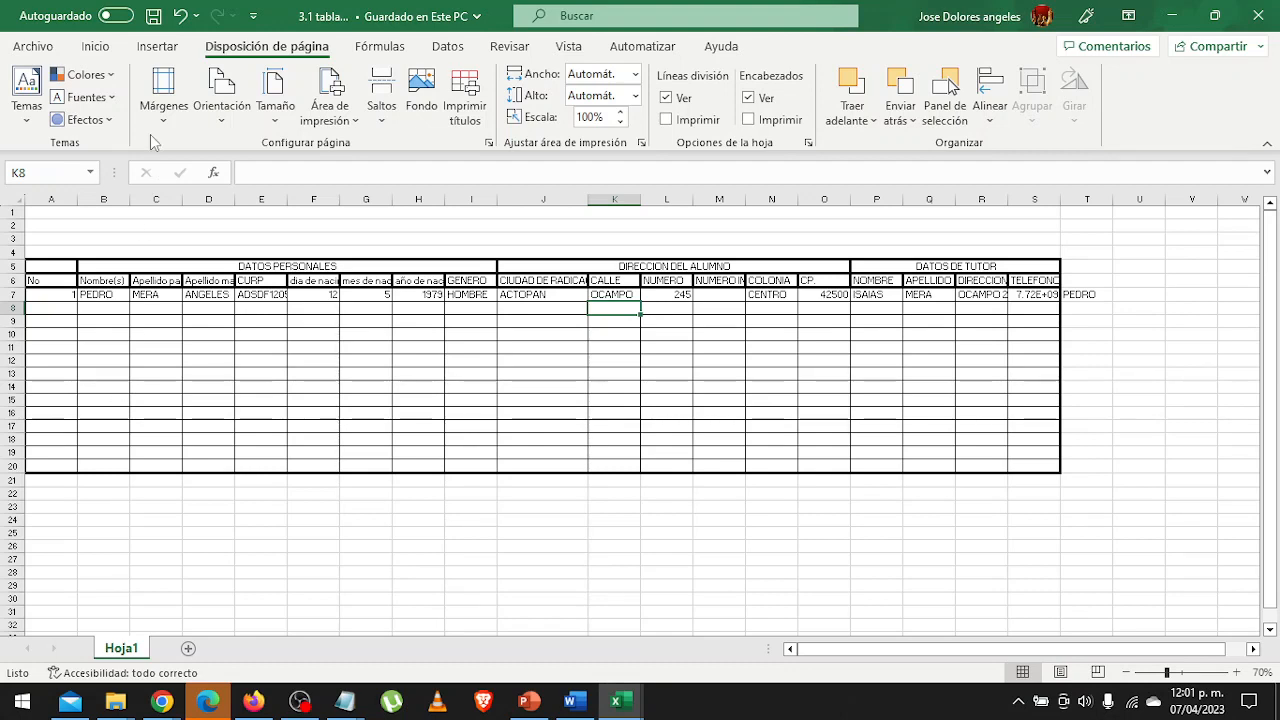
# Open the data validation settings for cells B7:B20 in the Nombre(s) column.
pyautogui.click(448, 48)
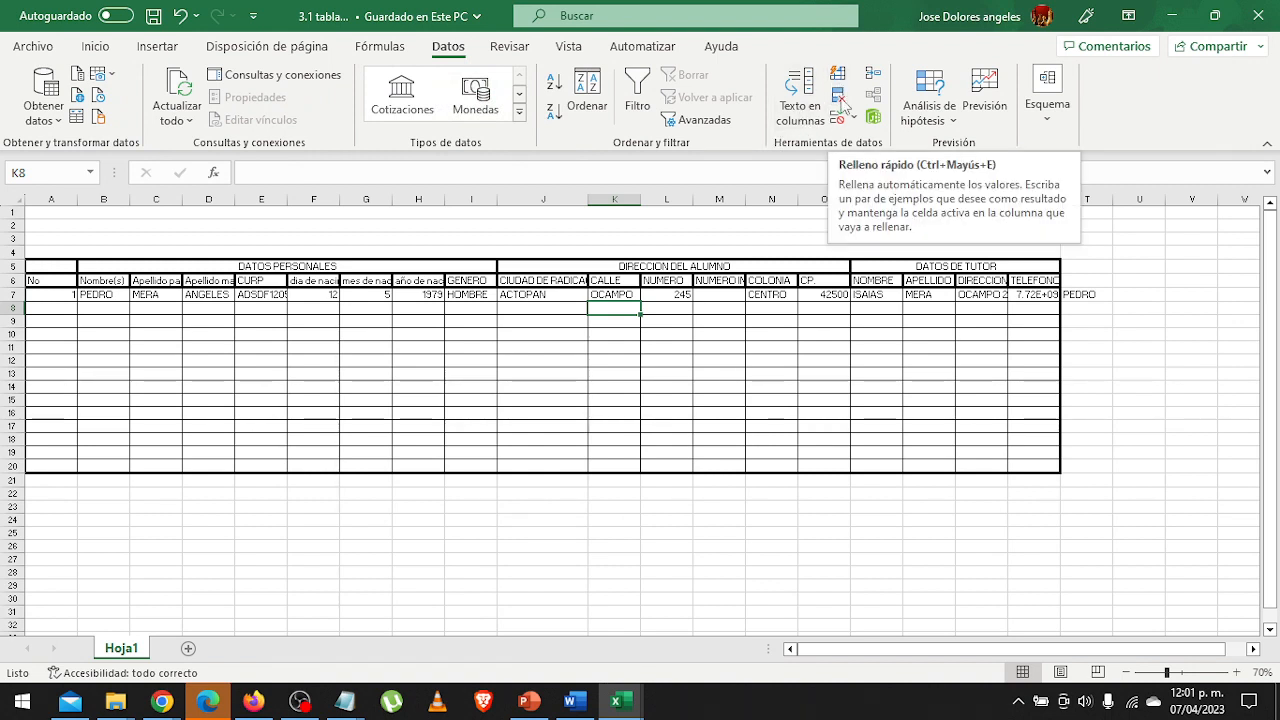
pyautogui.click(854, 120)
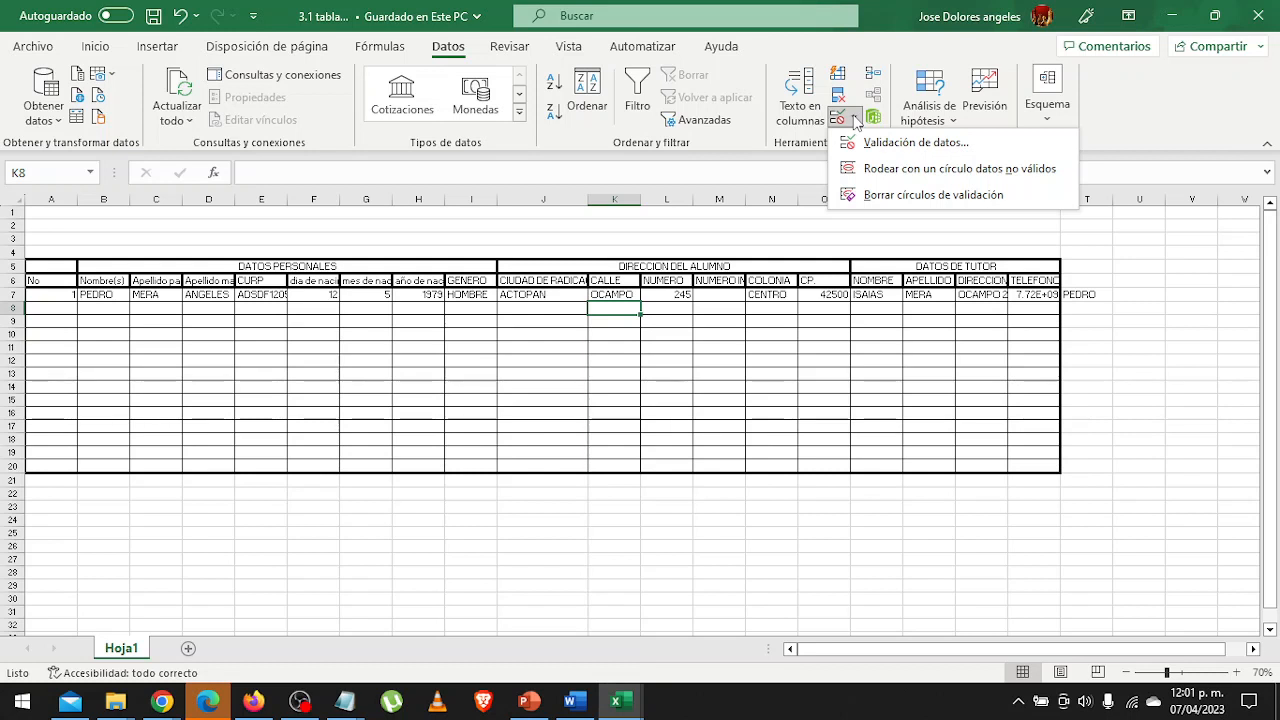
pyautogui.click(855, 120)
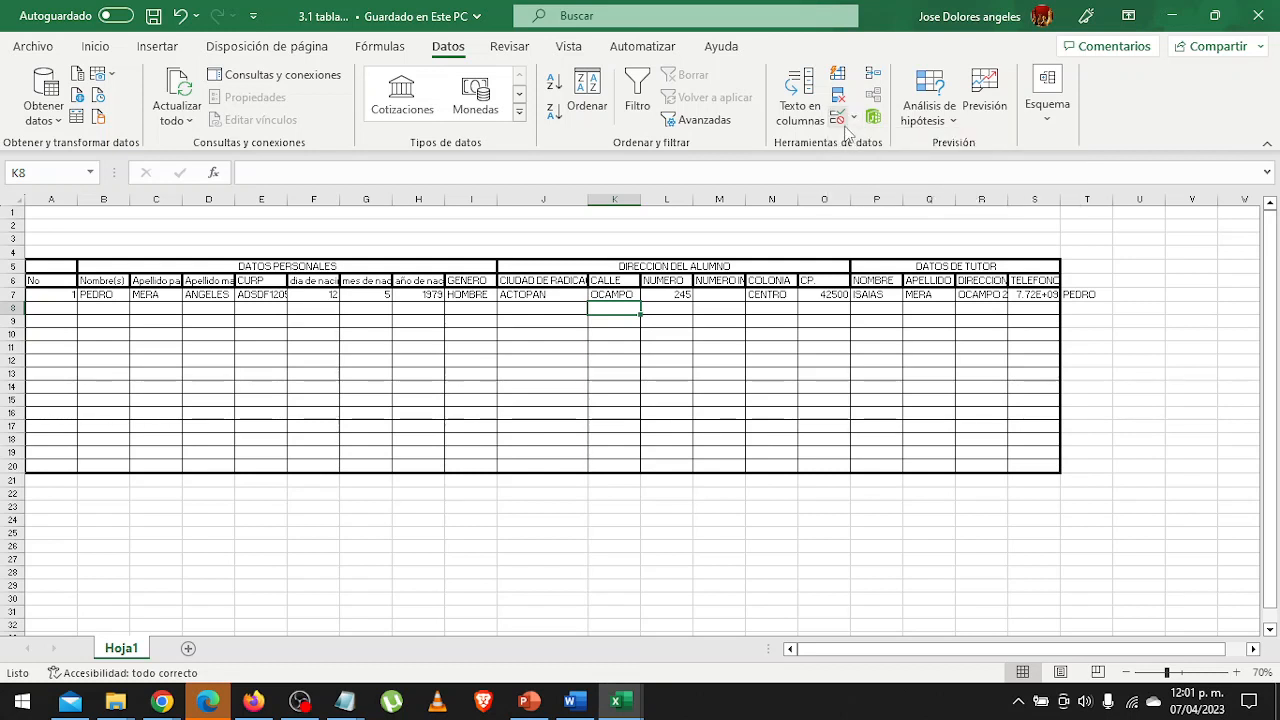
pyautogui.click(855, 120)
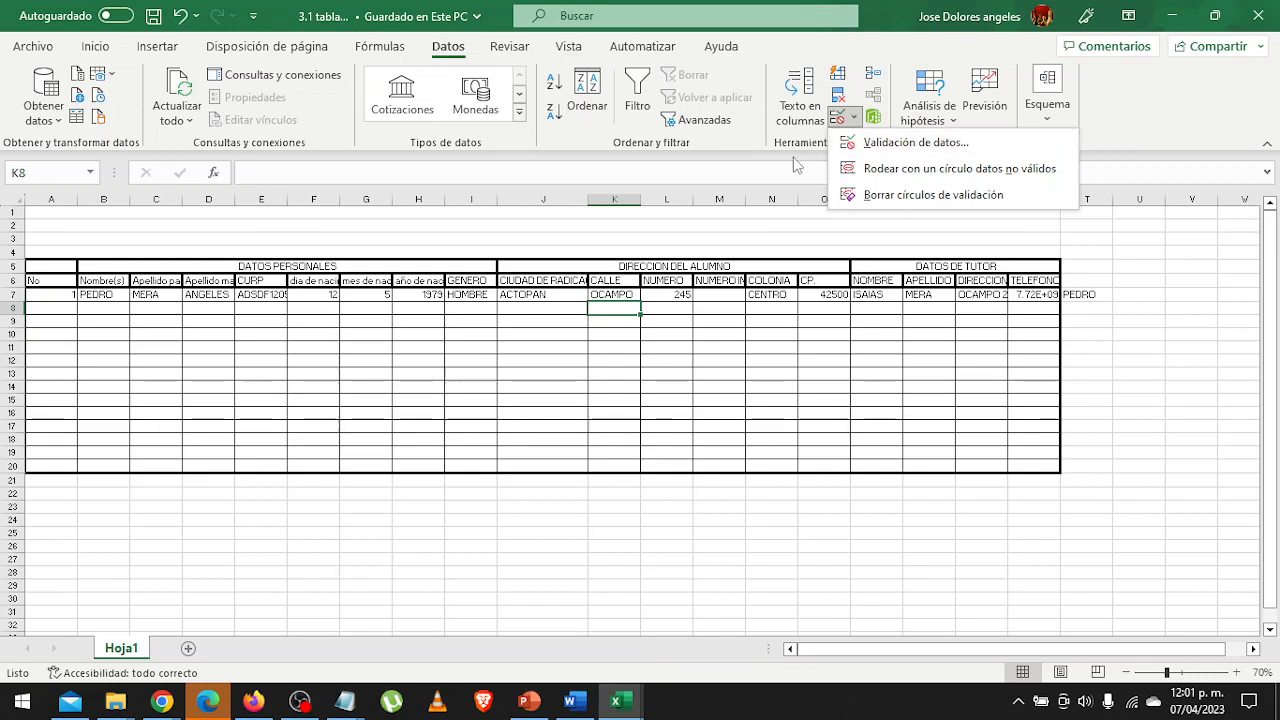
pyautogui.click(488, 349)
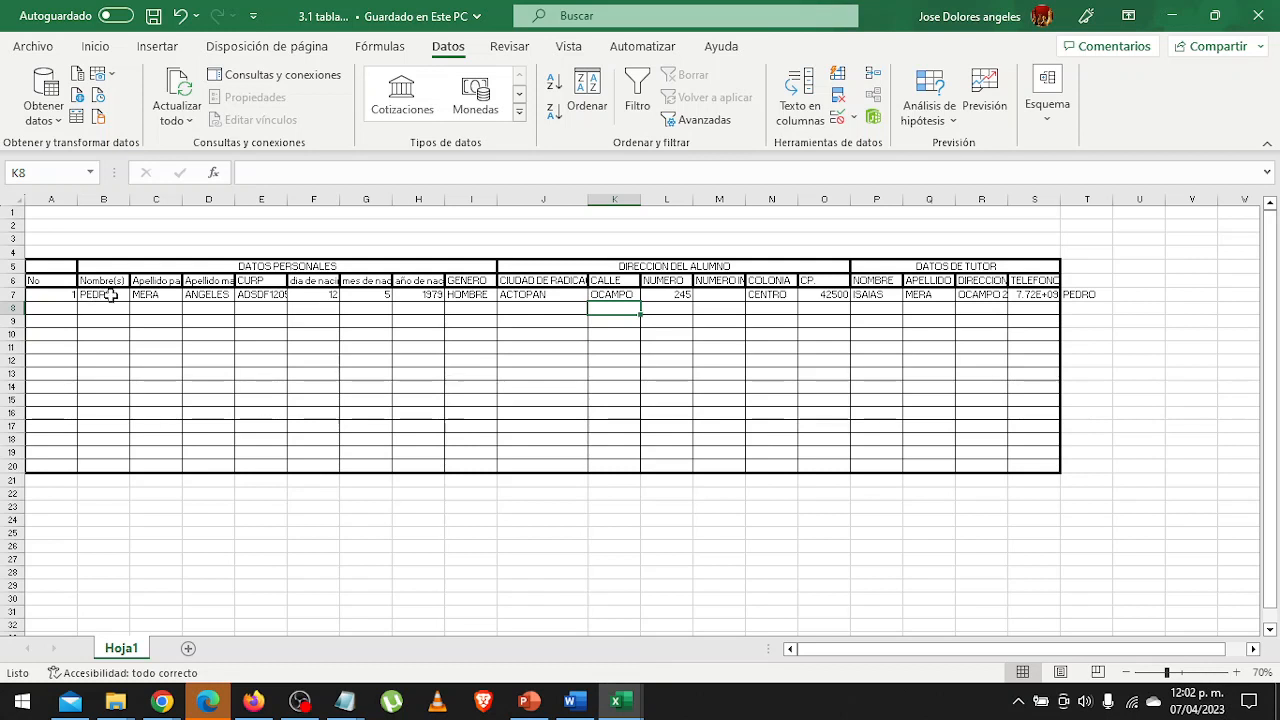
pyautogui.moveTo(110, 295); pyautogui.dragTo(83, 468)
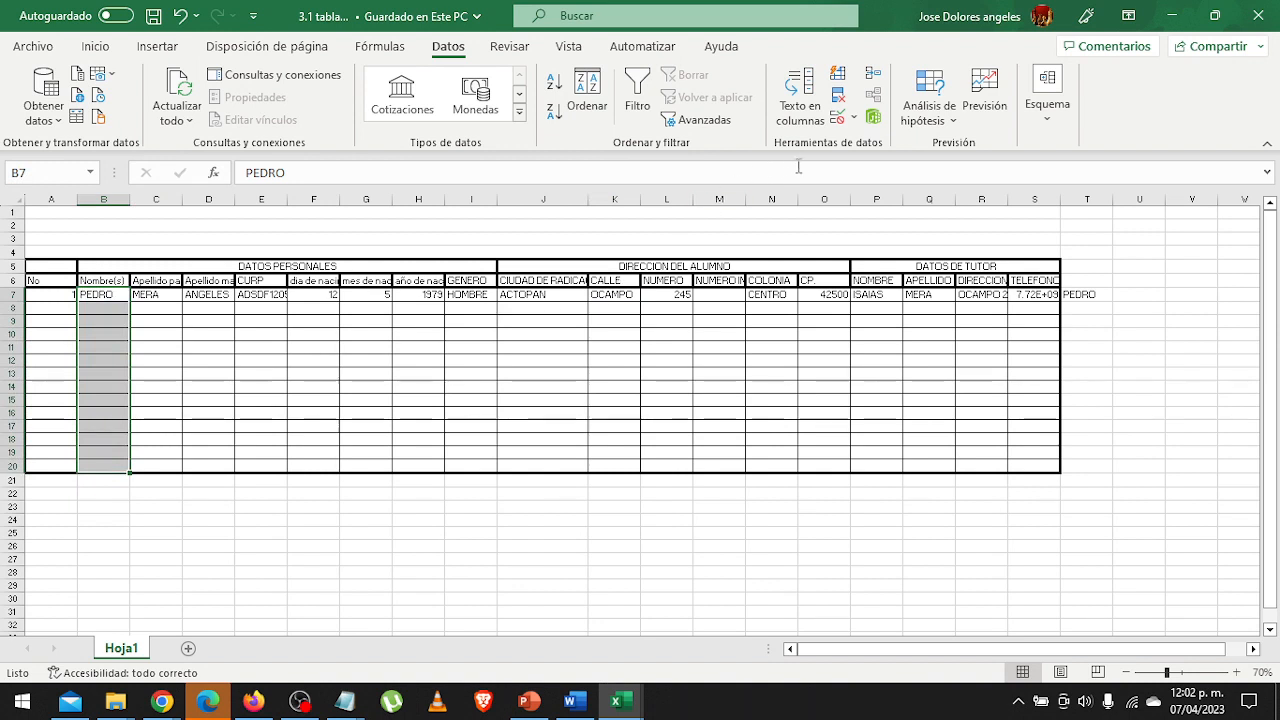
pyautogui.click(853, 118)
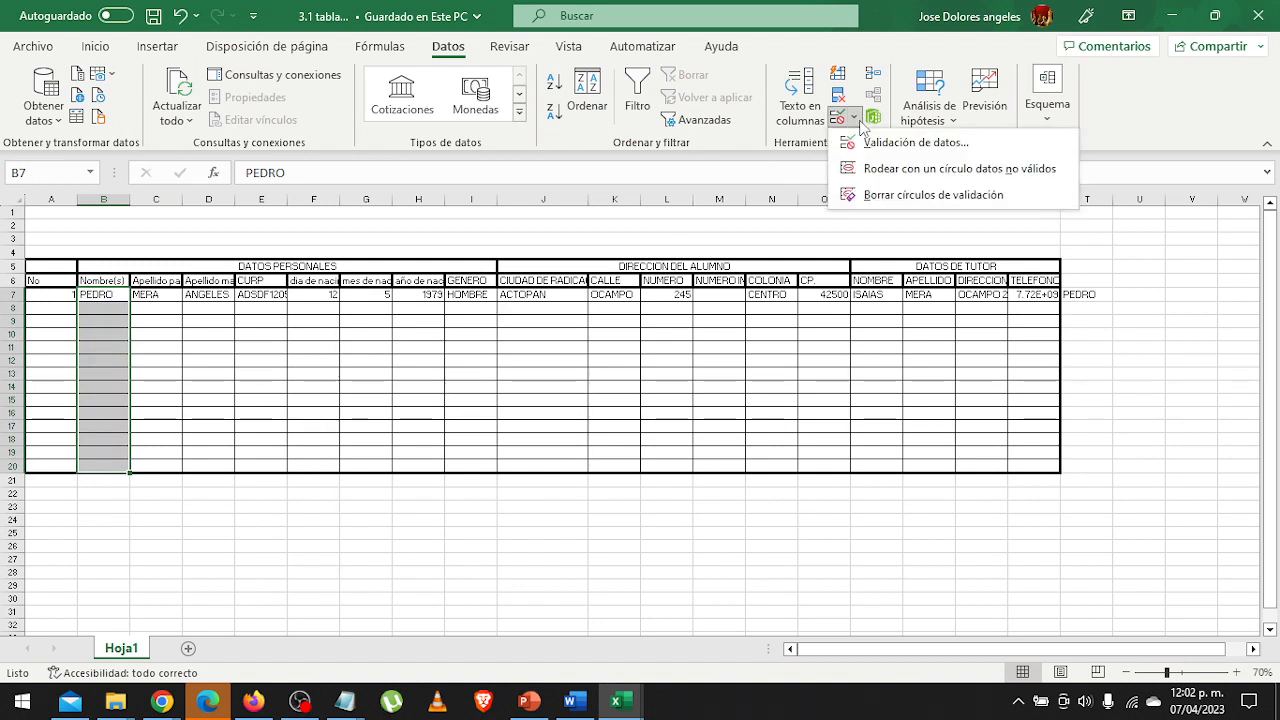
pyautogui.click(861, 144)
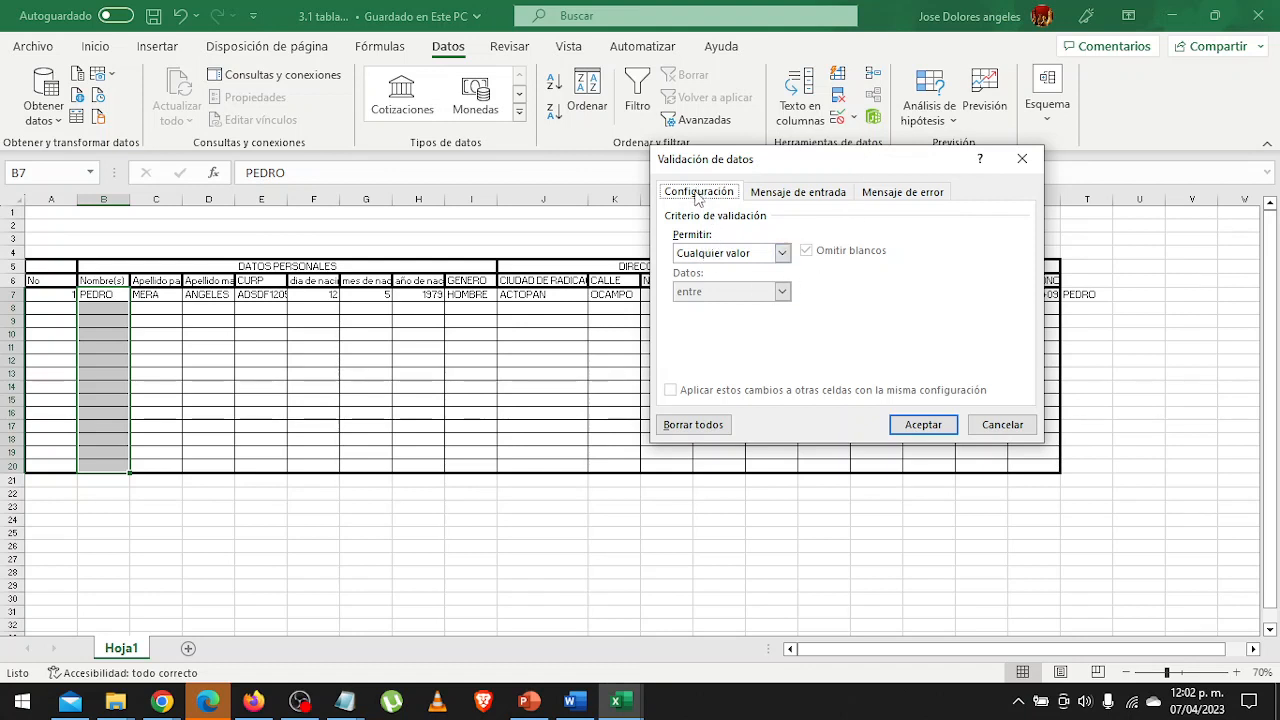
pyautogui.click(737, 256)
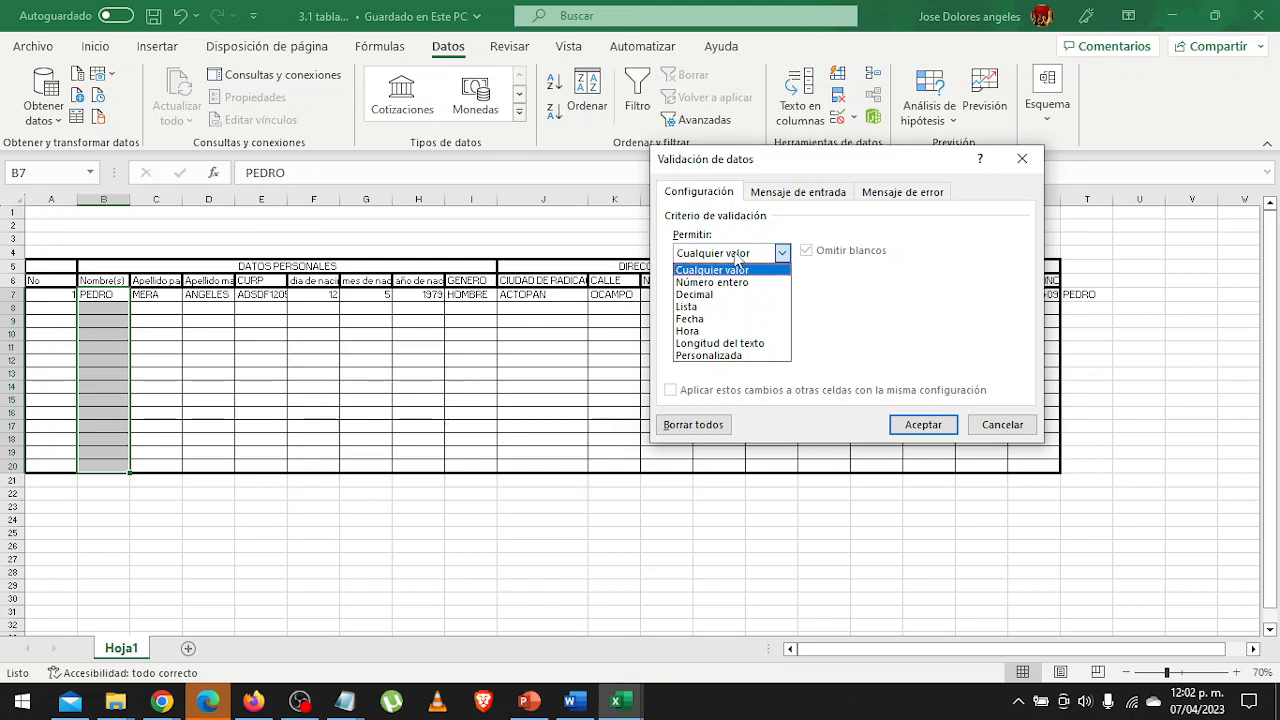
pyautogui.click(720, 370)
pyautogui.click(780, 254)
pyautogui.click(748, 358)
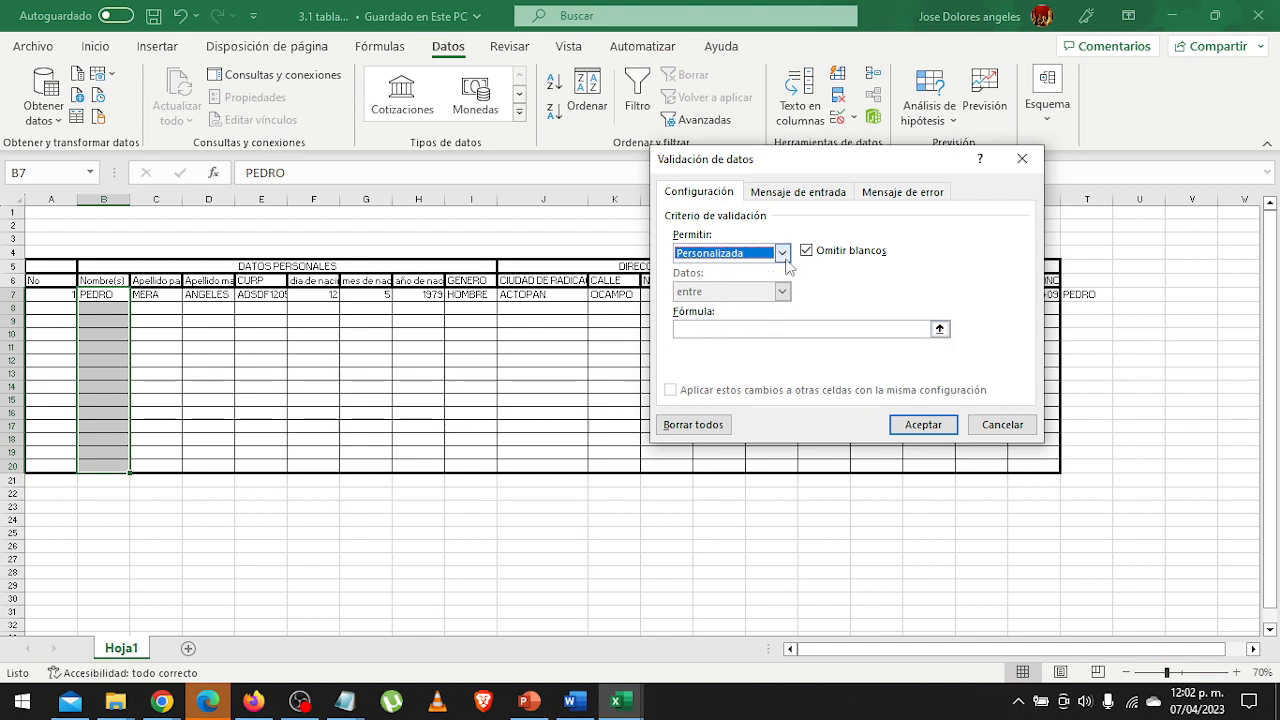
# Restrict the Nombre(s) cells to a text length (Longitud del texto) between 2 and 30.
pyautogui.click(784, 256)
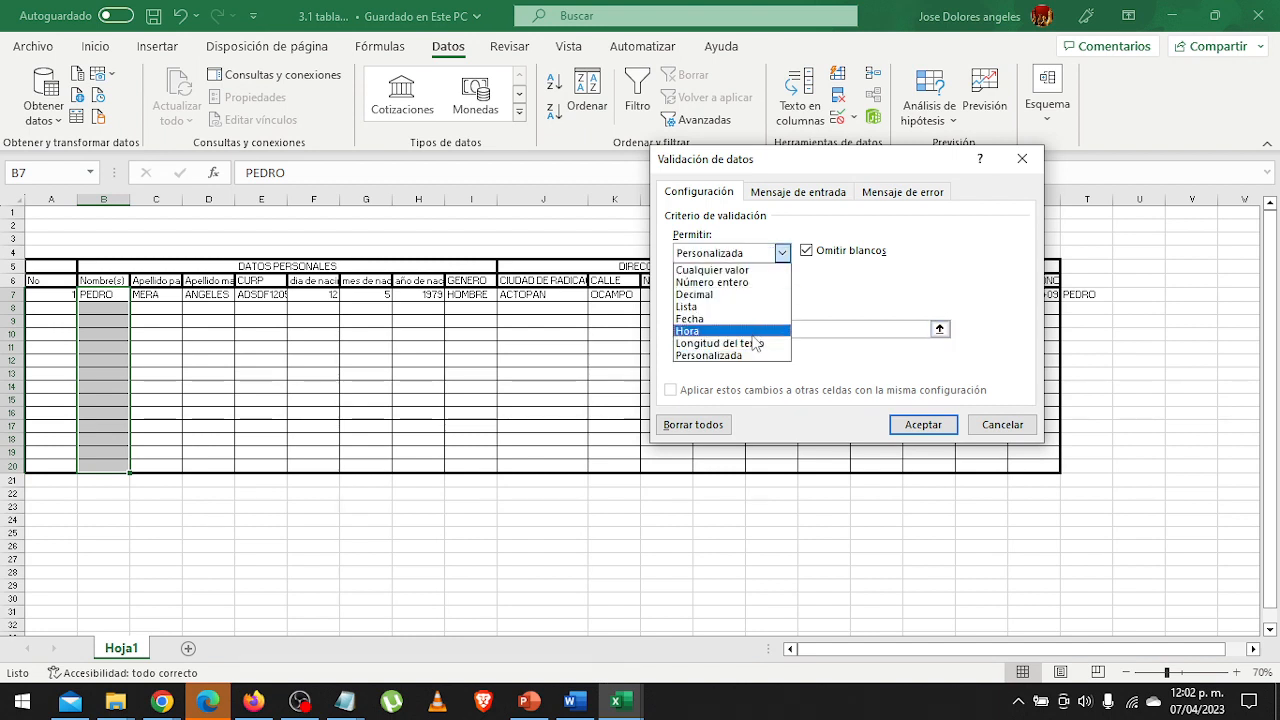
pyautogui.click(724, 344)
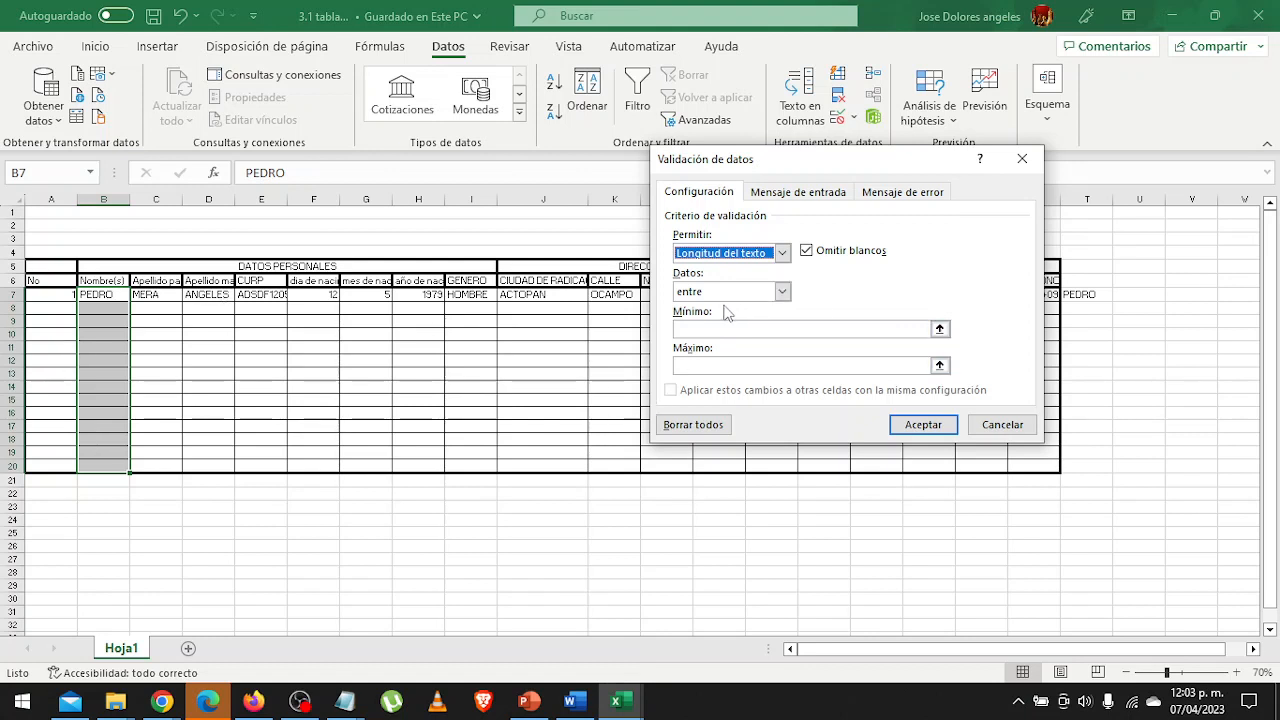
pyautogui.click(697, 333)
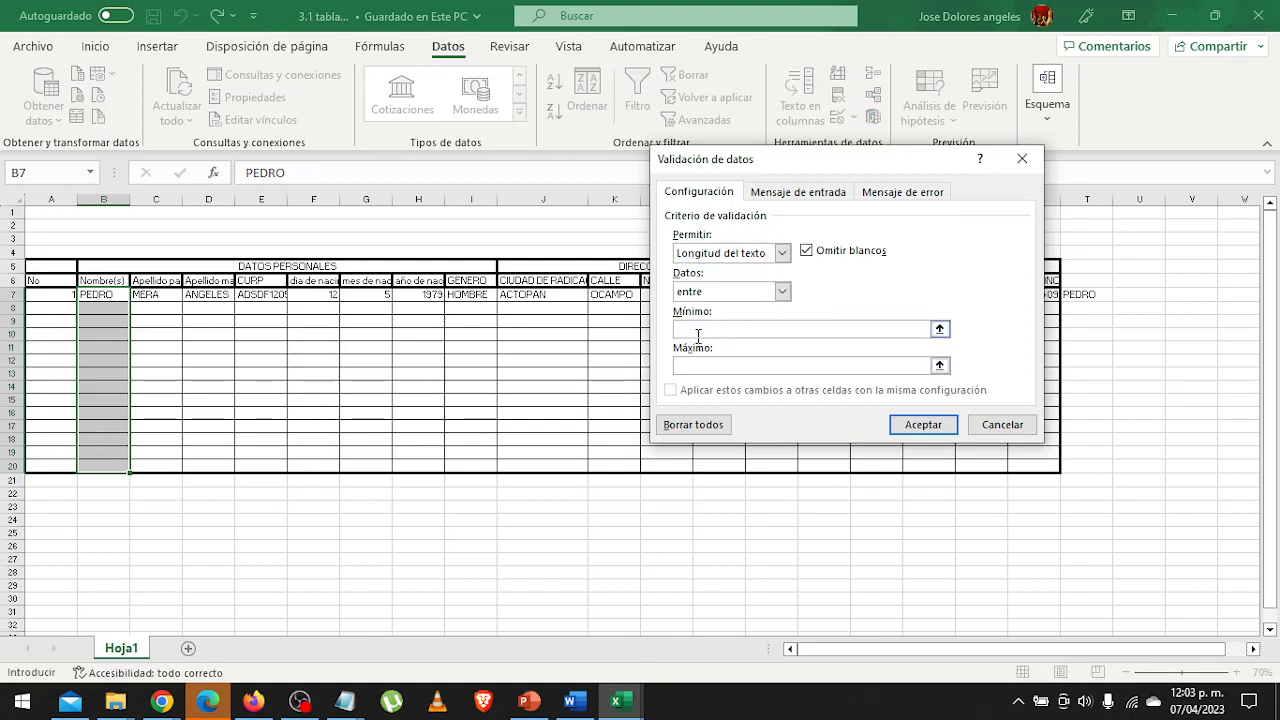
pyautogui.write('2')
pyautogui.click(738, 366)
pyautogui.write('3')
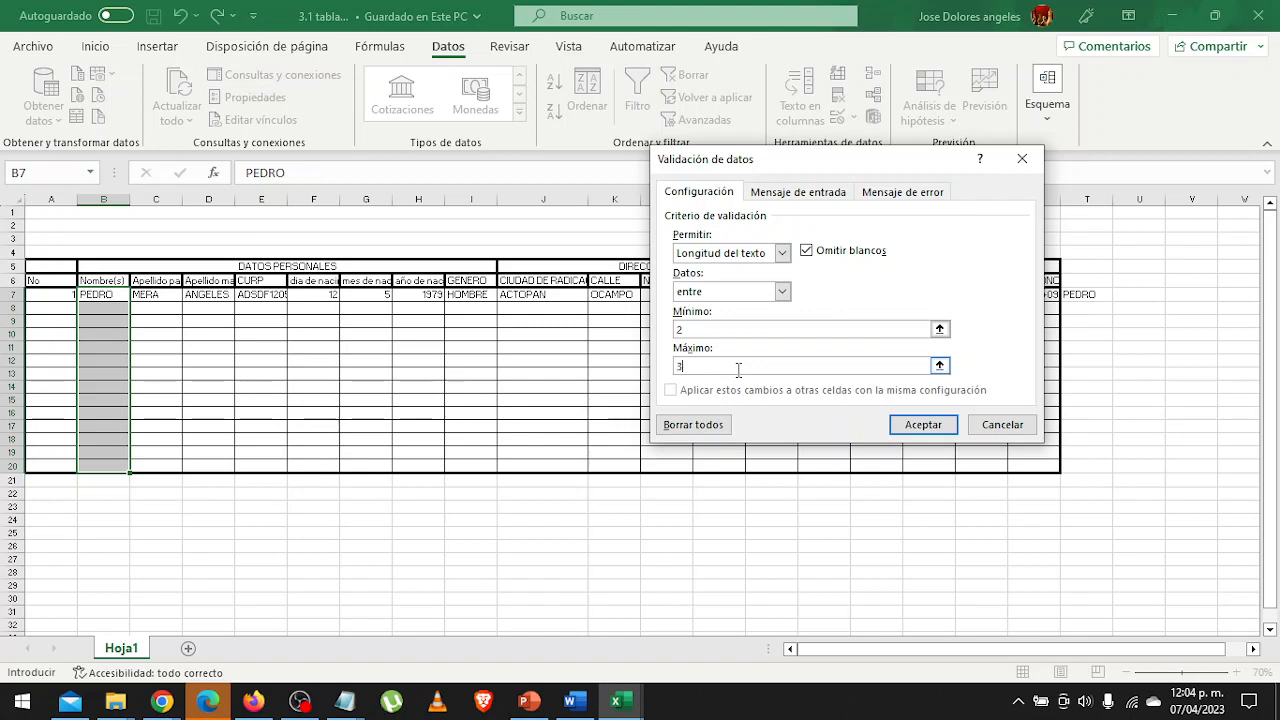
pyautogui.write('0')
# Title the input message of the validation "SCDP".
pyautogui.click(824, 193)
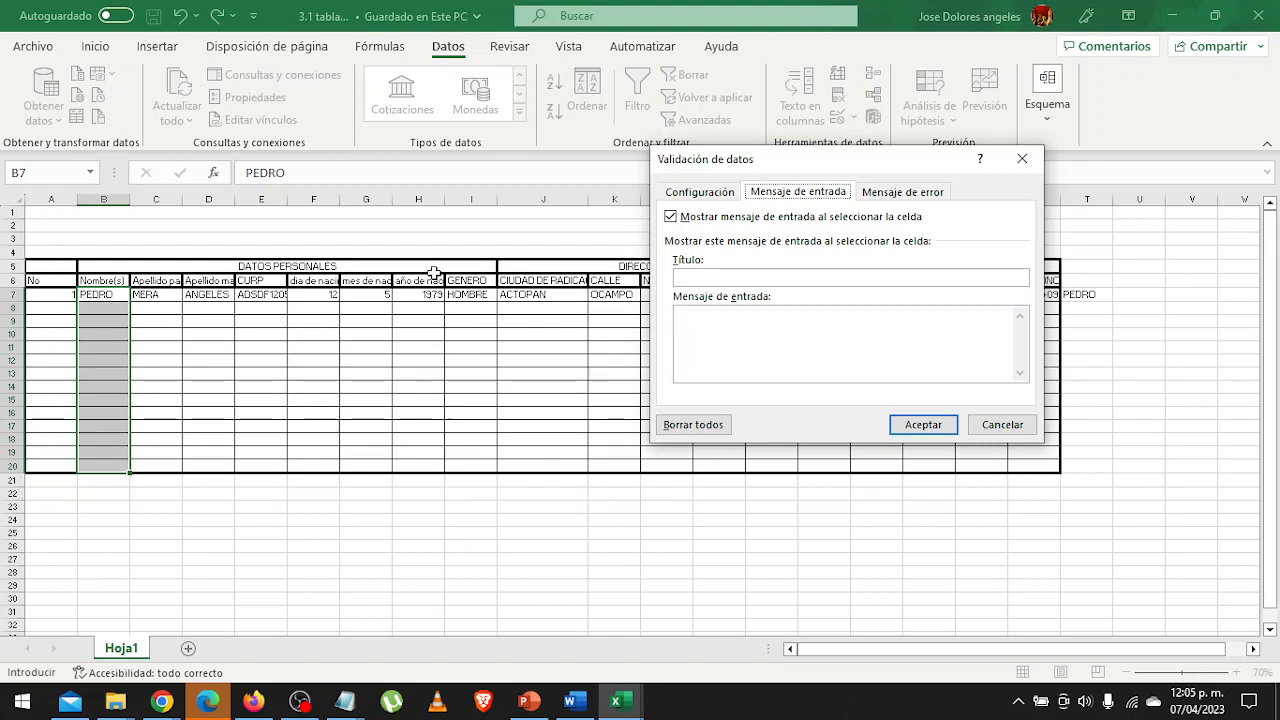
pyautogui.click(725, 277)
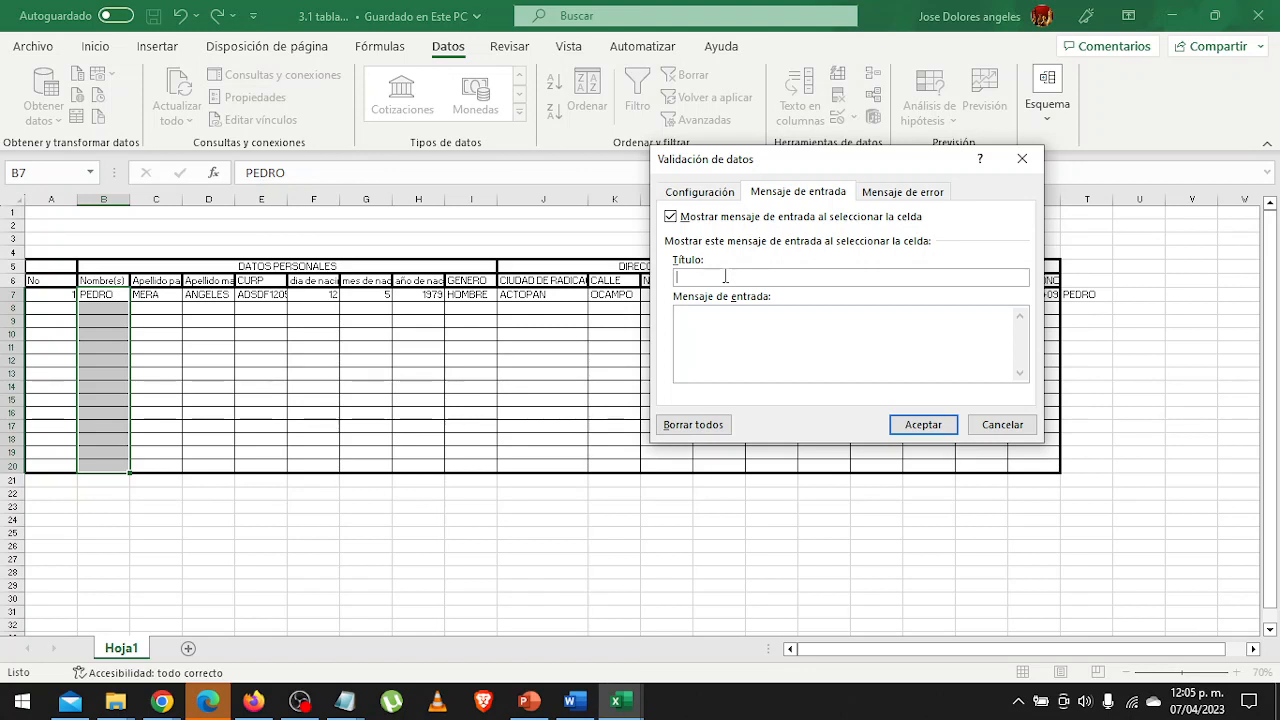
pyautogui.write('SCDP')
pyautogui.click(723, 325)
pyautogui.moveTo(742, 280); pyautogui.dragTo(668, 283)
# Write the input message "Captura un nombre con por lo menos 2 letras y maximo 30 caracteres".
pyautogui.click(752, 358)
pyautogui.write('Captura un nombre conpor l')
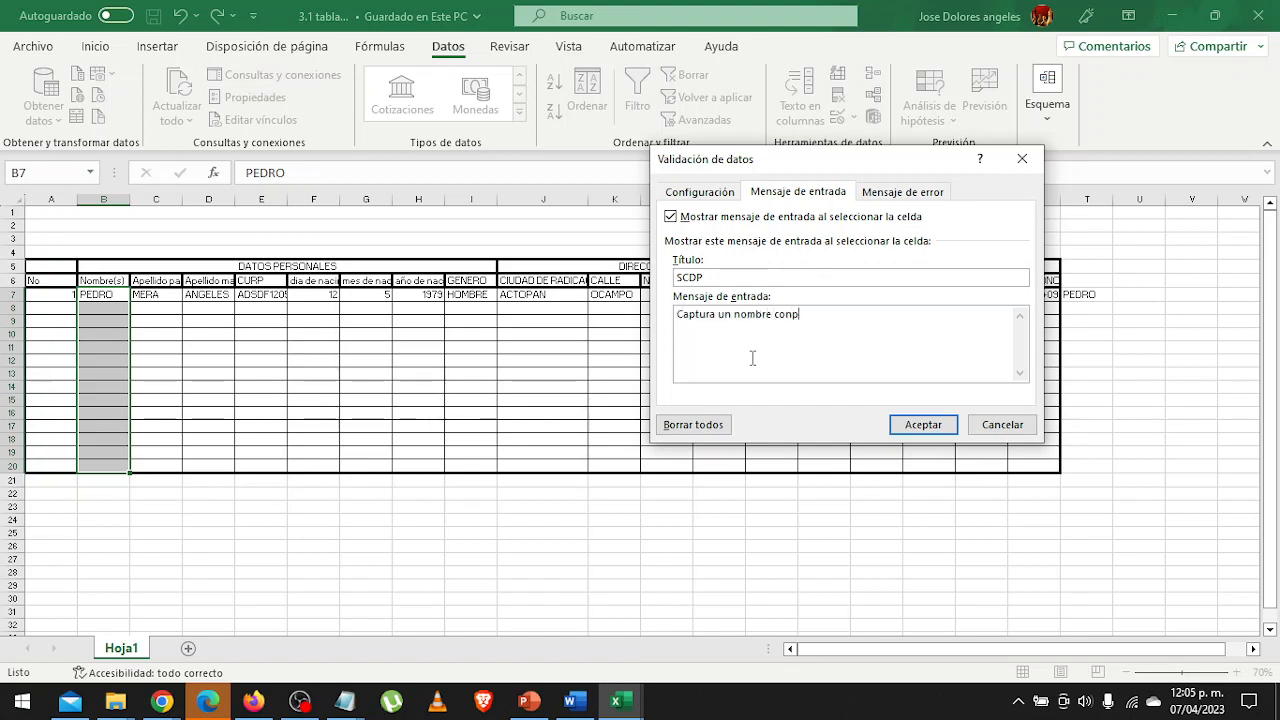
pyautogui.press('BackSpace')
pyautogui.press('BackSpace')
pyautogui.press('BackSpace')
pyautogui.press('BackSpace')
pyautogui.press('BackSpace')
pyautogui.press('BackSpace')
pyautogui.press('BackSpace')
pyautogui.write('on por lo menos ')
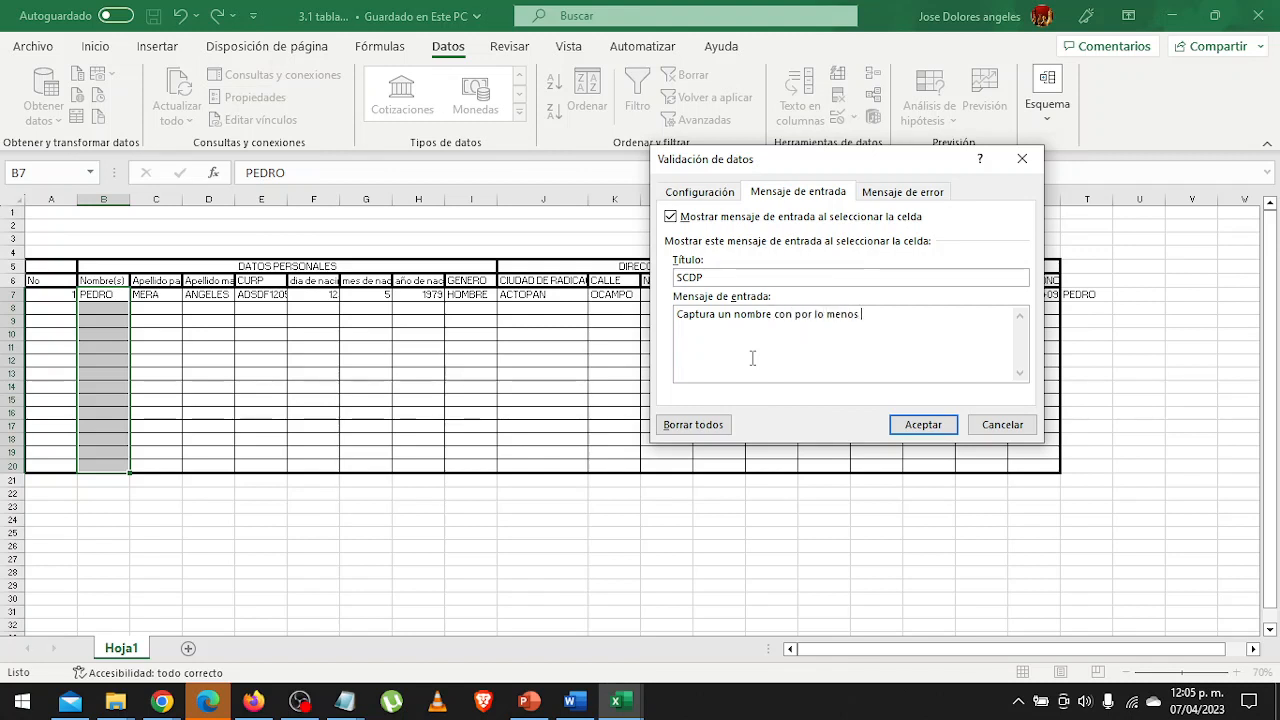
pyautogui.write('2 letras y maximo 30 ')
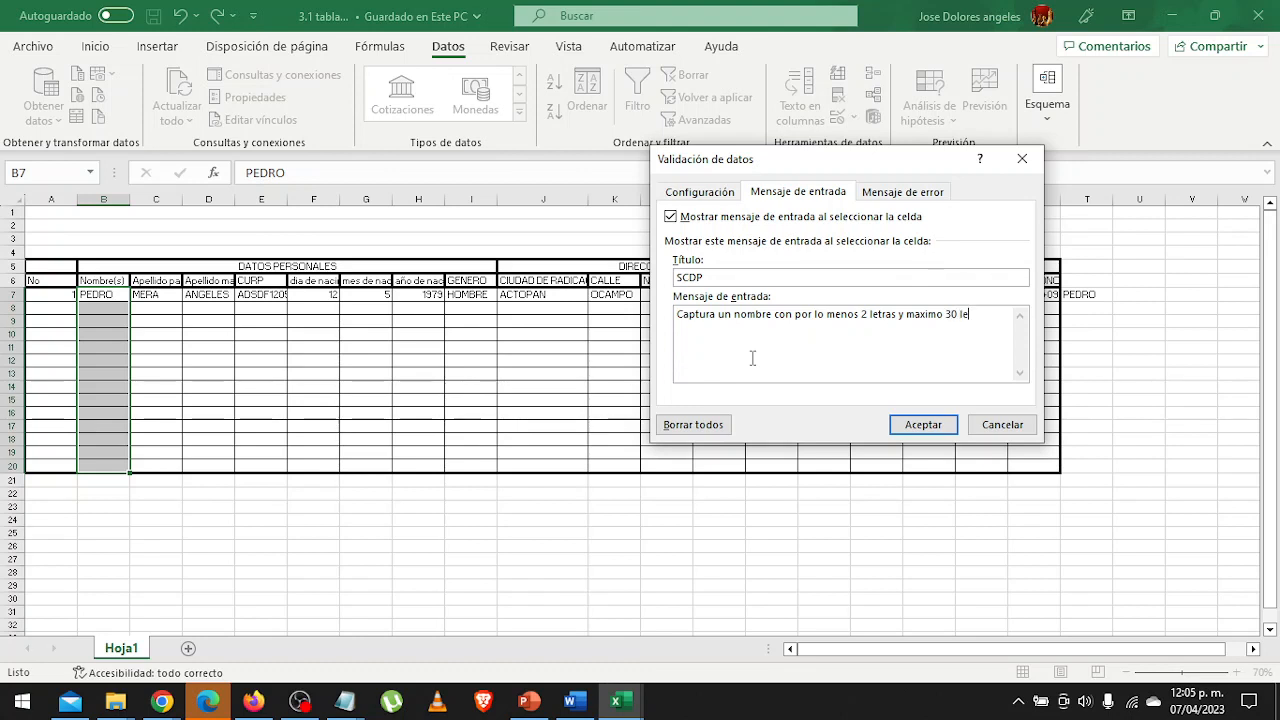
pyautogui.write('caracteres')
# Set the error alert to the Advertencia style with the title "SCDP".
pyautogui.click(889, 193)
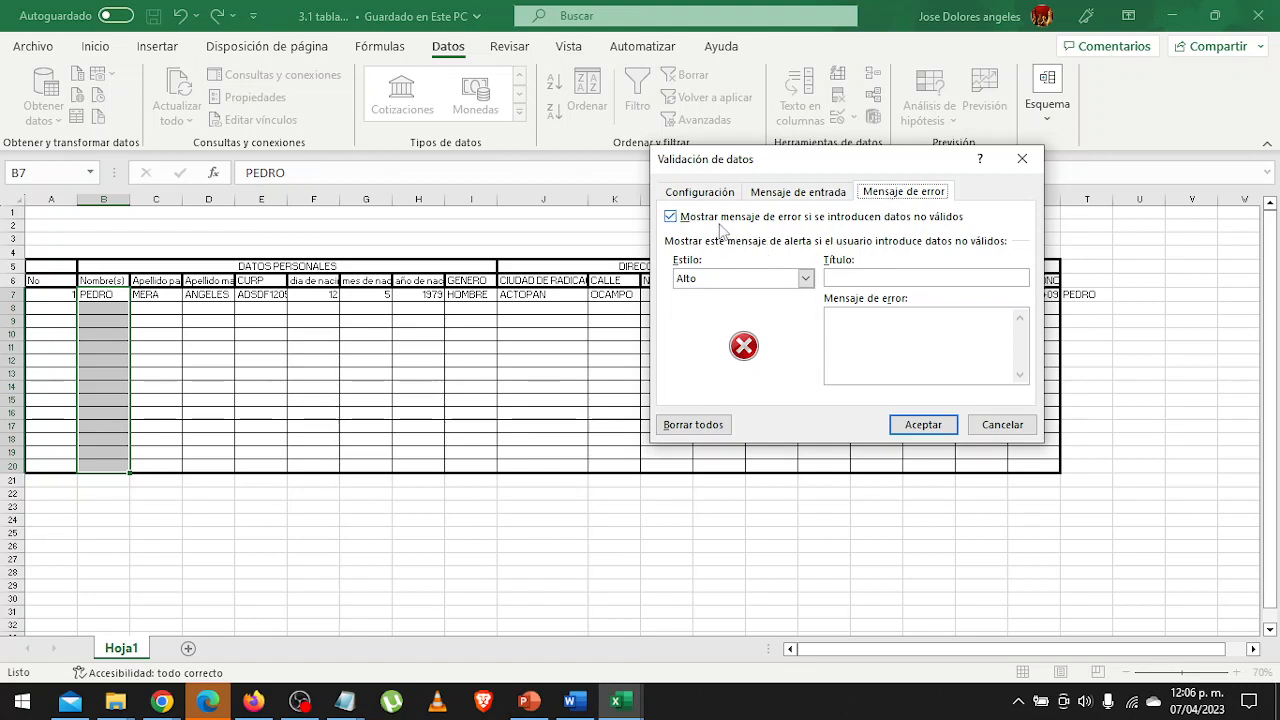
pyautogui.click(805, 280)
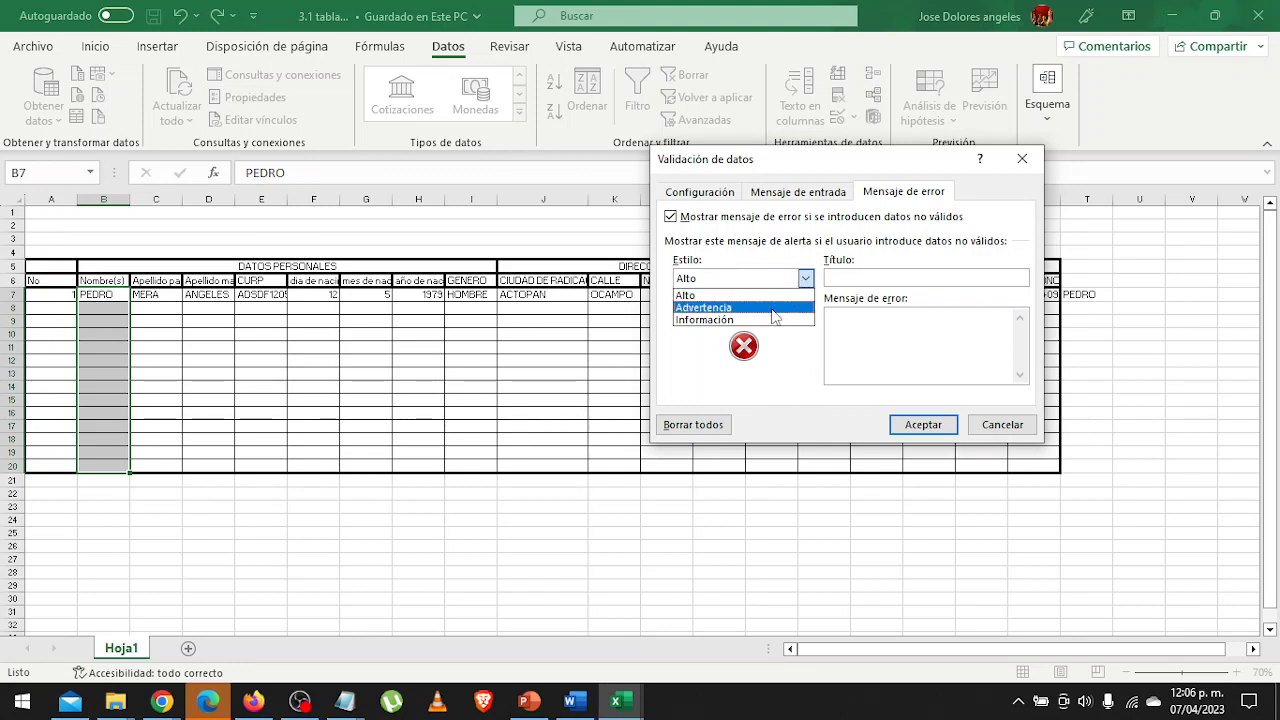
pyautogui.click(745, 307)
pyautogui.click(921, 277)
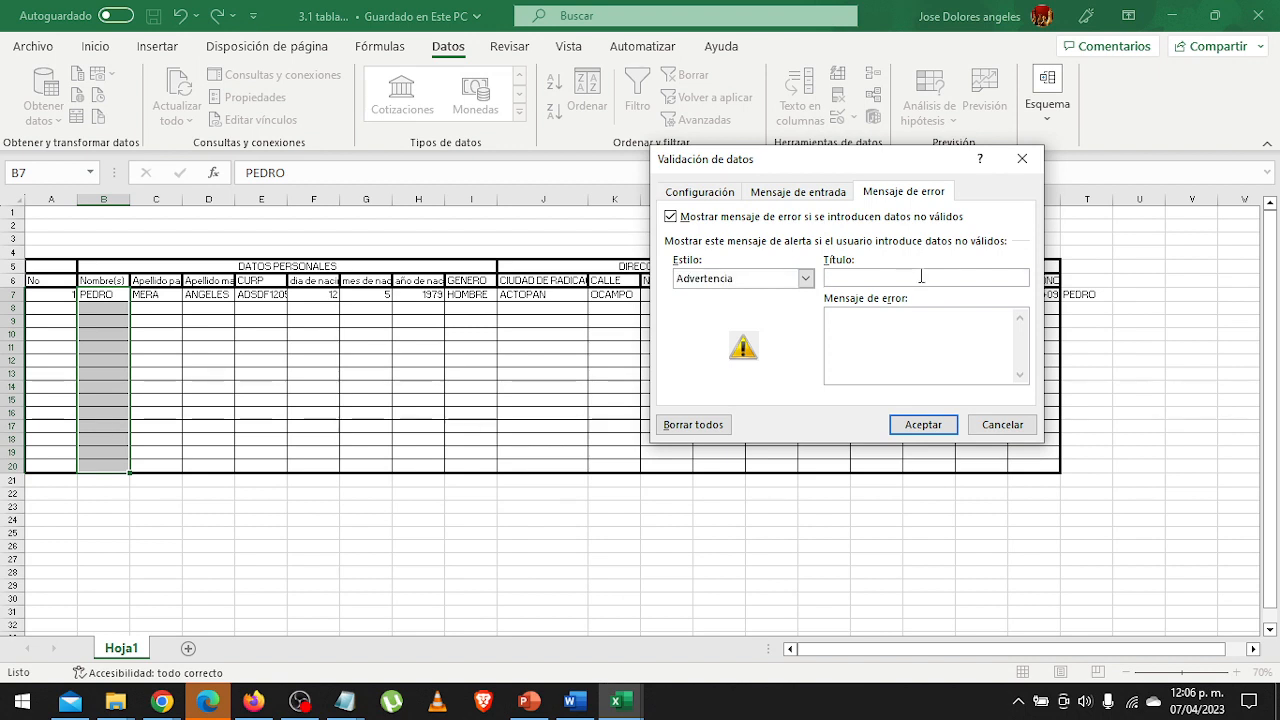
pyautogui.write('SCDP')
# Set the error message to "El nombre introducido no cumple con por lo menos dos caracteres o maximo 30" and apply the validation.
pyautogui.write('El dar')
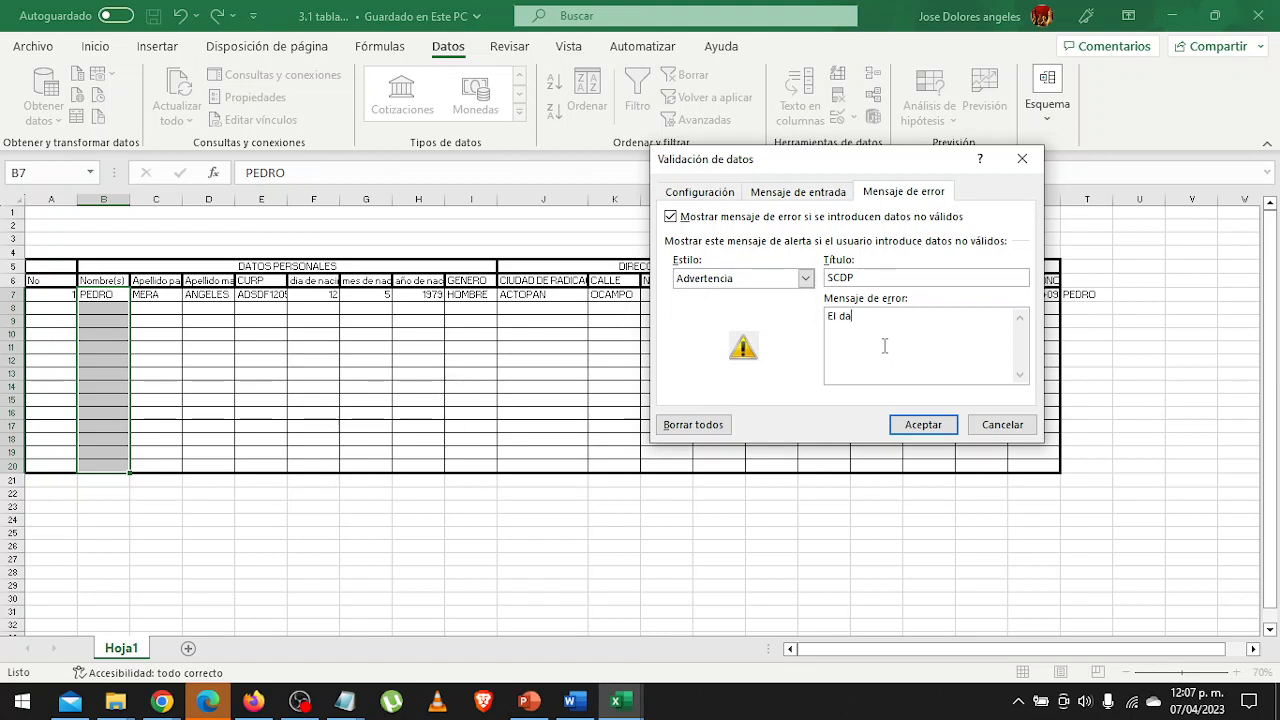
pyautogui.press('BackSpace')
pyautogui.write('to')
pyautogui.press('BackSpace')
pyautogui.press('BackSpace')
pyautogui.press('BackSpace')
pyautogui.press('BackSpace')
pyautogui.press('BackSpace')
pyautogui.write('nombre introducido no cumple ')
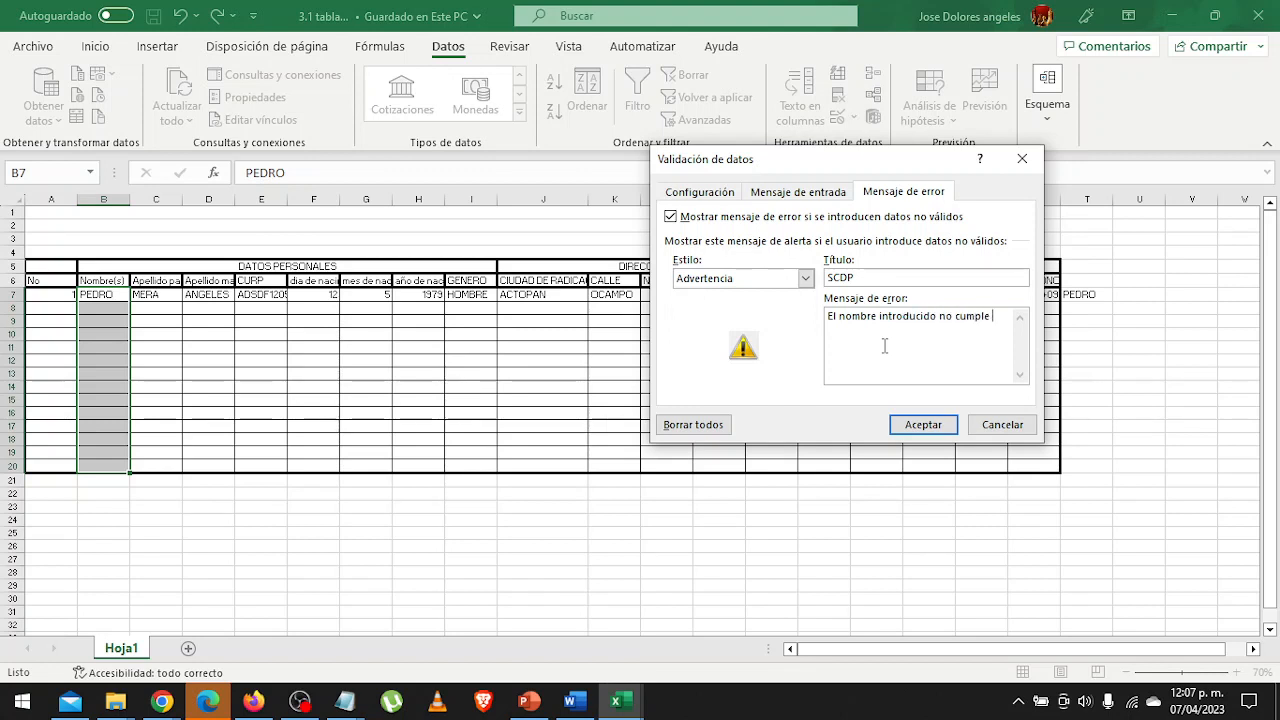
pyautogui.write('con por lo menos dos caractre')
pyautogui.press('BackSpace')
pyautogui.press('BackSpace')
pyautogui.press('BackSpace')
pyautogui.write('racteres o maximo 30')
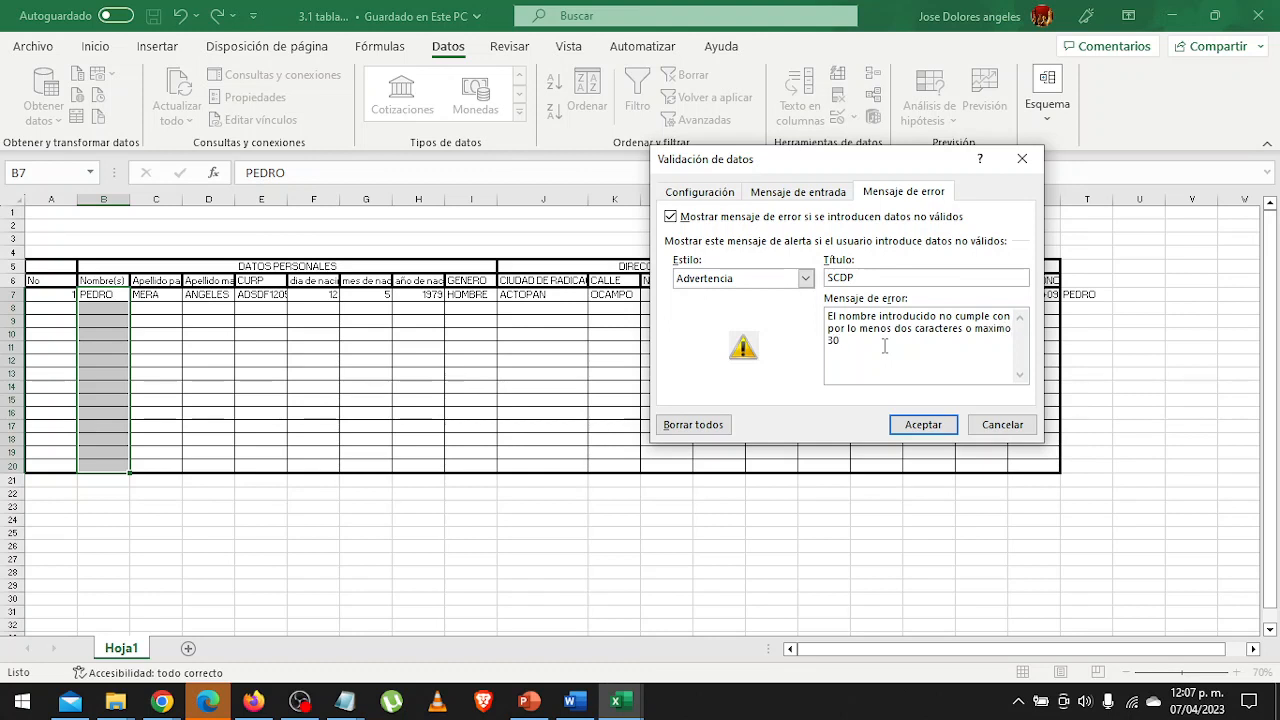
pyautogui.click(941, 430)
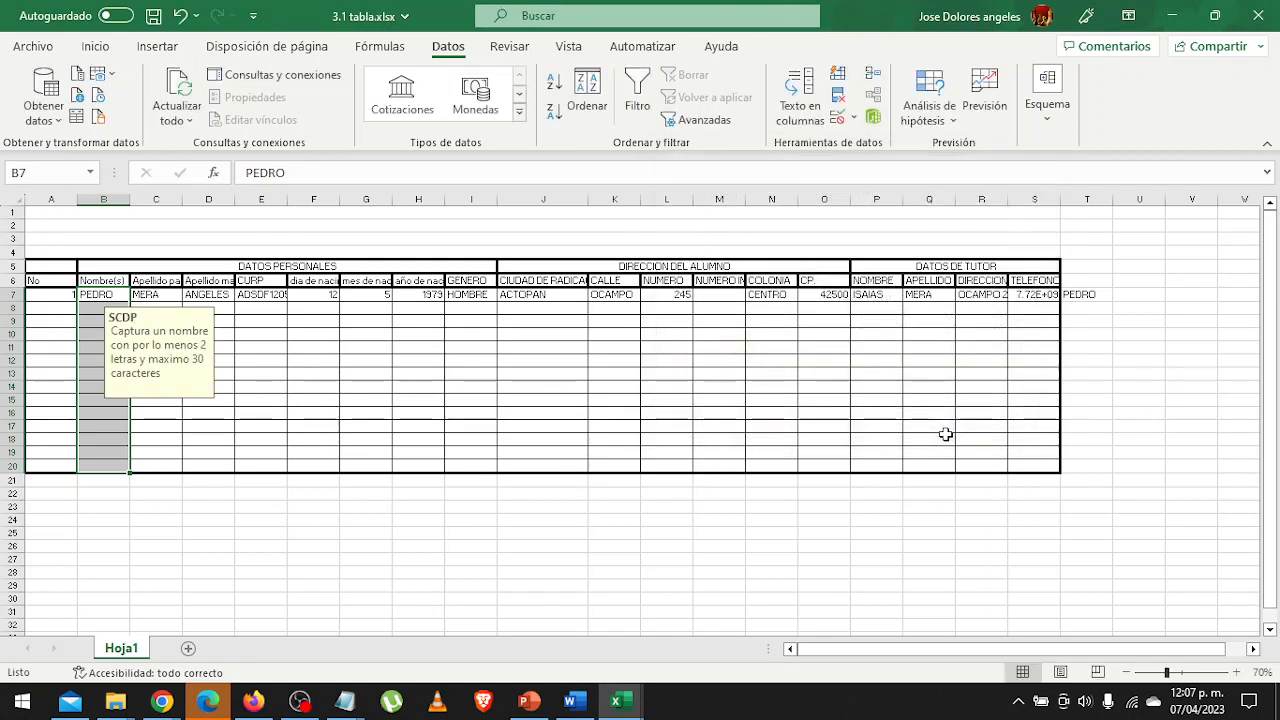
# Test the validation by entering "O" in name cell B7 and accepting the invalid entry.
pyautogui.click(175, 425)
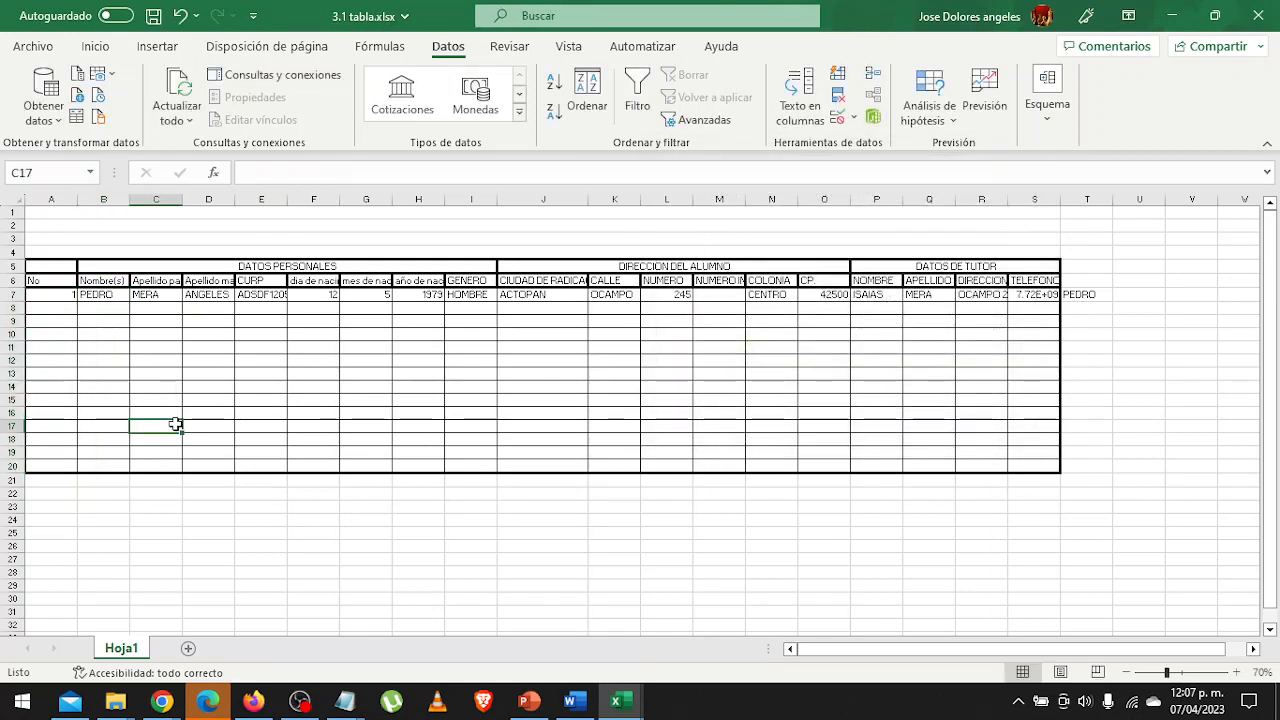
pyautogui.click(104, 294)
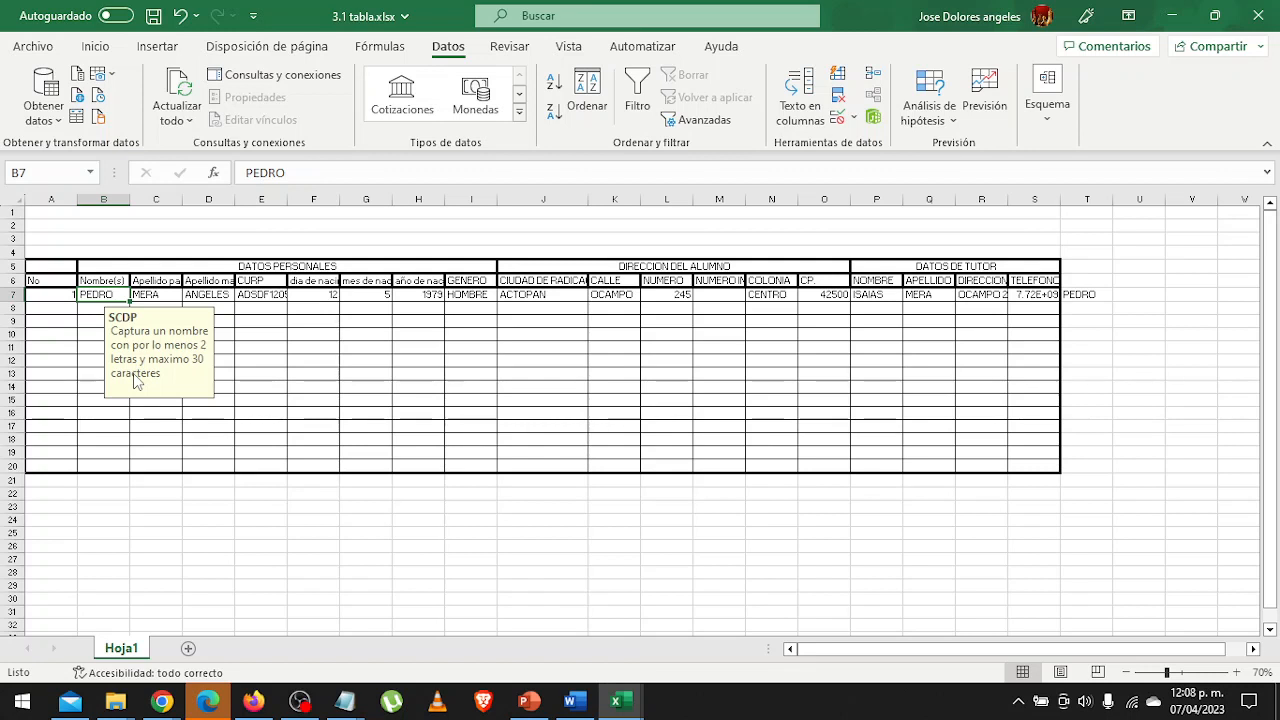
pyautogui.write('O')
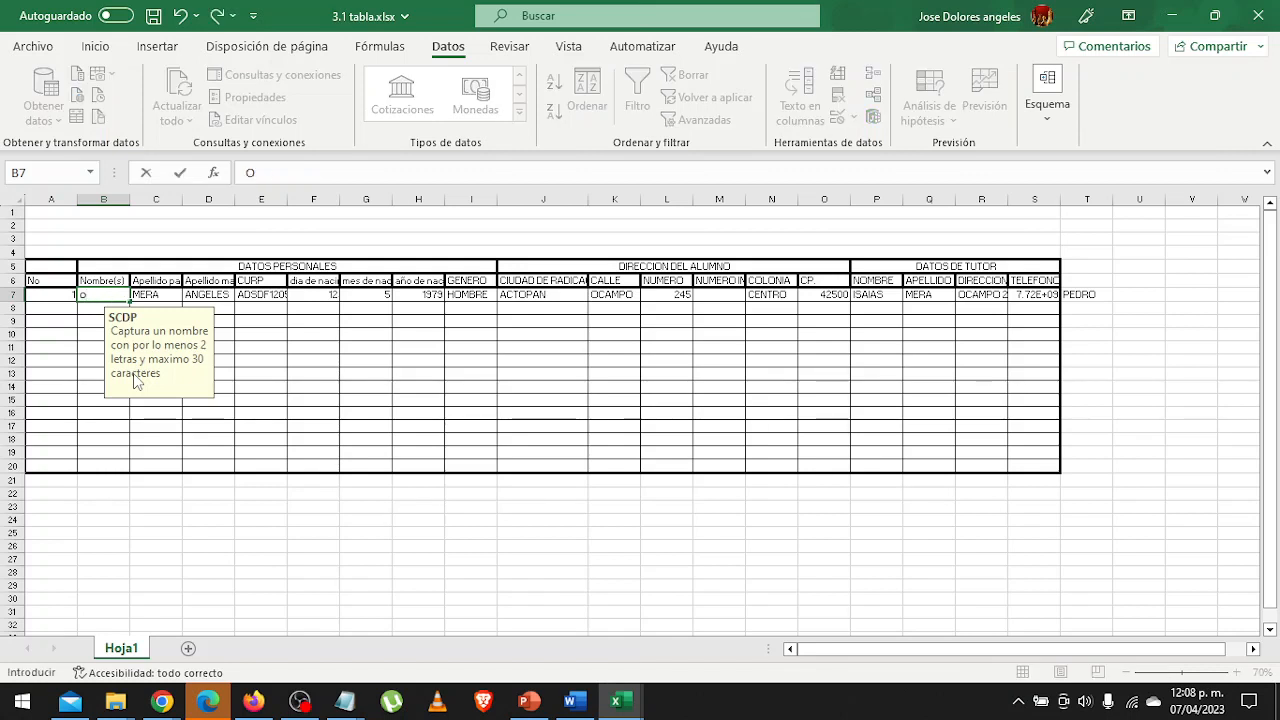
pyautogui.press('BackSpace')
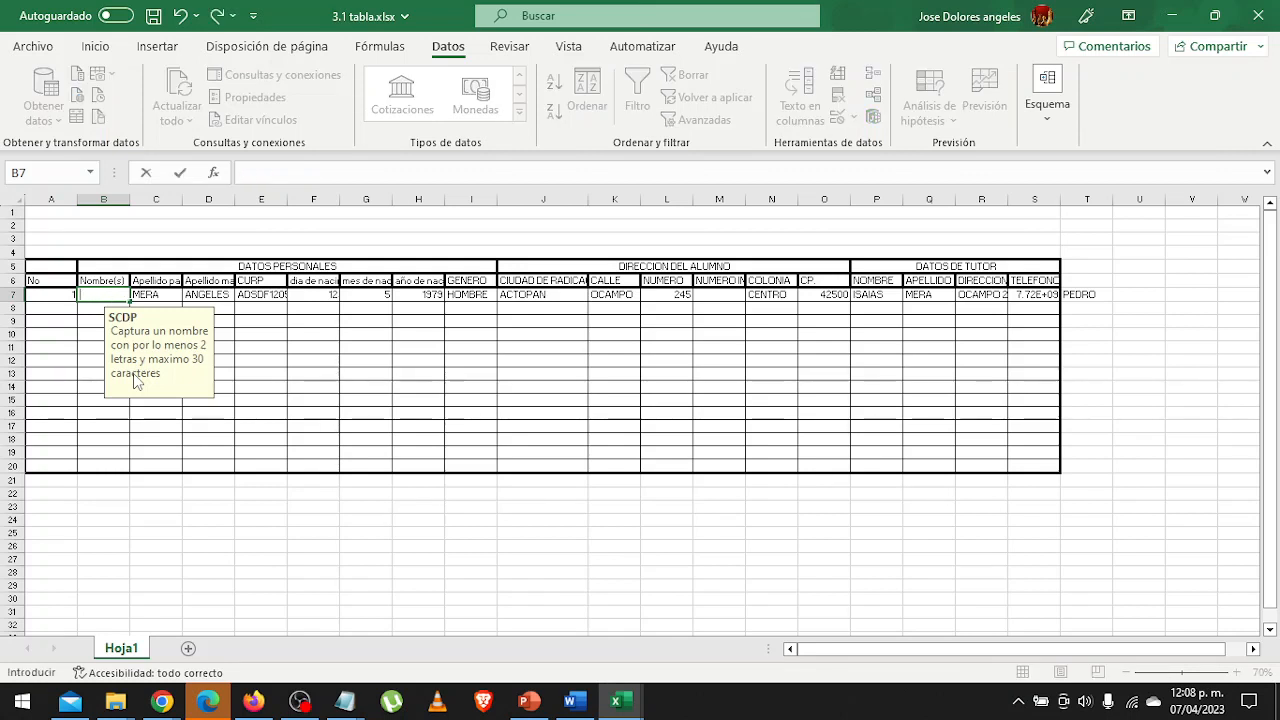
pyautogui.write('O')
pyautogui.press('Return')
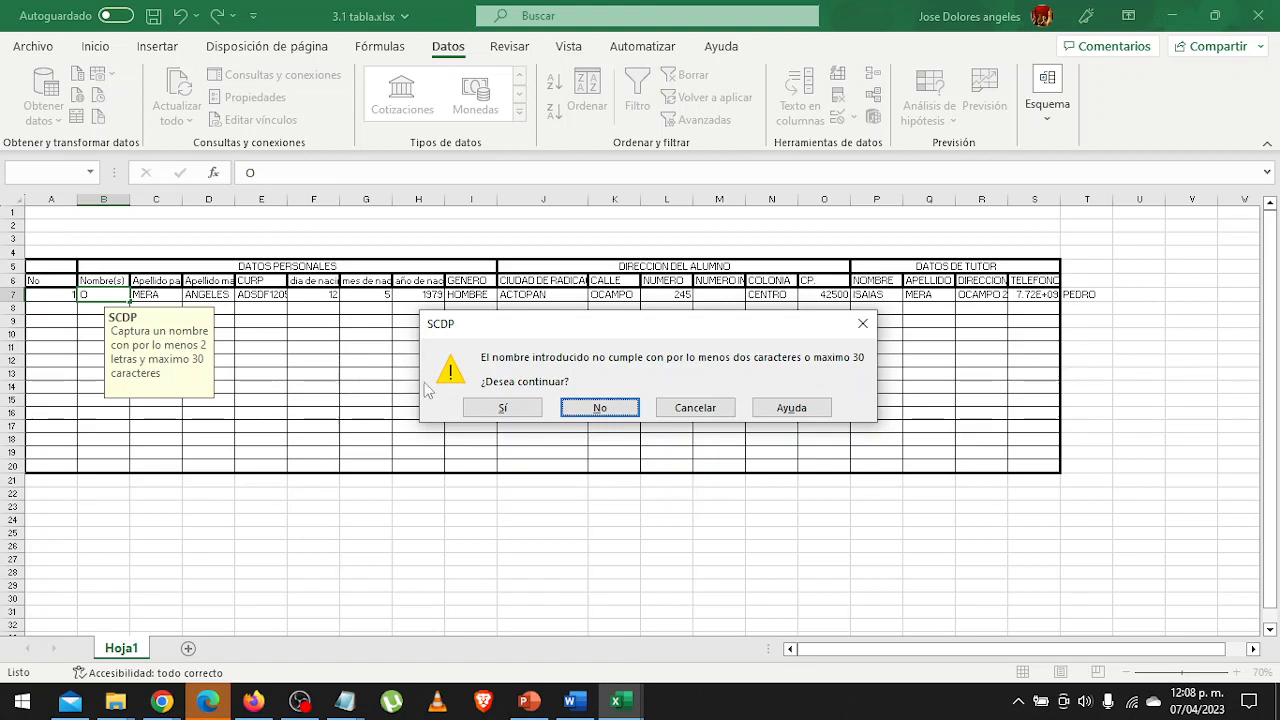
pyautogui.click(490, 414)
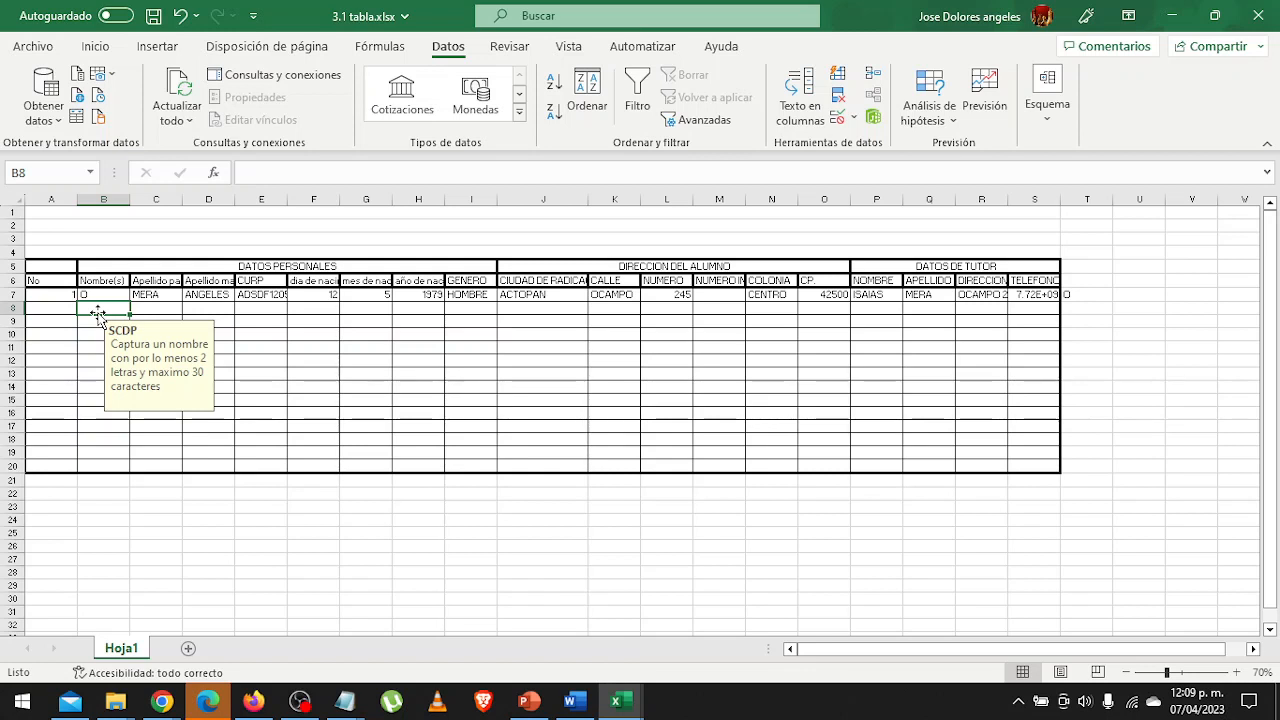
# Test the name validation by entering "LU" in cell B8 and a four-part first name of under 30 characters in B9.
pyautogui.write('LU')
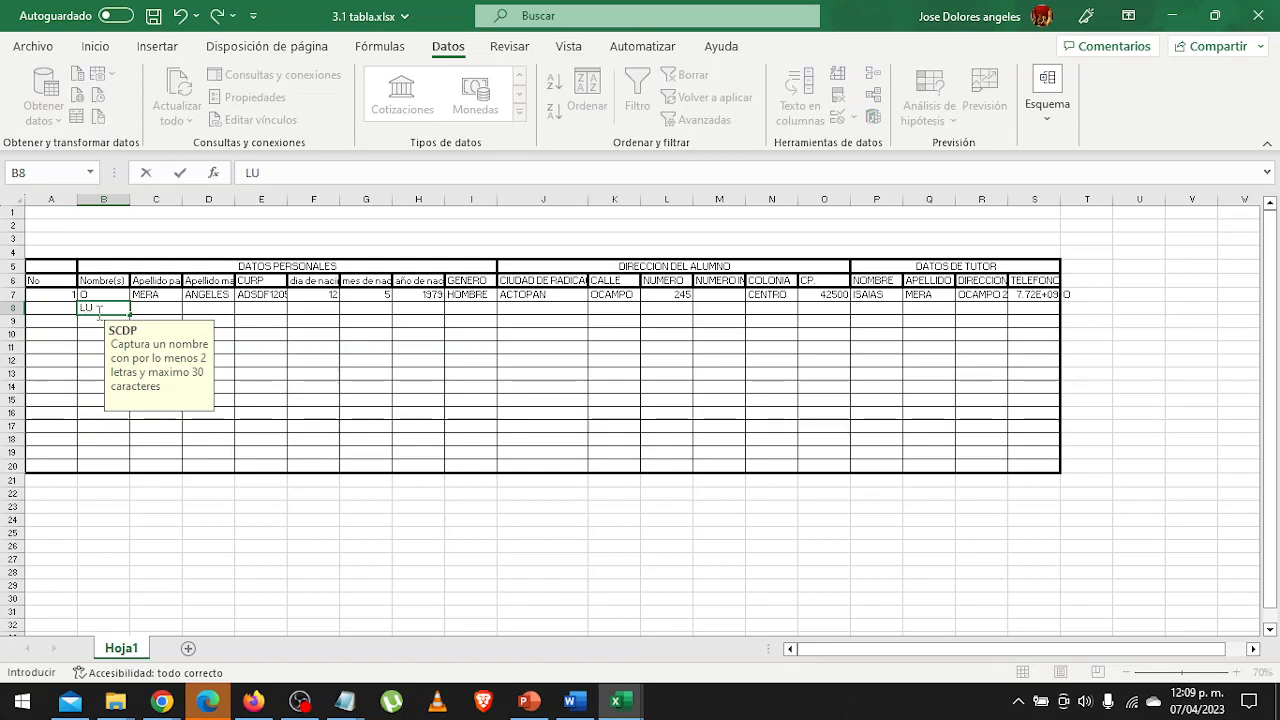
pyautogui.press('Return')
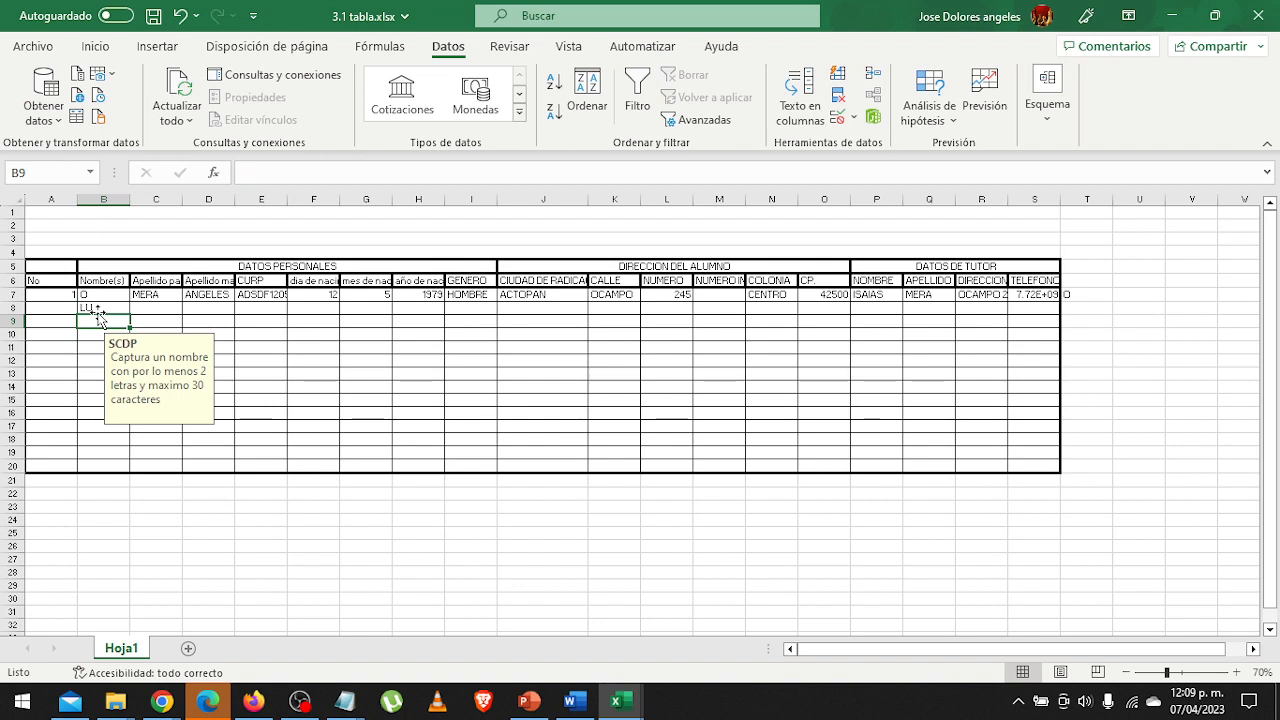
pyautogui.write('PE')
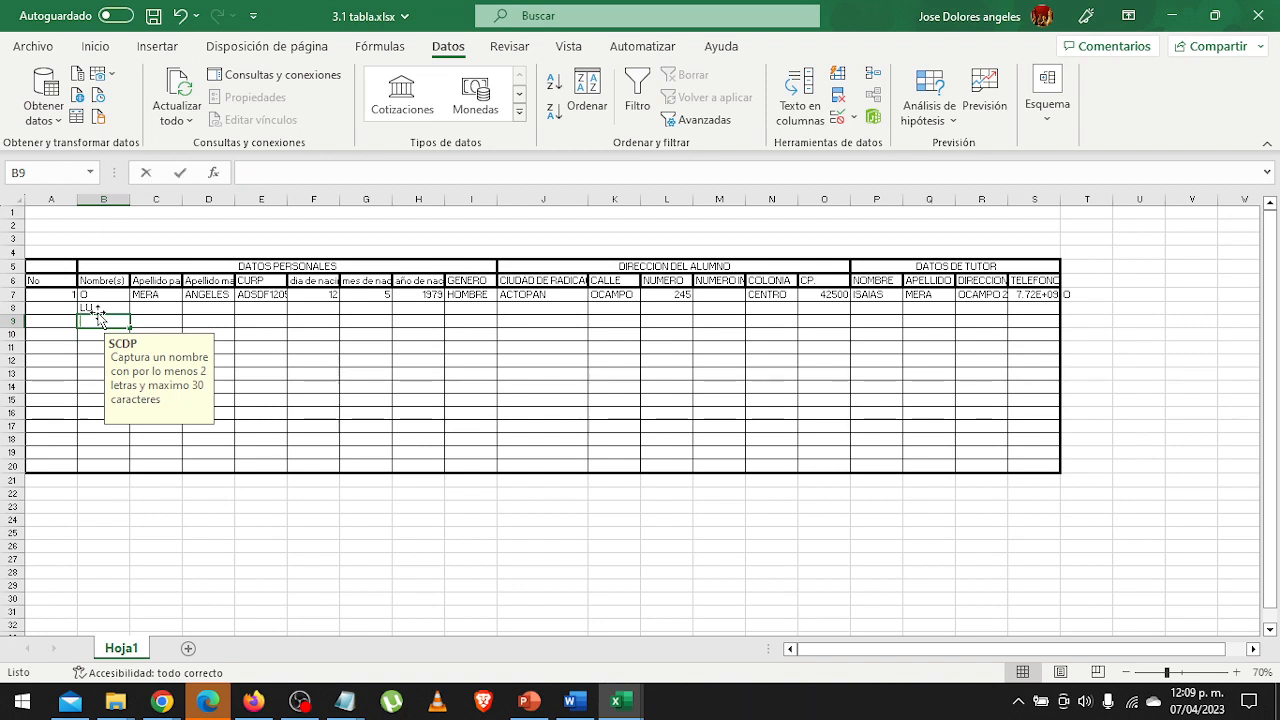
pyautogui.write('DRO')
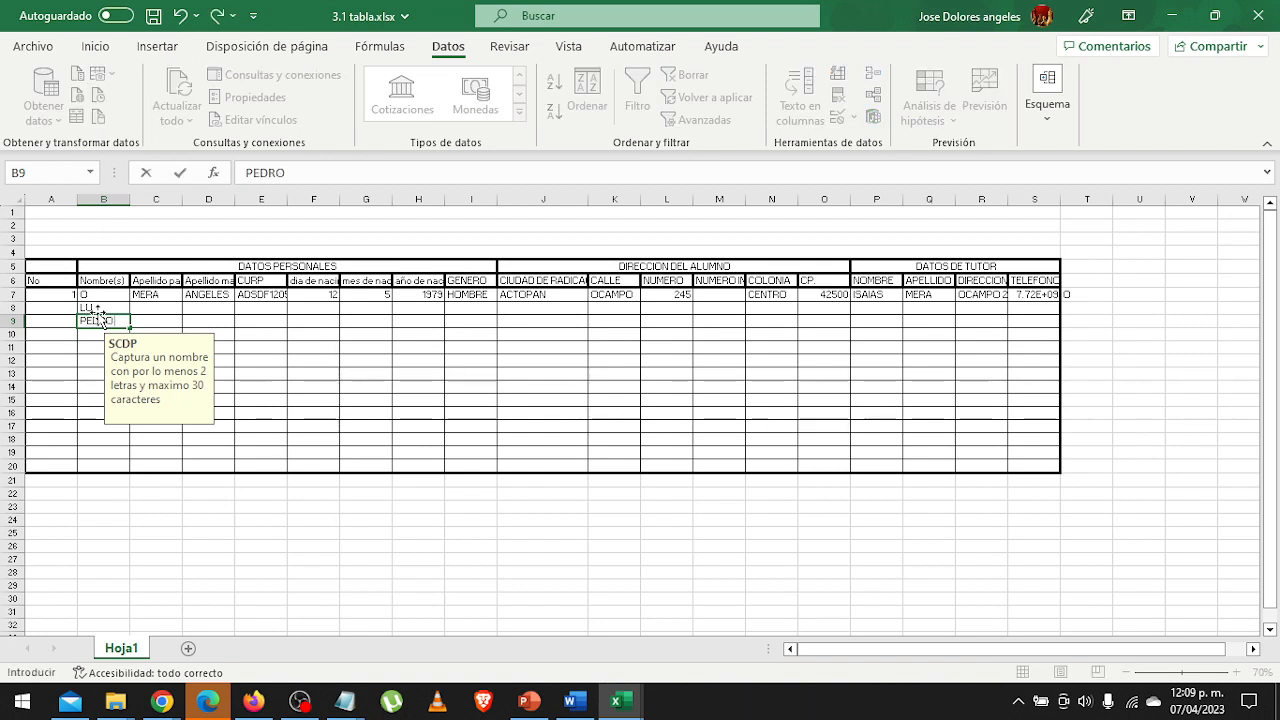
pyautogui.write(' PABLO')
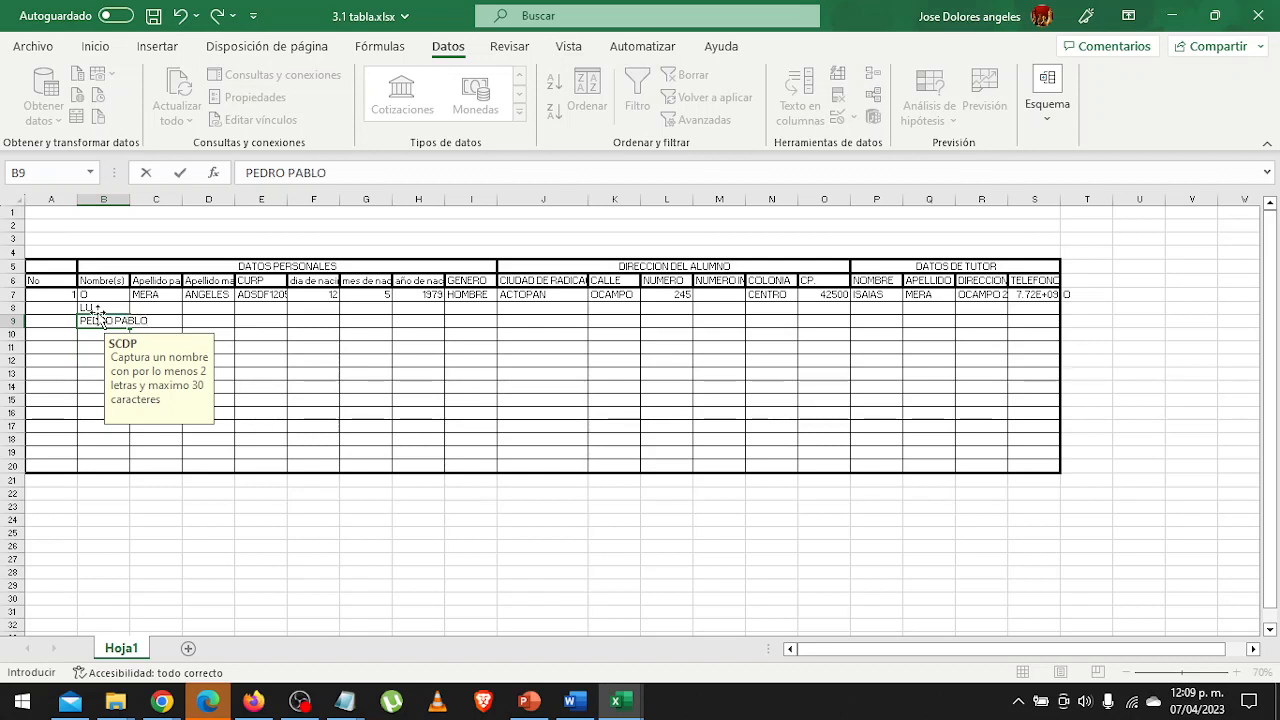
pyautogui.write(' LUIS ENRIQUE')
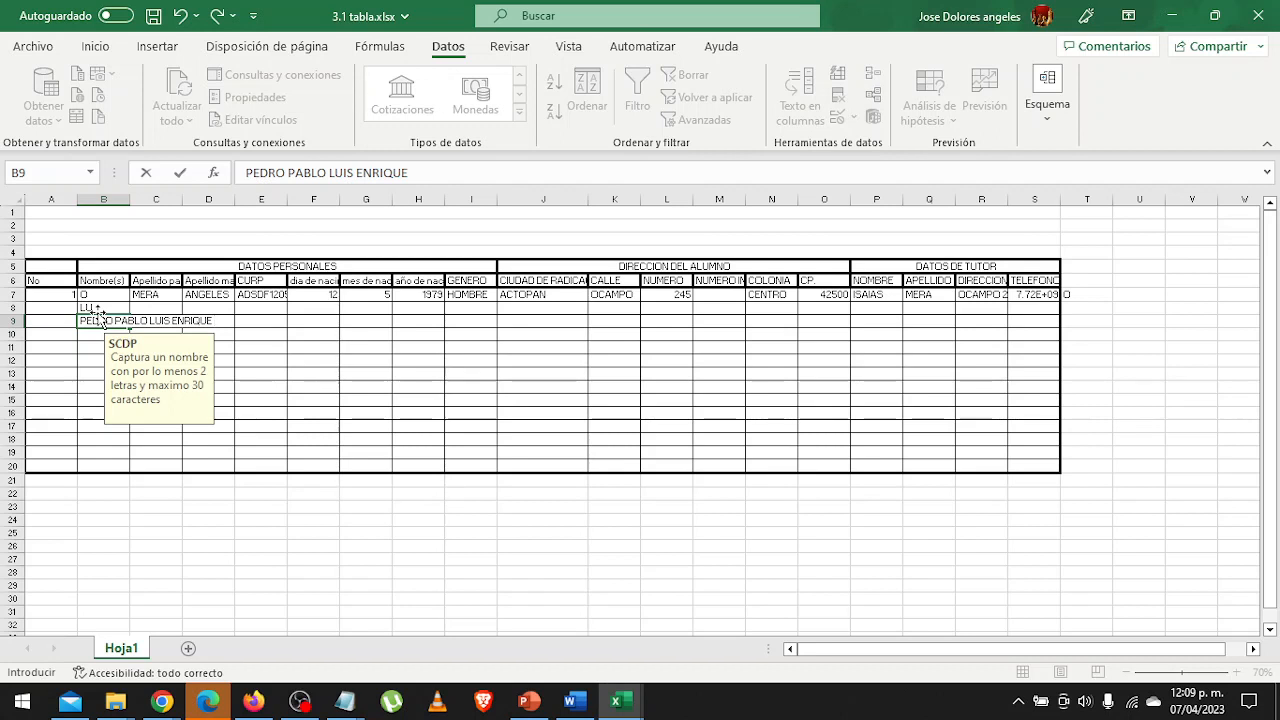
pyautogui.press('Return')
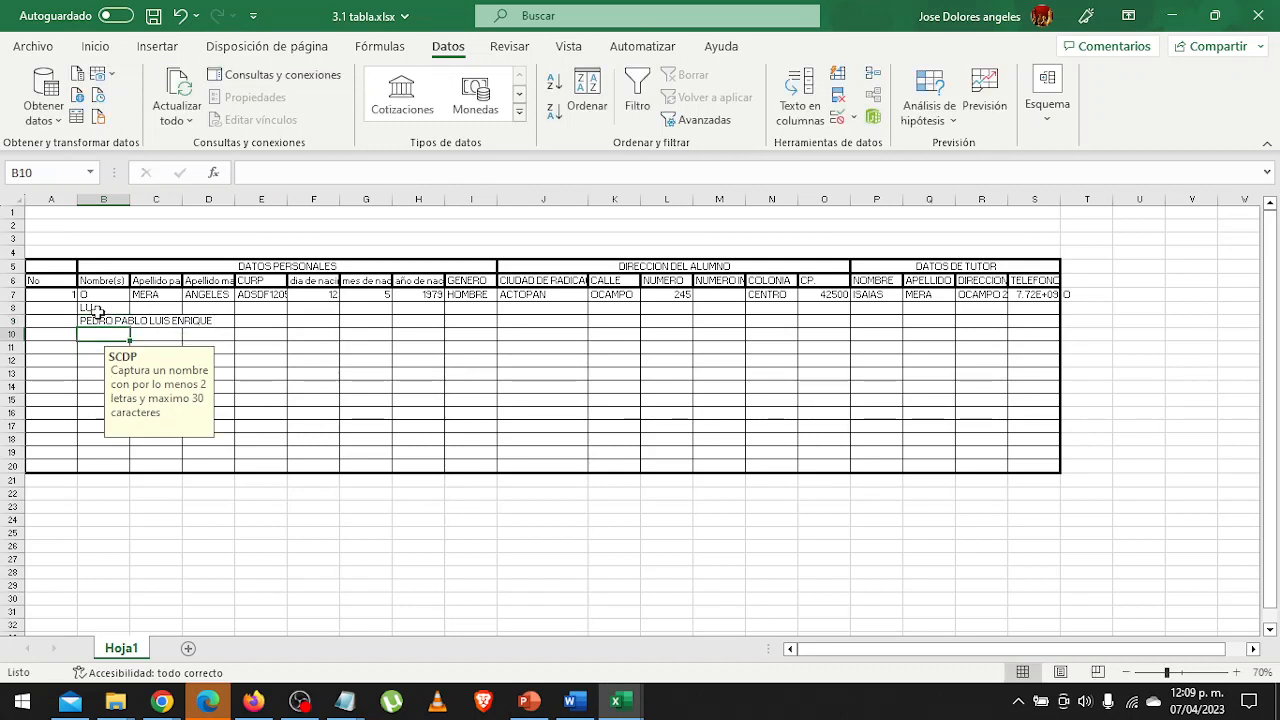
# Test the maximum length by appending another first name to cell B9 and declining to keep the invalid entry.
pyautogui.click(101, 320)
pyautogui.press('F2')
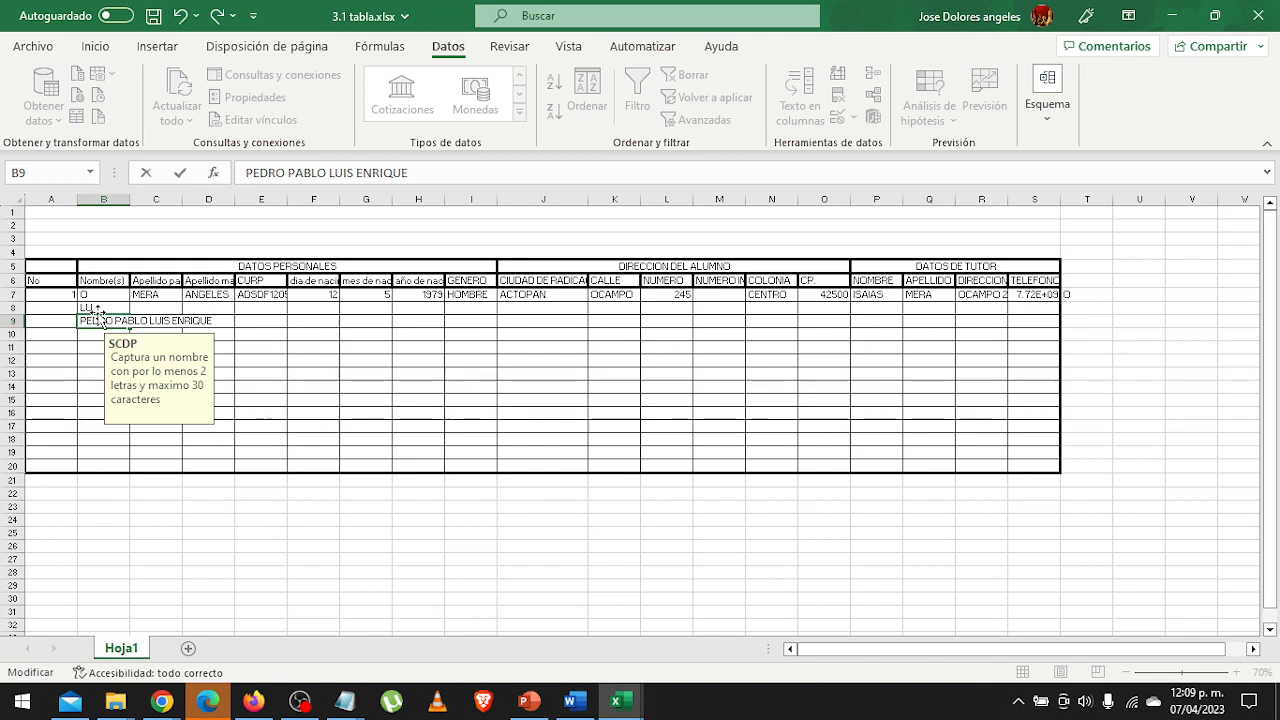
pyautogui.write('EMILIANO')
pyautogui.press('Return')
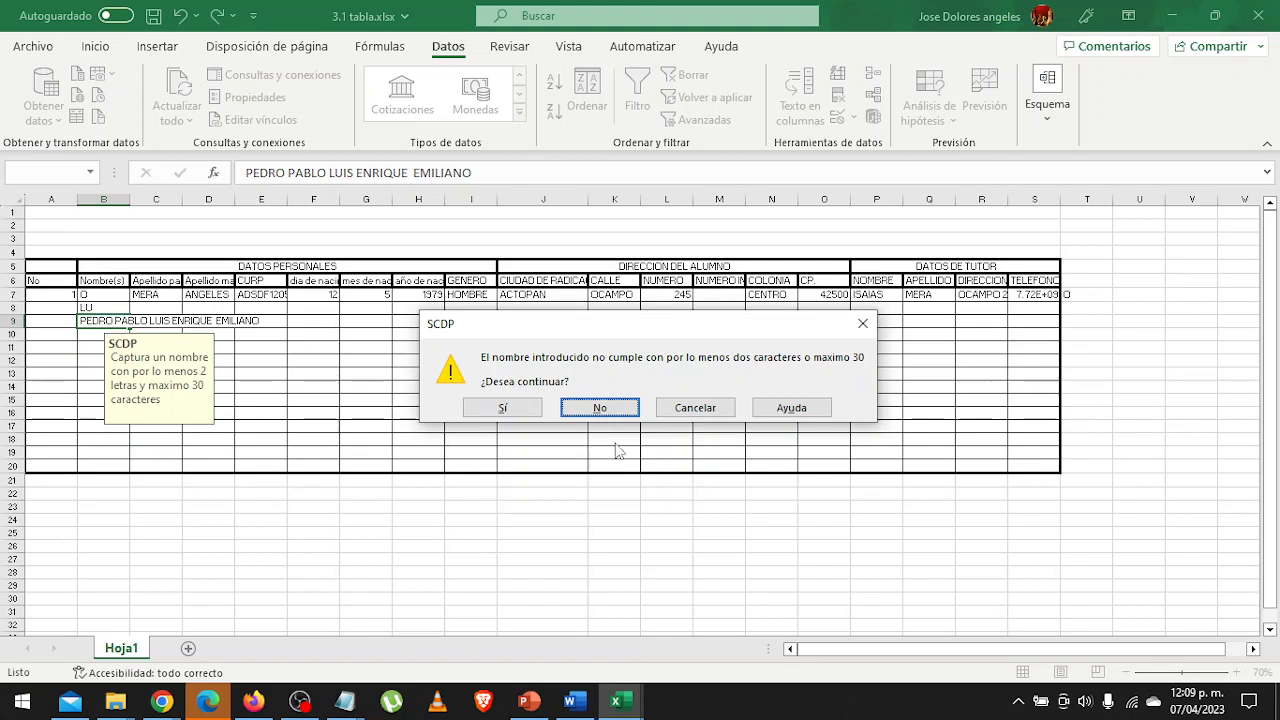
pyautogui.click(600, 408)
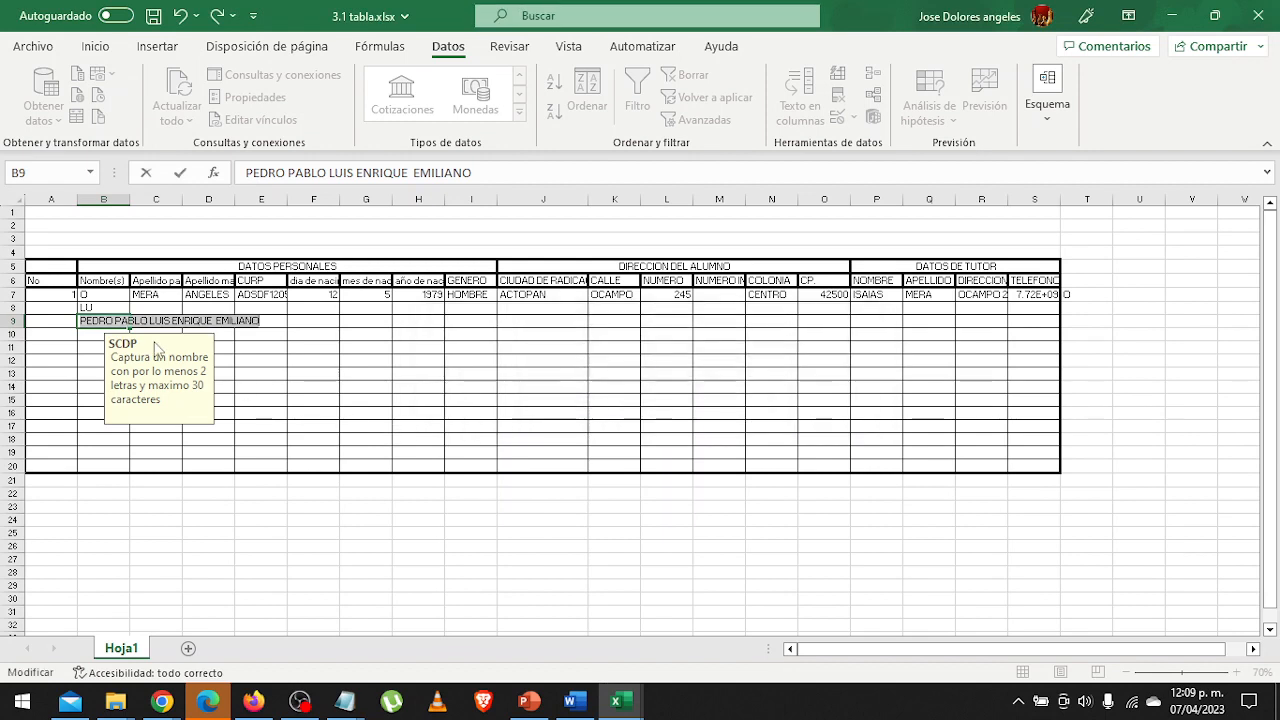
# Replace the entry in cell B9 with a two-part first name and widen column B to fit it.
pyautogui.press('BackSpace')
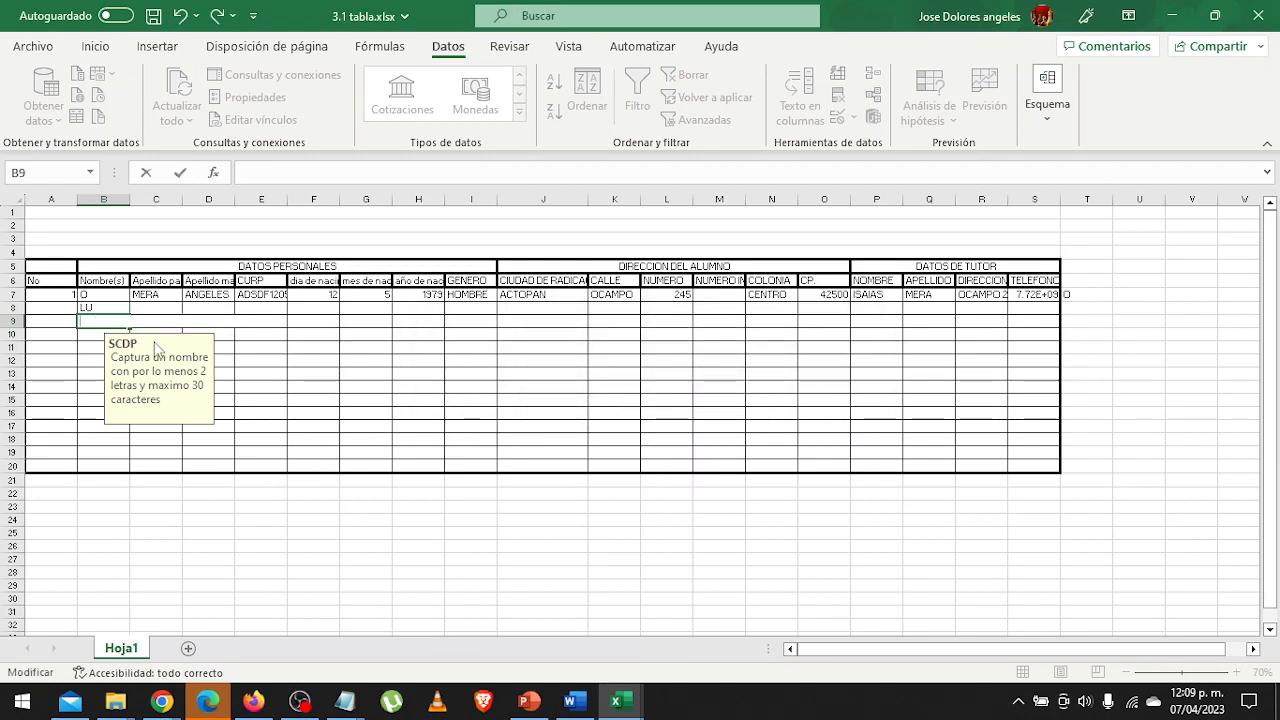
pyautogui.write('PEDRO')
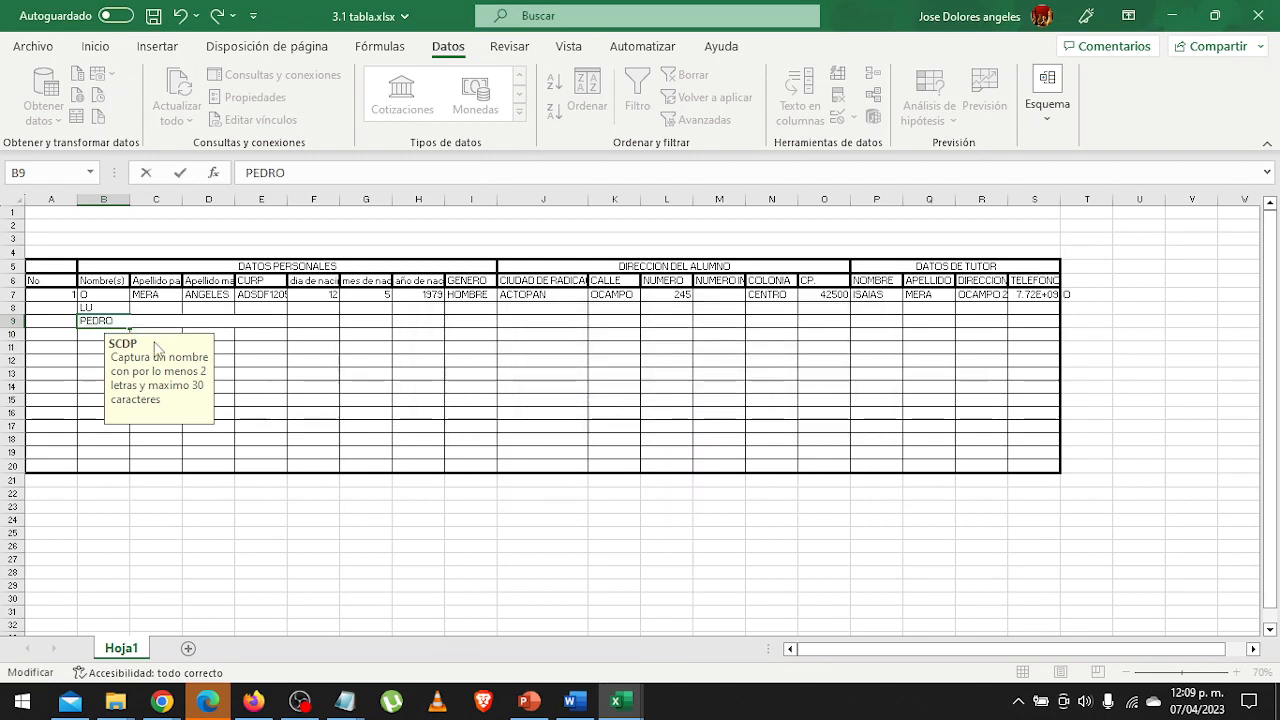
pyautogui.write(' PABLO')
pyautogui.press('Return')
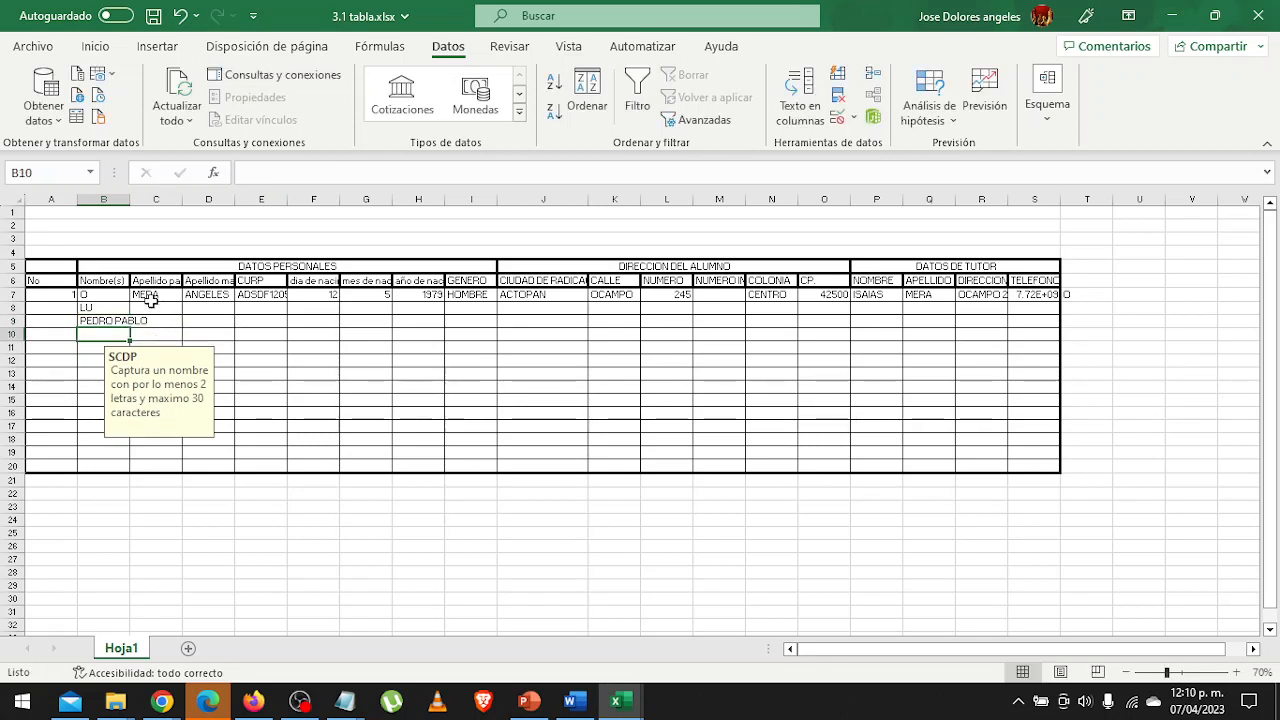
pyautogui.moveTo(130, 199); pyautogui.dragTo(160, 199)
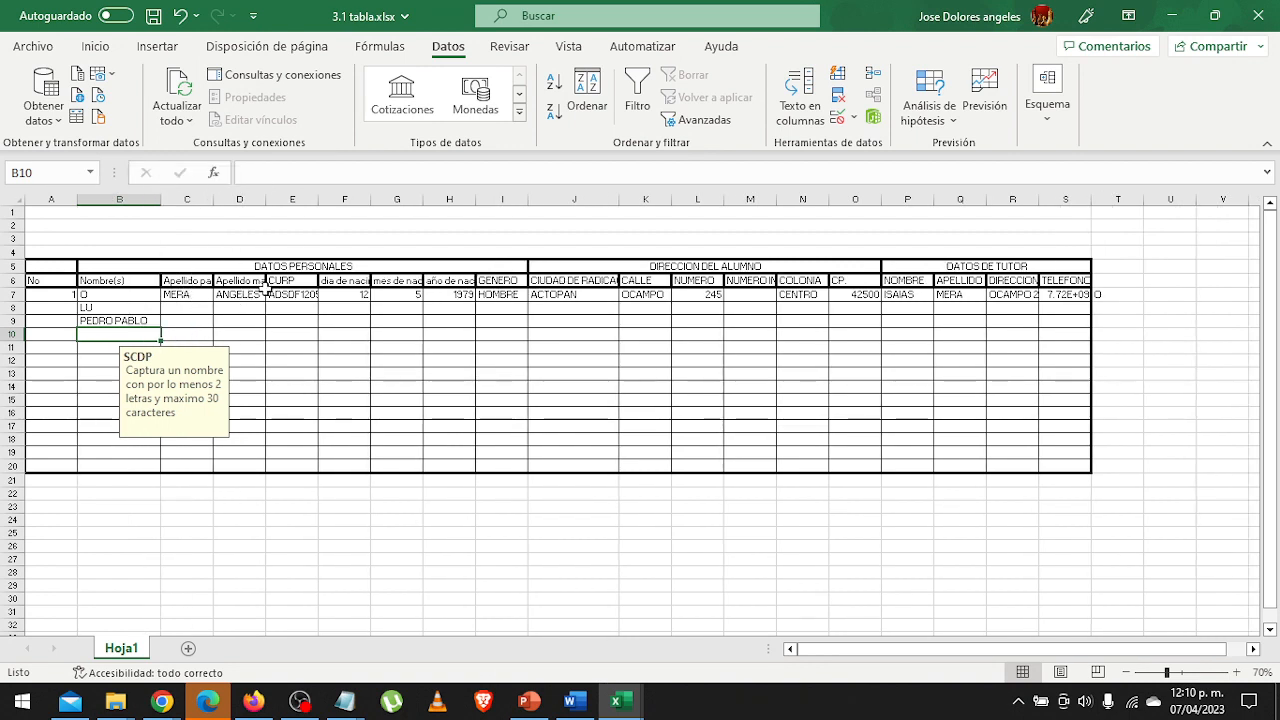
# Restrict the CURP cells E7:E20 with data validation to a text length (Longitud del texto) equal to 18.
pyautogui.moveTo(283, 297); pyautogui.dragTo(286, 460)
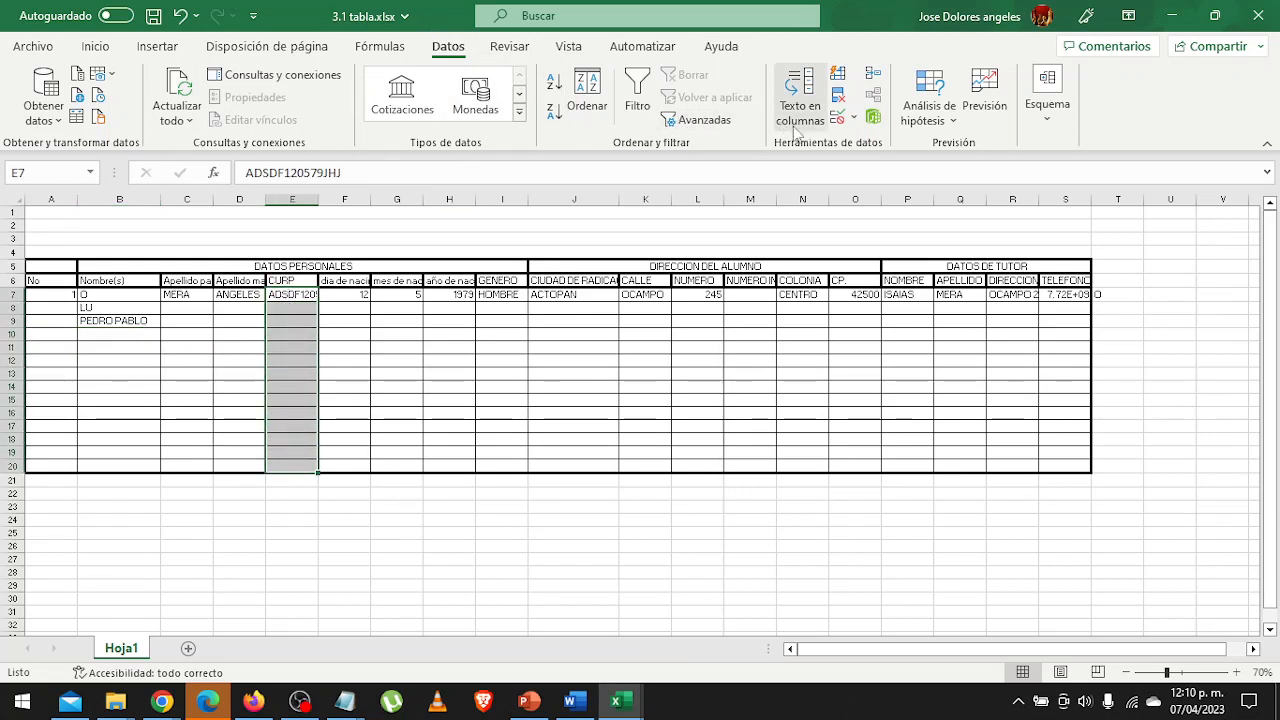
pyautogui.click(855, 118)
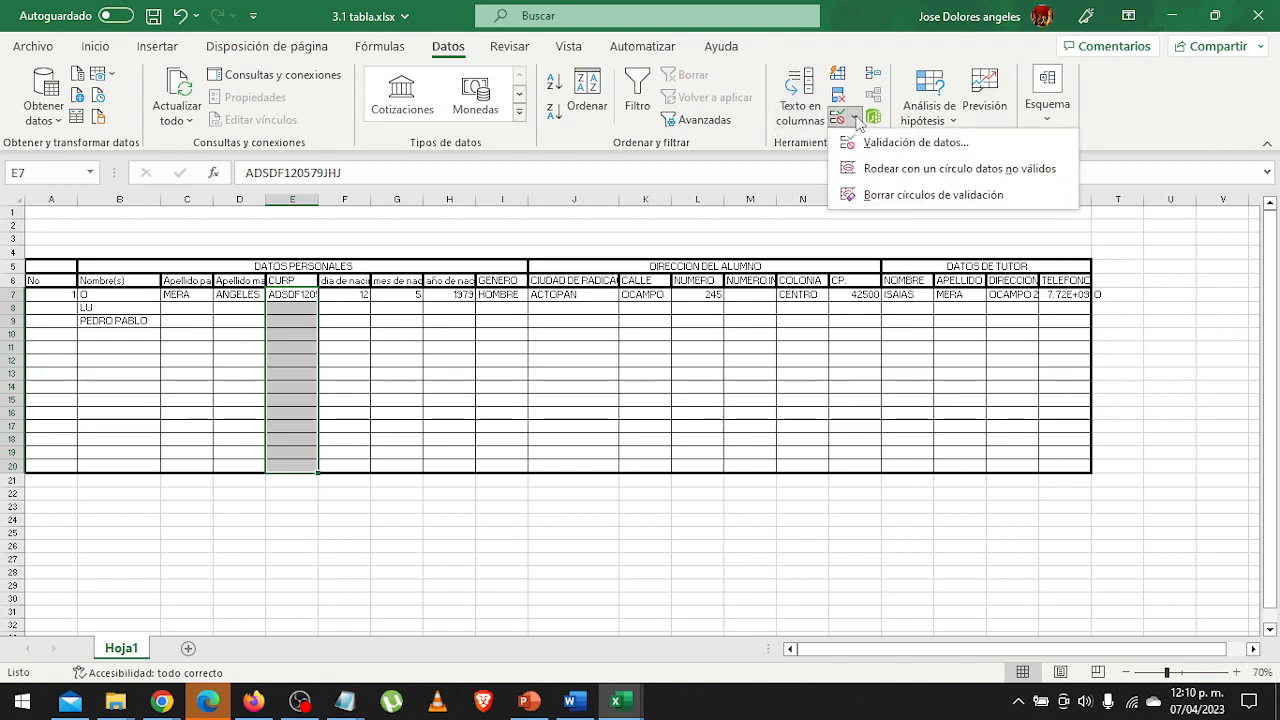
pyautogui.click(855, 142)
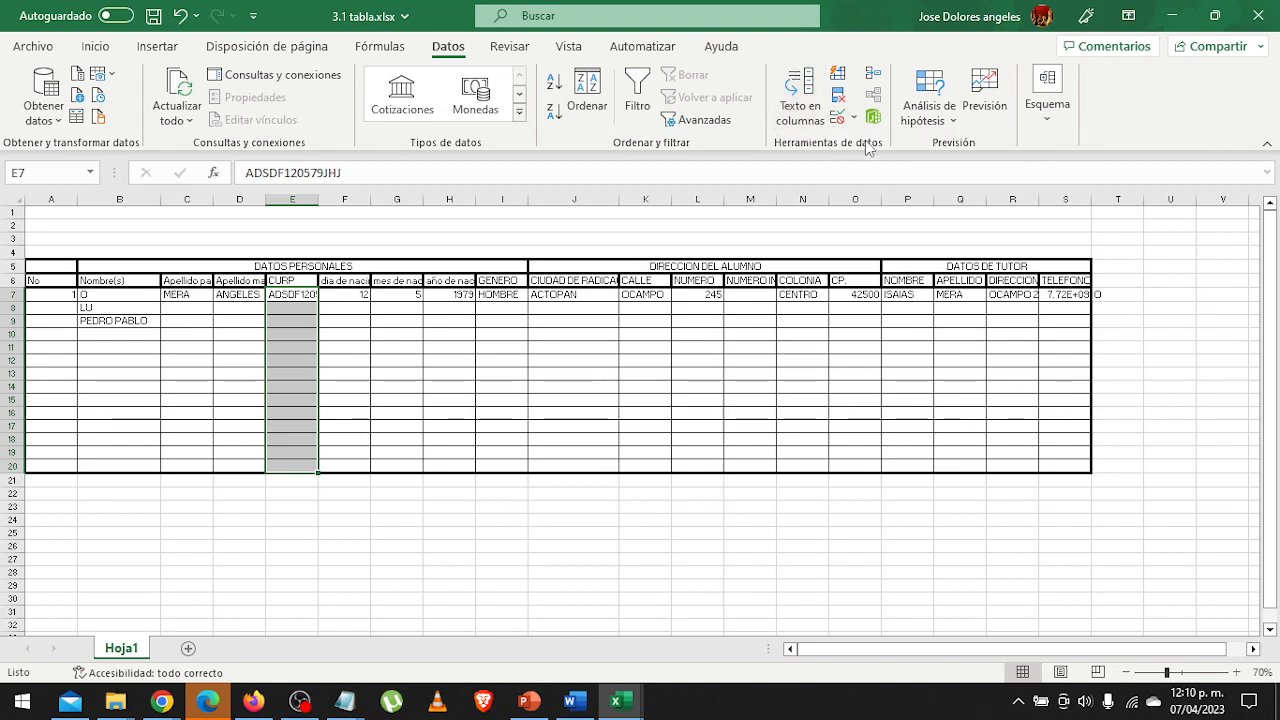
pyautogui.click(699, 191)
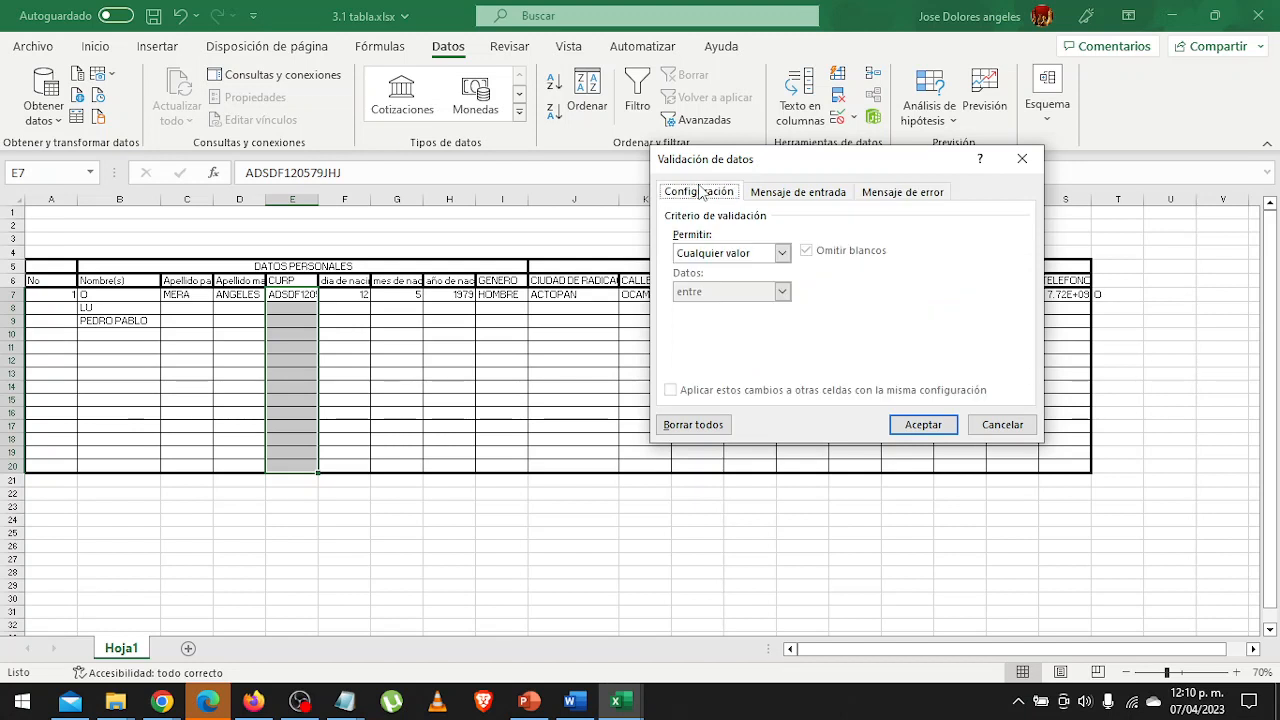
pyautogui.click(776, 256)
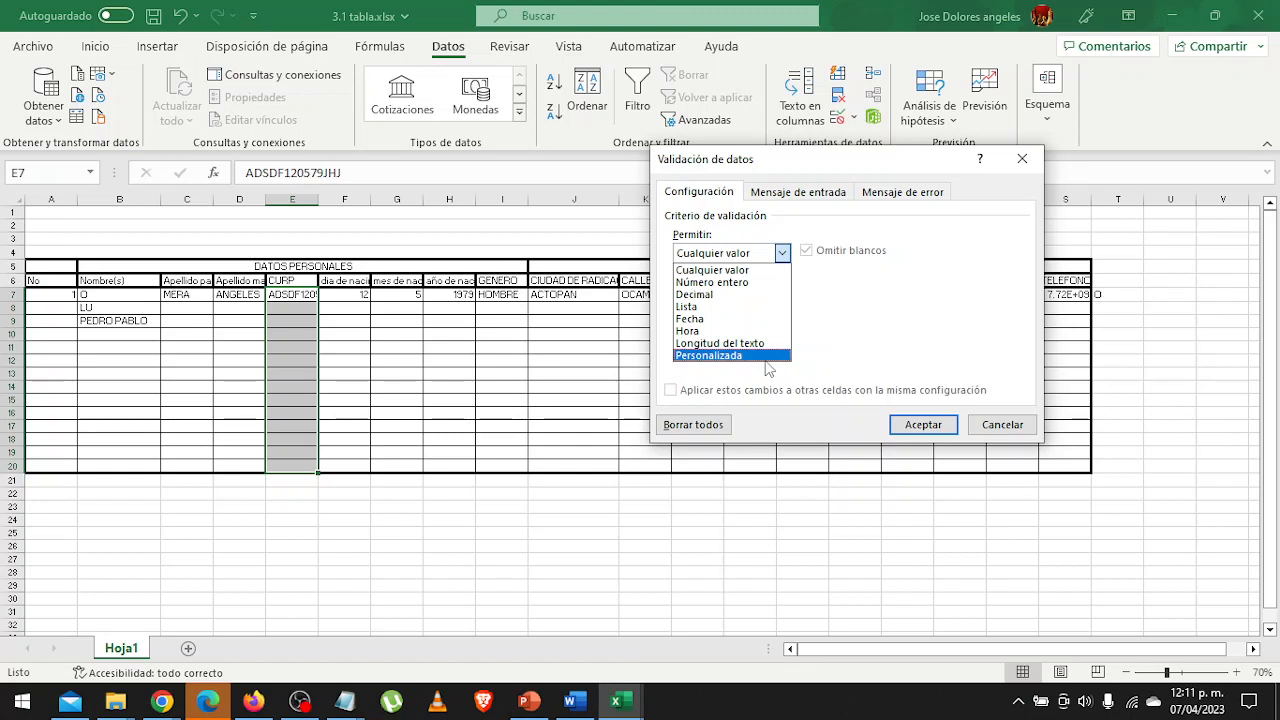
pyautogui.click(765, 343)
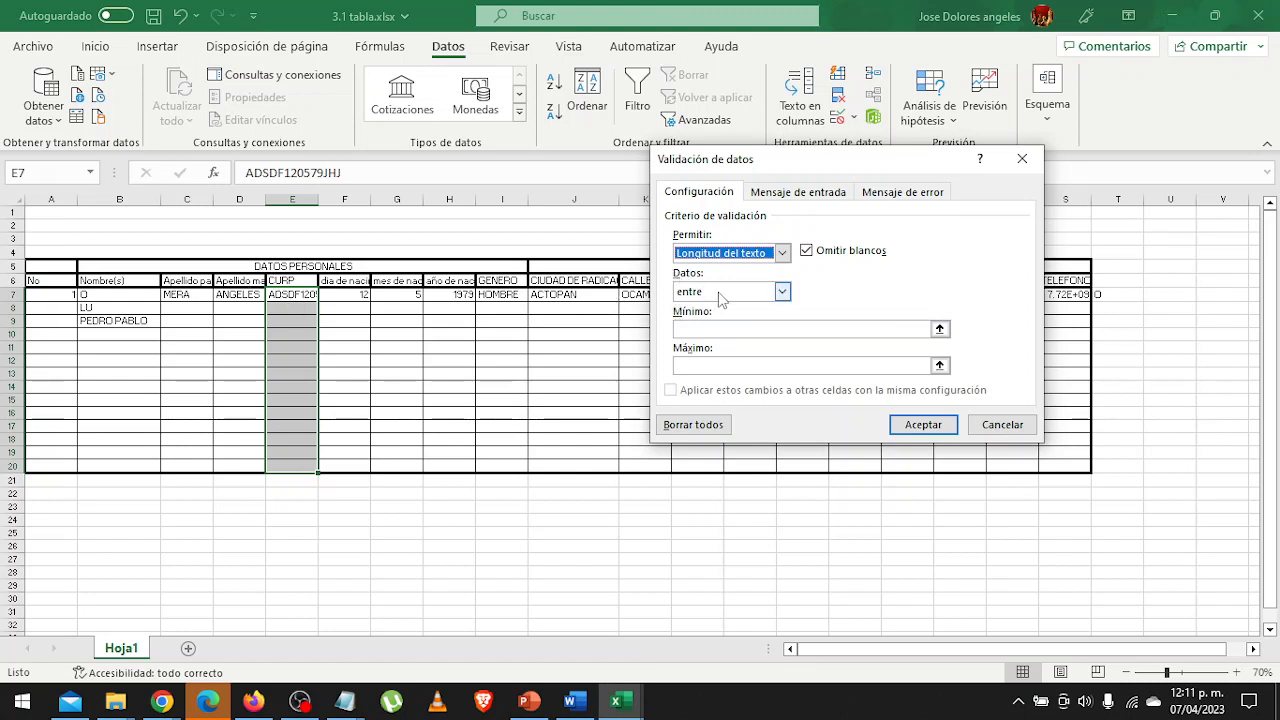
pyautogui.click(719, 292)
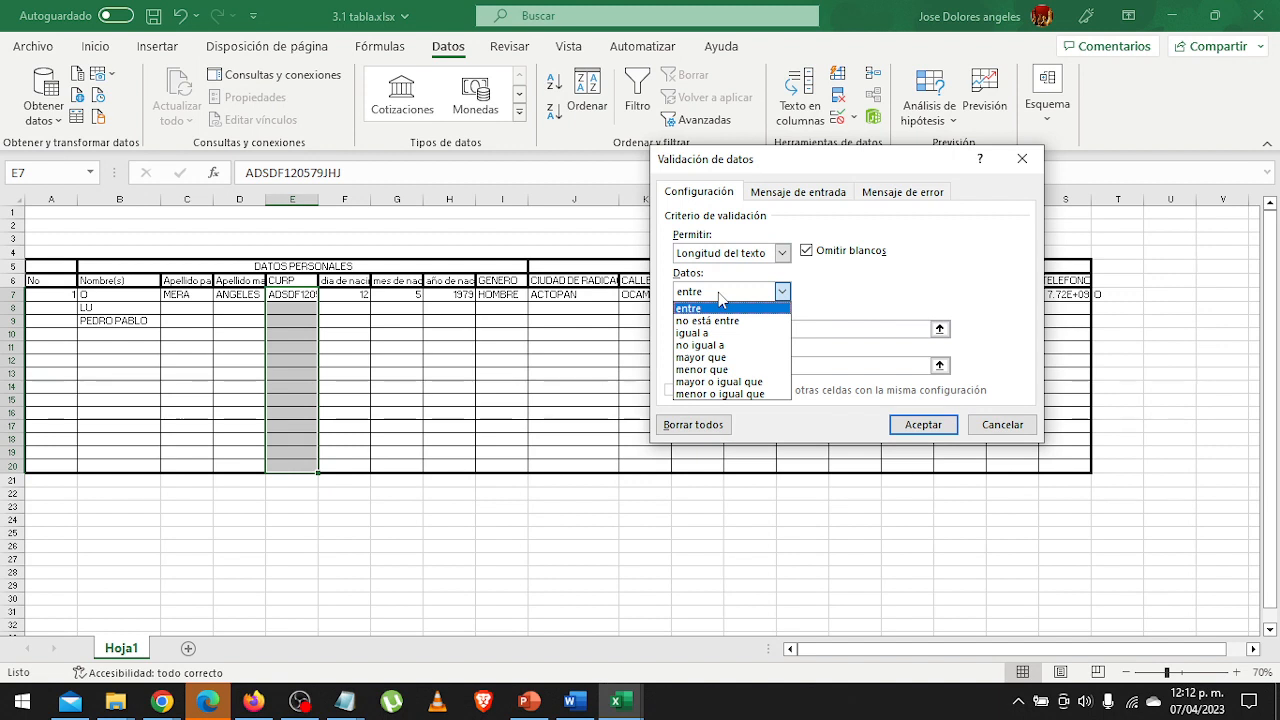
pyautogui.click(718, 334)
pyautogui.click(718, 331)
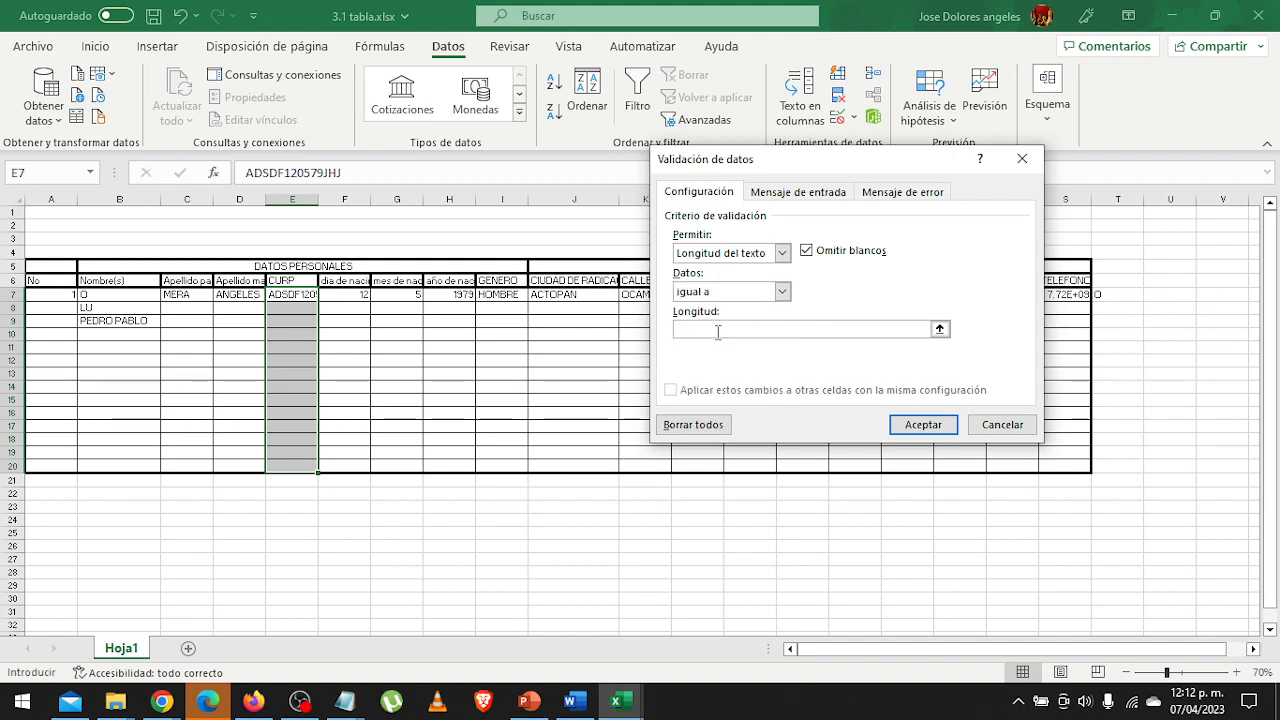
pyautogui.write('18')
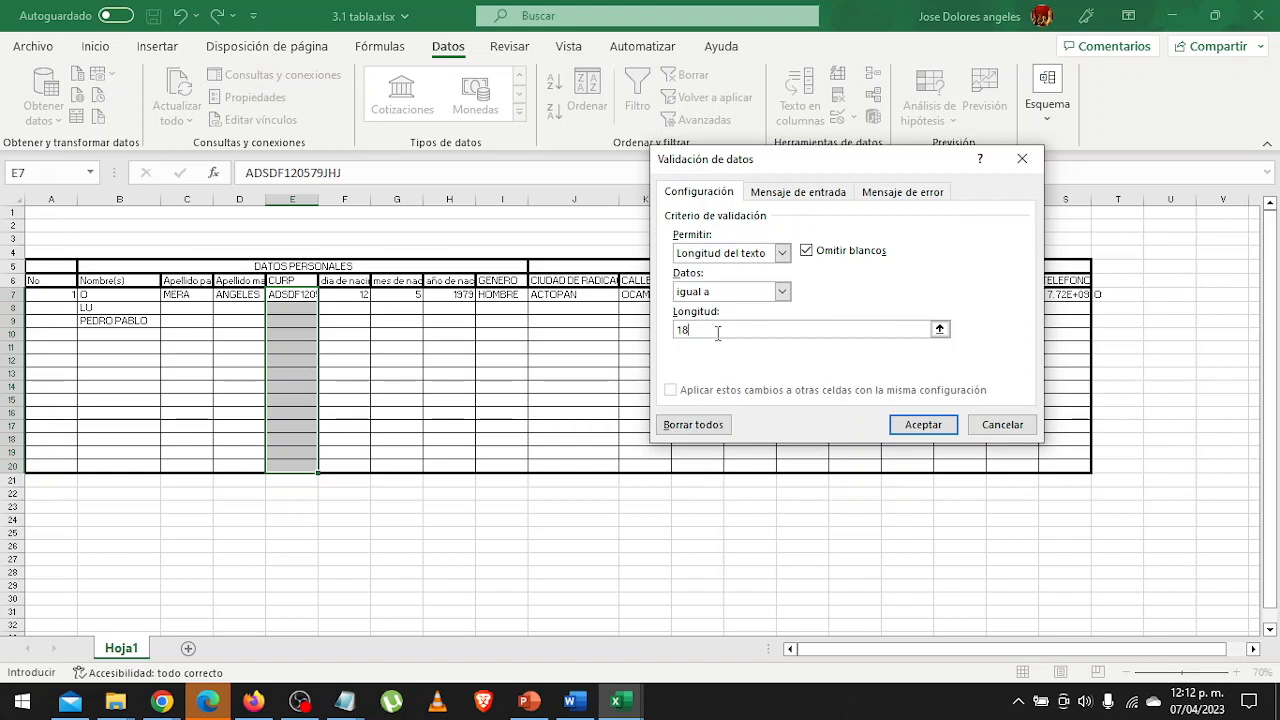
# Set the CURP validation's input message to "Escribe los 18 carcteres de la curp" with the title "SCDP".
pyautogui.click(814, 193)
pyautogui.click(765, 282)
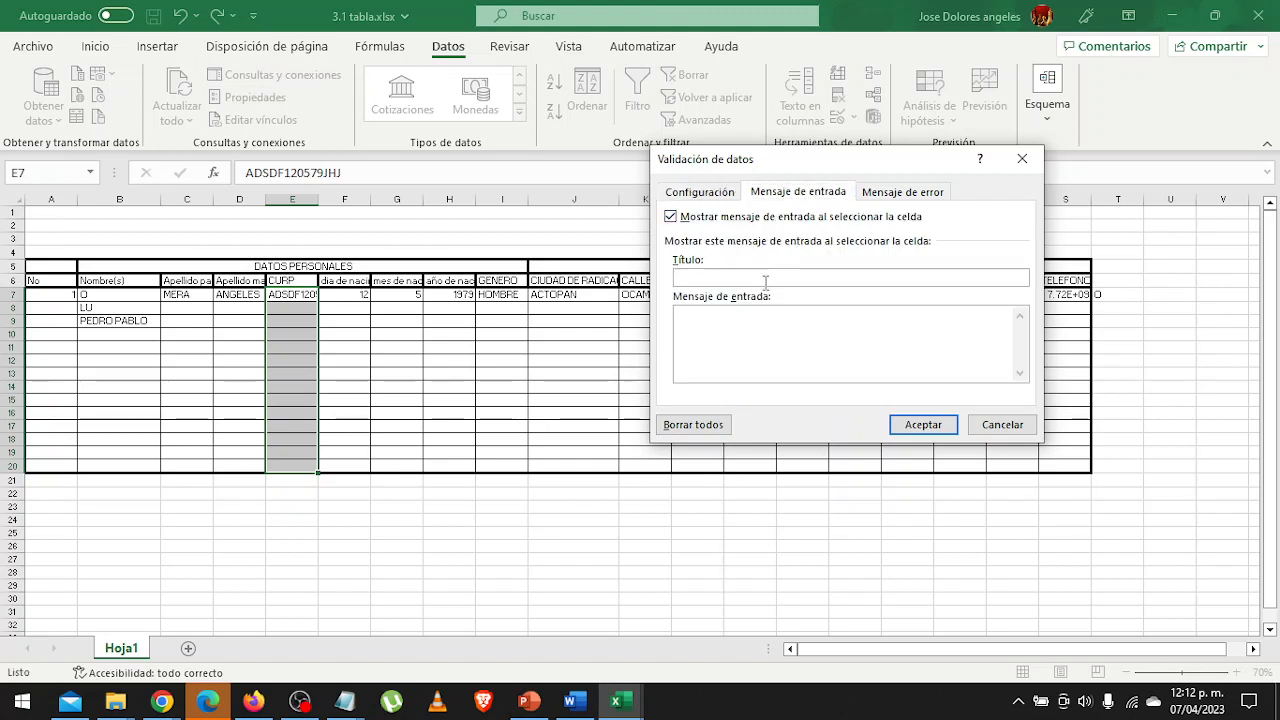
pyautogui.write('SCDP')
pyautogui.click(752, 338)
pyautogui.write('sOL;')
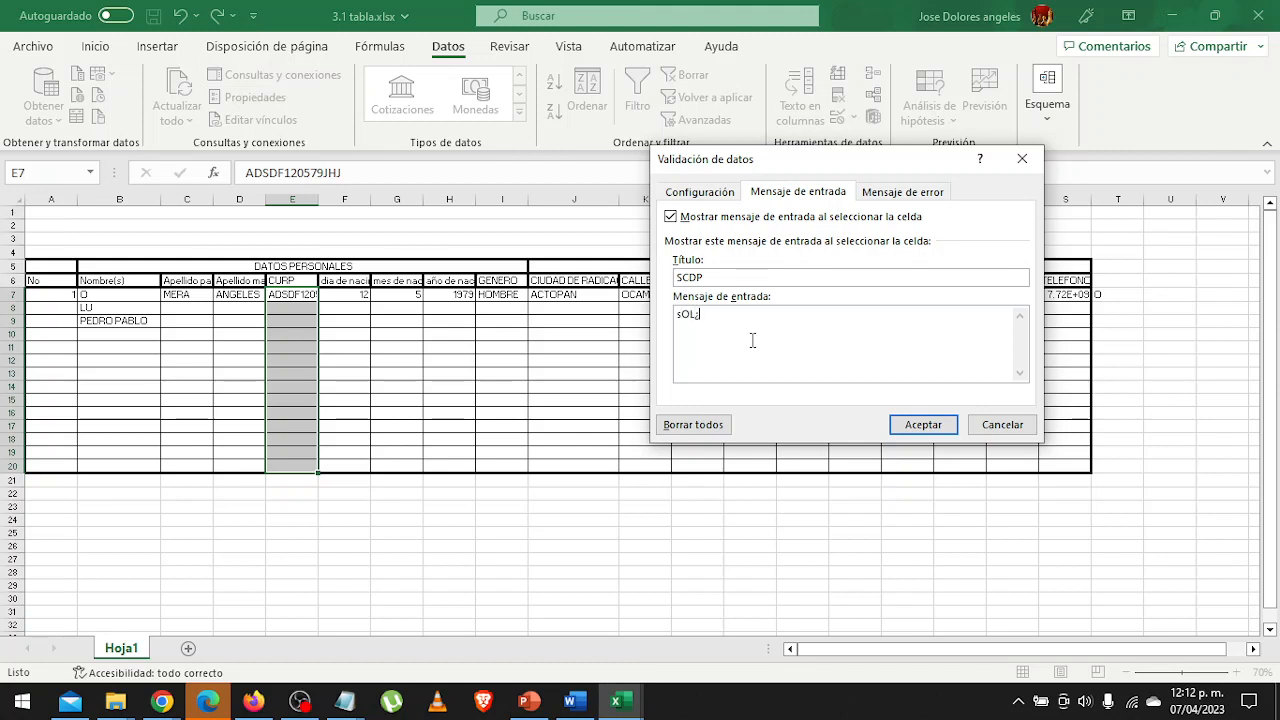
pyautogui.press('BackSpace')
pyautogui.press('BackSpace')
pyautogui.write('Escr')
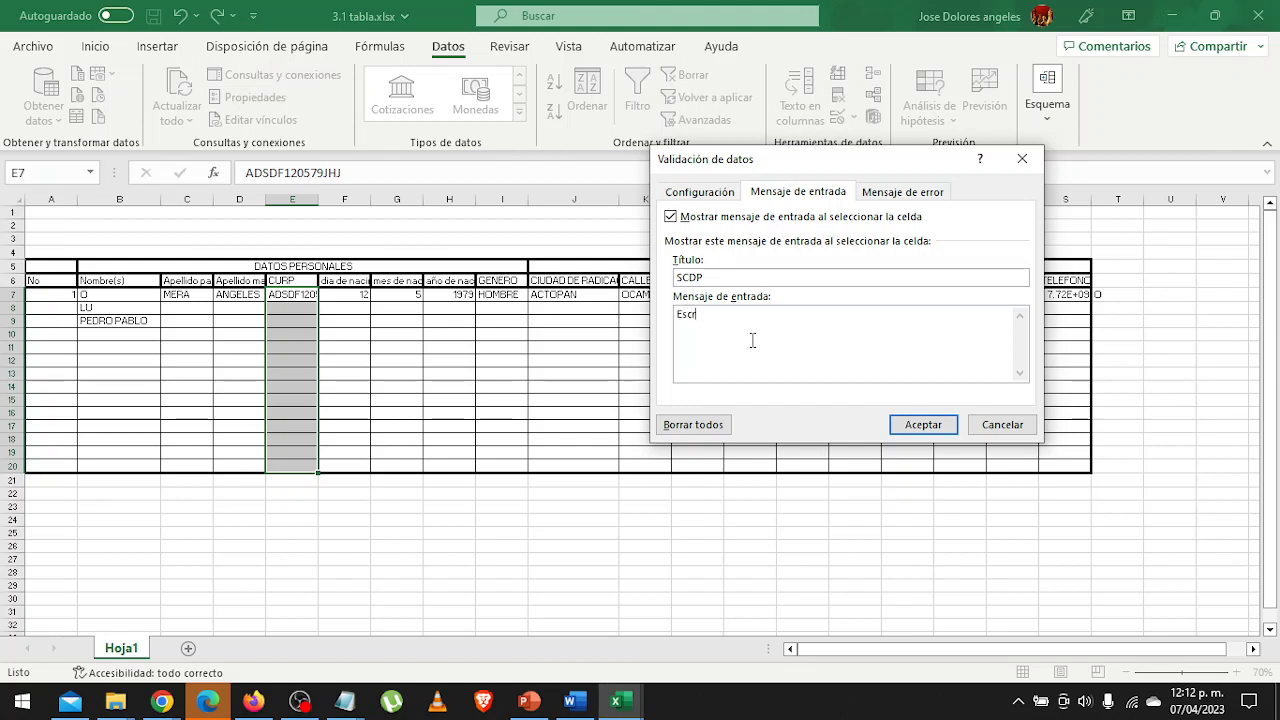
pyautogui.write('ibe su')
pyautogui.press('BackSpace')
pyautogui.press('BackSpace')
pyautogui.write('los 18 carcteres de ')
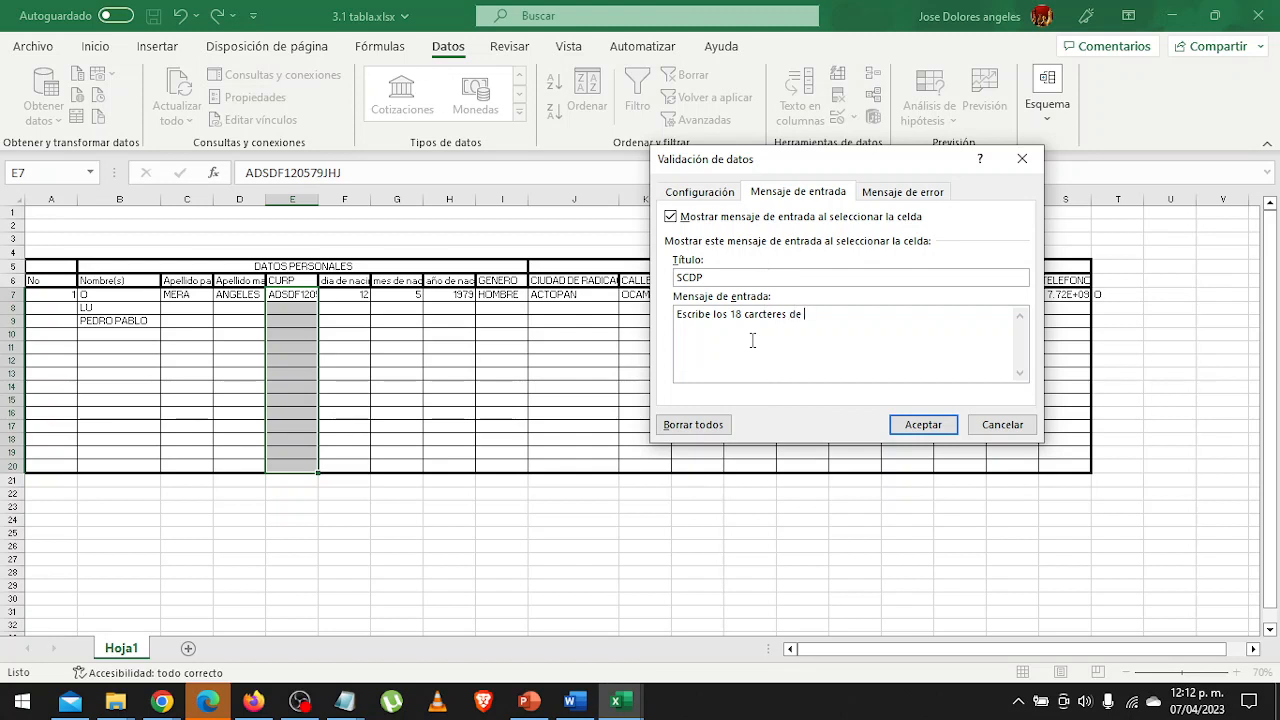
pyautogui.write('la curp')
# Set the CURP validation's error alert to the Alto style with the title "SCDP".
pyautogui.click(938, 191)
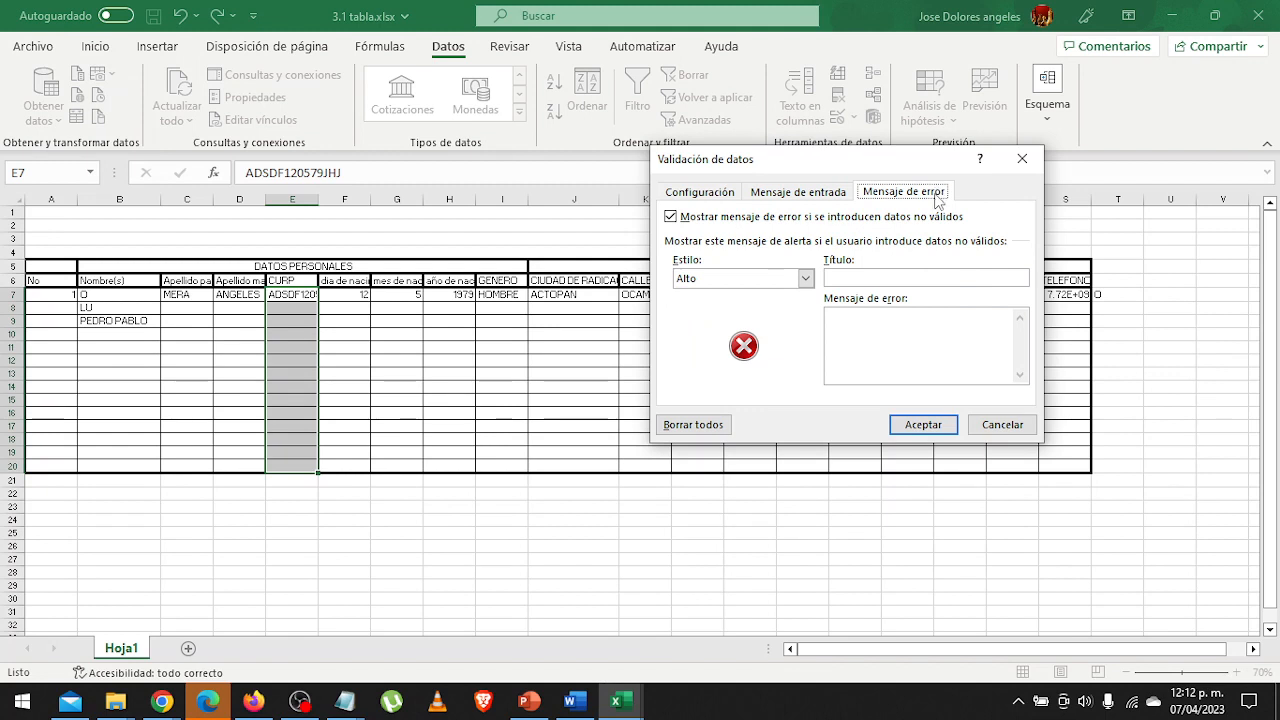
pyautogui.click(755, 279)
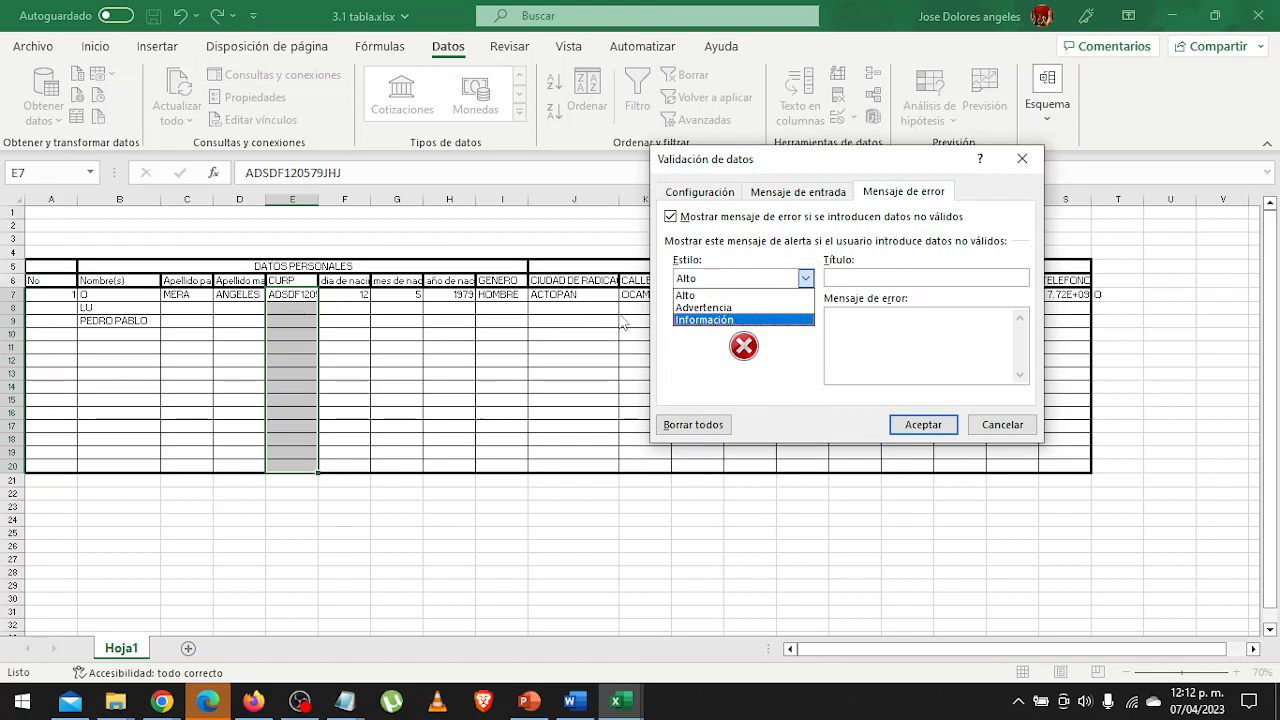
pyautogui.click(712, 297)
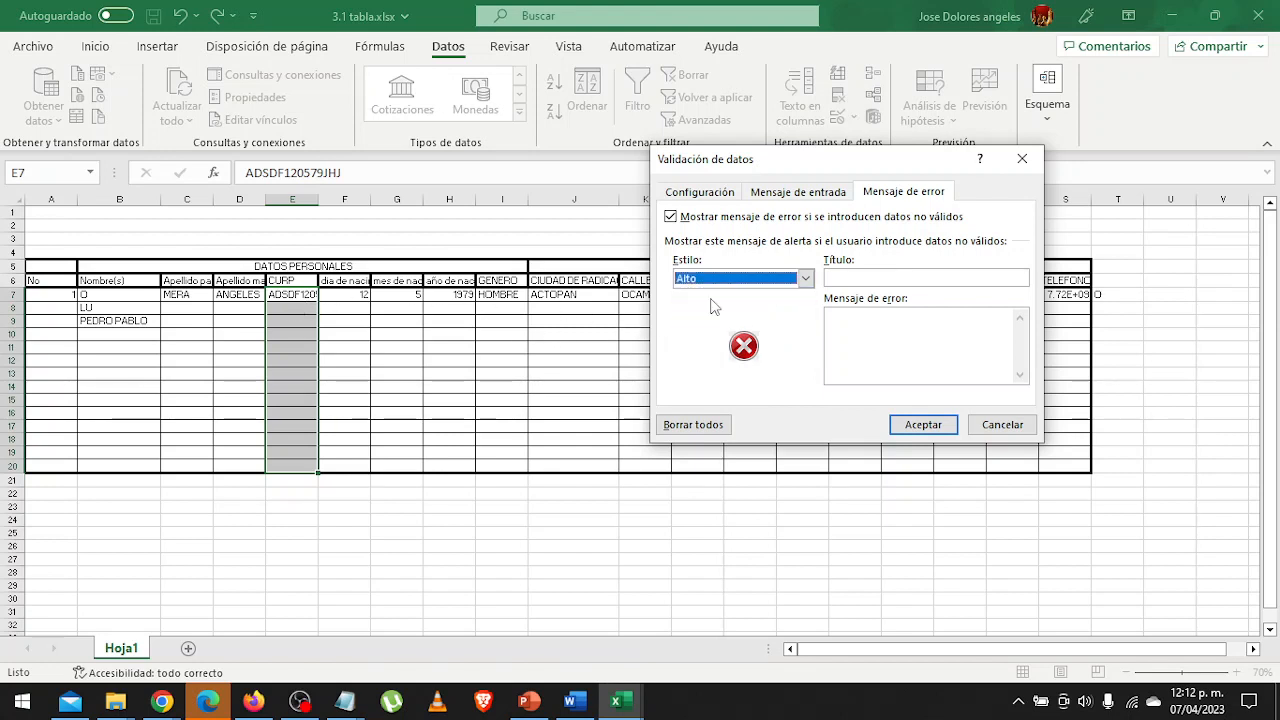
pyautogui.click(955, 279)
pyautogui.write('SCDP')
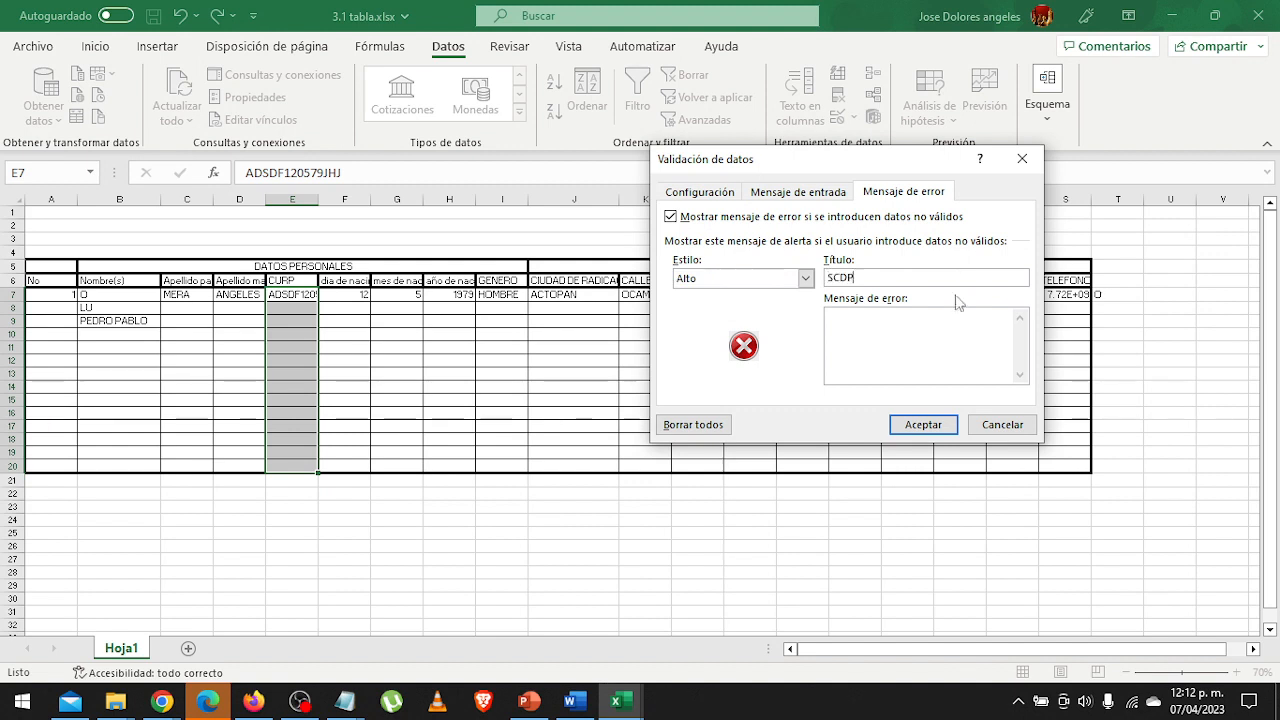
# Write the error message "la CURP no es correcta vuelva a intentarlo" and apply the CURP validation.
pyautogui.click(942, 336)
pyautogui.write('la CURP no es correcta vuelva a int')
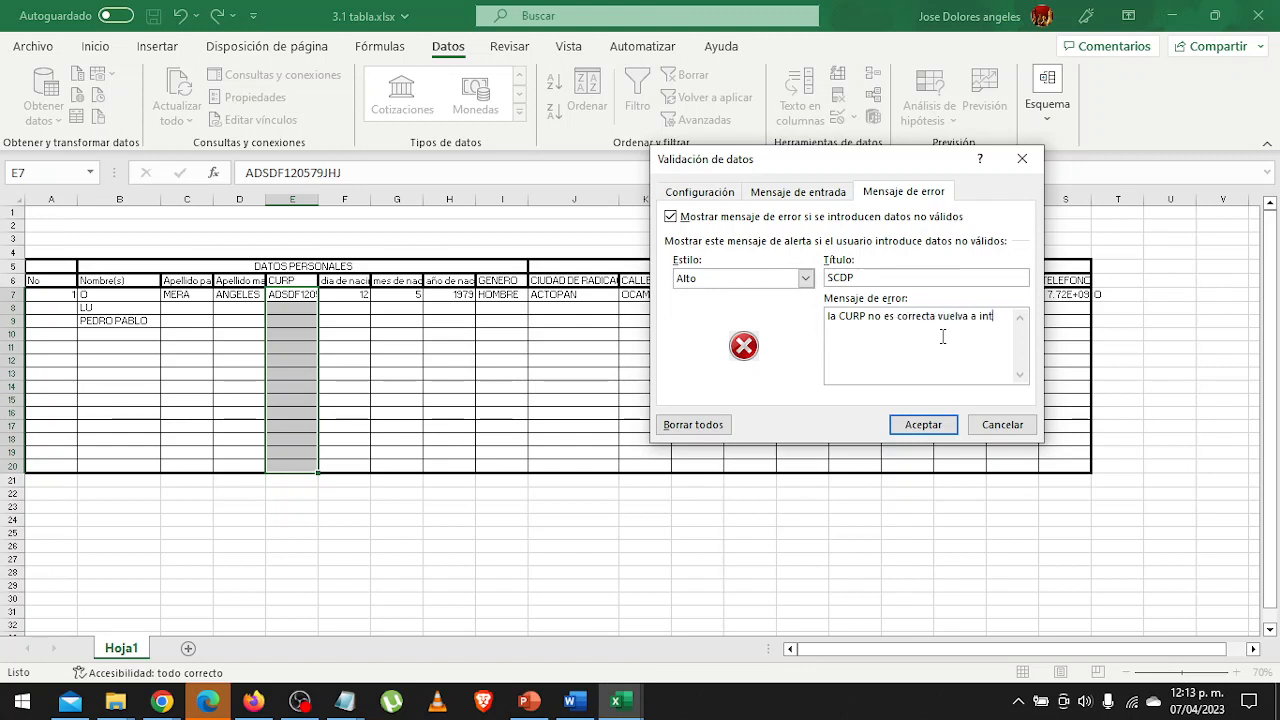
pyautogui.write('entarlo')
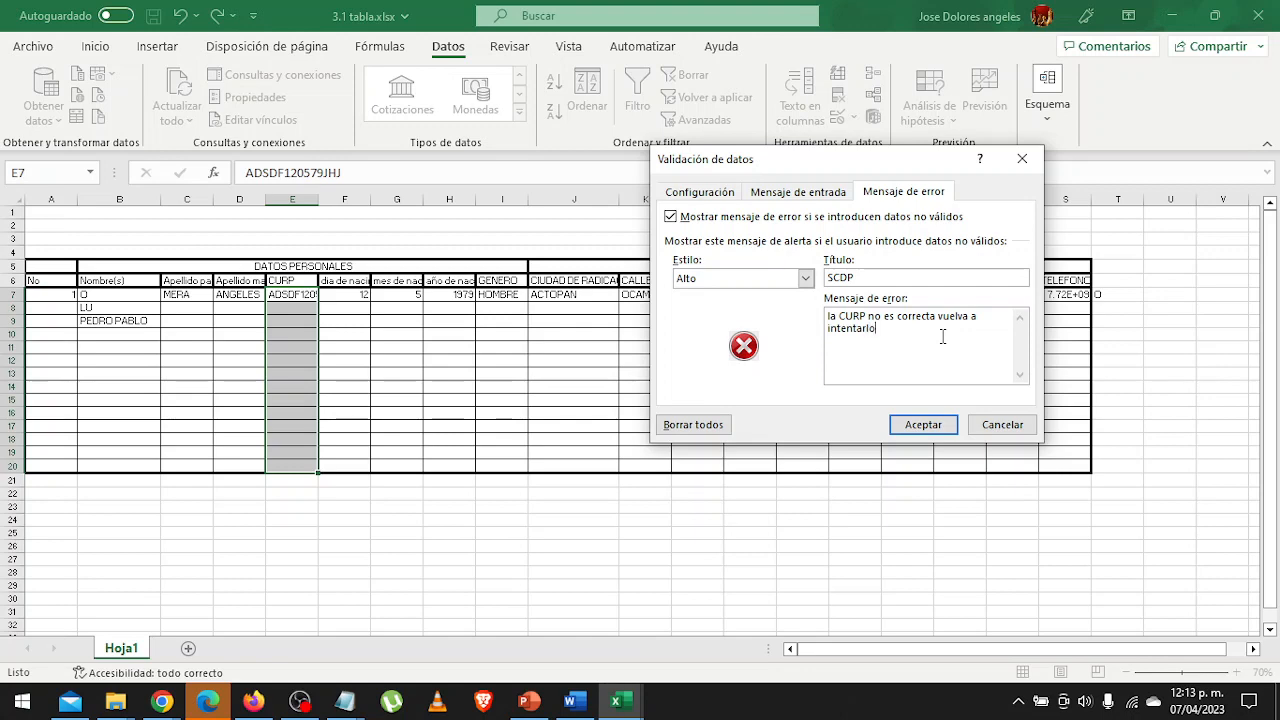
pyautogui.press('Return')
pyautogui.click(923, 424)
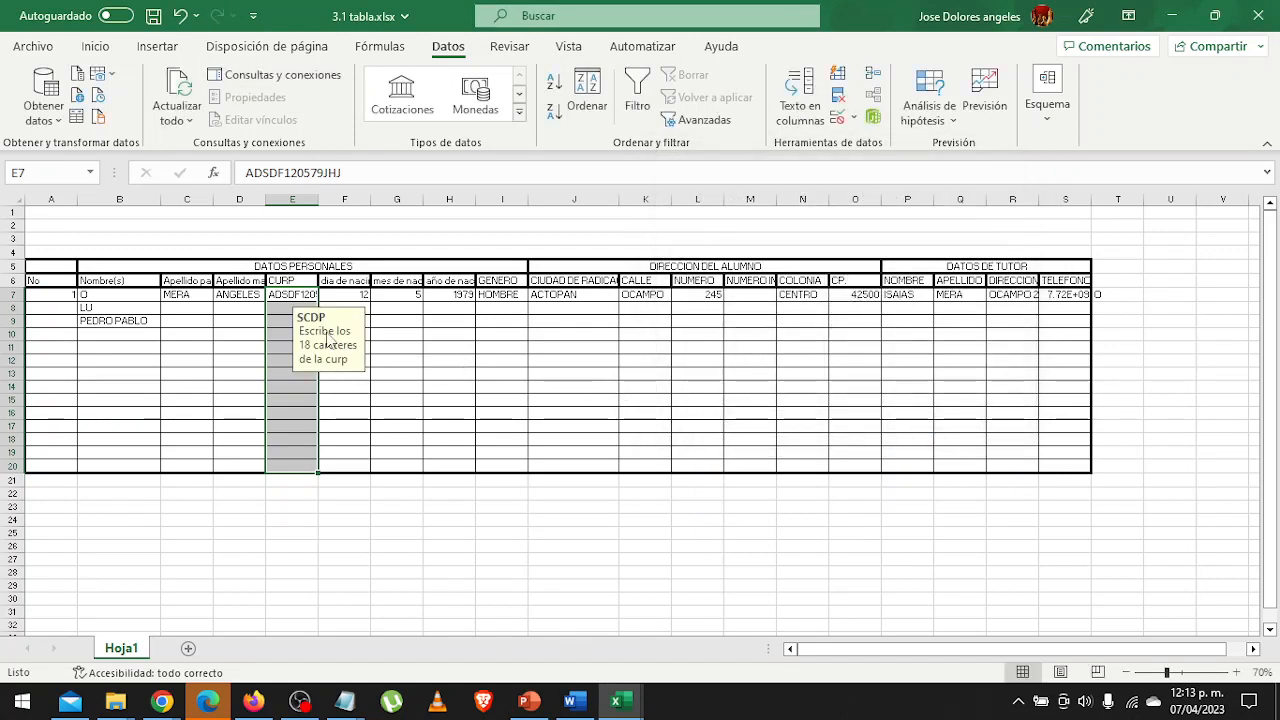
# Test the CURP rule by entering "ghjgh 2121" in E8, and cancel the entry at the error alert.
pyautogui.click(274, 310)
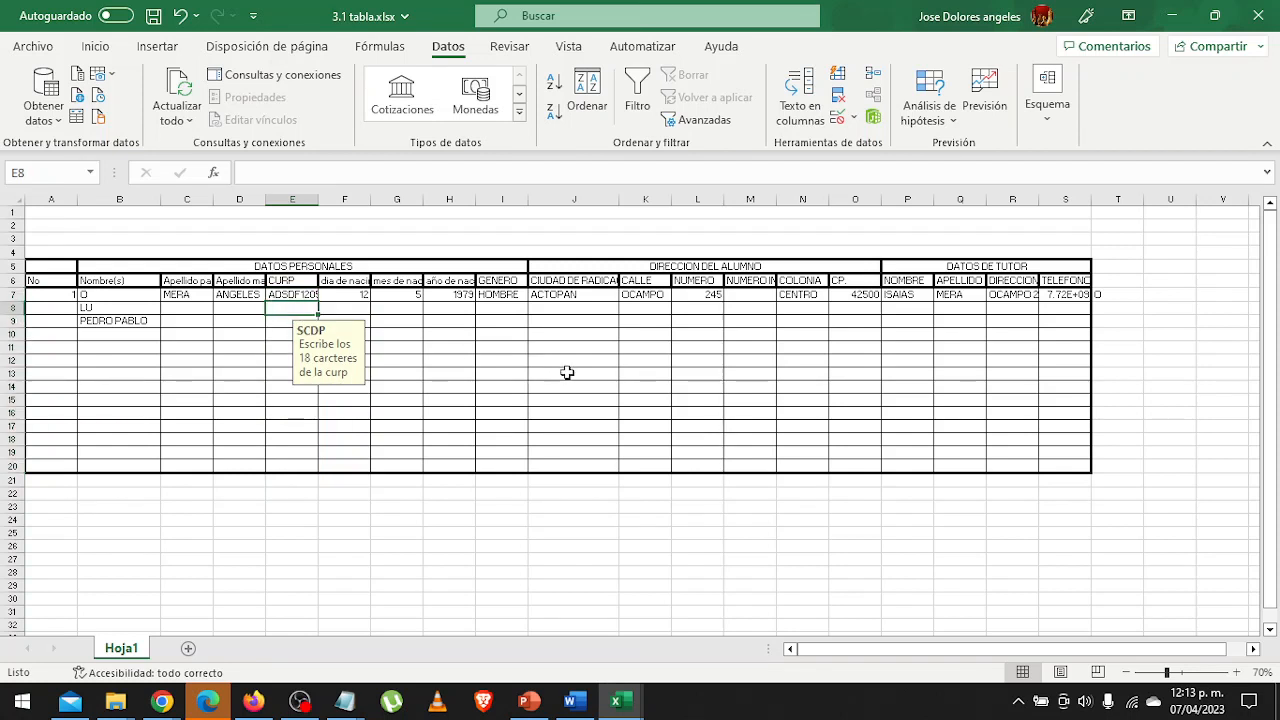
pyautogui.write('ghjgh 2121')
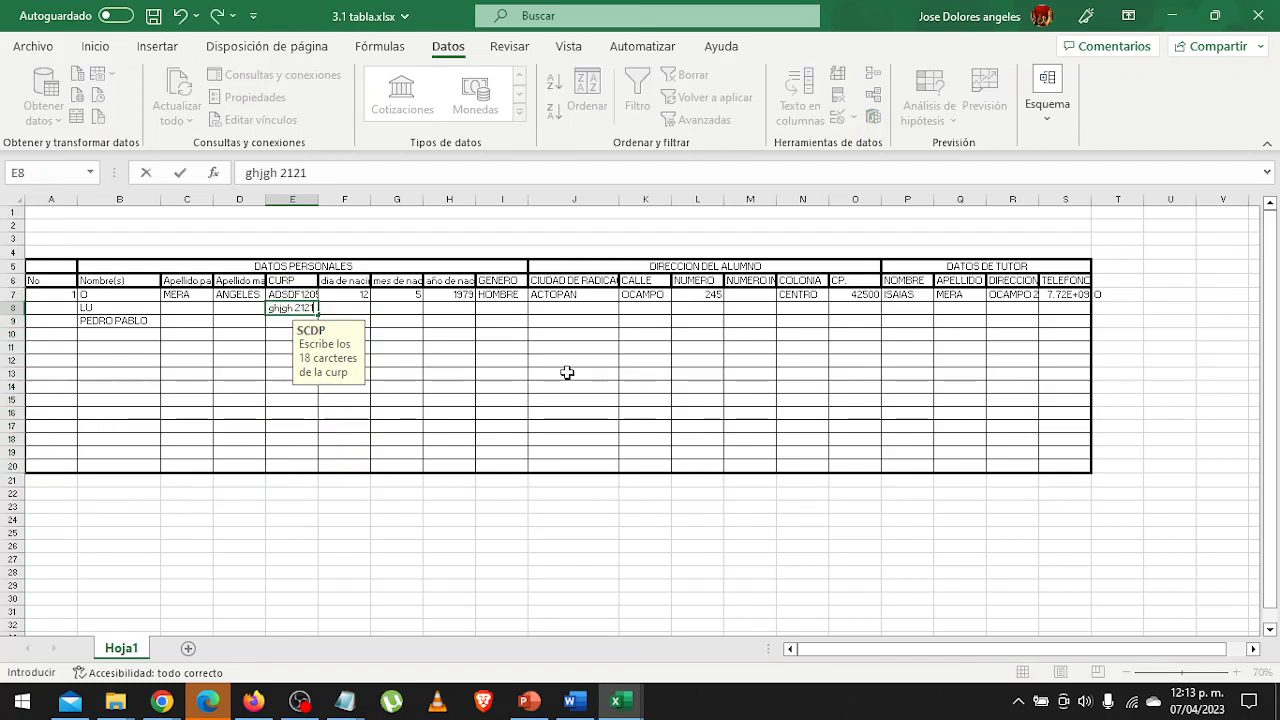
pyautogui.press('Return')
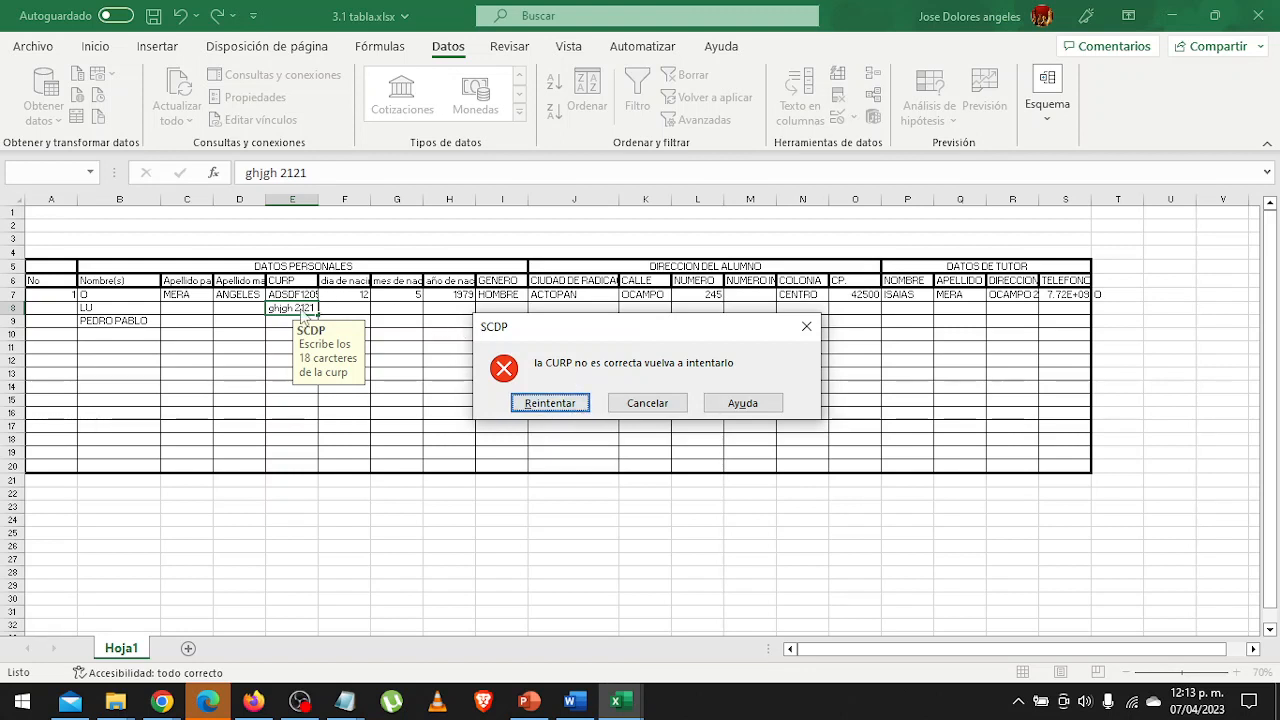
pyautogui.click(617, 402)
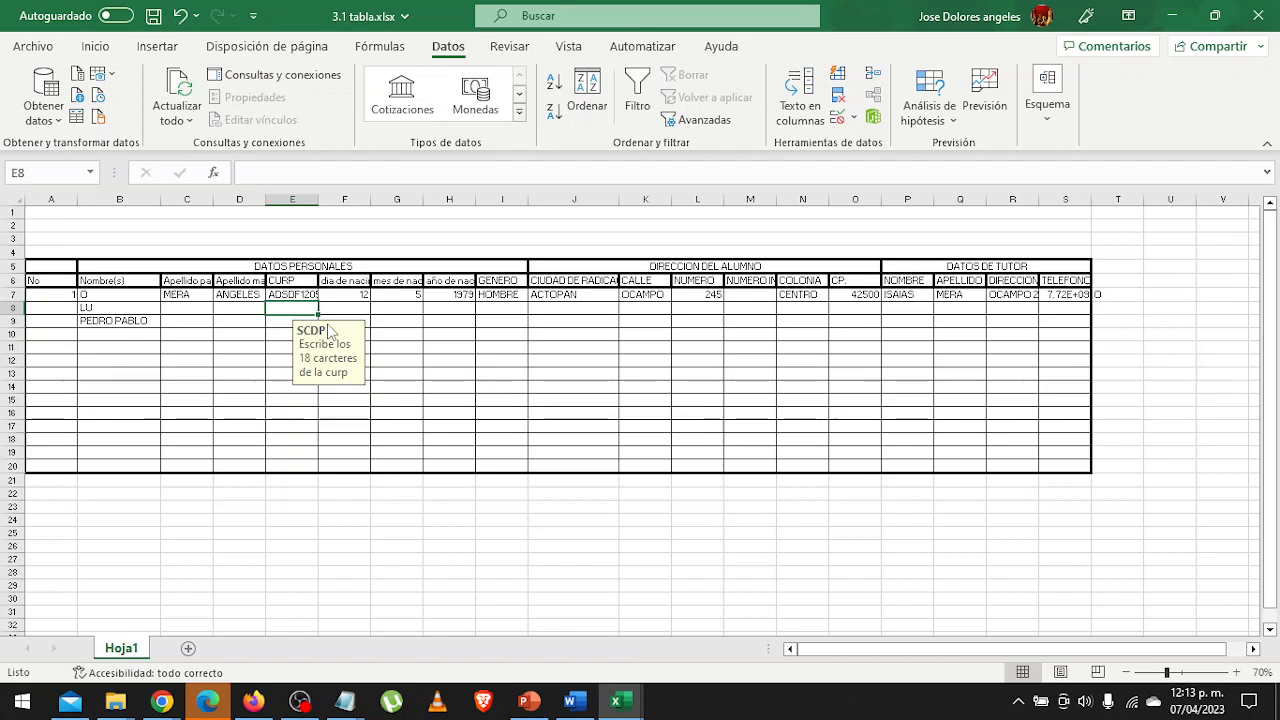
# Enter an 18-character placeholder CURP made of letters ending in digits in cell E8.
pyautogui.write('asdfg')
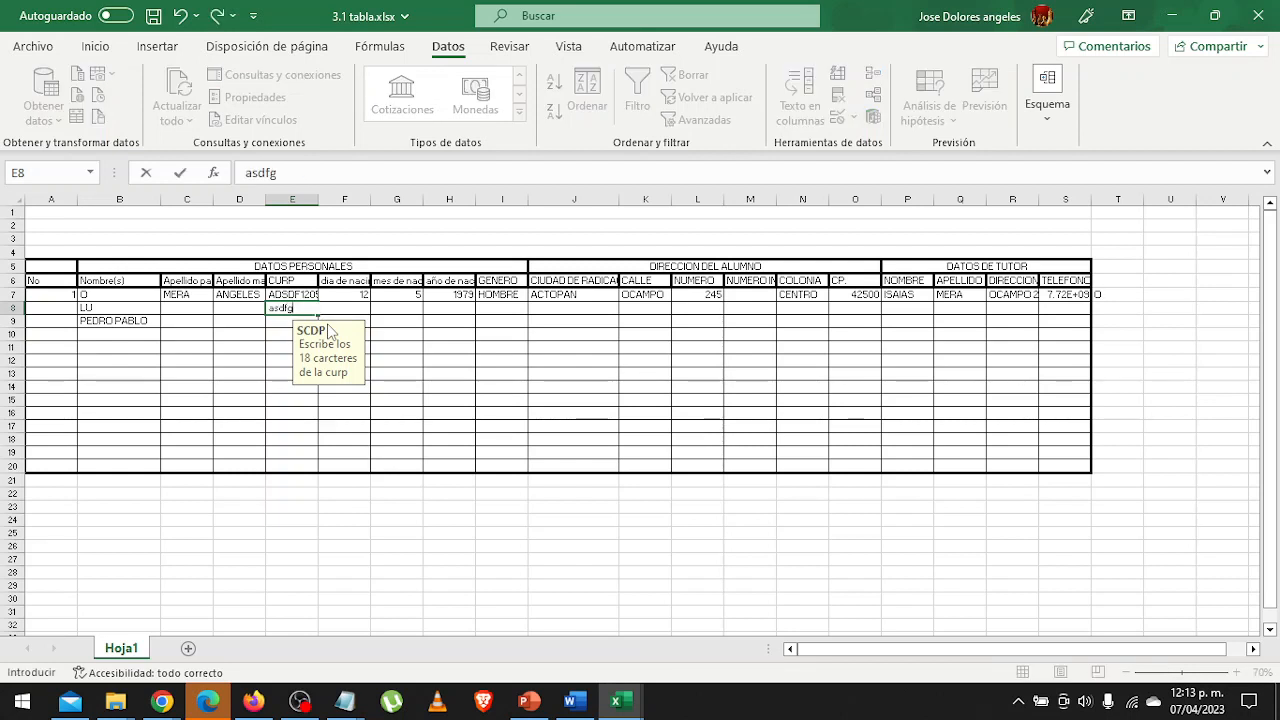
pyautogui.write('hjkl')
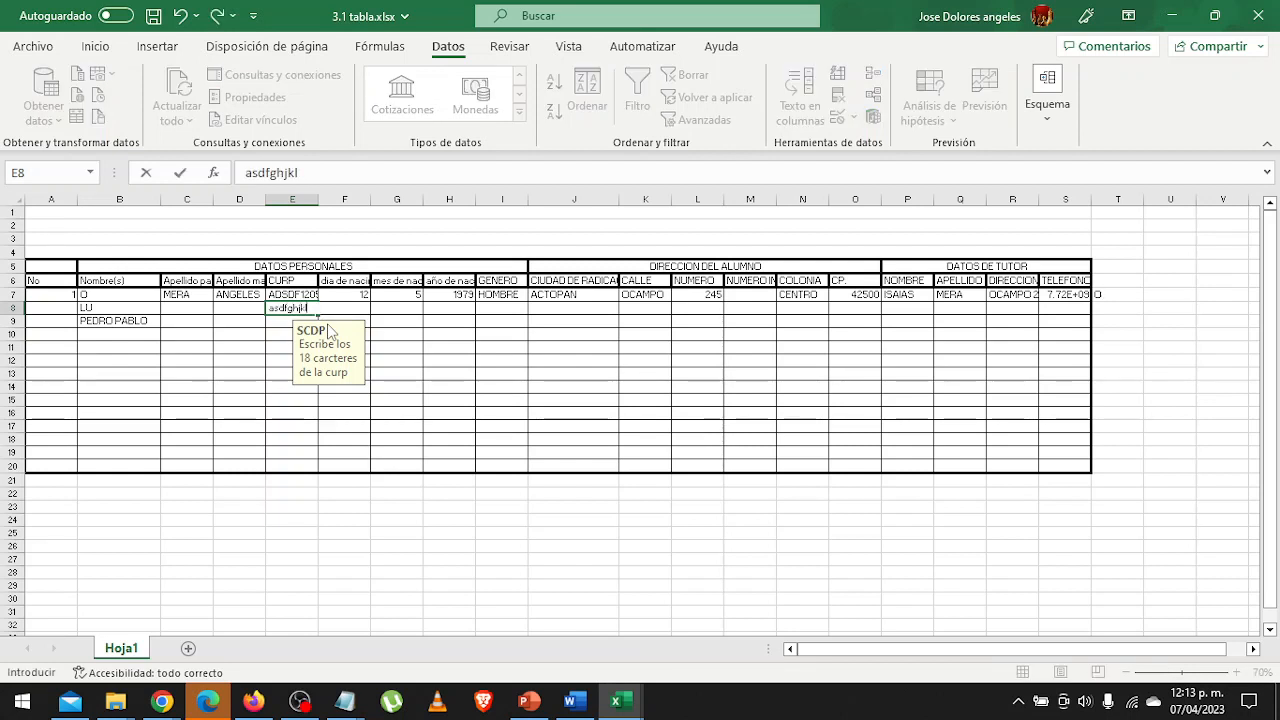
pyautogui.write('ñqwer')
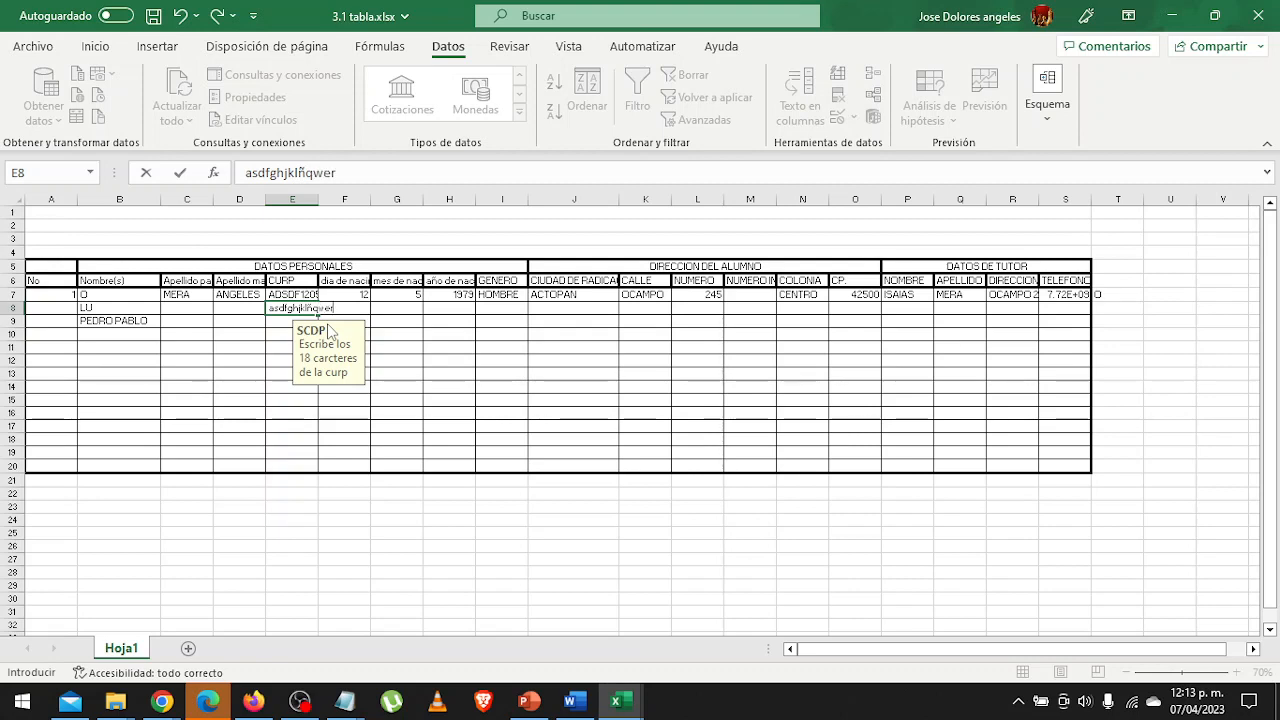
pyautogui.write('t123')
pyautogui.press('Return')
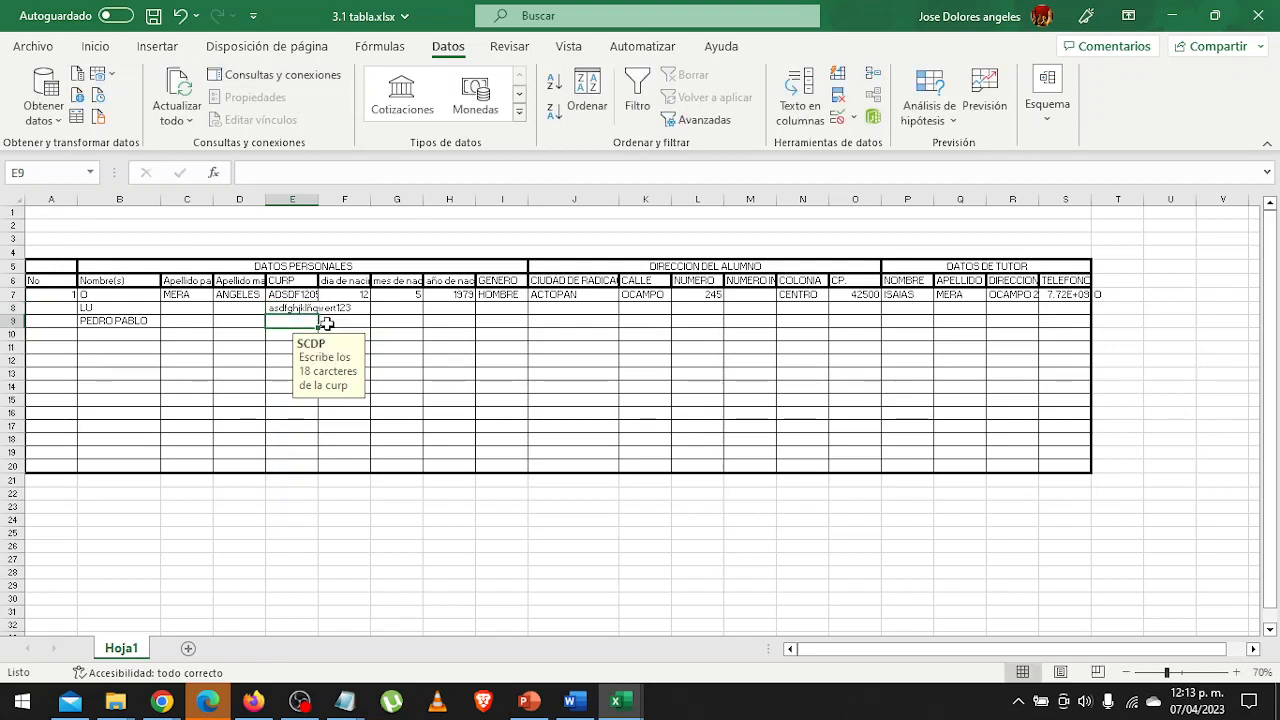
# Try to append a 4 to the CURP in E8, and remove the extra character on the retry.
pyautogui.press('Up')
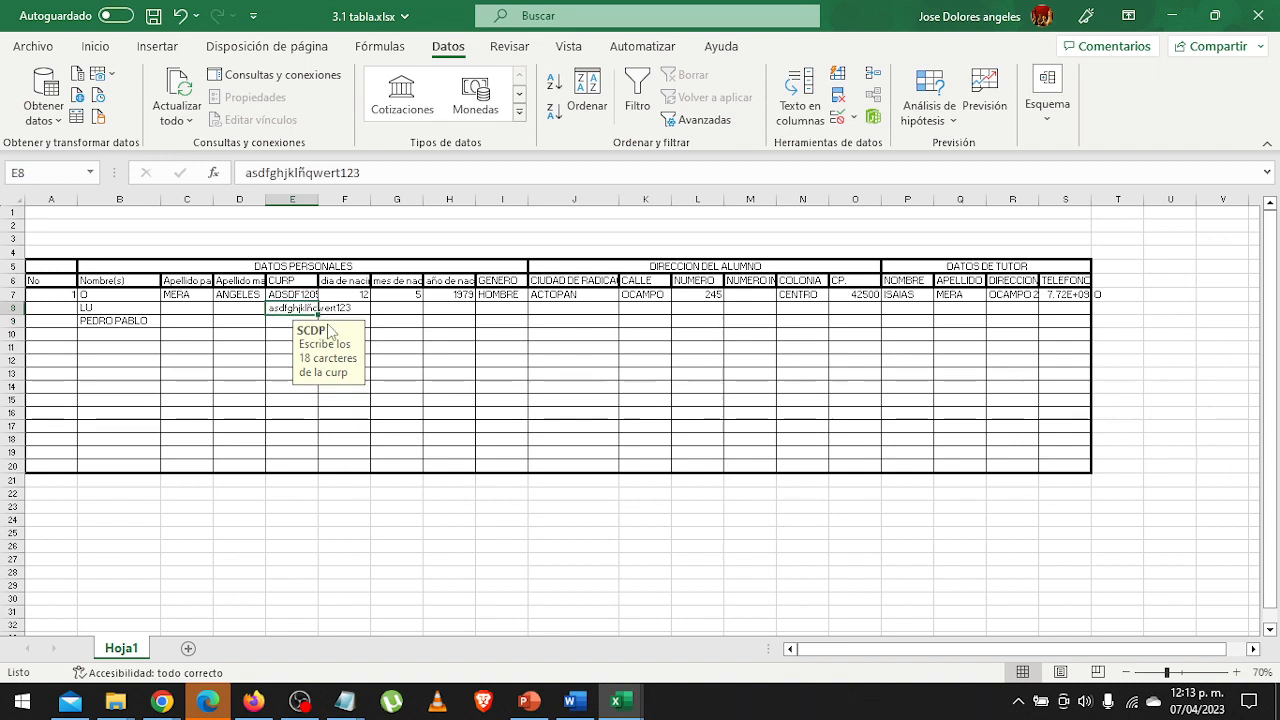
pyautogui.press('F2')
pyautogui.write('4')
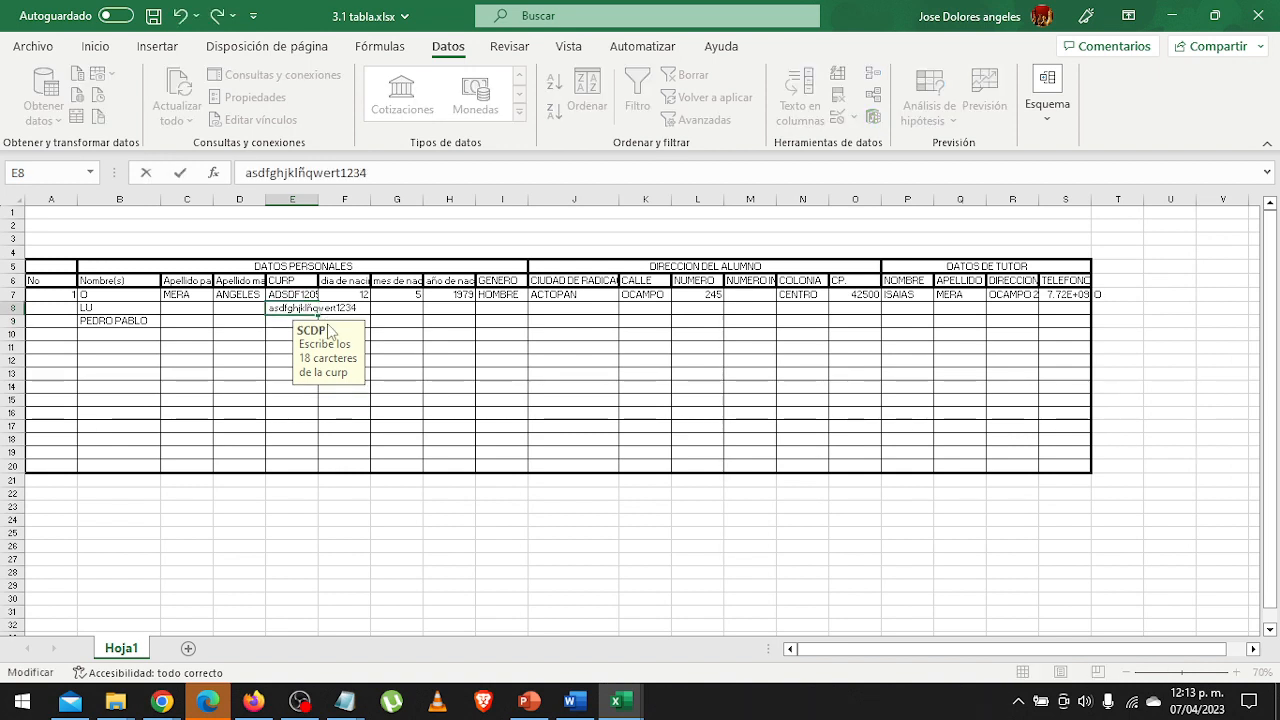
pyautogui.press('Return')
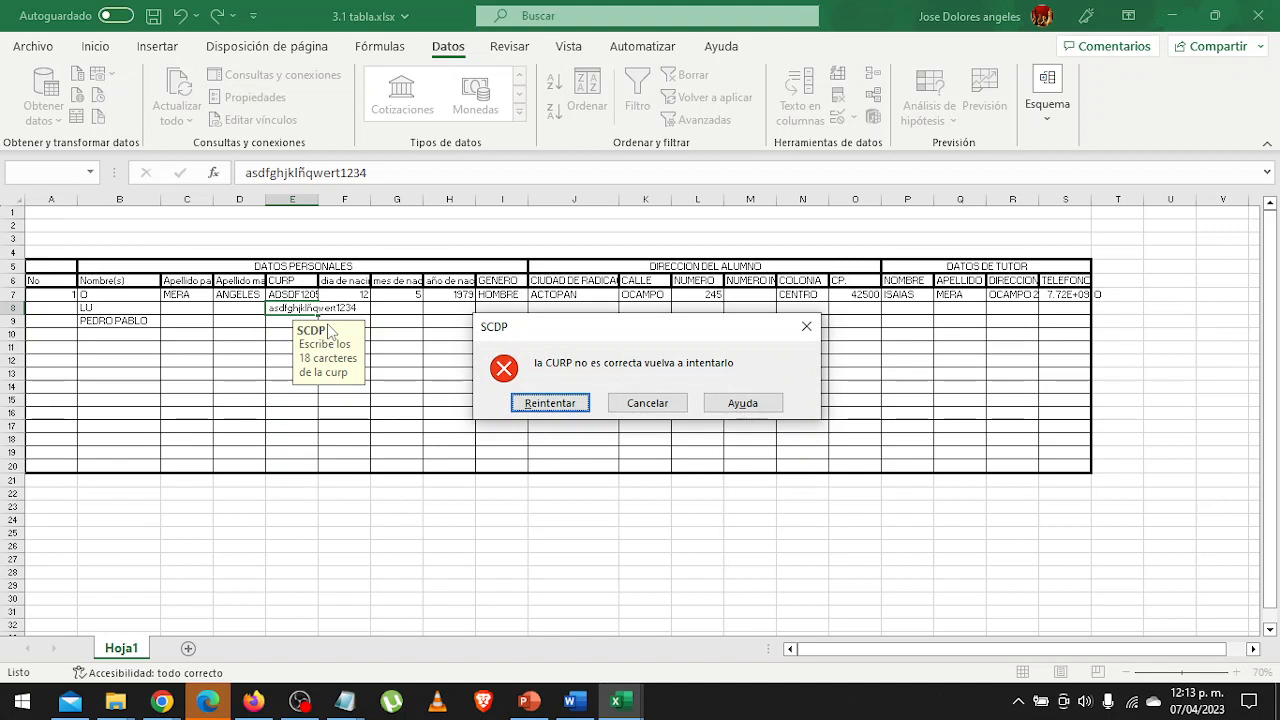
pyautogui.press('Return')
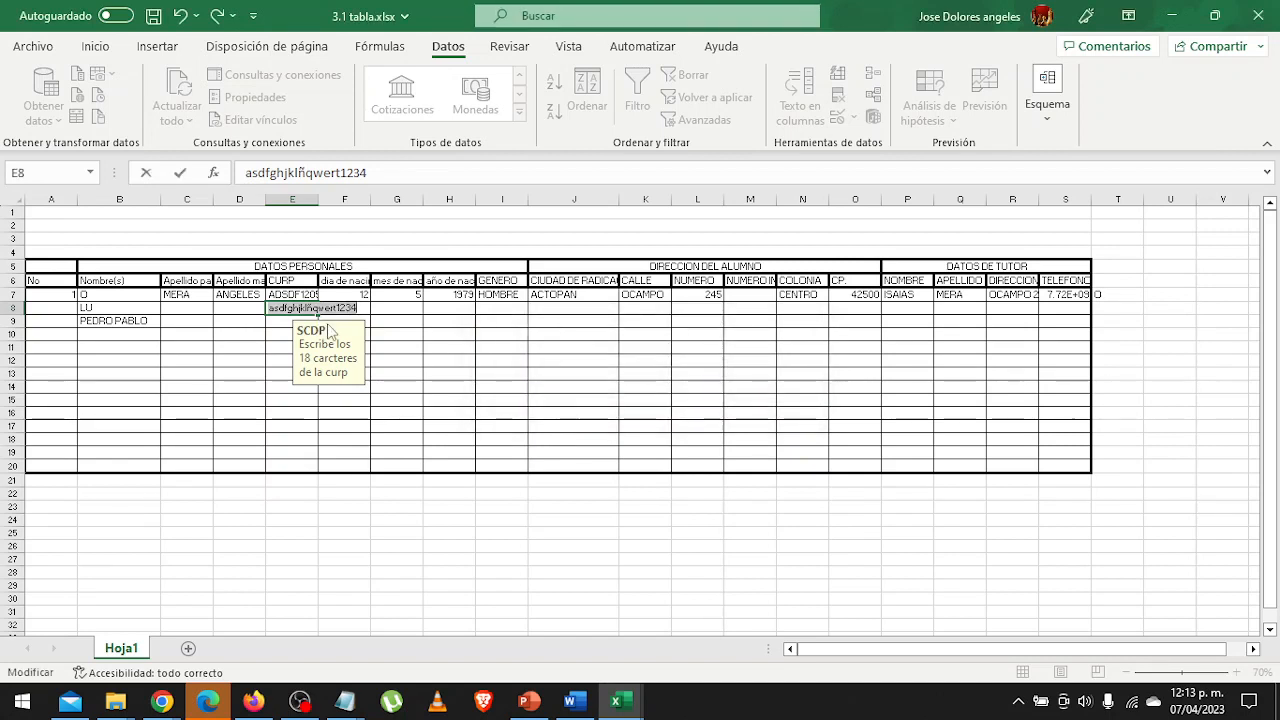
pyautogui.press('End')
pyautogui.press('BackSpace')
pyautogui.press('Return')
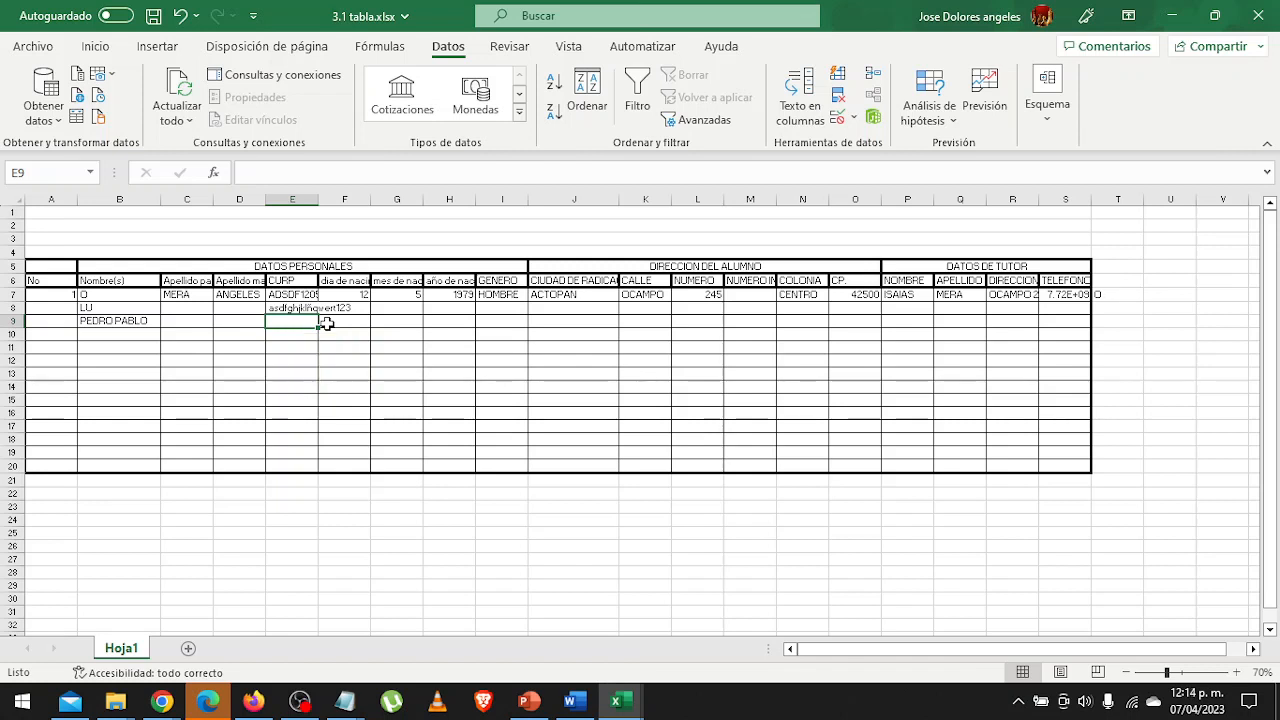
# Clear the test CURP from E8 and widen column E to fit the full CURP text in row 7.
pyautogui.click(326, 324)
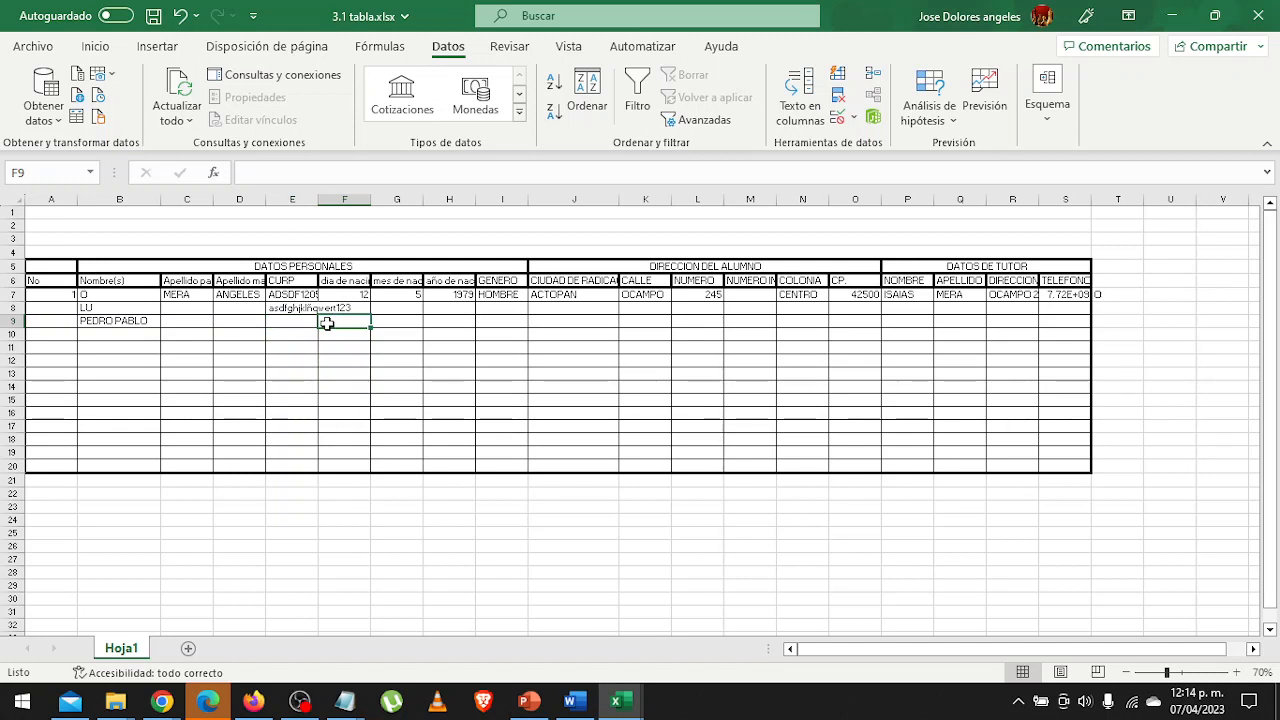
pyautogui.click(310, 313)
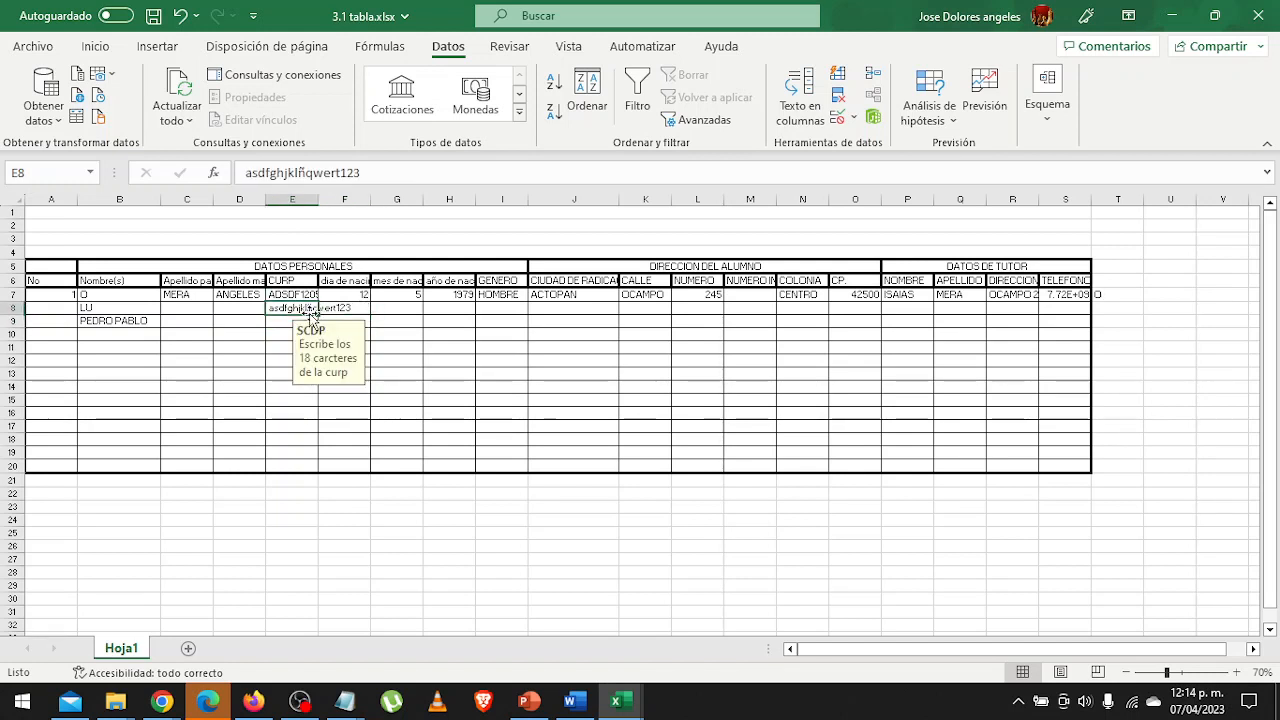
pyautogui.press('Delete')
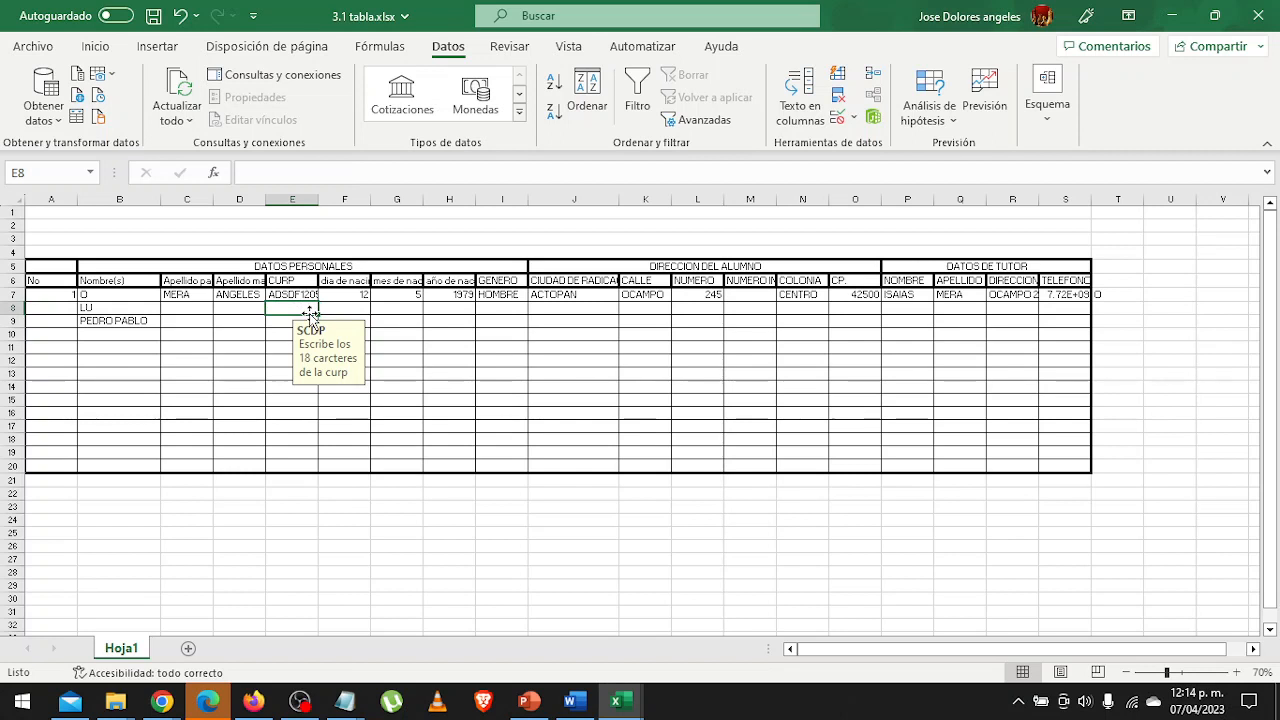
pyautogui.moveTo(321, 196); pyautogui.dragTo(359, 196)
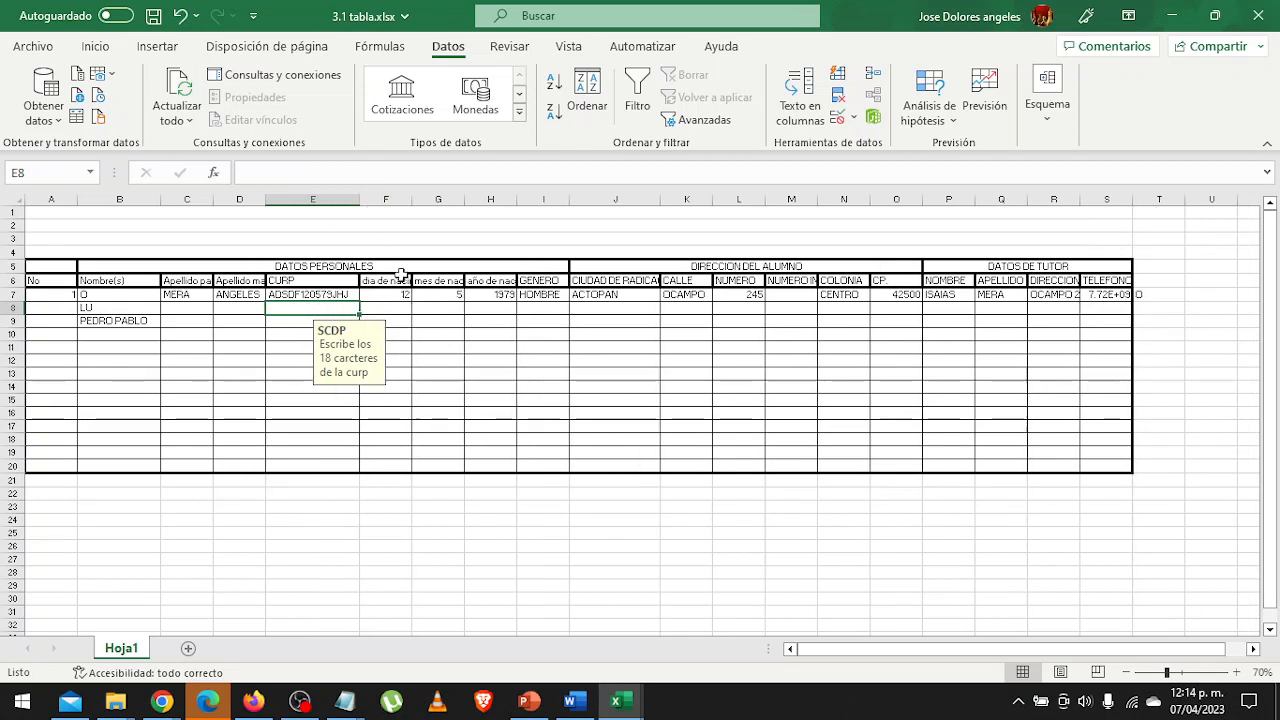
# Set the data validation of the birth-day cells F7:F20 to allow only whole numbers (Número entero).
pyautogui.click(391, 298)
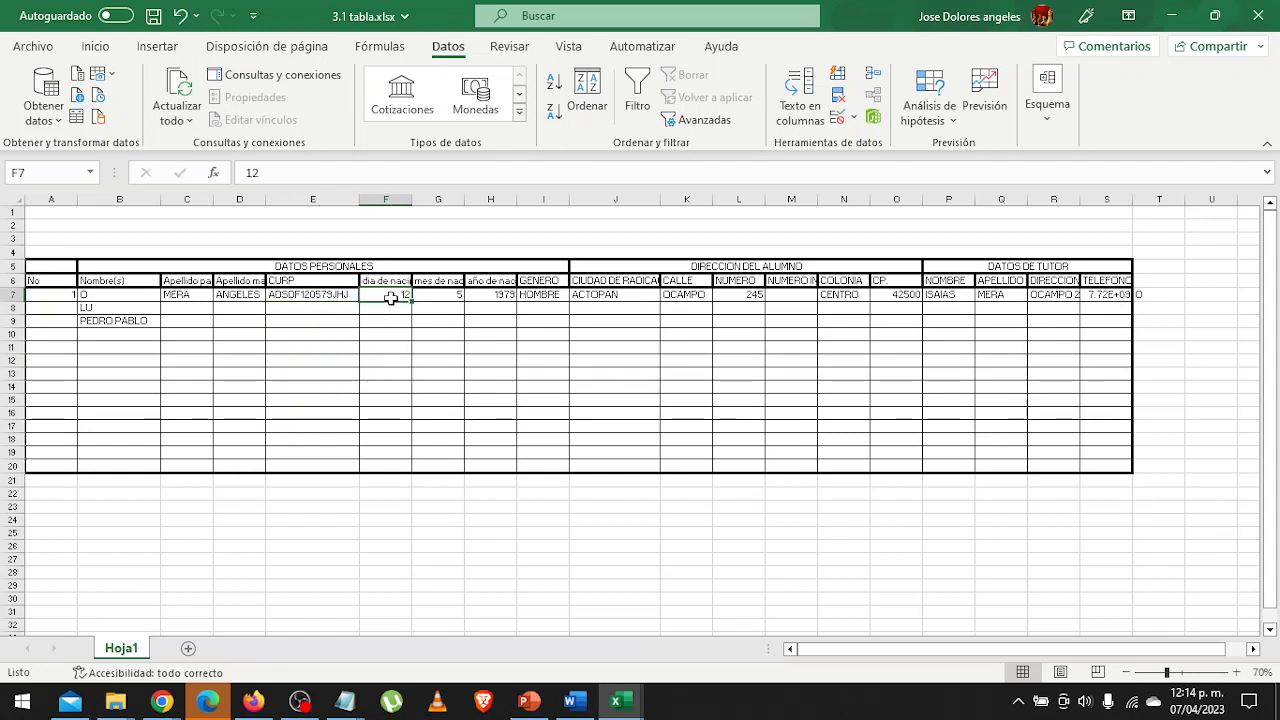
pyautogui.moveTo(391, 298); pyautogui.dragTo(401, 463)
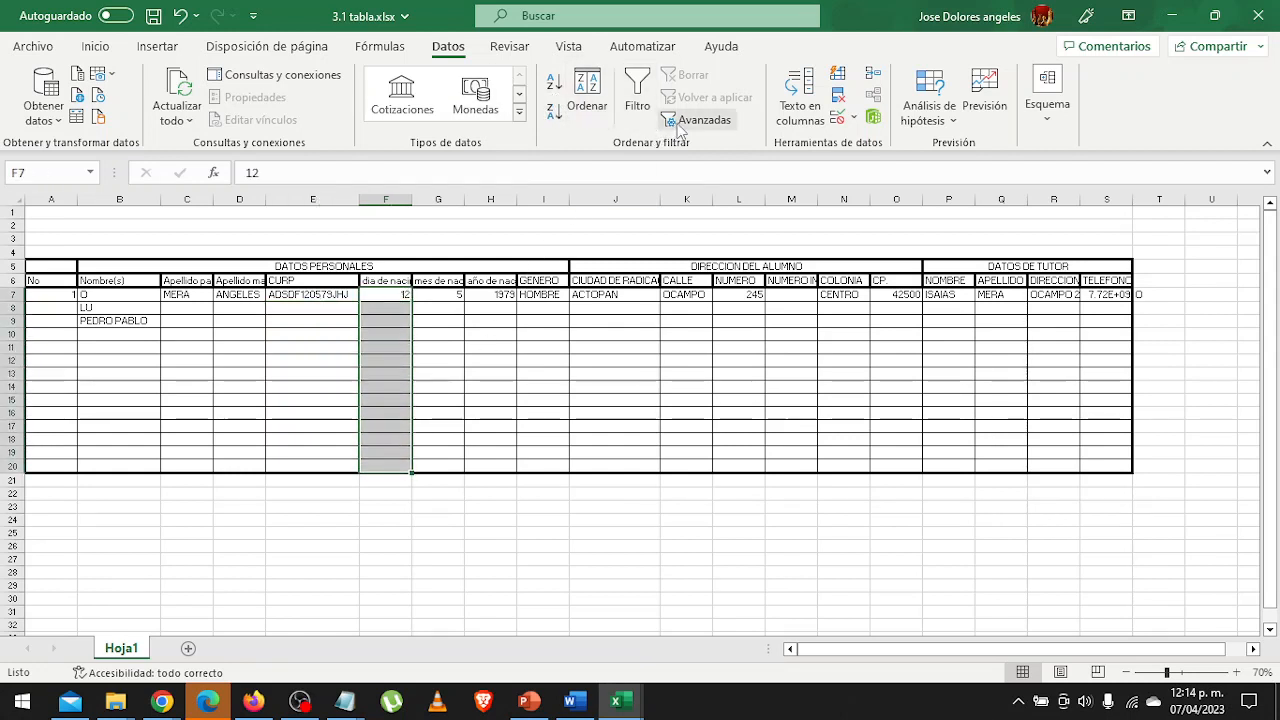
pyautogui.click(855, 117)
pyautogui.click(866, 144)
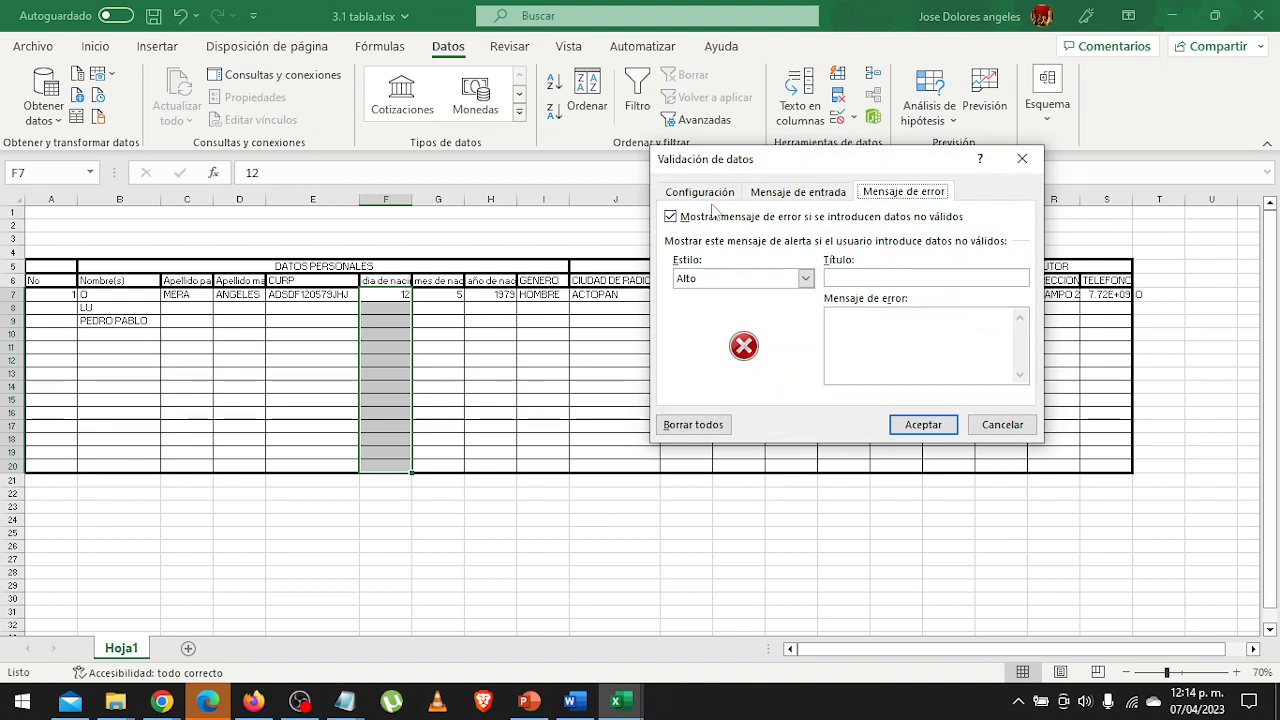
pyautogui.click(726, 195)
pyautogui.click(782, 253)
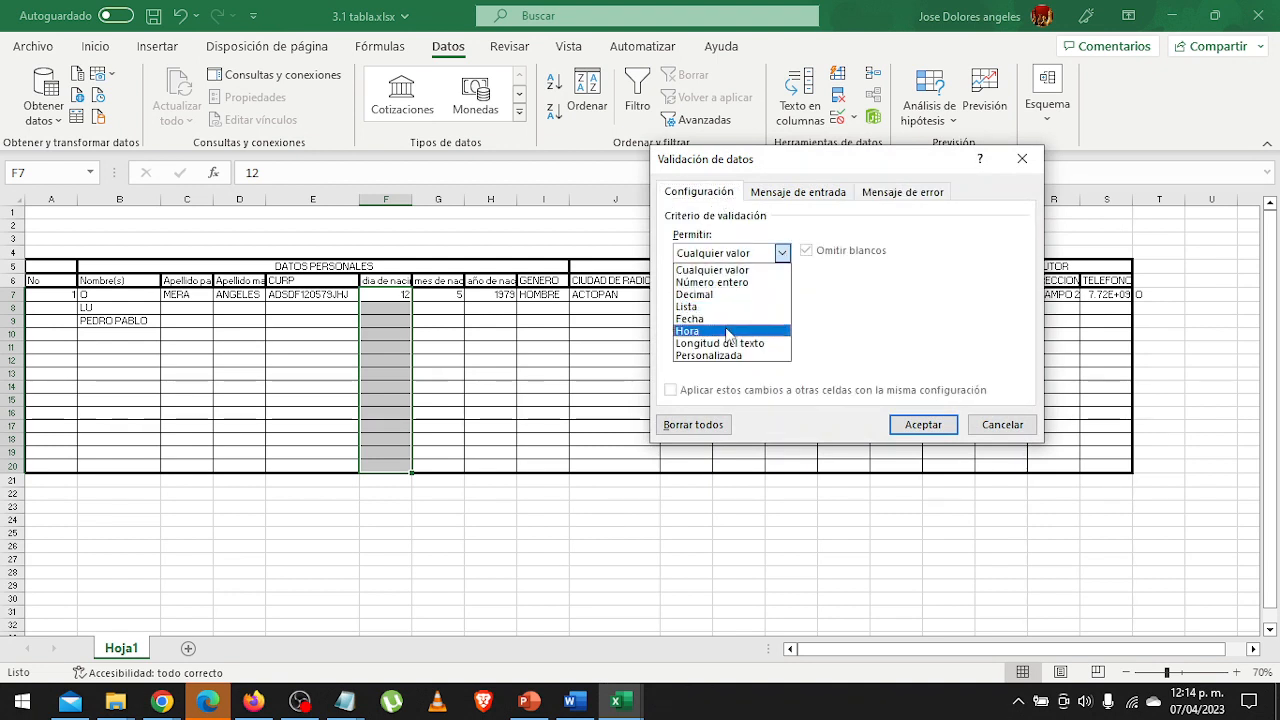
pyautogui.click(748, 283)
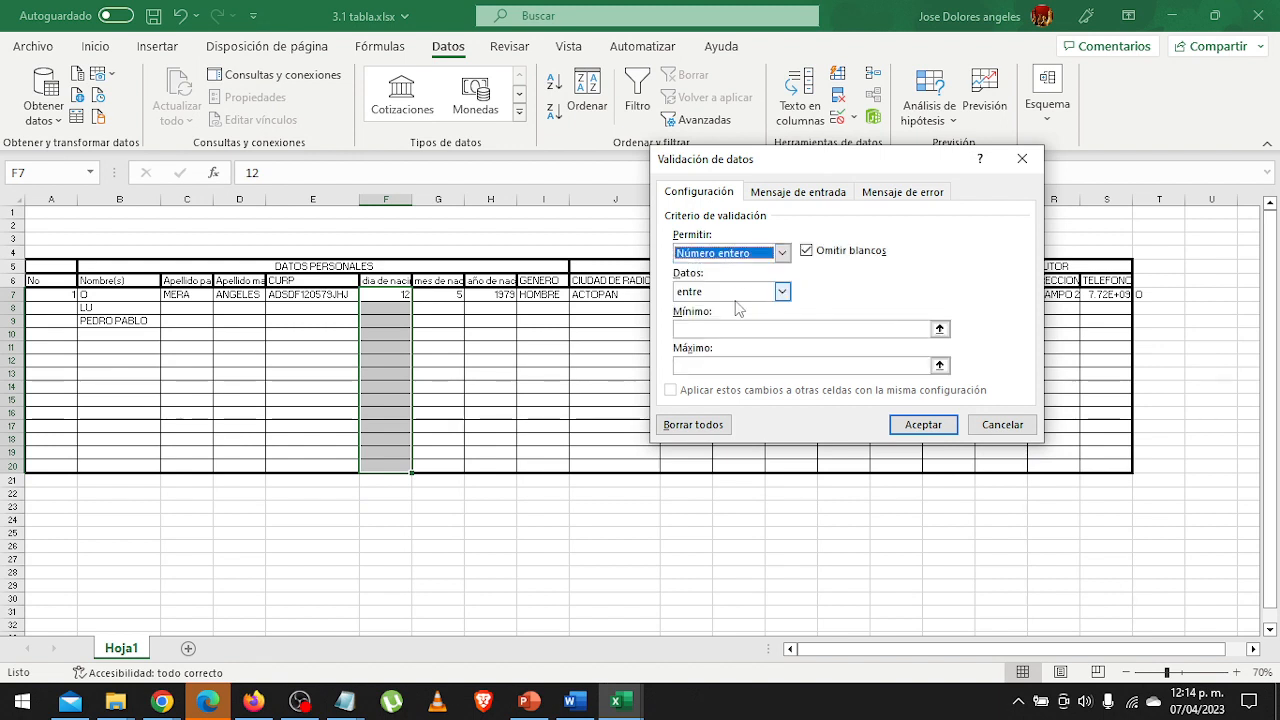
# Limit the birth-day validation to values between (entre) a minimum of 1 and a maximum of 31.
pyautogui.click(740, 296)
pyautogui.click(740, 303)
pyautogui.click(727, 331)
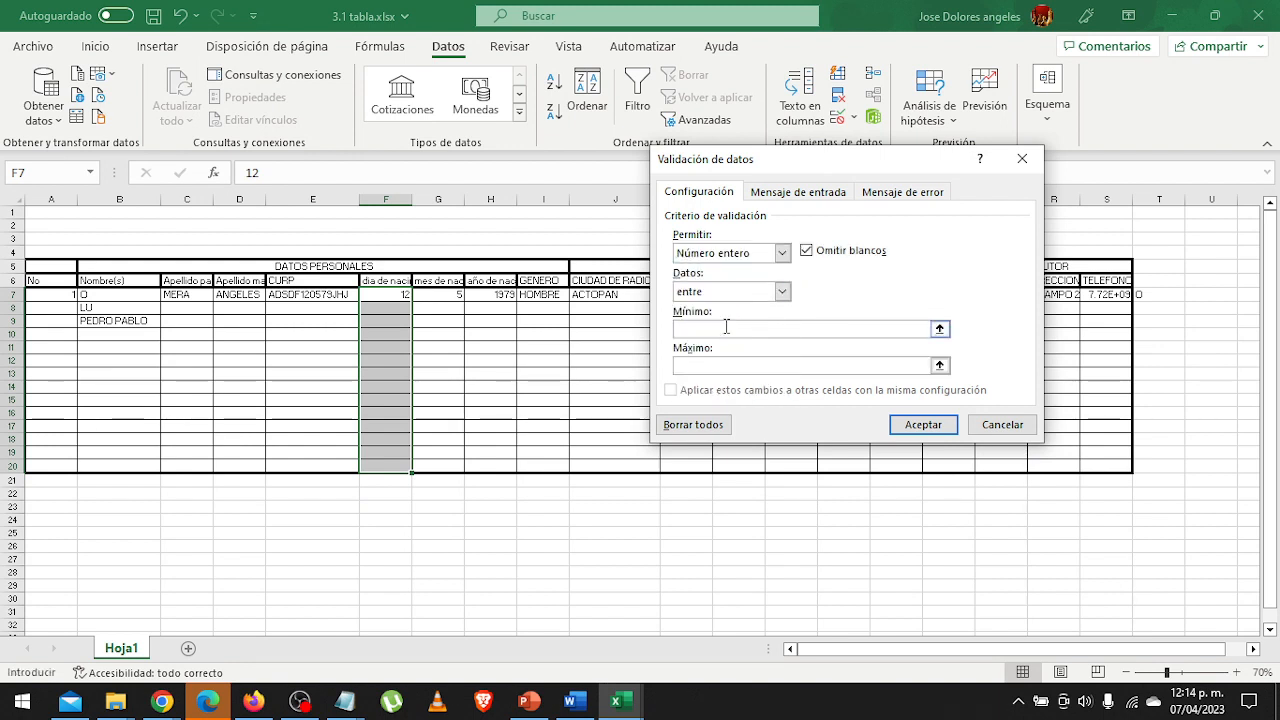
pyautogui.write('1')
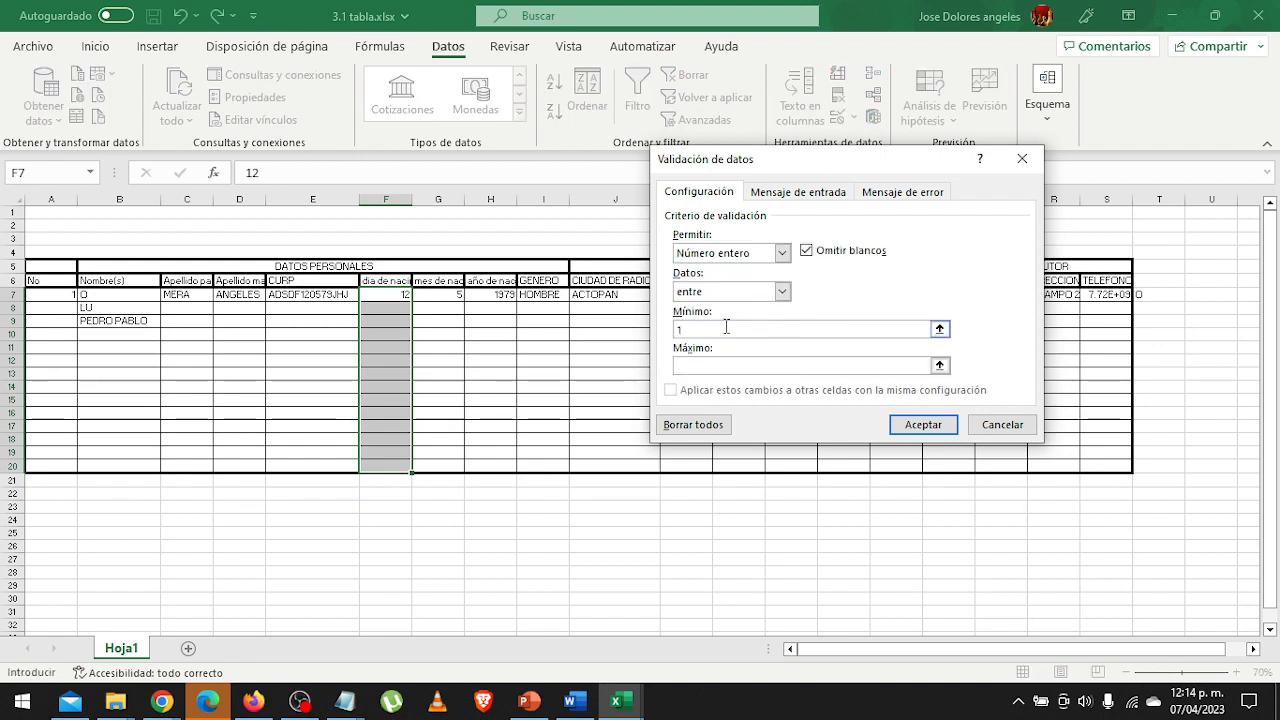
pyautogui.click(717, 364)
pyautogui.write('31')
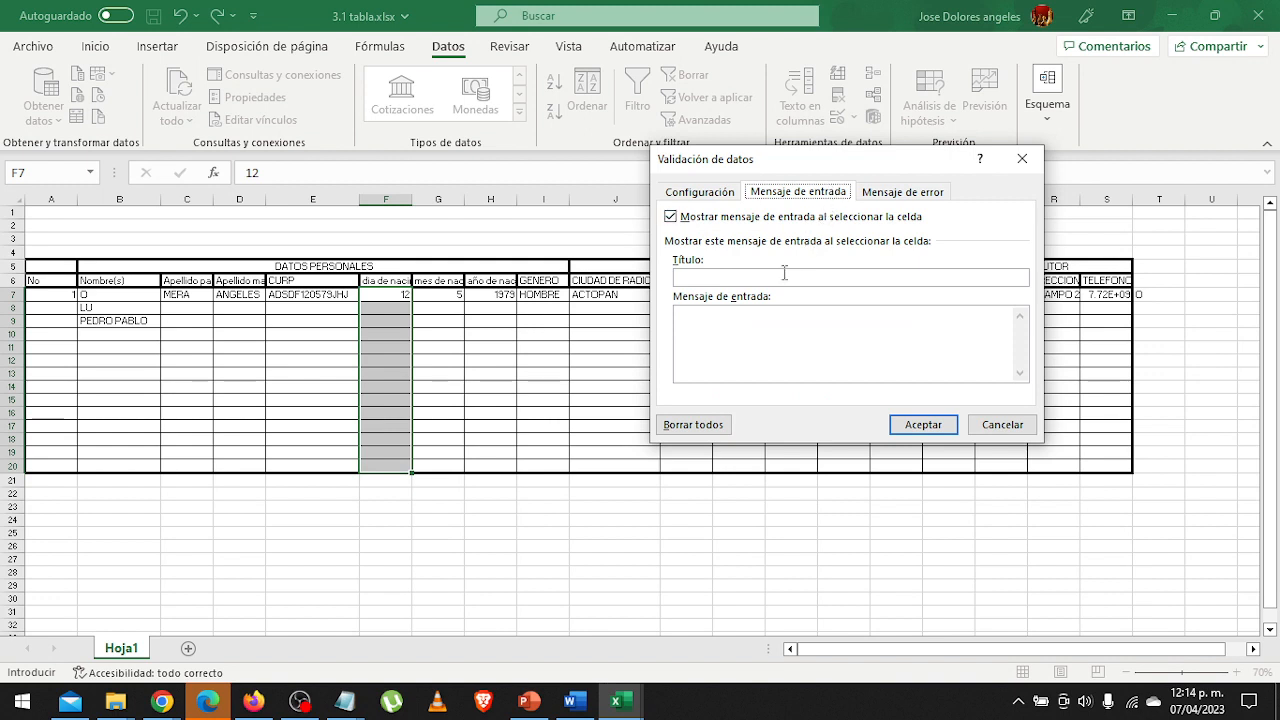
# Set the birth-day validation's input message to "Escriba el dia de nacimineto entre 1 y 31" with the title "SCDP".
pyautogui.click(783, 278)
pyautogui.write('SCDP')
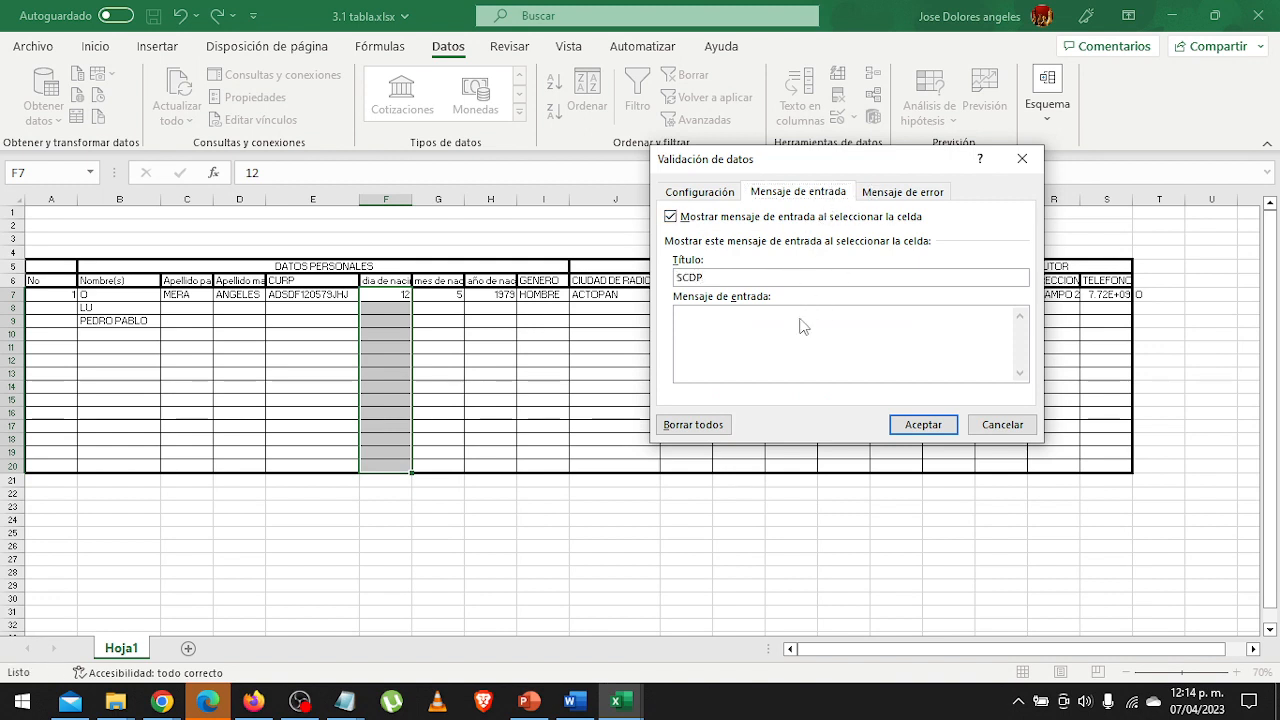
pyautogui.click(801, 322)
pyautogui.write('Escriba eld')
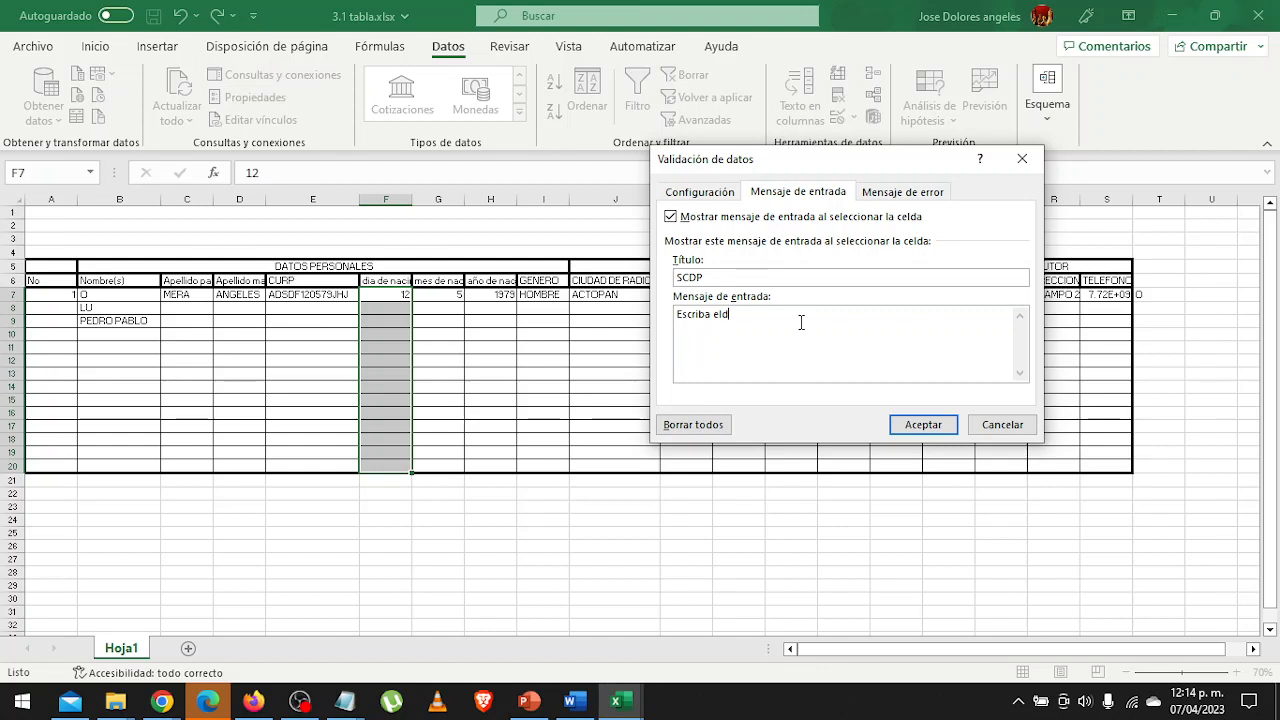
pyautogui.press('BackSpace')
pyautogui.write('dia de nacimien')
pyautogui.write('to')
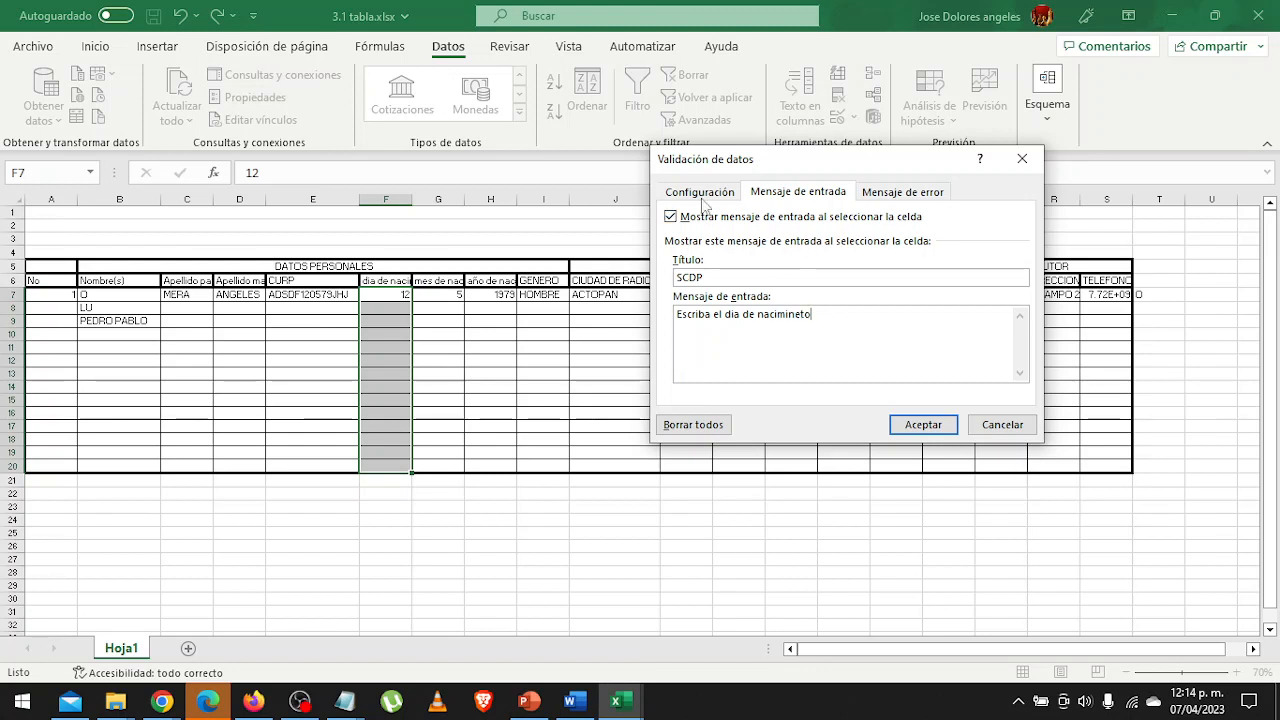
pyautogui.write(' entre 1 y 31')
# Give the birth-day validation's error alert the title "SCDP".
pyautogui.click(908, 194)
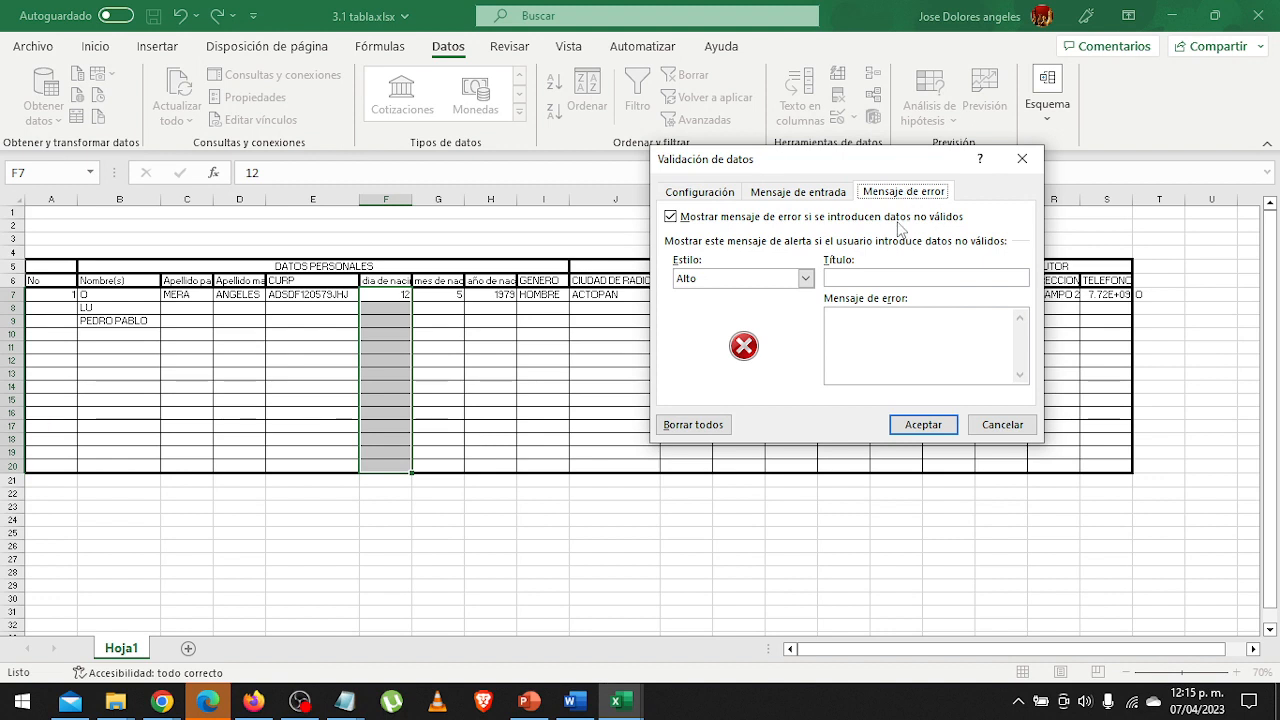
pyautogui.click(868, 277)
pyautogui.write('SCDP')
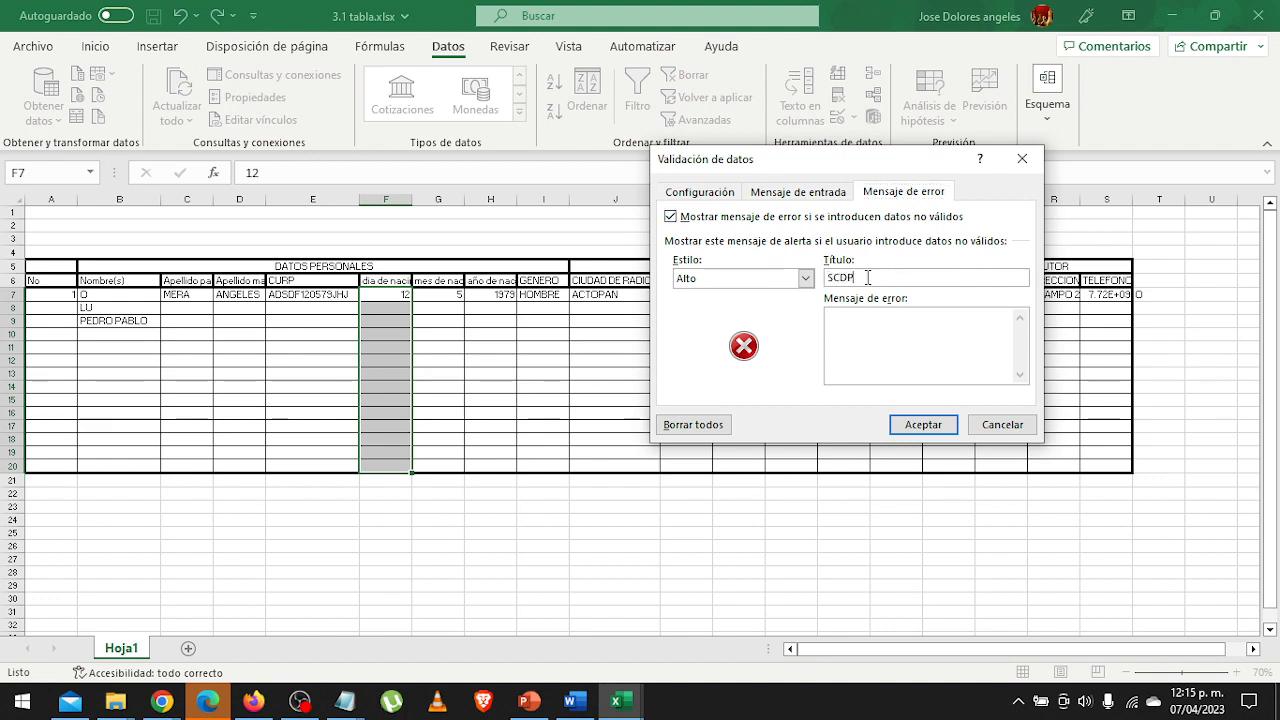
# Write the error message "Escriba un dia comprendido entre 1 y 31" and apply the birth-day validation.
pyautogui.click(890, 343)
pyautogui.write('seleccione un')
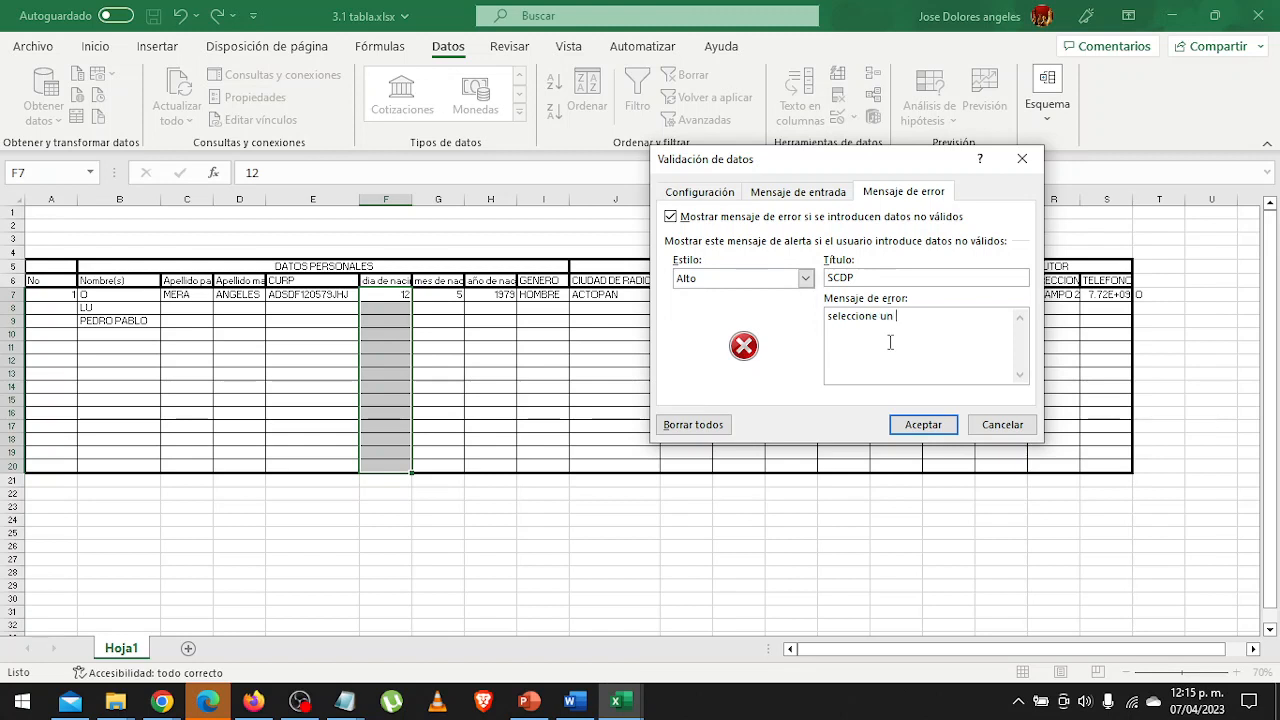
pyautogui.press('BackSpace')
pyautogui.press('BackSpace')
pyautogui.press('BackSpace')
pyautogui.press('BackSpace')
pyautogui.press('BackSpace')
pyautogui.press('BackSpace')
pyautogui.press('BackSpace')
pyautogui.press('BackSpace')
pyautogui.press('BackSpace')
pyautogui.press('BackSpace')
pyautogui.press('BackSpace')
pyautogui.press('BackSpace')
pyautogui.press('BackSpace')
pyautogui.write('Escriba un dia compren')
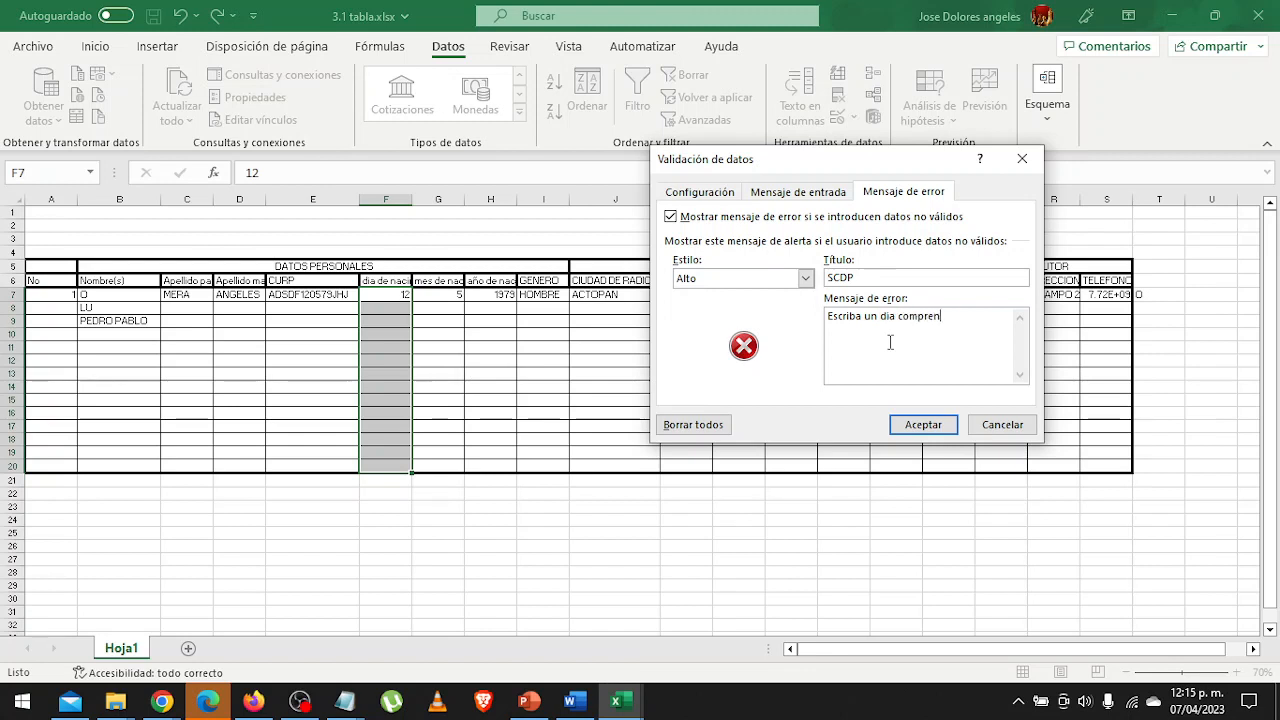
pyautogui.write('dido entre 1 y 31')
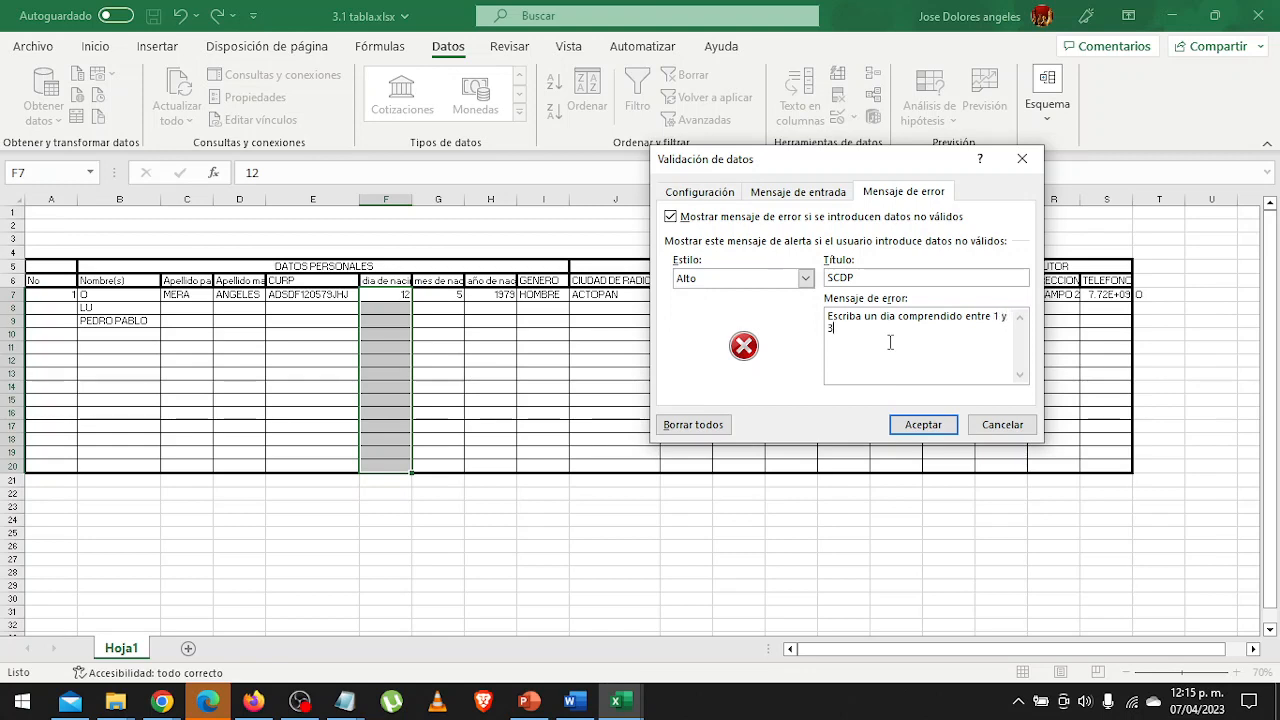
pyautogui.click(923, 424)
# Test the birth-day validation in cell F10 with the out-of-range values 0 and 32, choosing to retry each time.
pyautogui.click(383, 335)
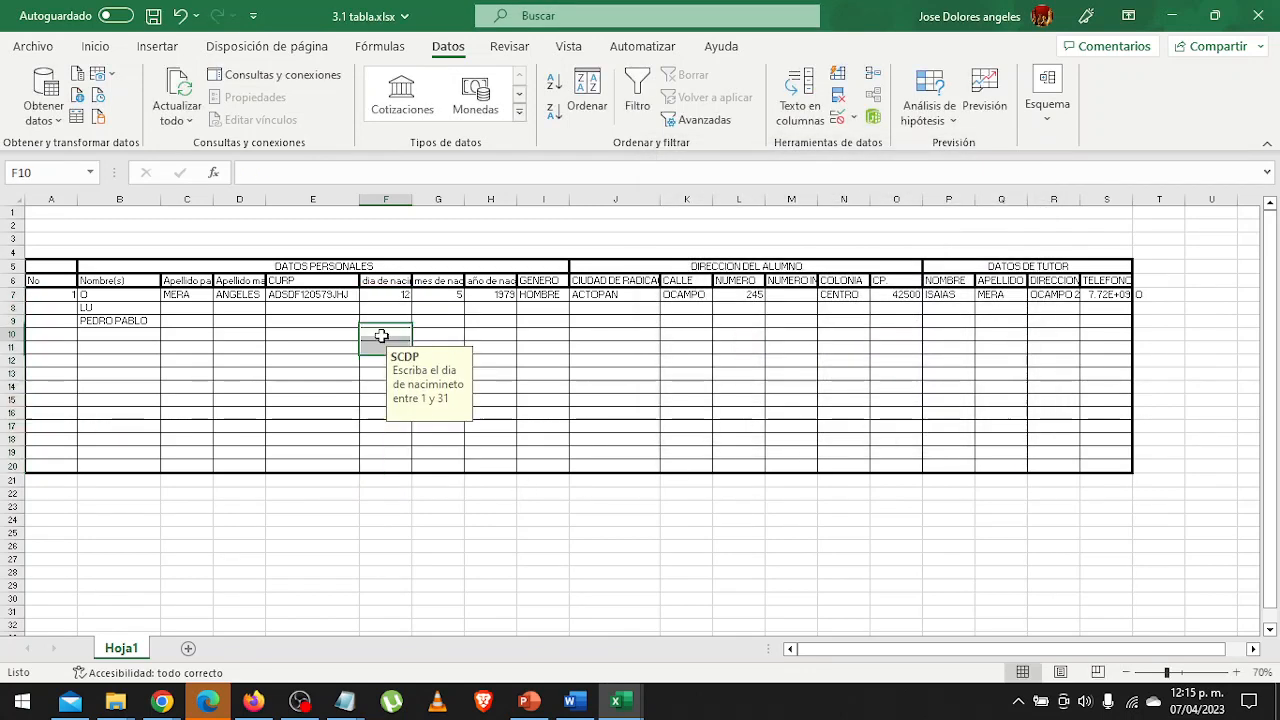
pyautogui.write('0')
pyautogui.press('Return')
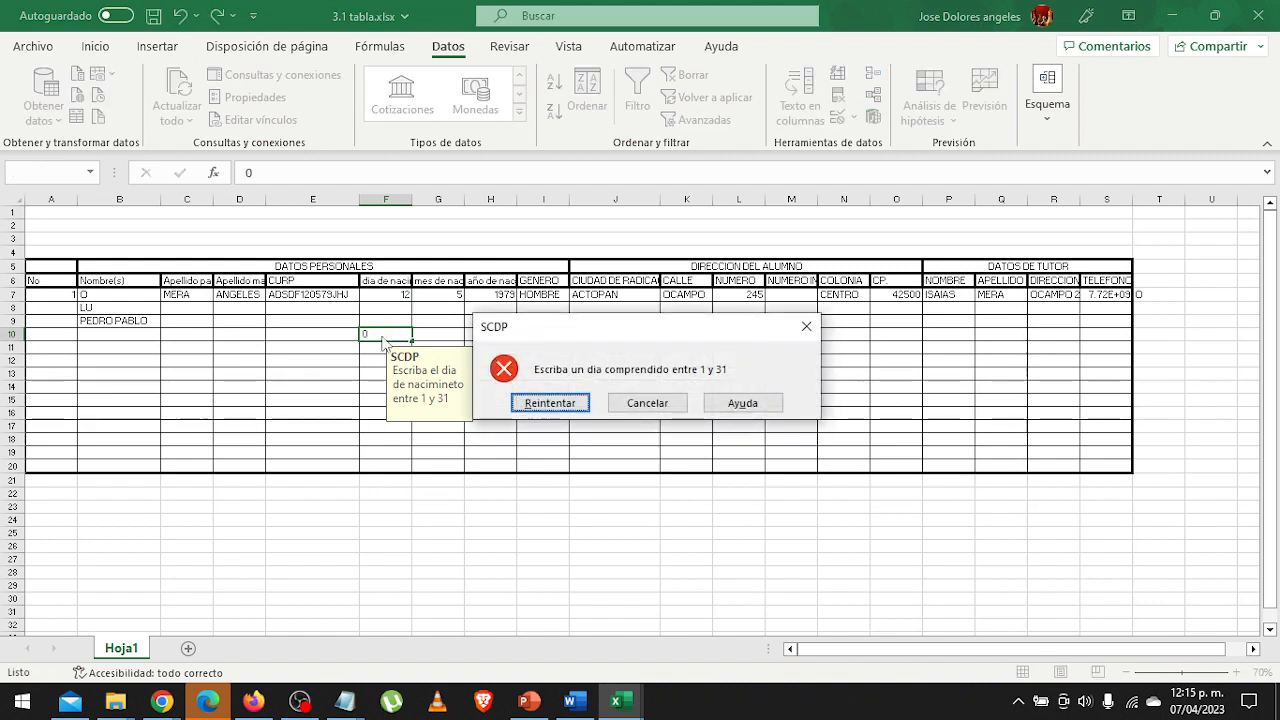
pyautogui.press('Return')
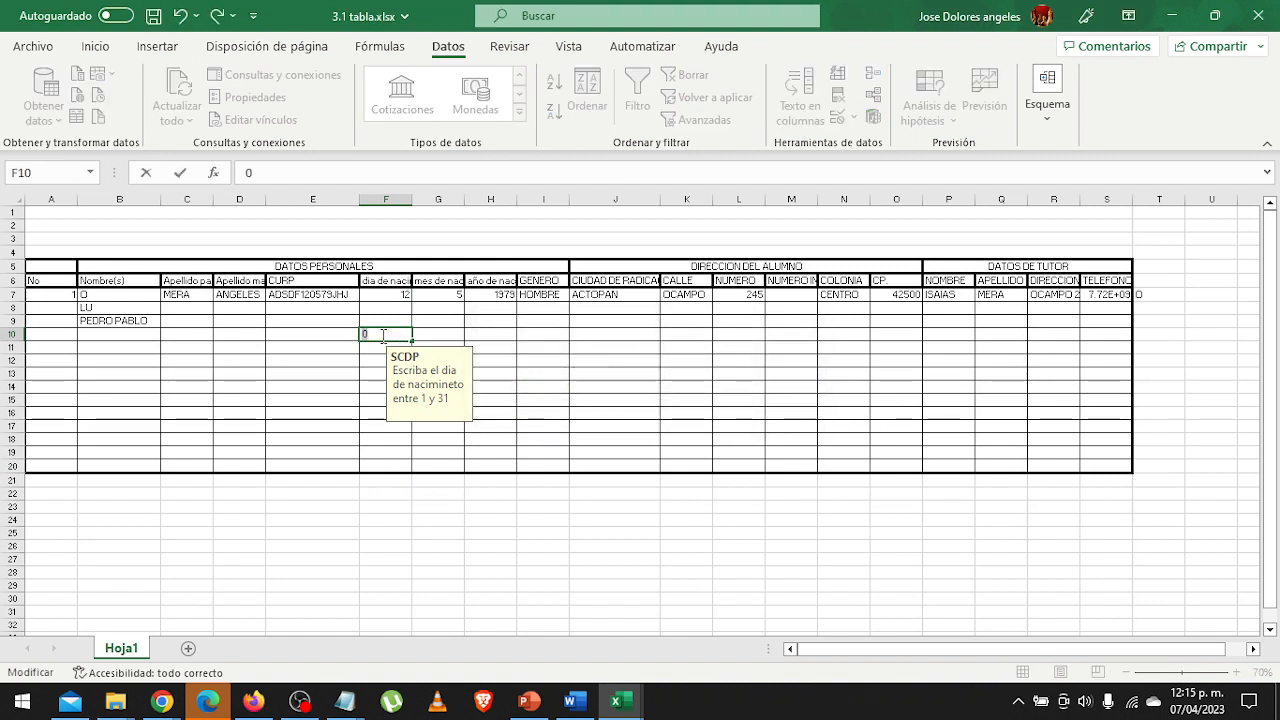
pyautogui.write('32')
pyautogui.press('Return')
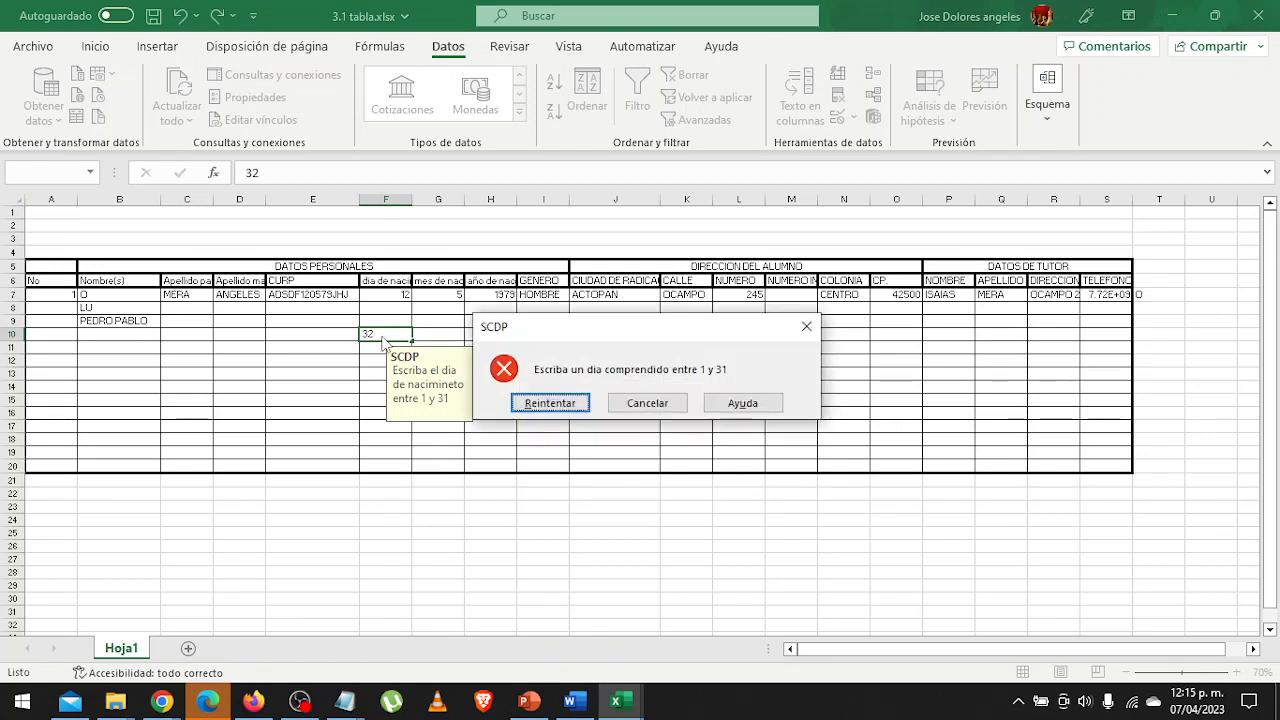
pyautogui.press('Return')
# Enter 15 as the birth day in cell F10.
pyautogui.write('51')
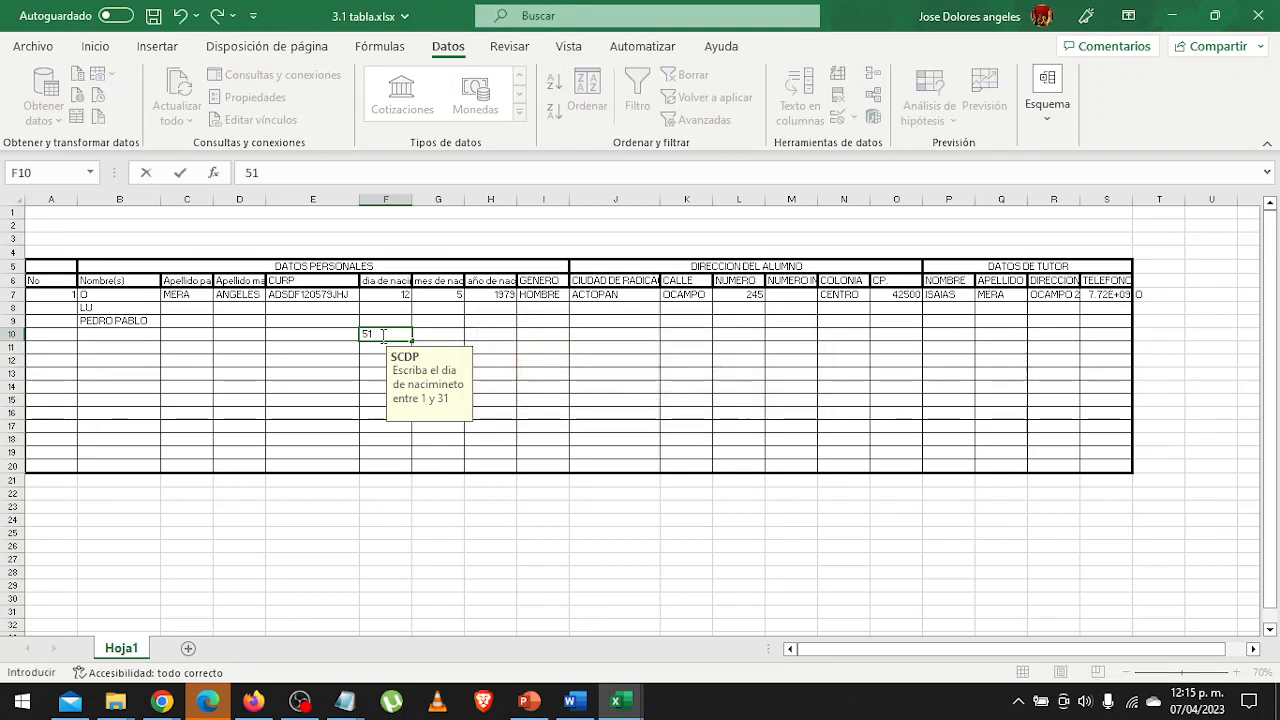
pyautogui.press('BackSpace')
pyautogui.press('BackSpace')
pyautogui.write('15')
pyautogui.press('Return')
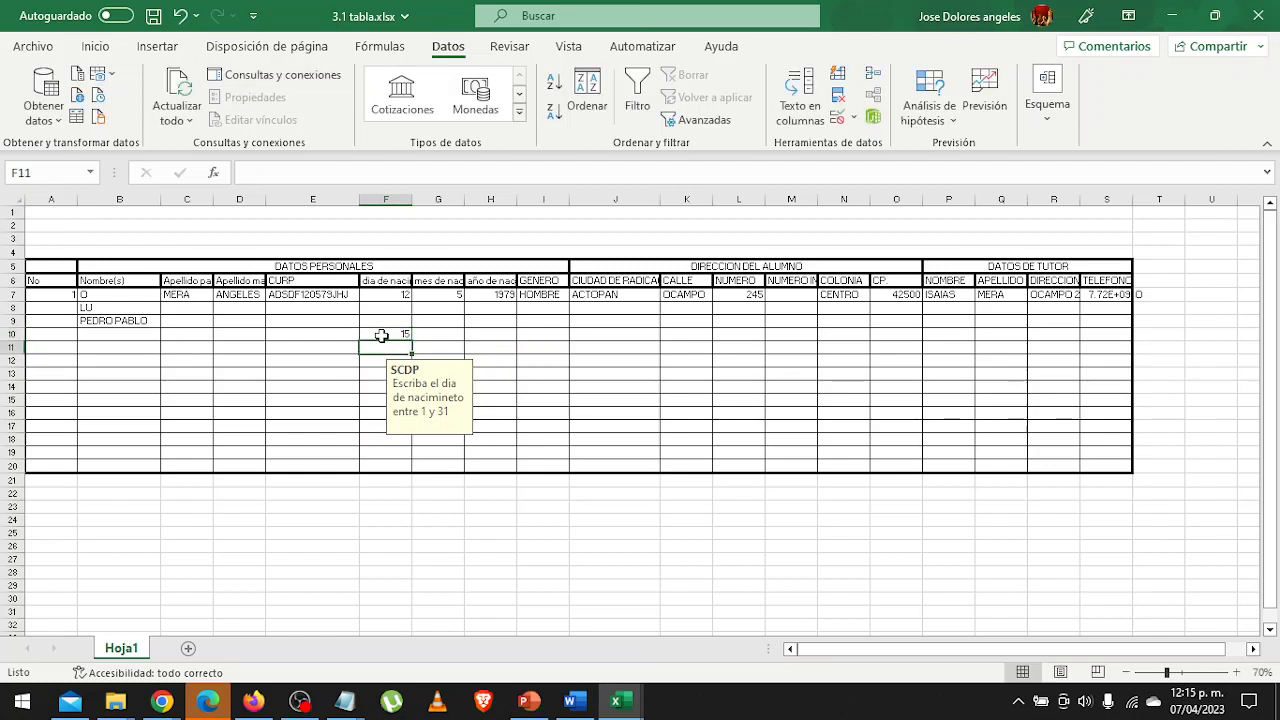
# Change the validation criterion of the birth-day cells F7:F20 to a list (Lista).
pyautogui.press('Up')
pyautogui.press('Up')
pyautogui.press('Up')
pyautogui.press('Up')
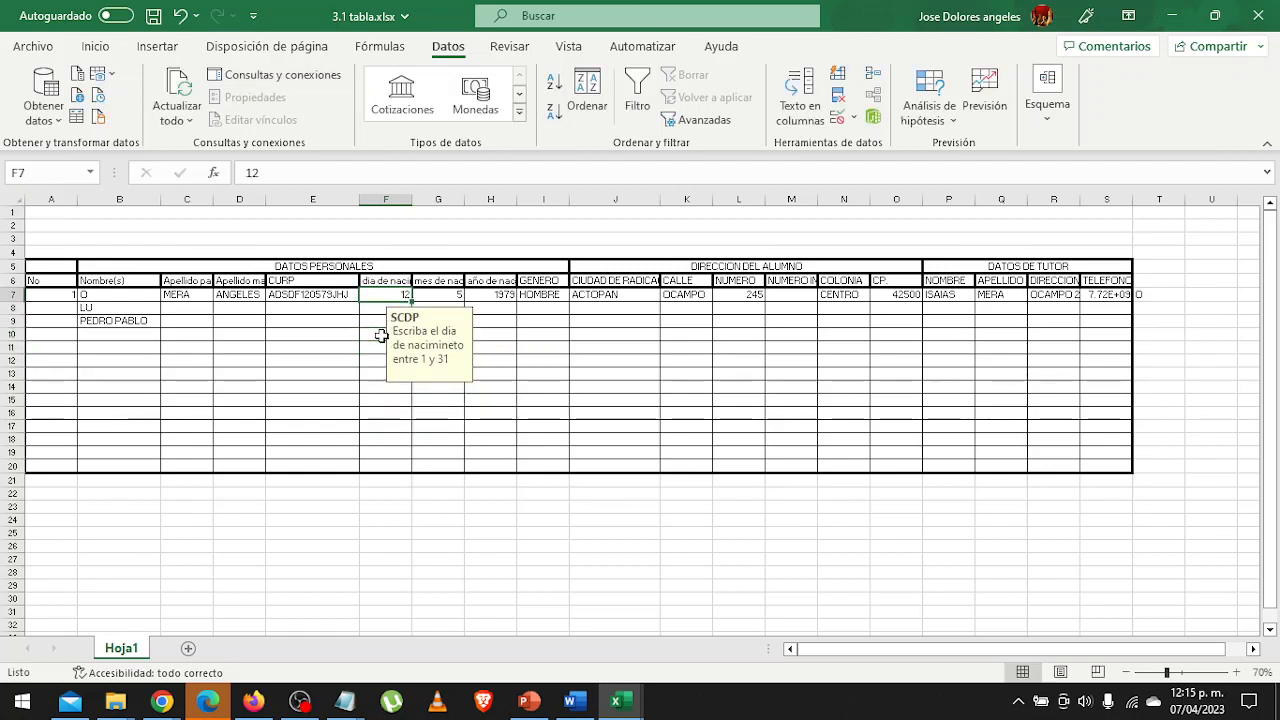
pyautogui.hotkey('shift', 'Down')
pyautogui.hotkey('shift', 'Down')
pyautogui.hotkey('shift', 'Down')
pyautogui.hotkey('shift', 'Down')
pyautogui.hotkey('shift', 'Down')
pyautogui.hotkey('shift', 'Down')
pyautogui.hotkey('shift', 'Down')
pyautogui.hotkey('shift', 'Down')
pyautogui.hotkey('shift', 'Down')
pyautogui.hotkey('shift', 'Down')
pyautogui.hotkey('shift', 'Down')
pyautogui.hotkey('shift', 'Down')
pyautogui.hotkey('shift', 'Down')
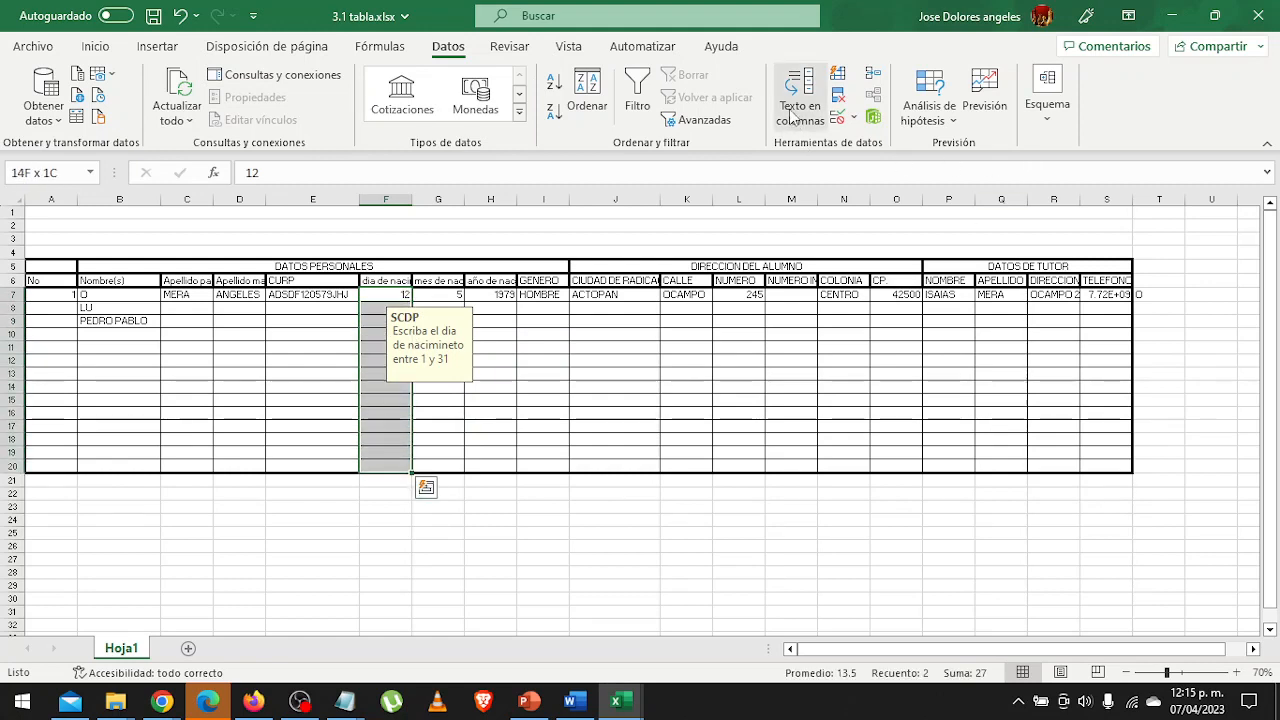
pyautogui.click(842, 120)
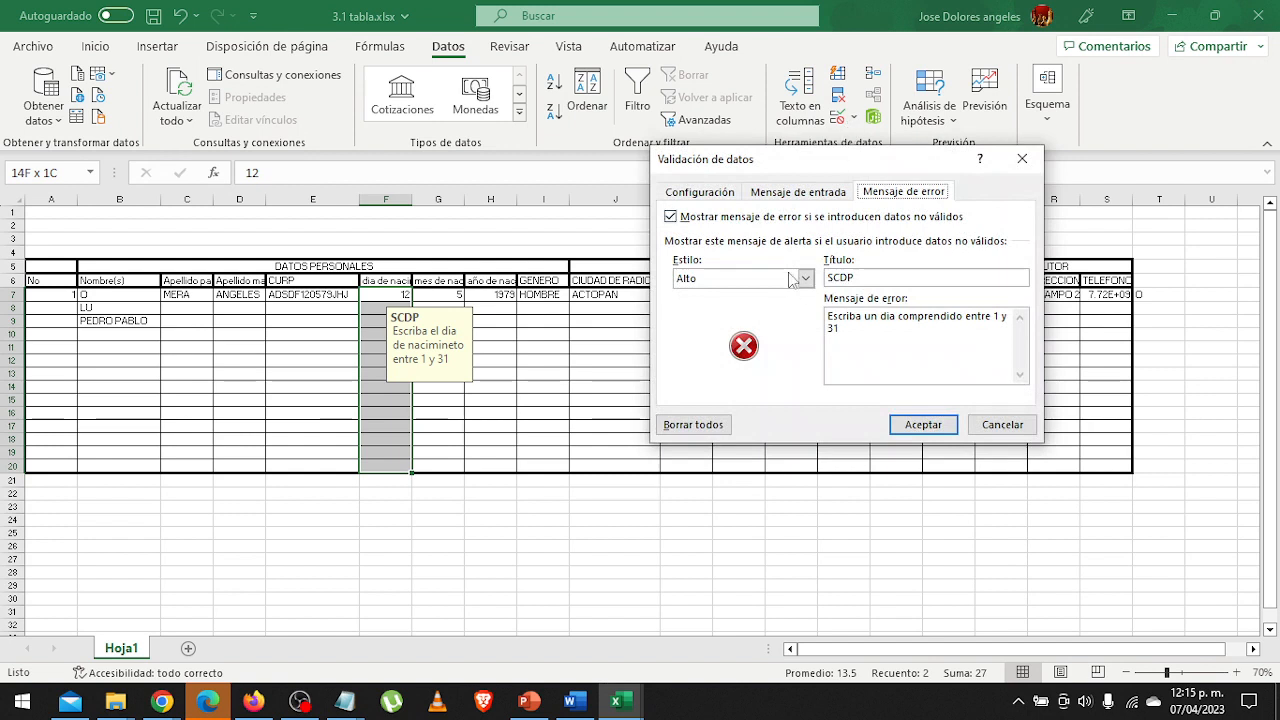
pyautogui.click(709, 197)
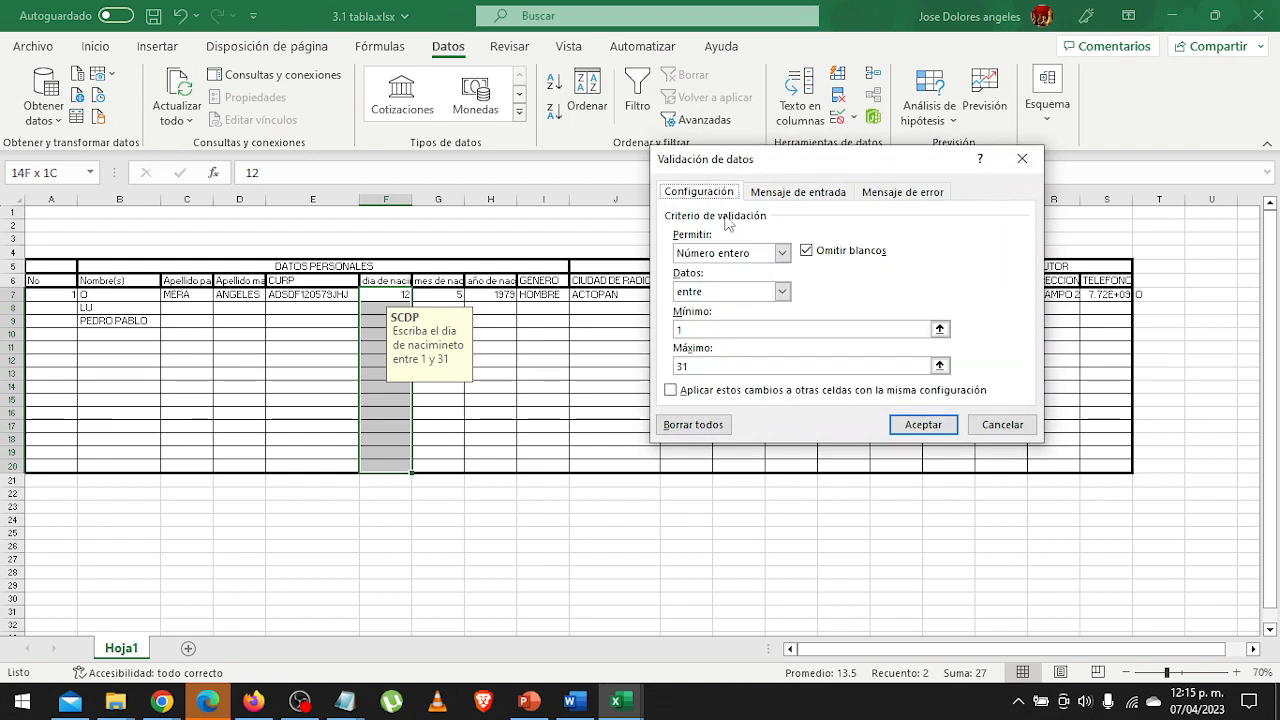
pyautogui.click(748, 253)
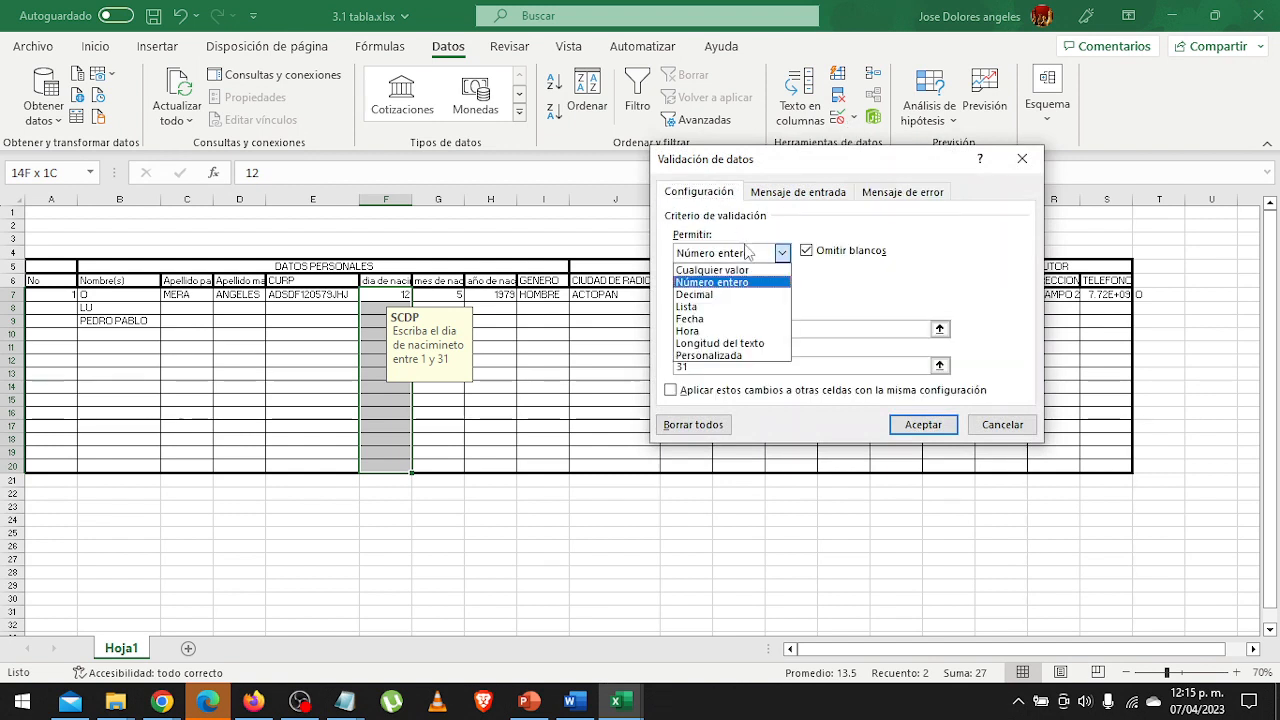
pyautogui.click(755, 307)
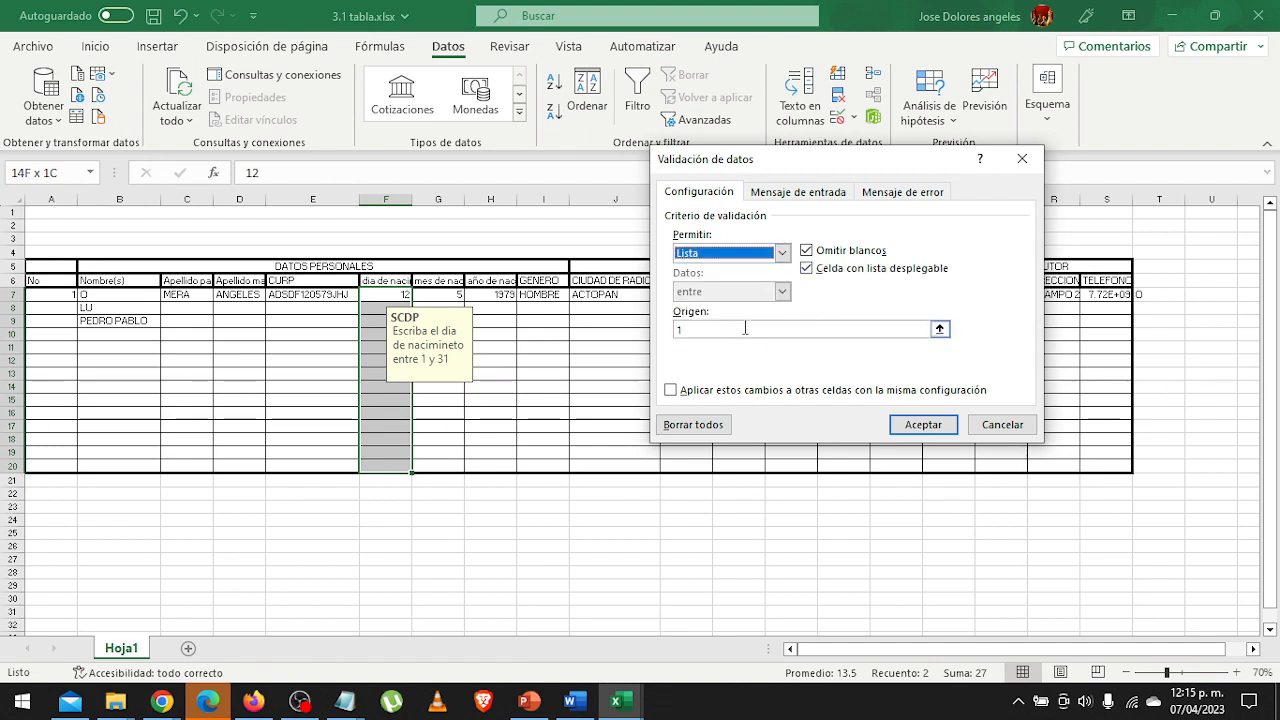
# Enter the days 1 through 20 as the source of the birth-day list.
pyautogui.click(745, 328)
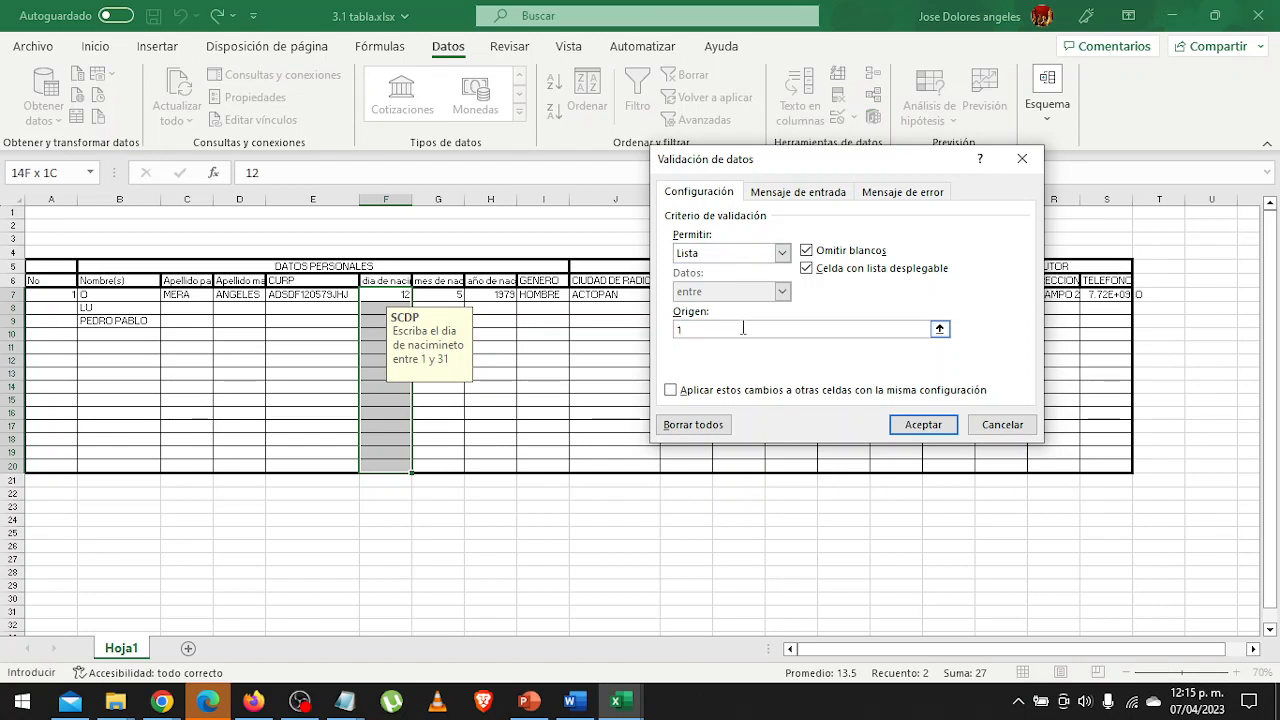
pyautogui.write(',2,3,4,5,')
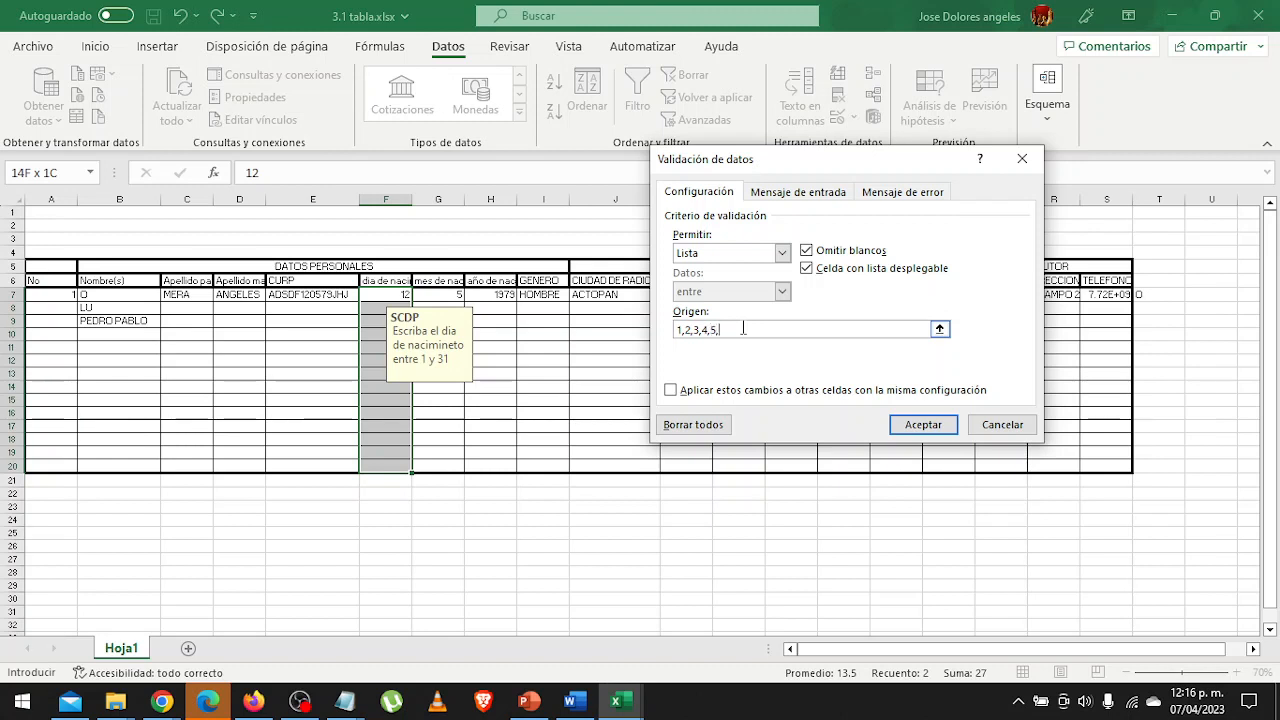
pyautogui.write('6,7,8,9,10,11,12,13,14,1')
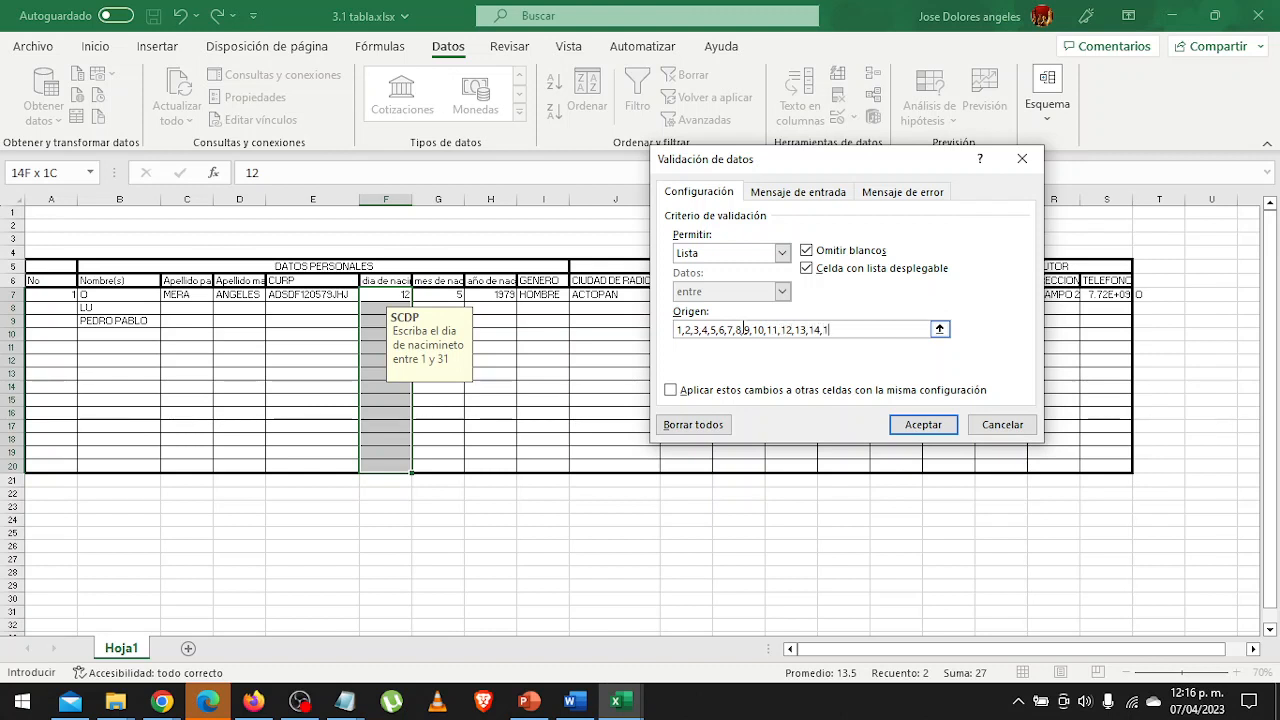
pyautogui.write('5,1')
pyautogui.write('6,17')
pyautogui.write(',1,8,')
pyautogui.write('8,1')
pyautogui.write('9,20,')
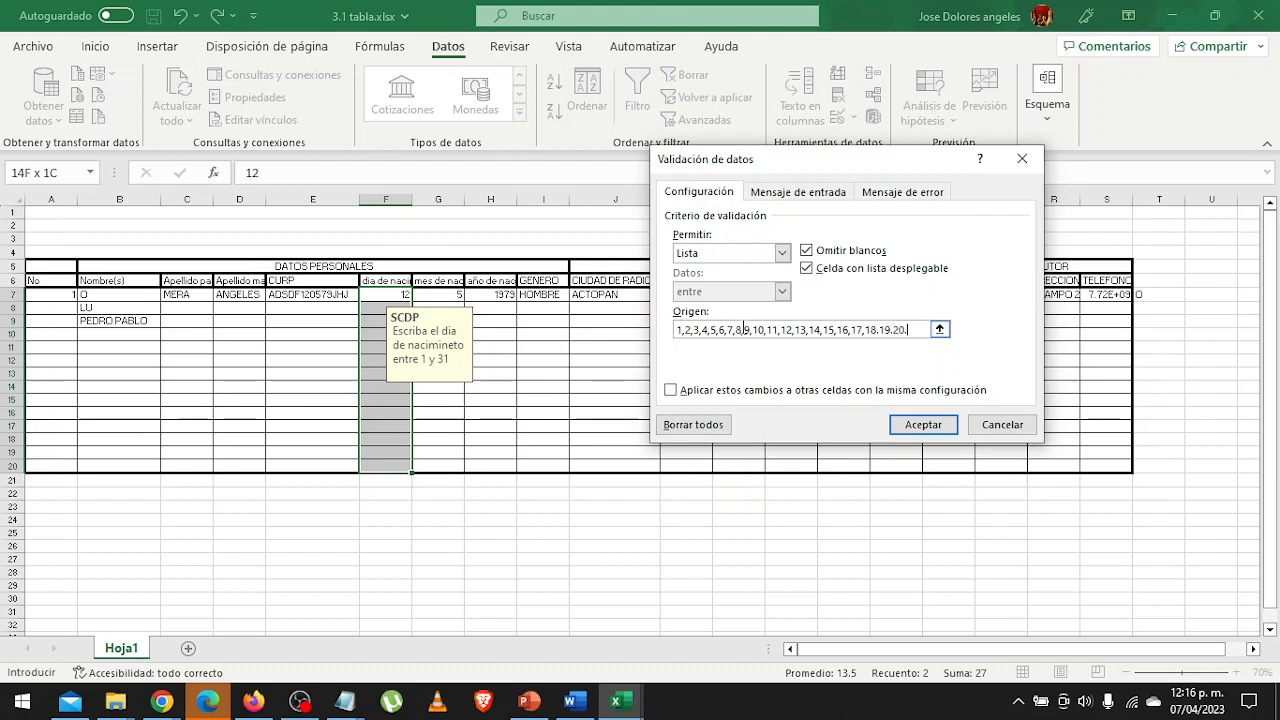
pyautogui.write('21,22,23')
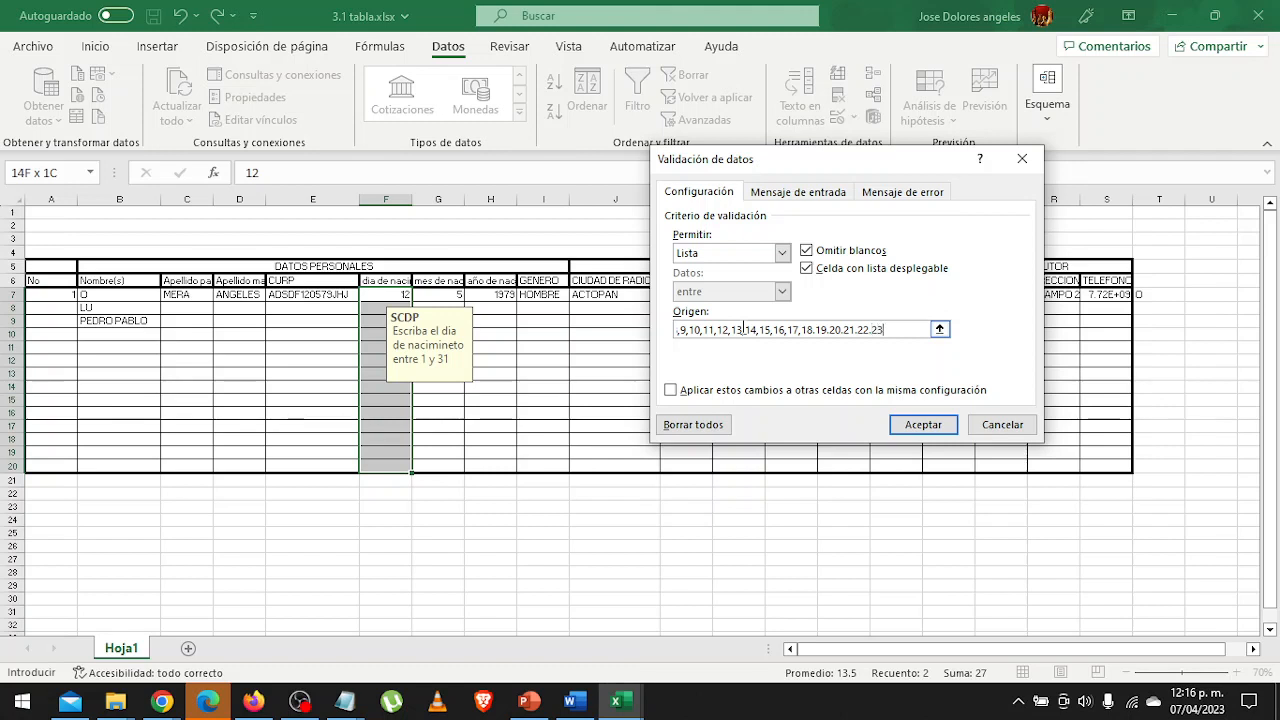
pyautogui.write(',24,2')
pyautogui.write('5,')
pyautogui.write('2')
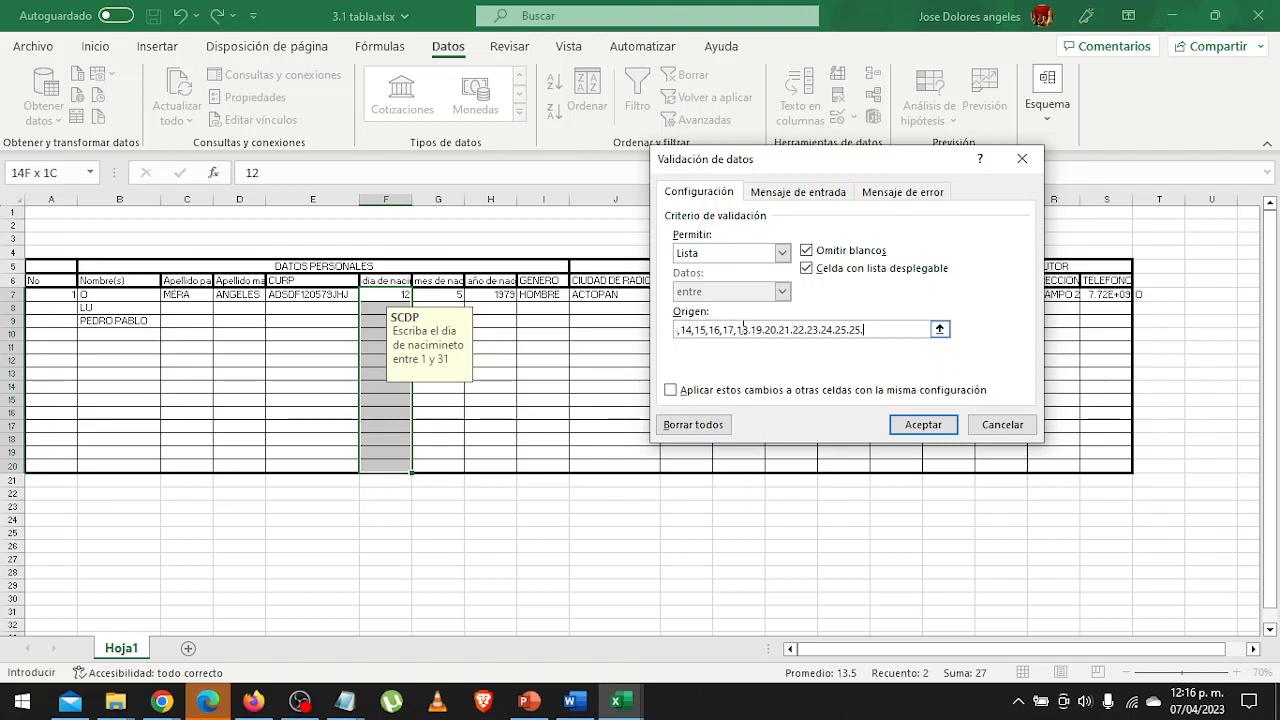
pyautogui.write('6')
pyautogui.write('7,28,29,30,31')
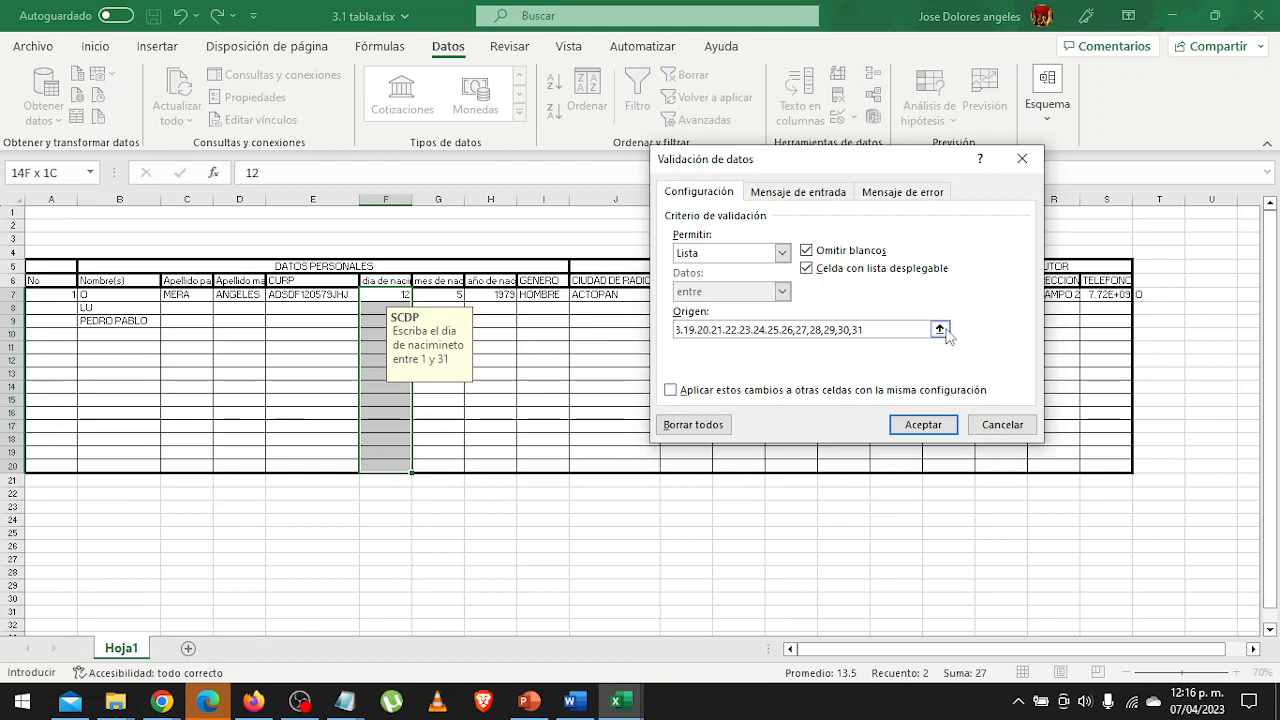
# Complete the list source with the days 21 through 31 and apply the validation.
pyautogui.click(923, 425)
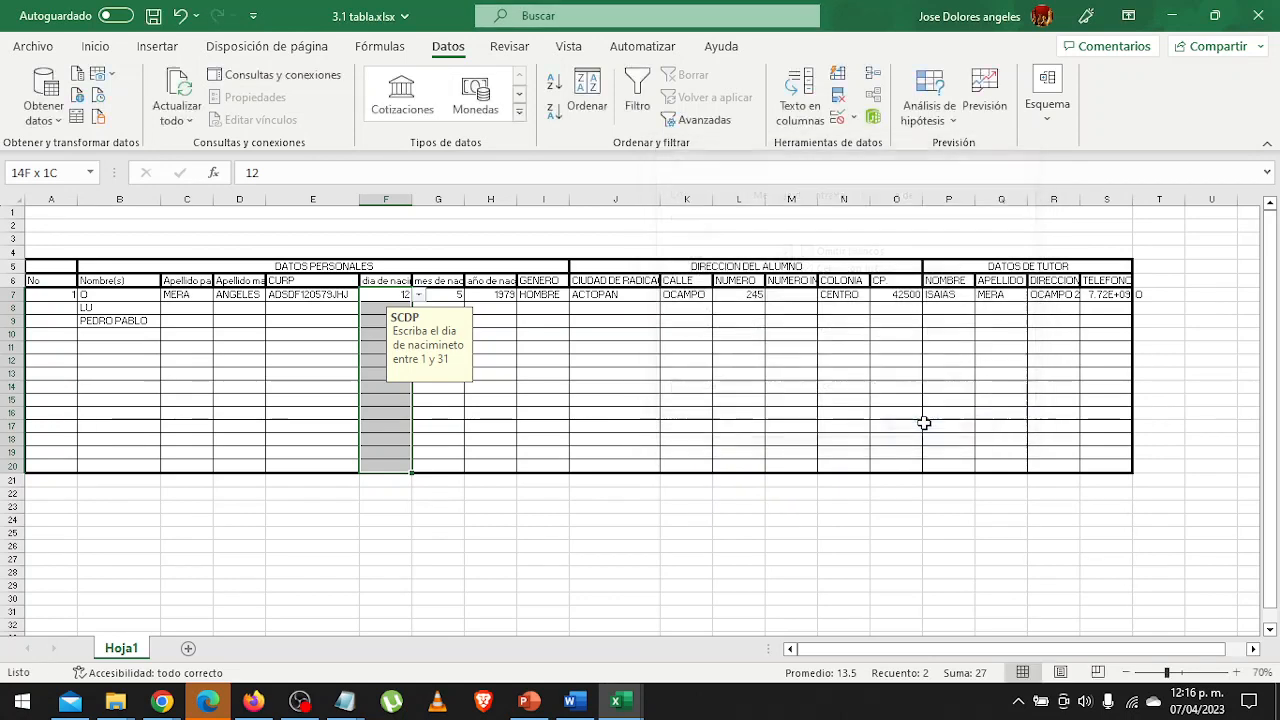
# Check the day options offered by the drop-down list in cell F8.
pyautogui.click(382, 389)
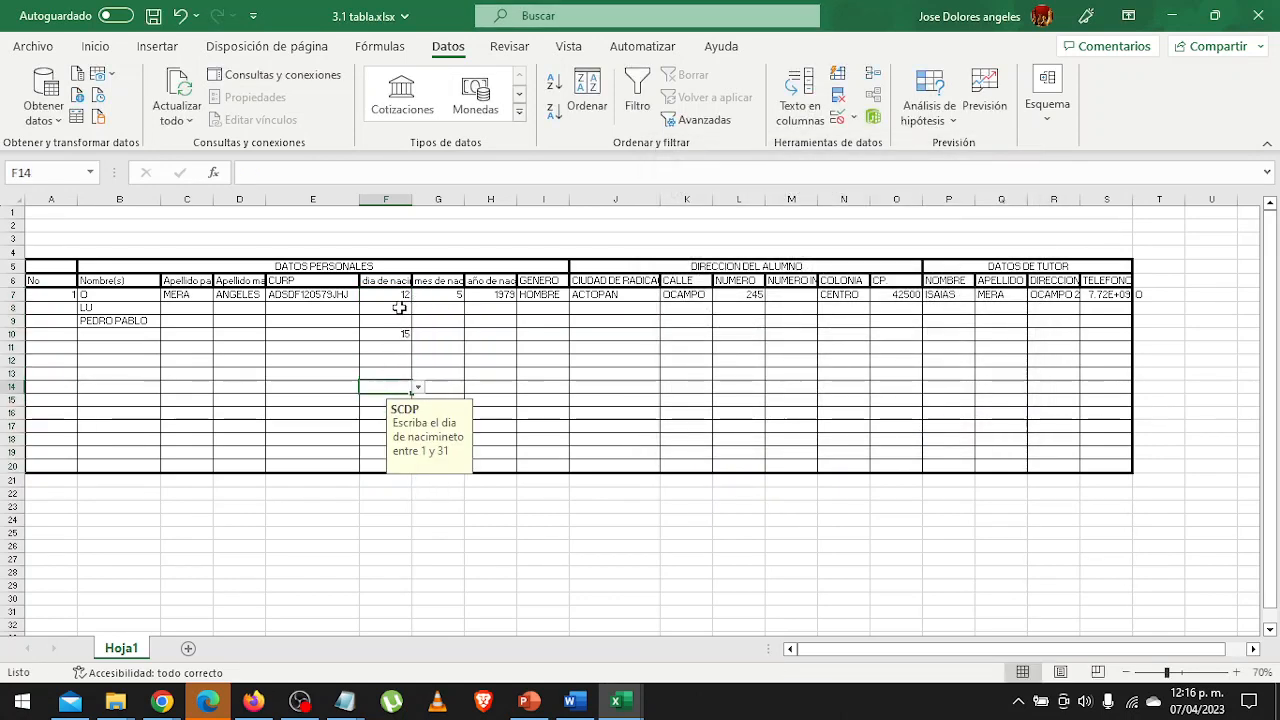
pyautogui.click(396, 308)
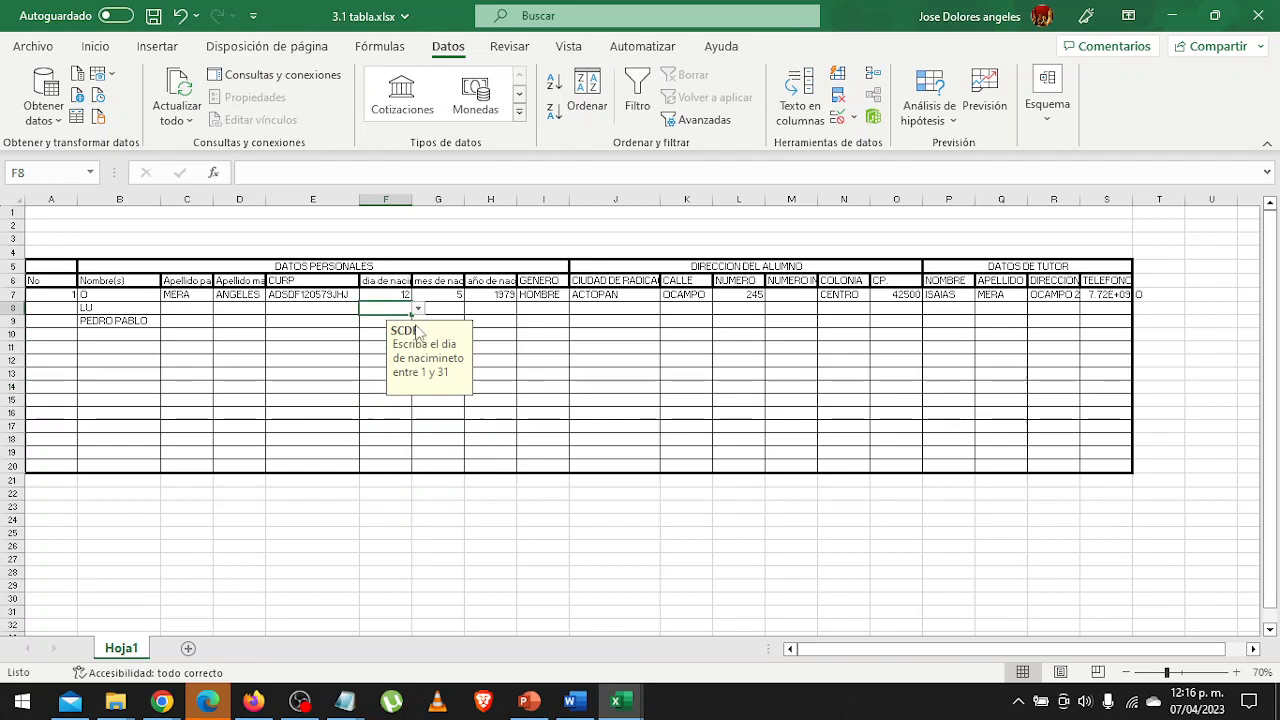
pyautogui.click(417, 309)
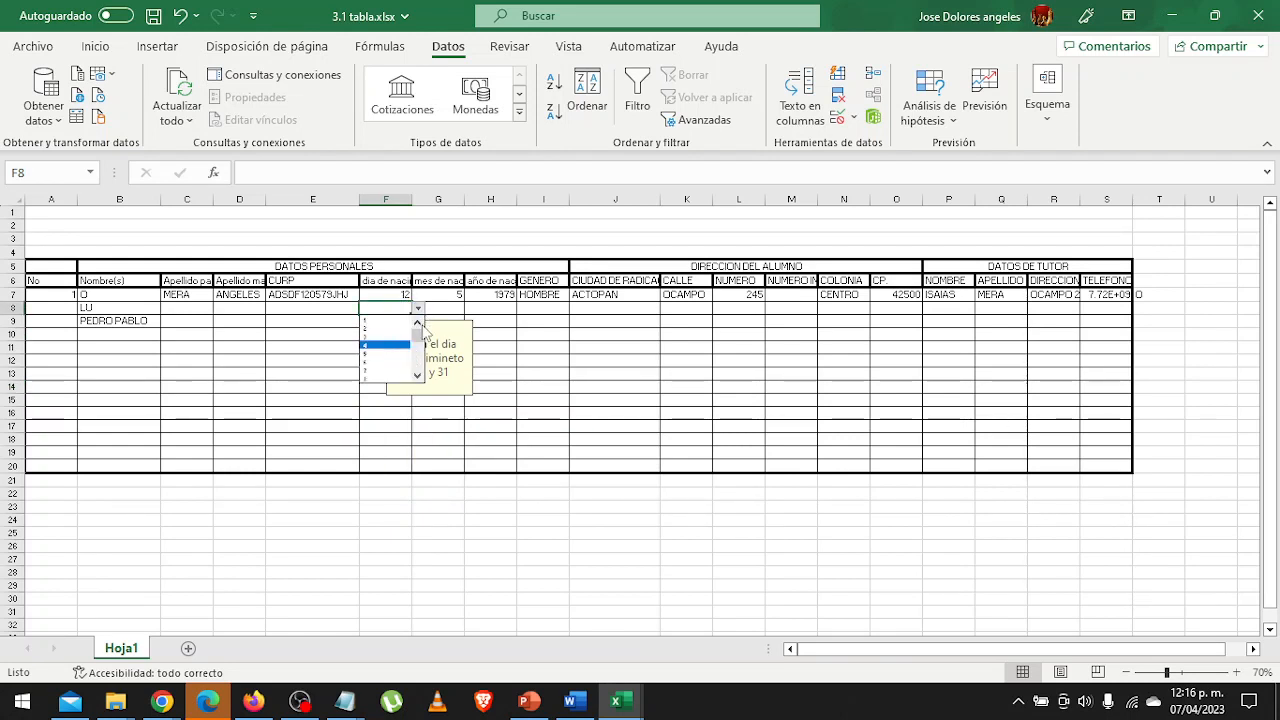
pyautogui.moveTo(418, 335); pyautogui.dragTo(418, 374)
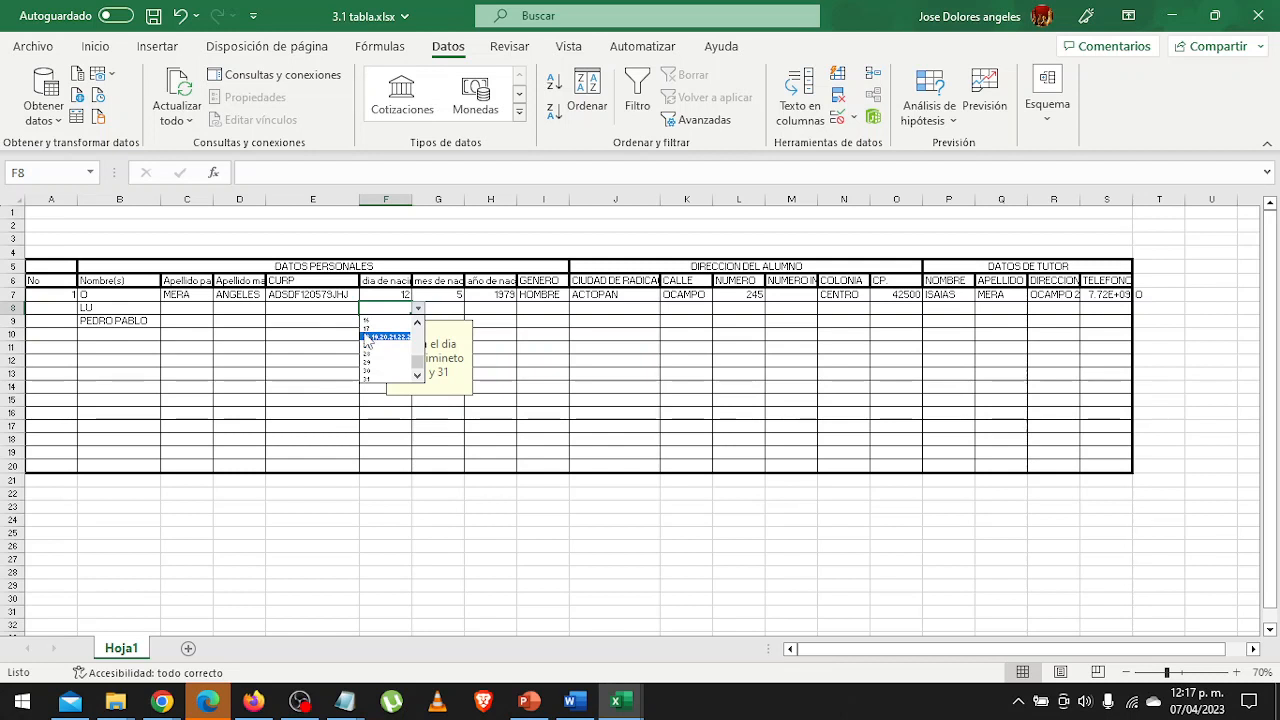
pyautogui.click(415, 307)
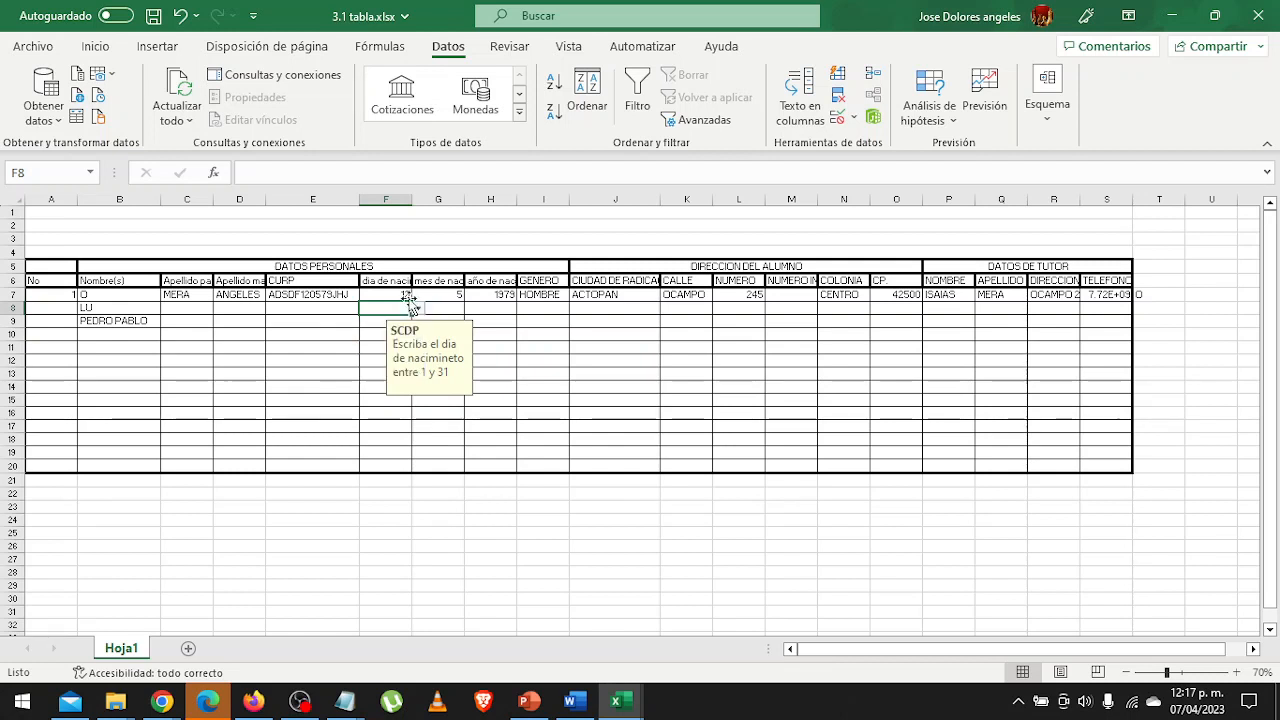
pyautogui.moveTo(399, 295); pyautogui.dragTo(376, 466)
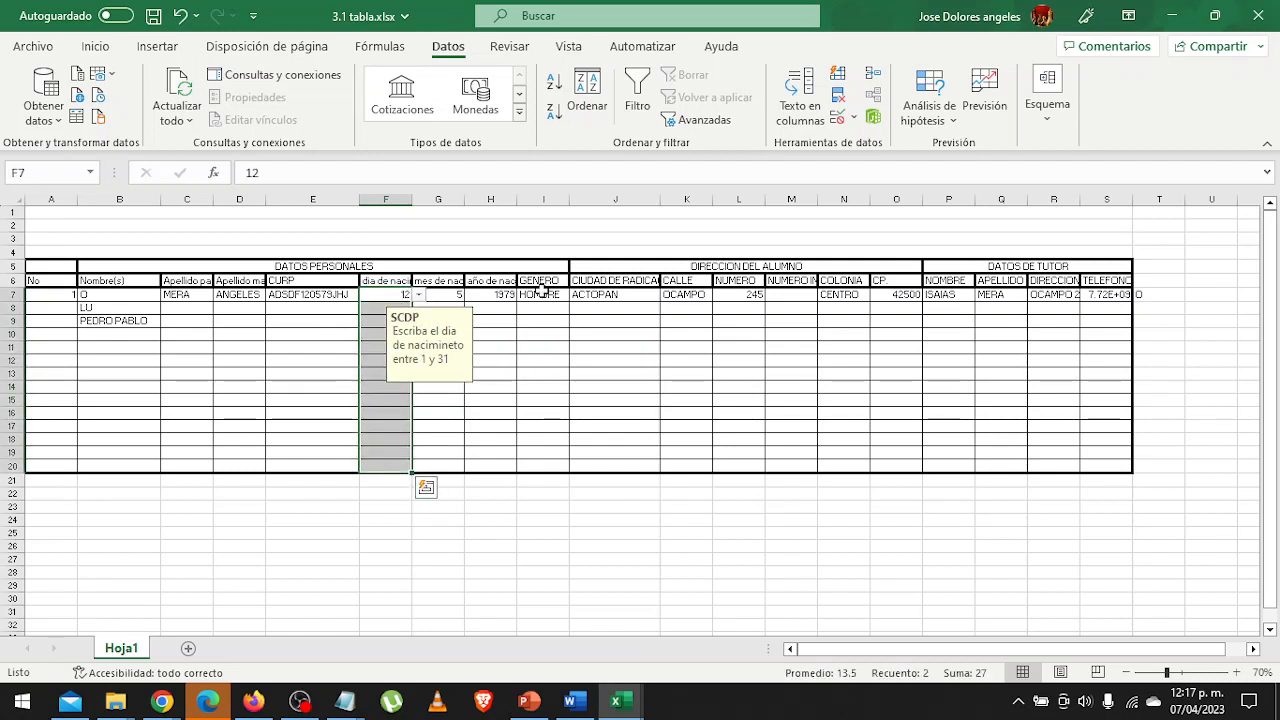
pyautogui.click(854, 118)
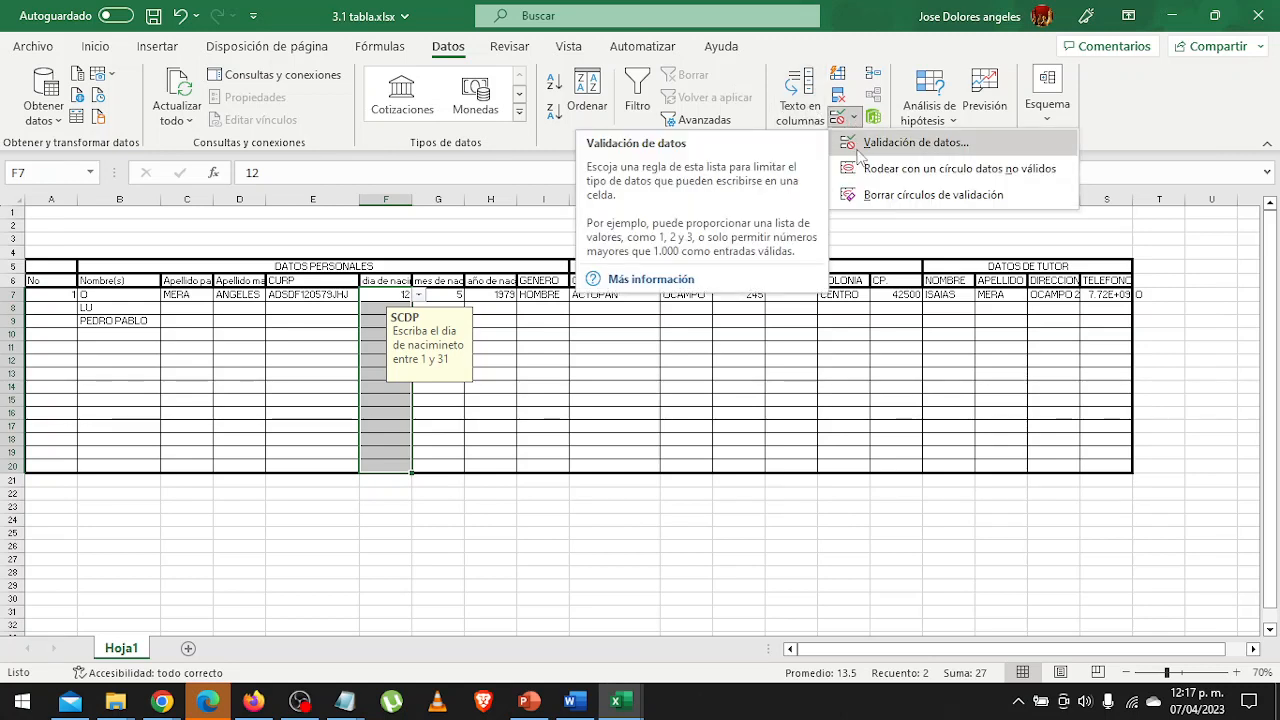
pyautogui.click(857, 150)
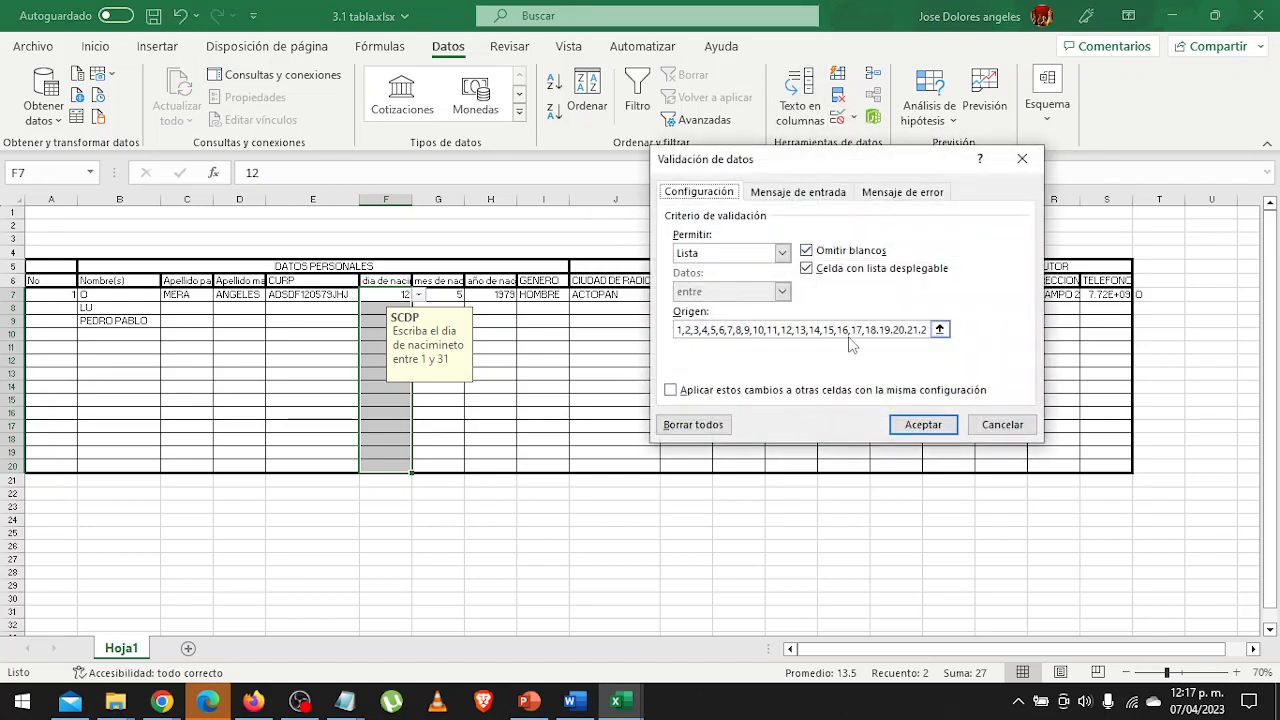
pyautogui.click(906, 335)
pyautogui.press('Right')
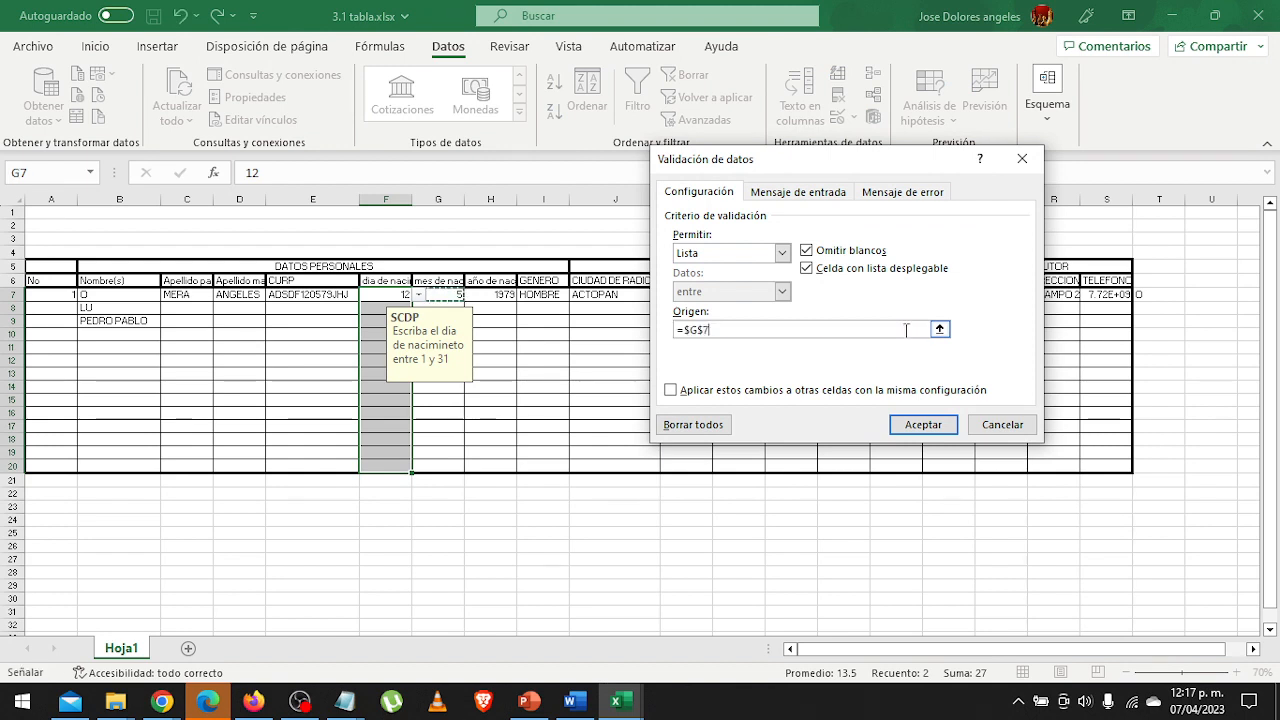
pyautogui.press('Escape')
pyautogui.press('BackSpace')
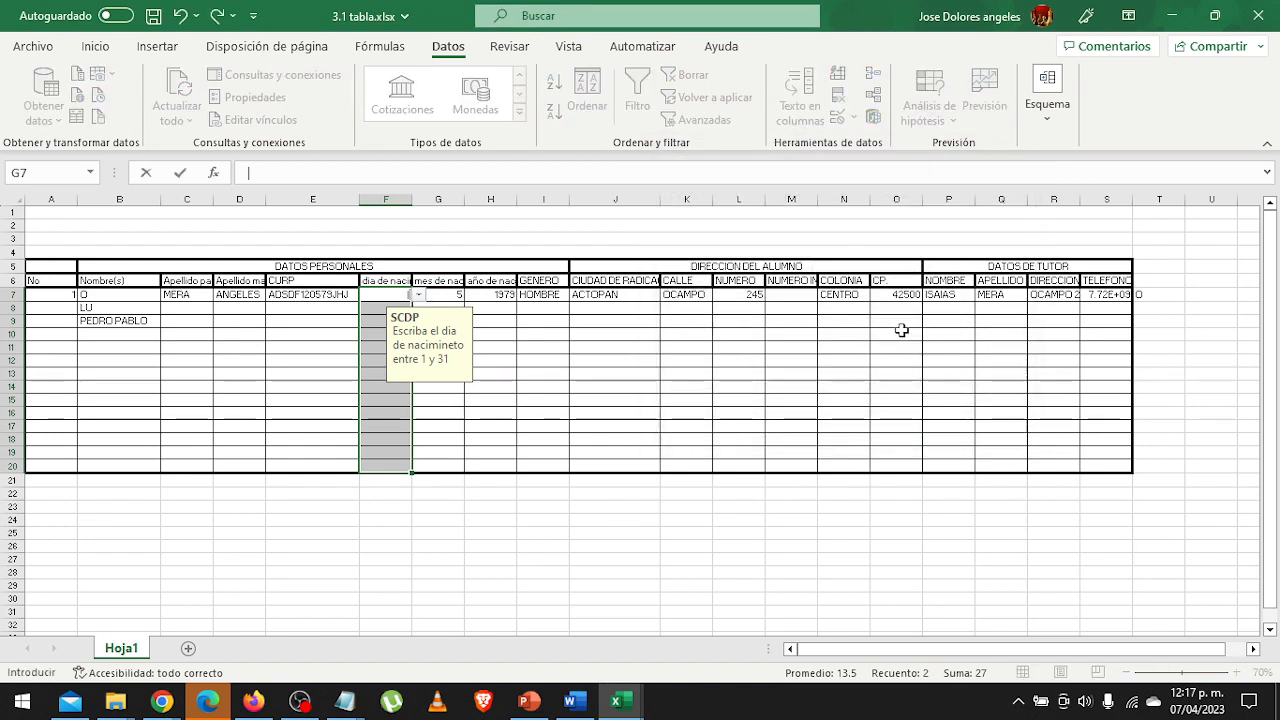
pyautogui.press('Escape')
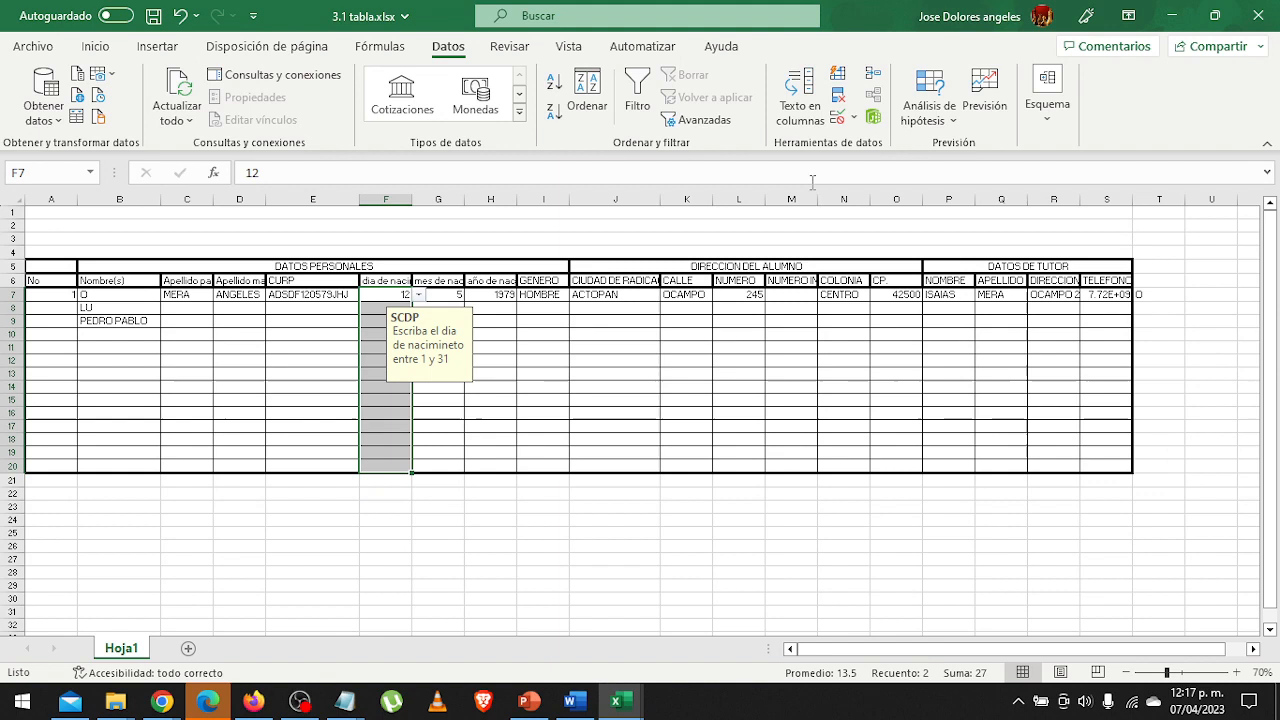
# Reopen the validation of the birth-day cells F7:F20 and replace the periods separating days 18 through 22 in the list source with commas.
pyautogui.click(854, 116)
pyautogui.click(866, 147)
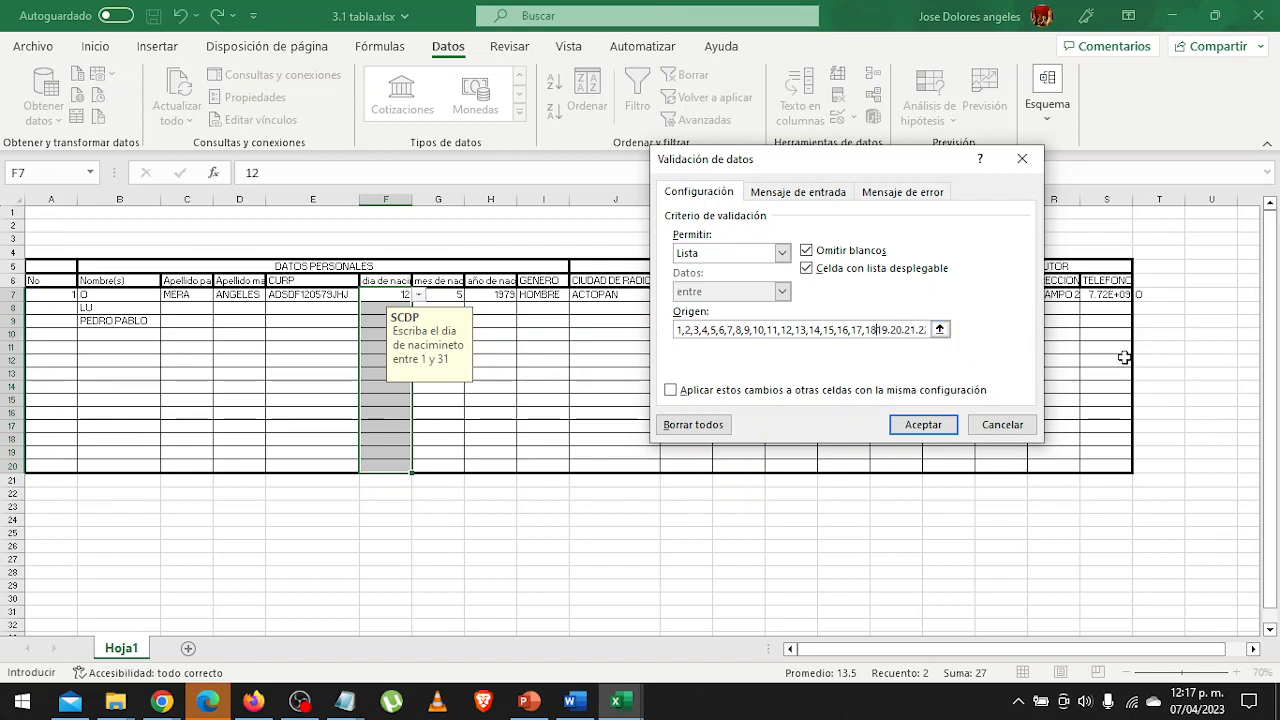
pyautogui.press('Right')
pyautogui.press('BackSpace')
pyautogui.press('BackSpace')
pyautogui.press('BackSpace')
pyautogui.press('BackSpace')
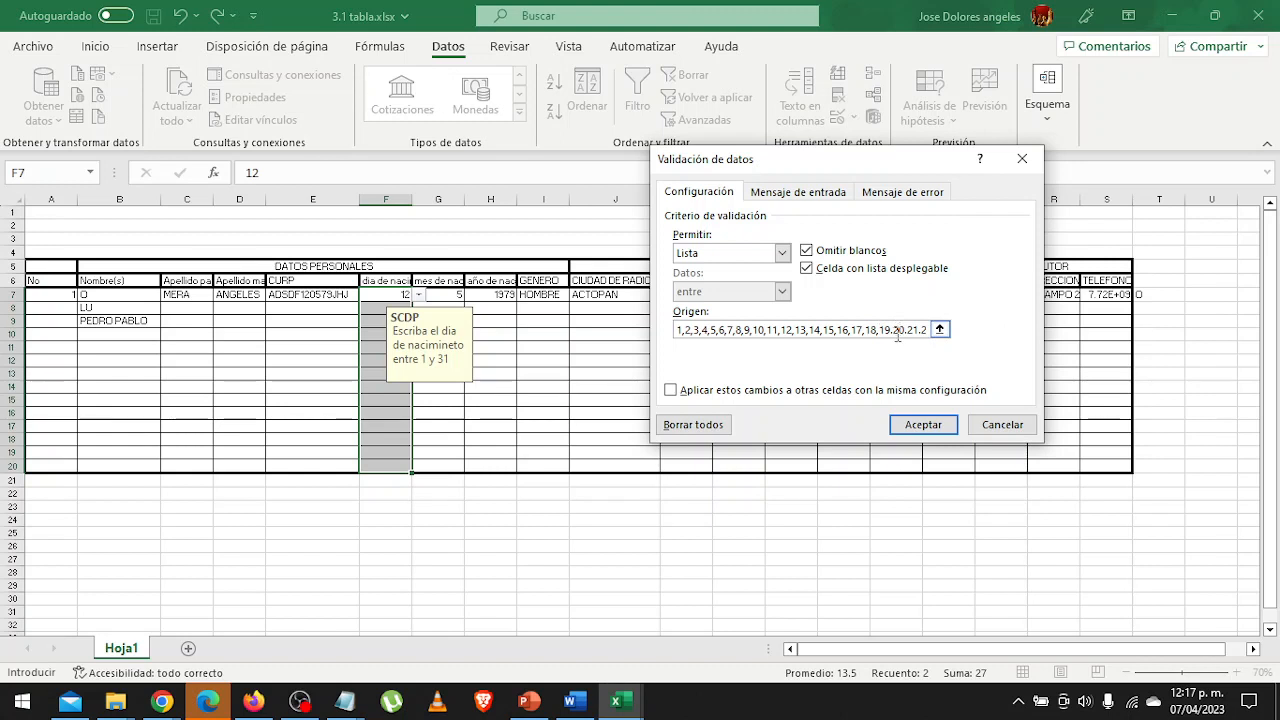
pyautogui.click(892, 330)
pyautogui.write(',20,21,')
pyautogui.moveTo(920, 331); pyautogui.dragTo(941, 329)
pyautogui.click(784, 330)
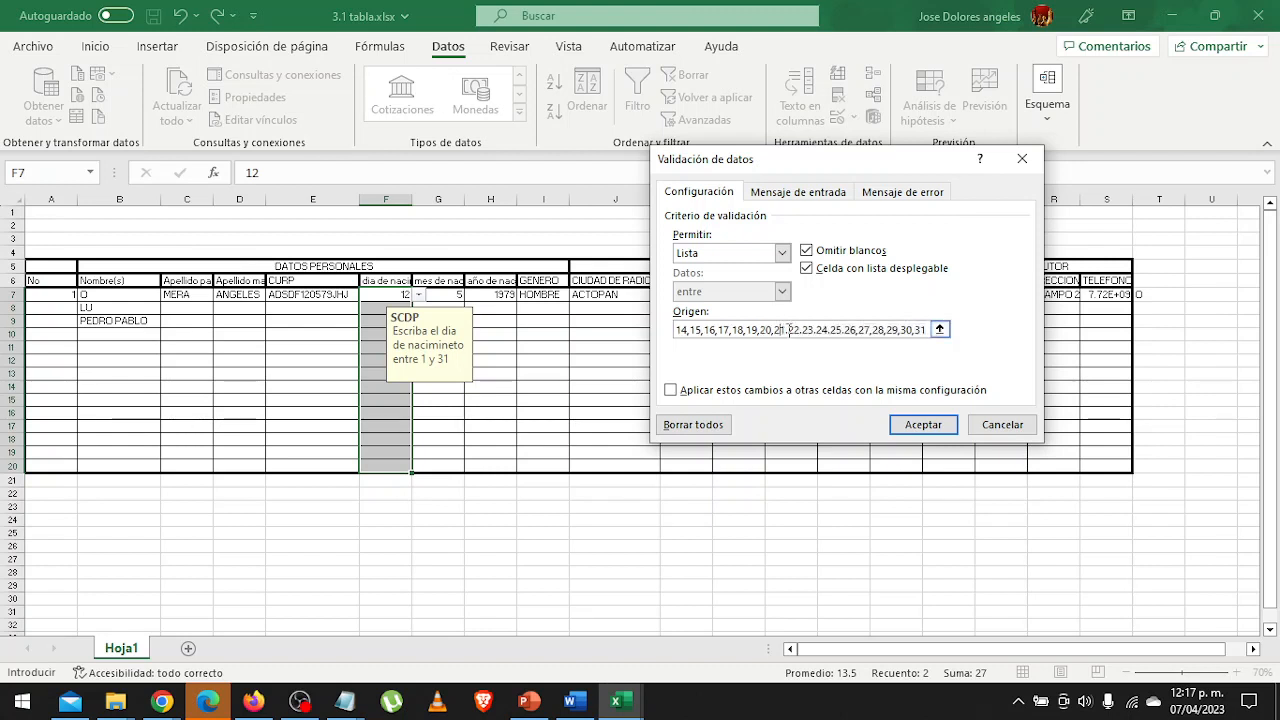
pyautogui.press('BackSpace')
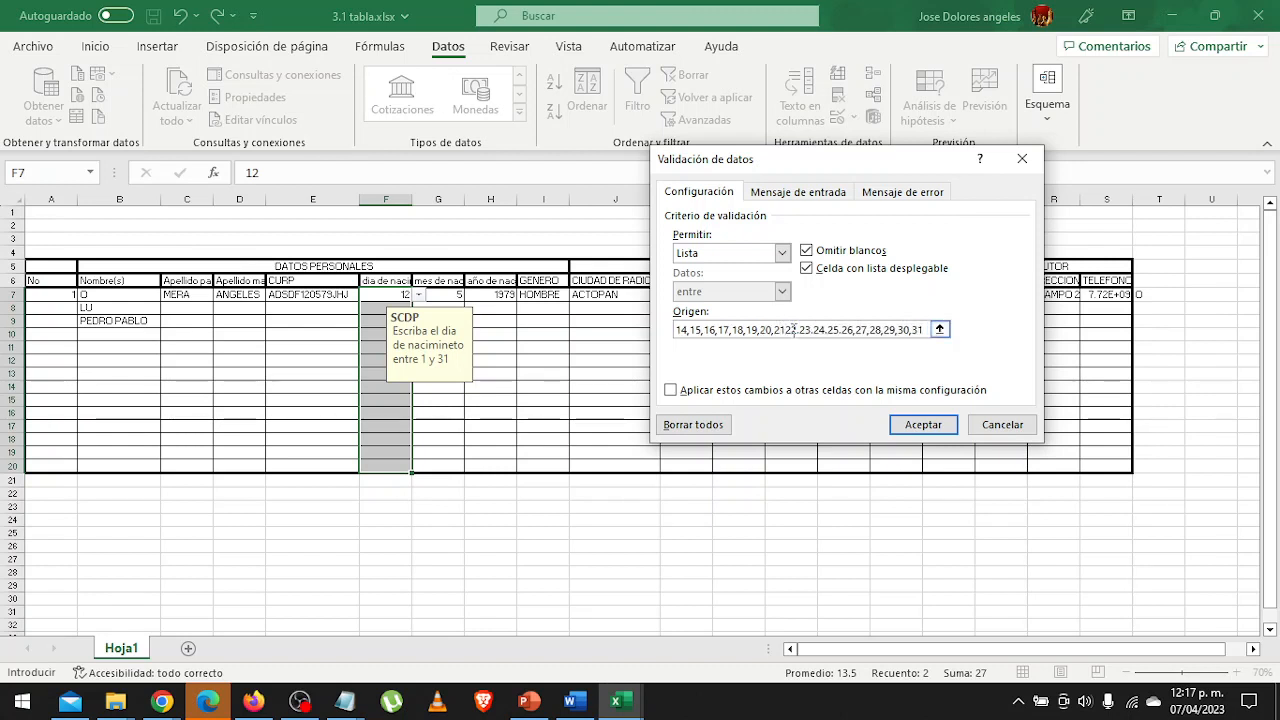
pyautogui.write(',')
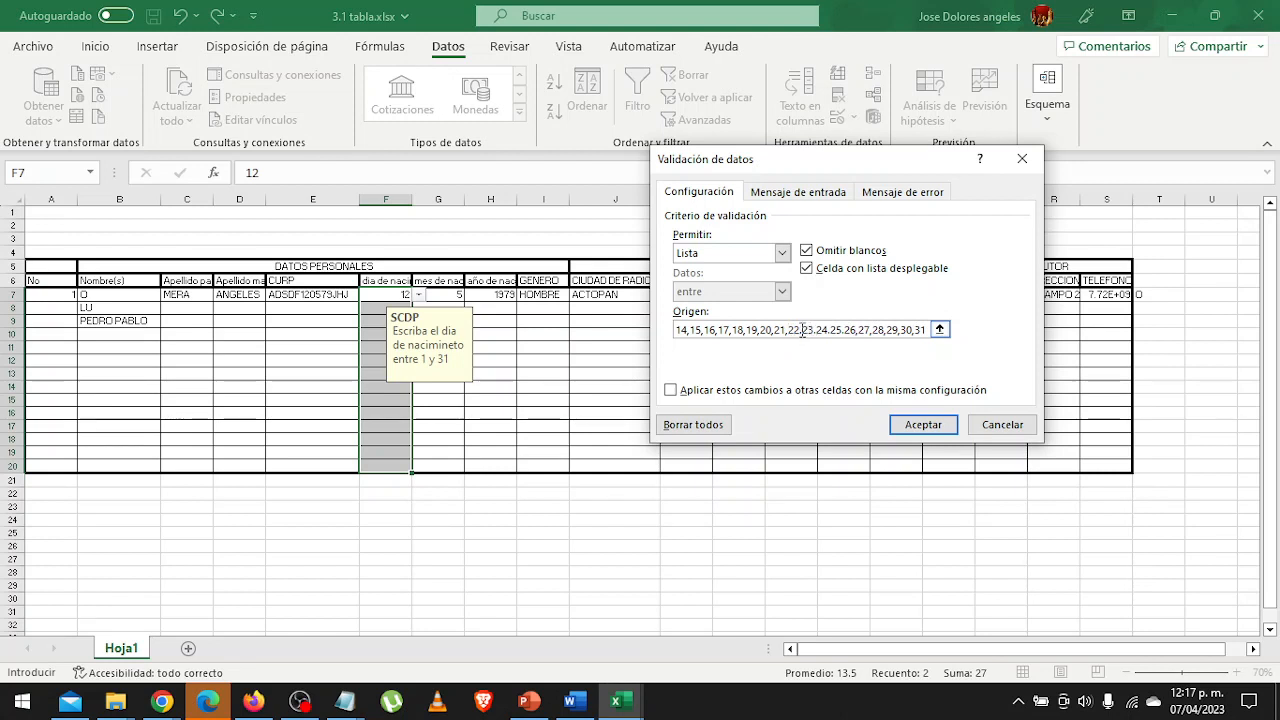
# Replace the remaining periods up to day 26 in the birth-day list source with commas and apply the validation.
pyautogui.click(803, 330)
pyautogui.press('BackSpace')
pyautogui.write(',')
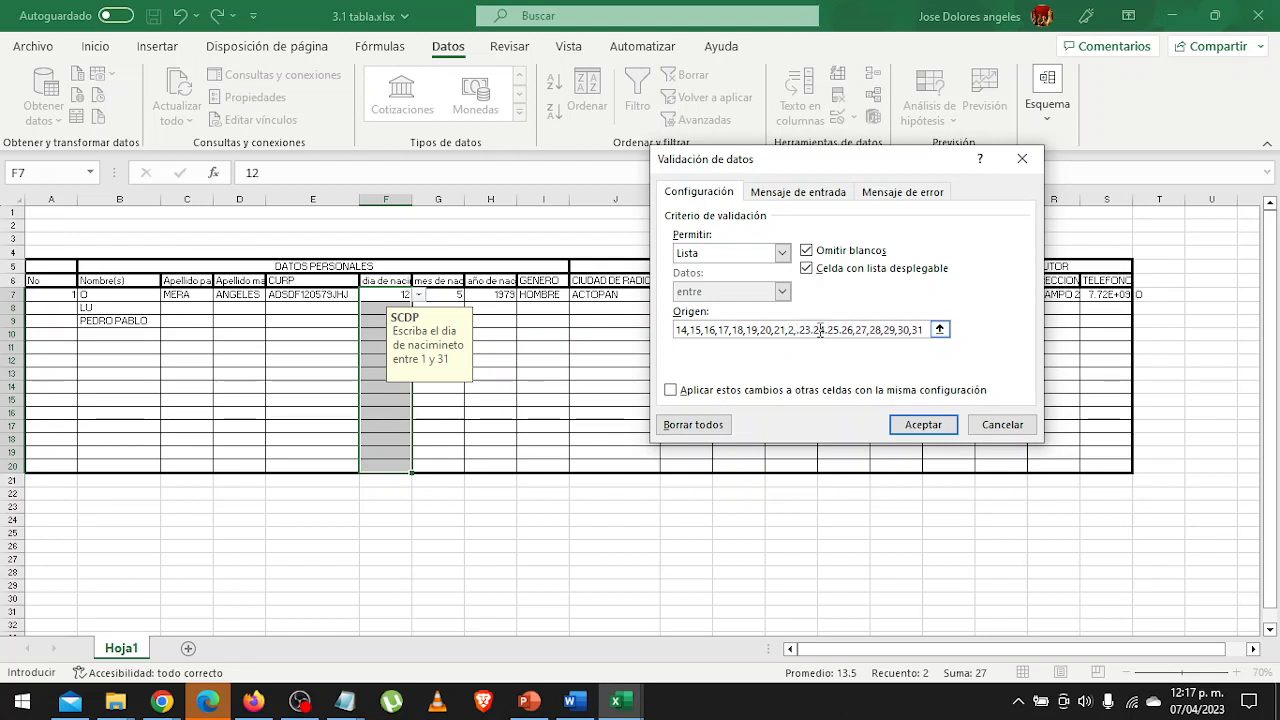
pyautogui.press('Delete')
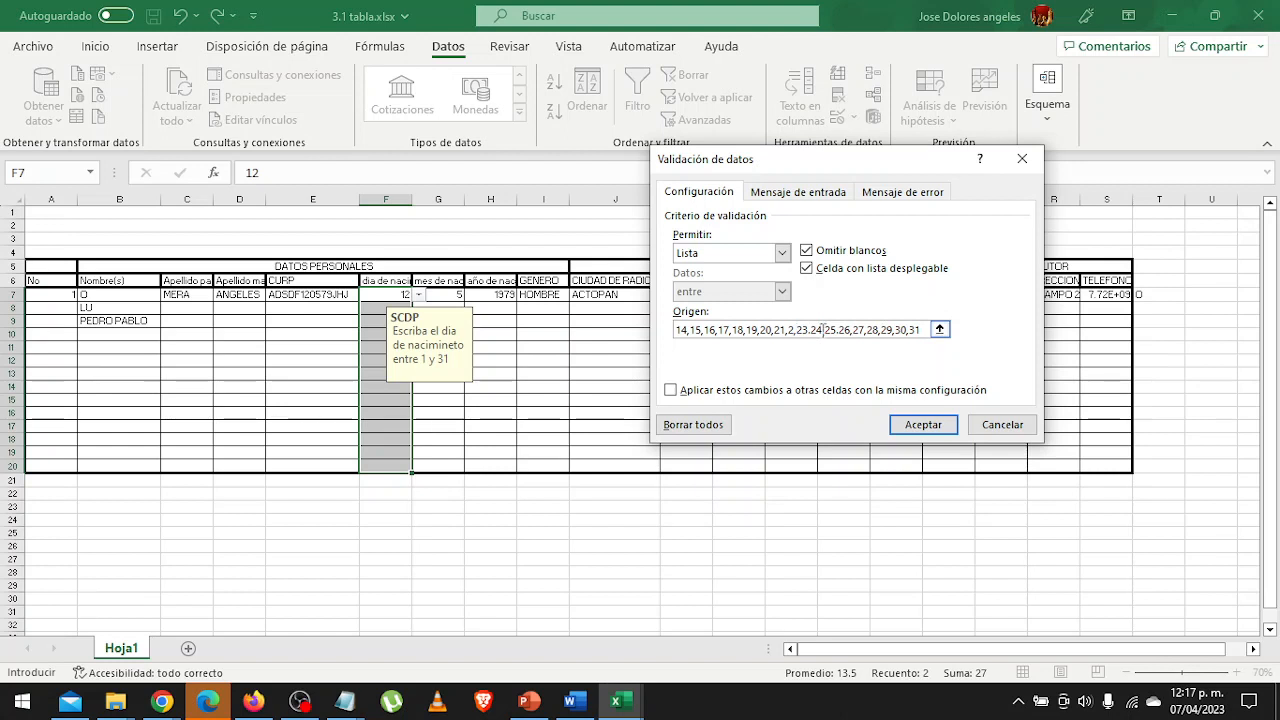
pyautogui.press('BackSpace')
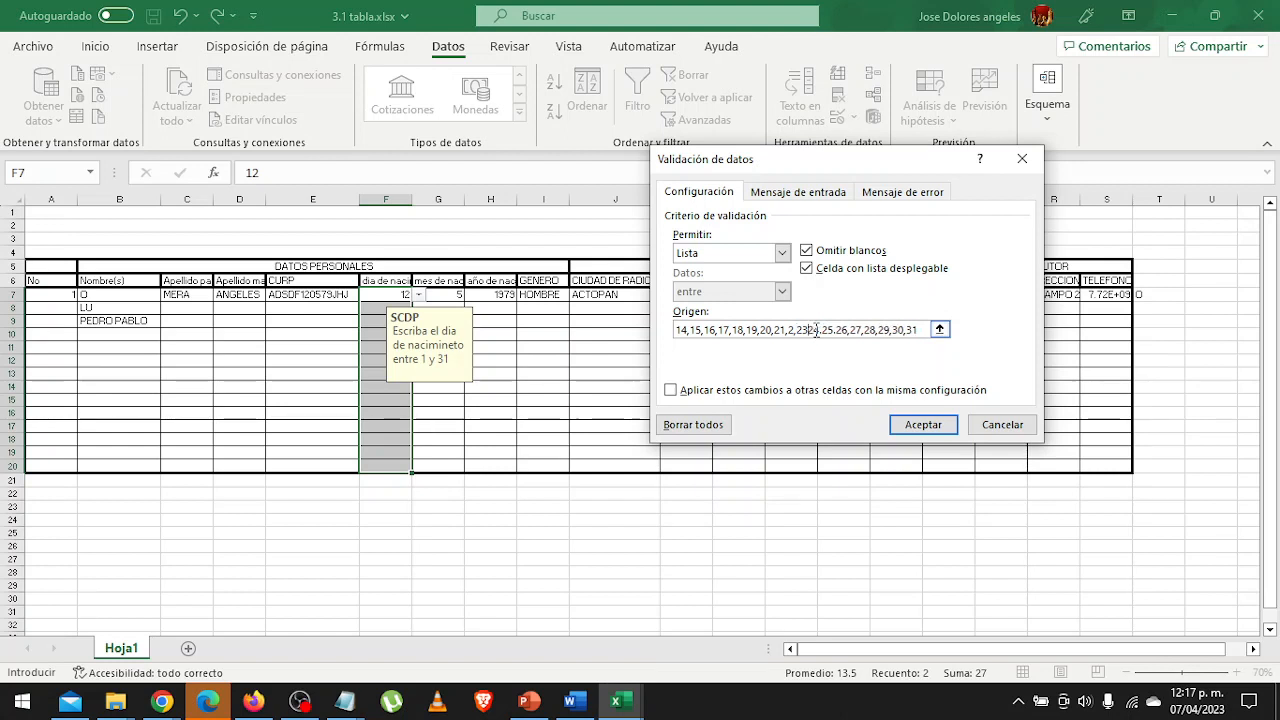
pyautogui.write(',')
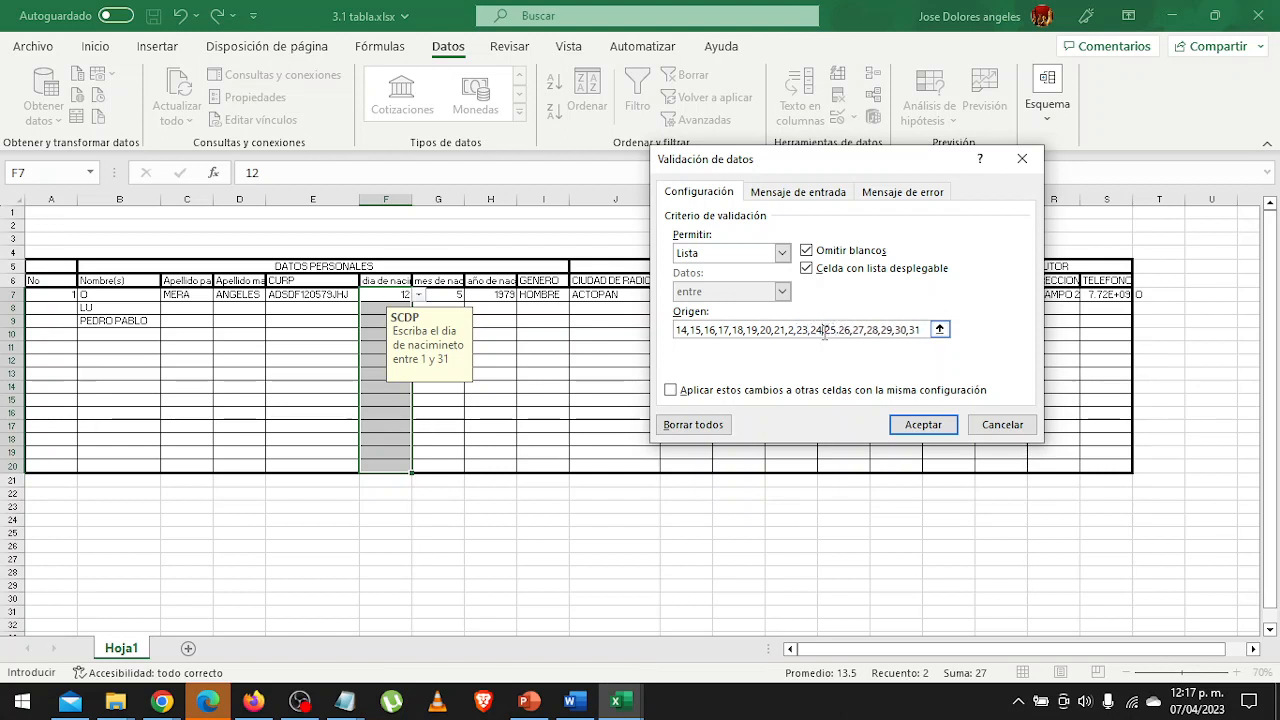
pyautogui.click(828, 330)
pyautogui.press('BackSpace')
pyautogui.write(',')
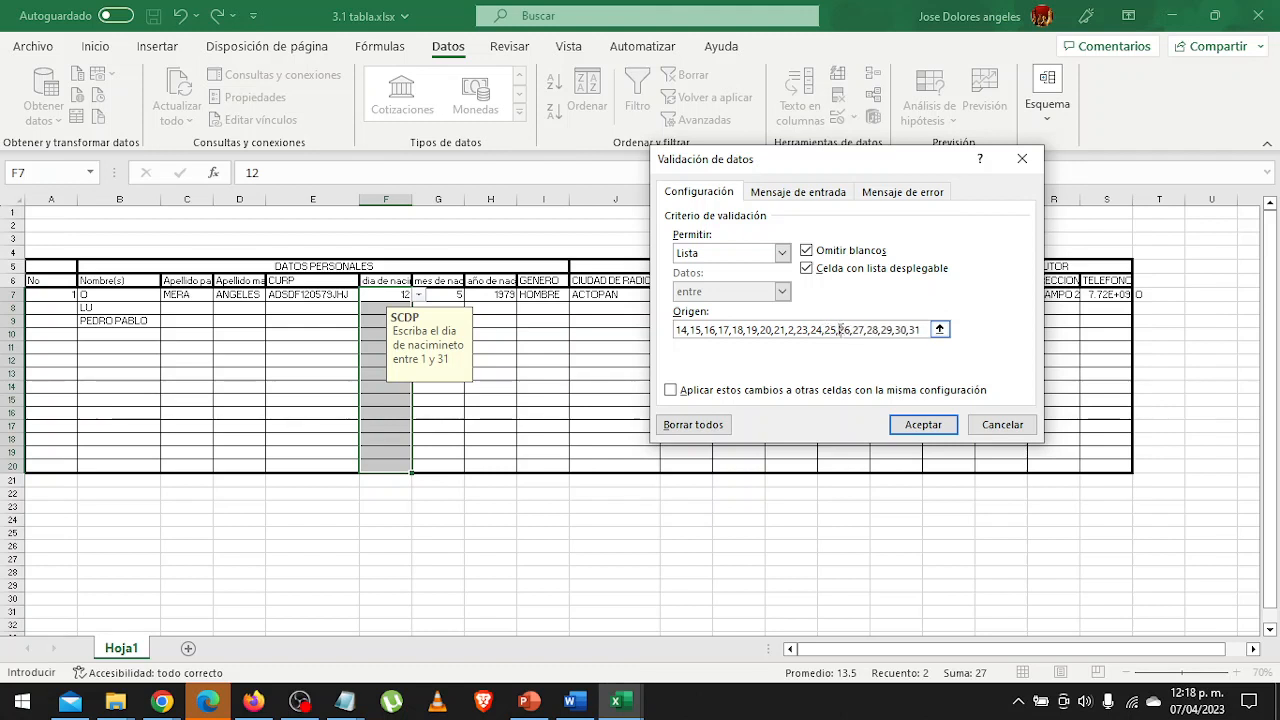
pyautogui.click(915, 418)
# Look through the day options in cell F10's drop-down list and choose 16.
pyautogui.click(390, 400)
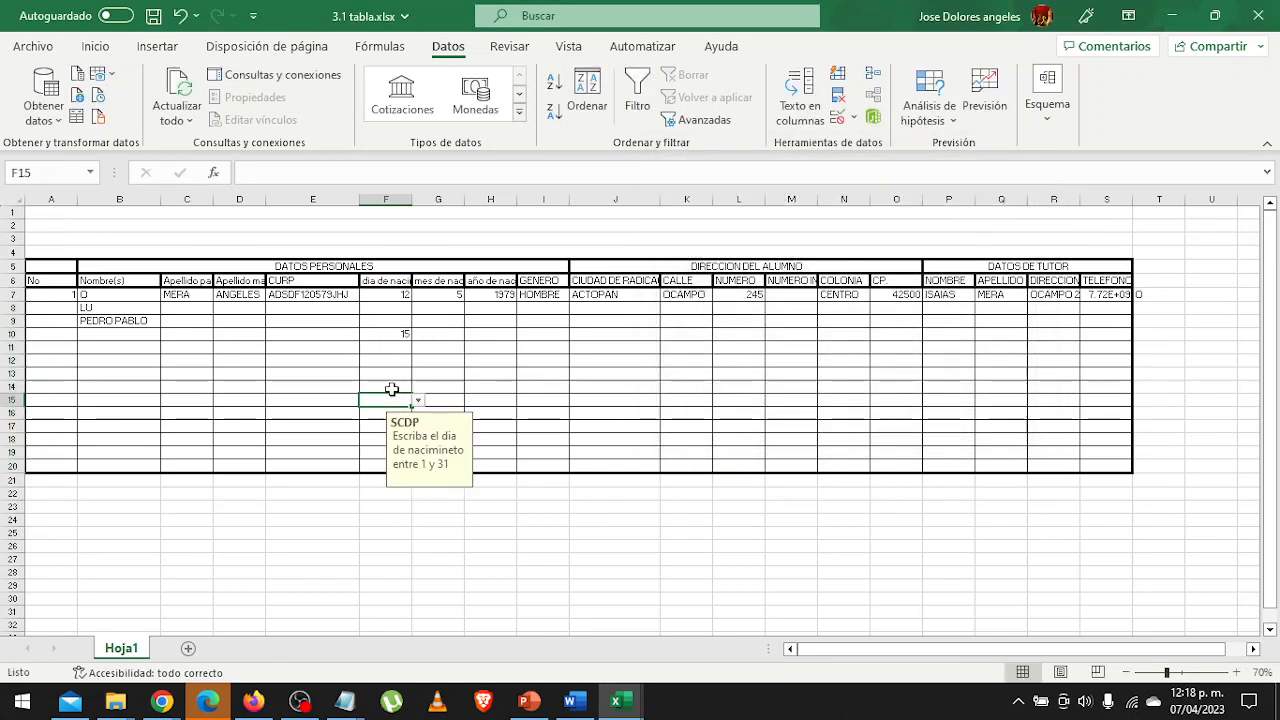
pyautogui.click(407, 336)
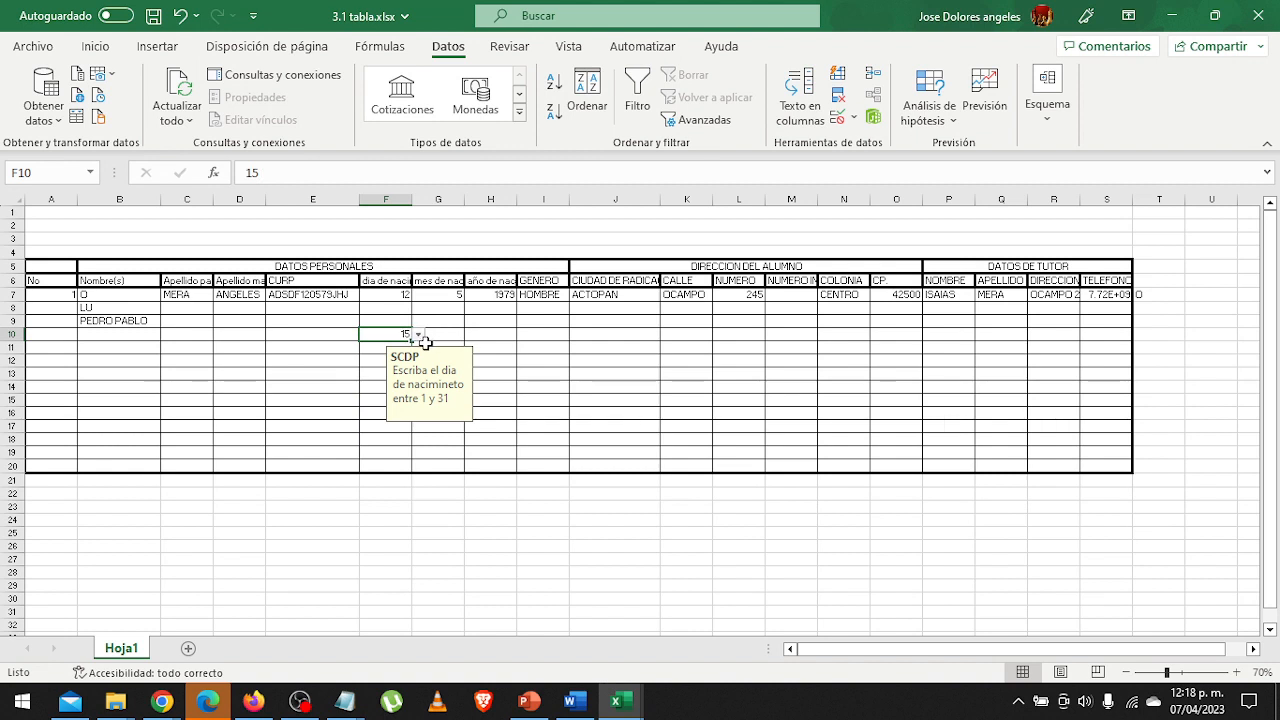
pyautogui.click(418, 334)
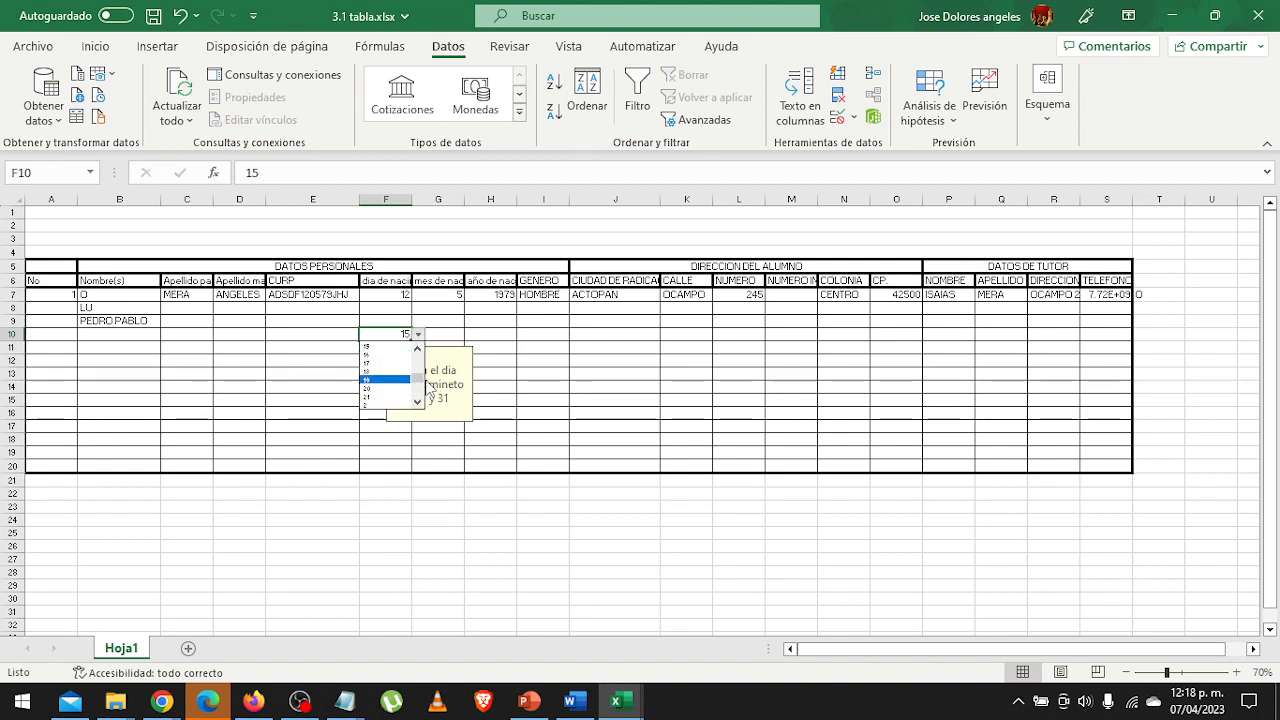
pyautogui.moveTo(418, 377); pyautogui.dragTo(419, 380)
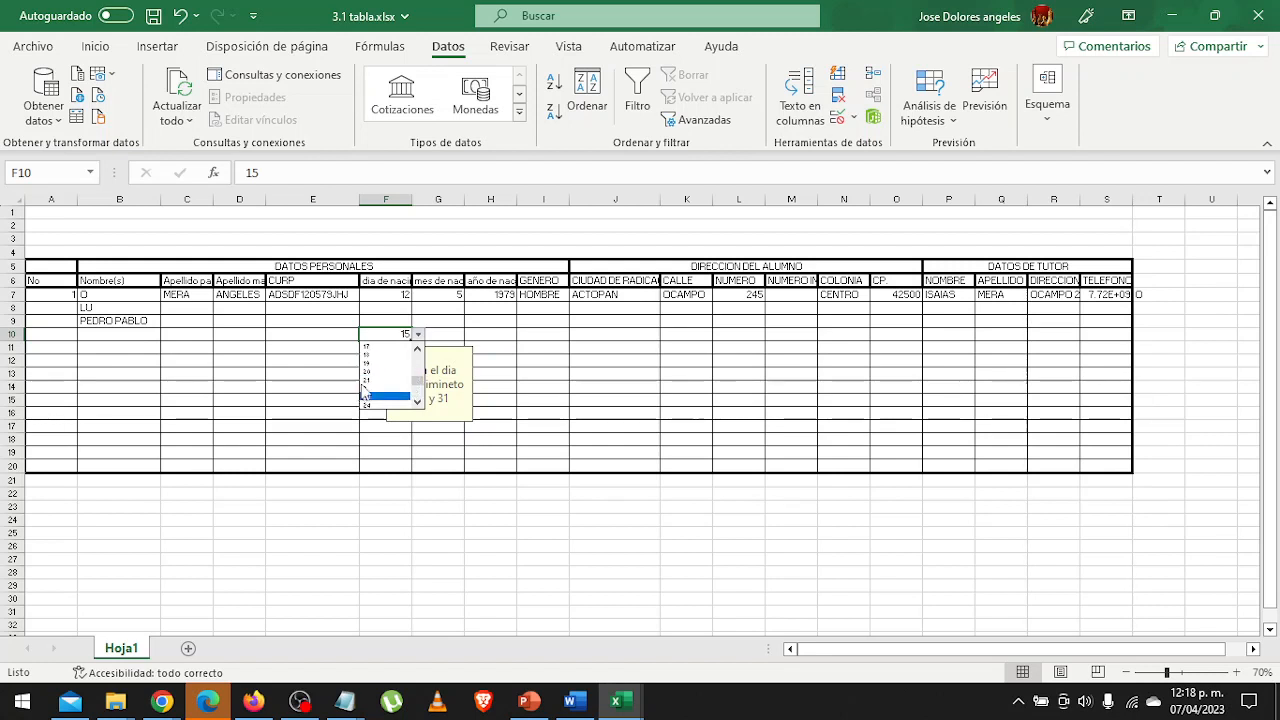
pyautogui.moveTo(418, 381)
pyautogui.mouseDown()
pyautogui.moveTo(417, 403)
pyautogui.moveTo(418, 377)
pyautogui.mouseUp()
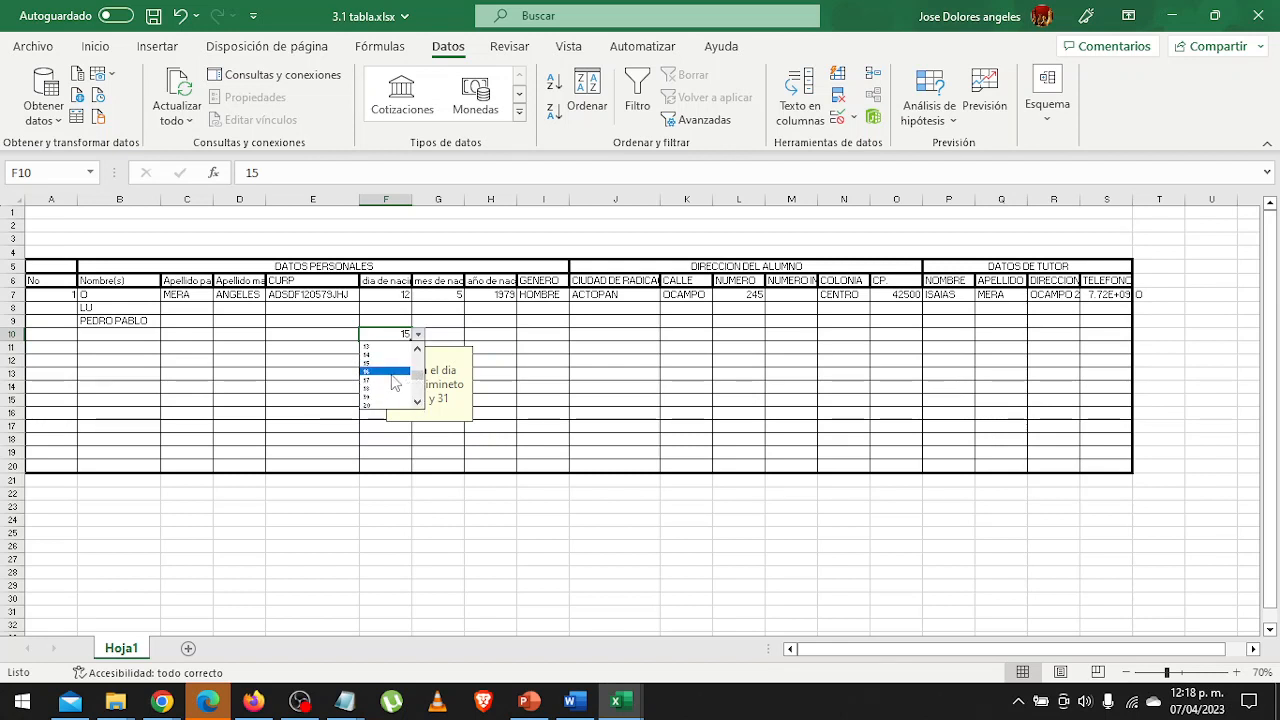
pyautogui.click(385, 382)
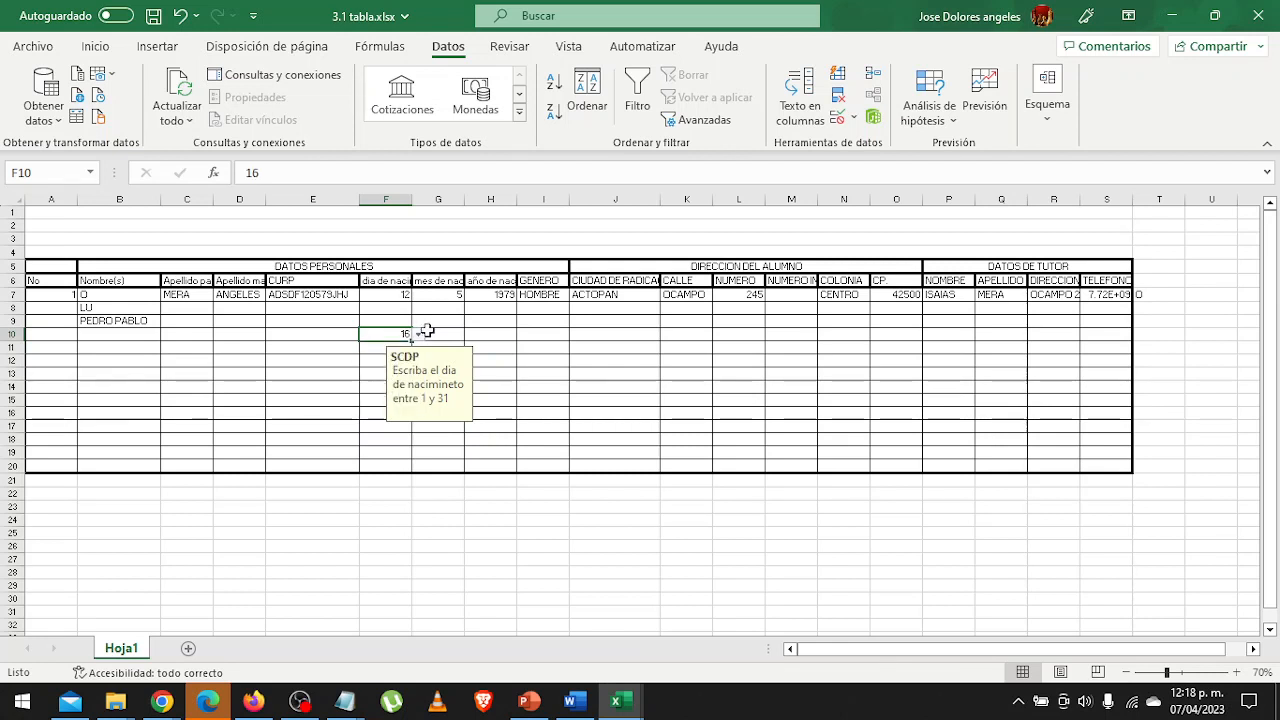
# Set the validation criterion of the birth-month cells G7:G20 to a list (Lista).
pyautogui.click(440, 321)
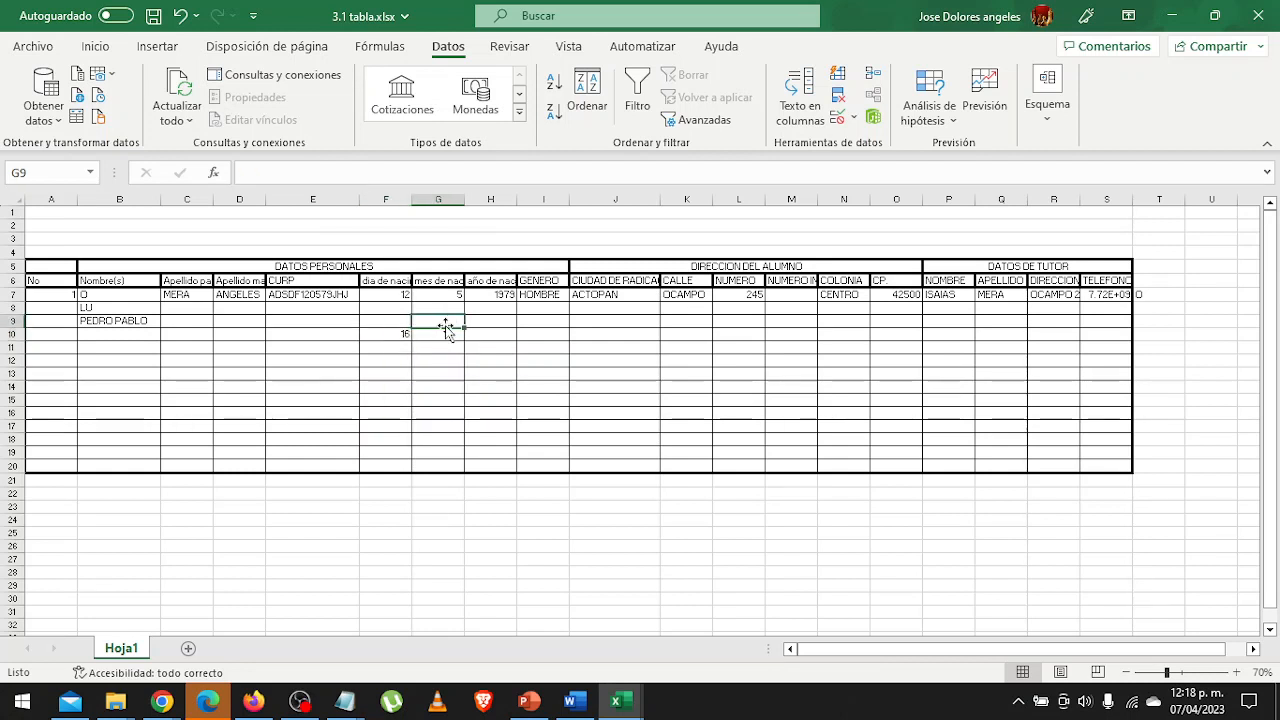
pyautogui.moveTo(456, 298); pyautogui.dragTo(430, 463)
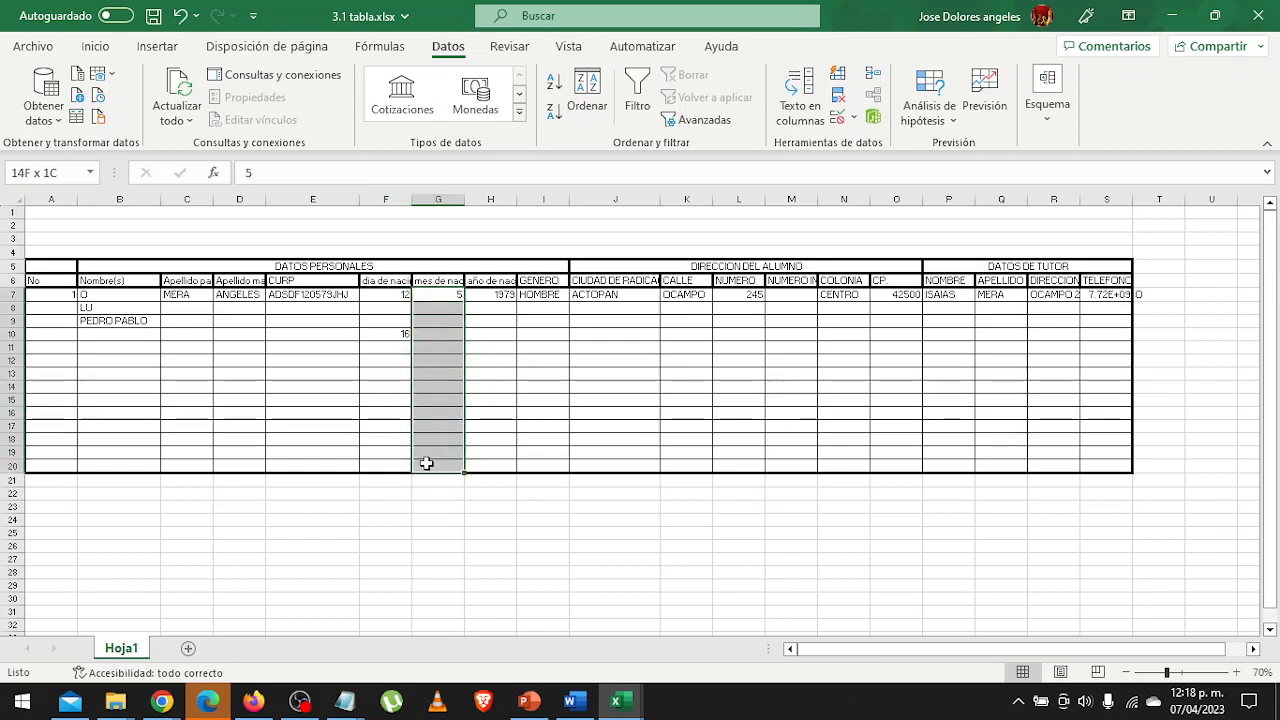
pyautogui.click(853, 117)
pyautogui.click(866, 143)
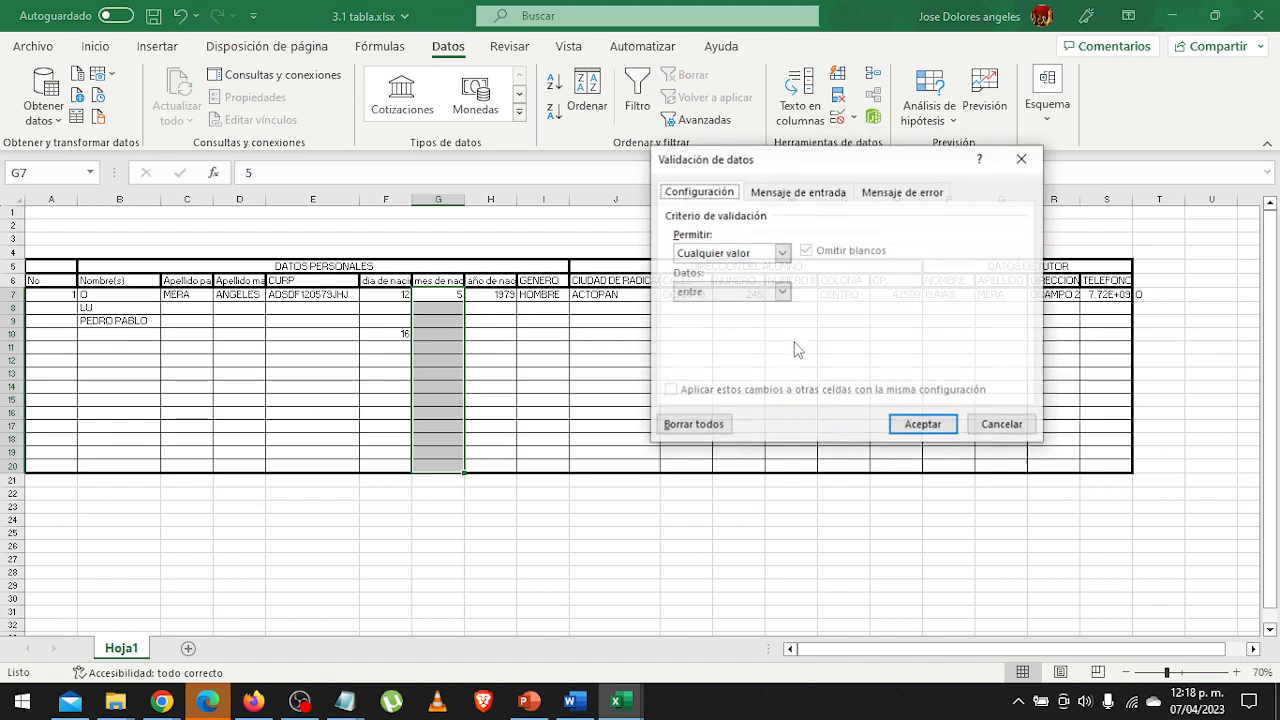
pyautogui.click(781, 254)
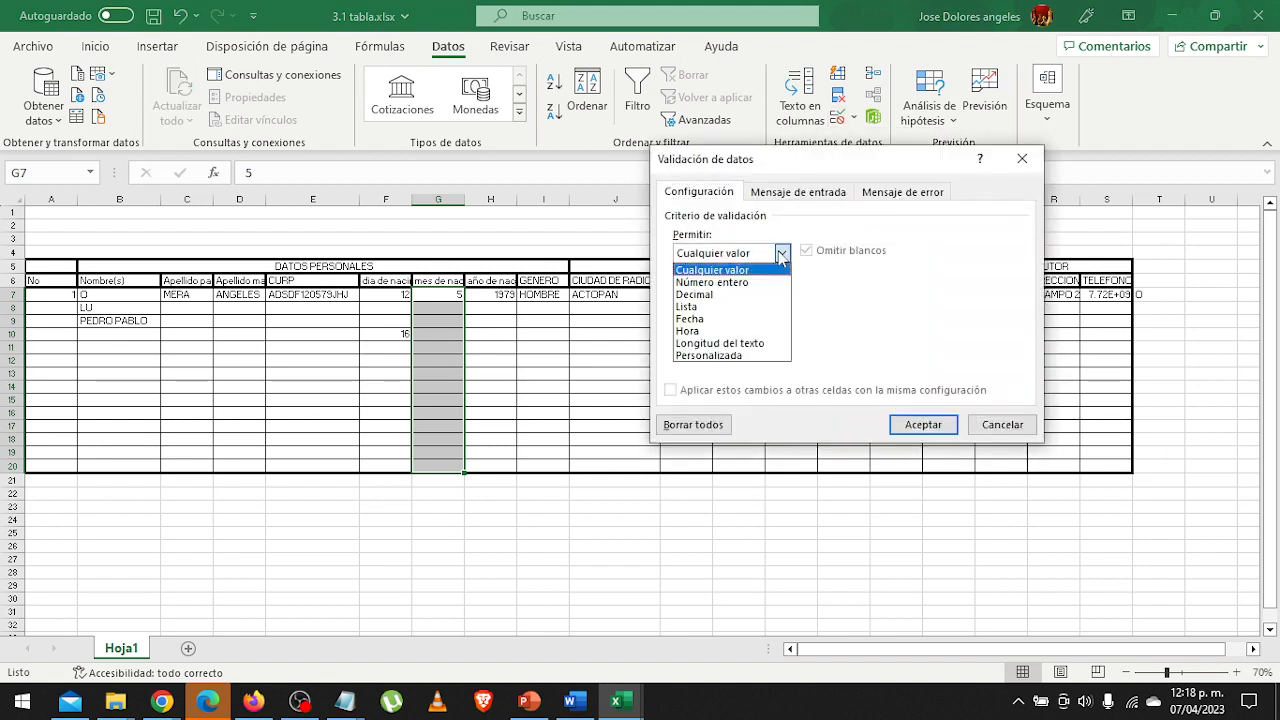
pyautogui.click(746, 312)
# Enter the months 01 through 12, separated by commas, as the source of the birth-month list.
pyautogui.click(736, 329)
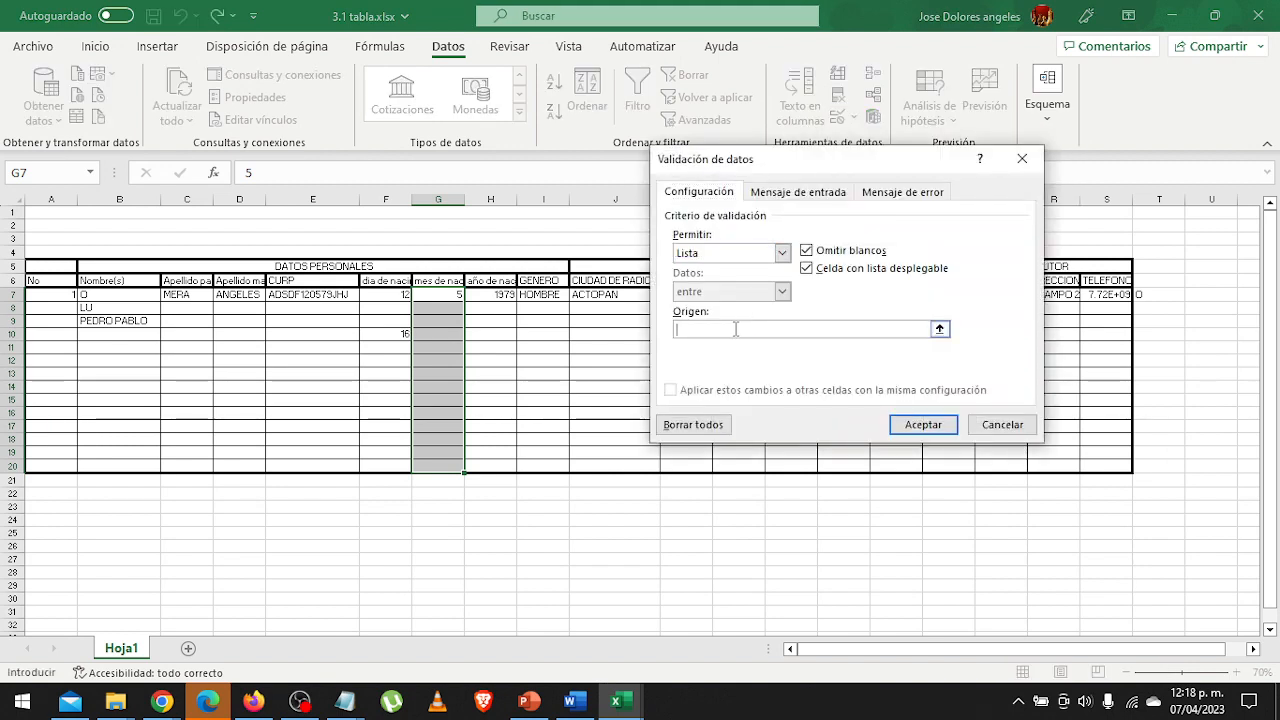
pyautogui.write('01,02,03,')
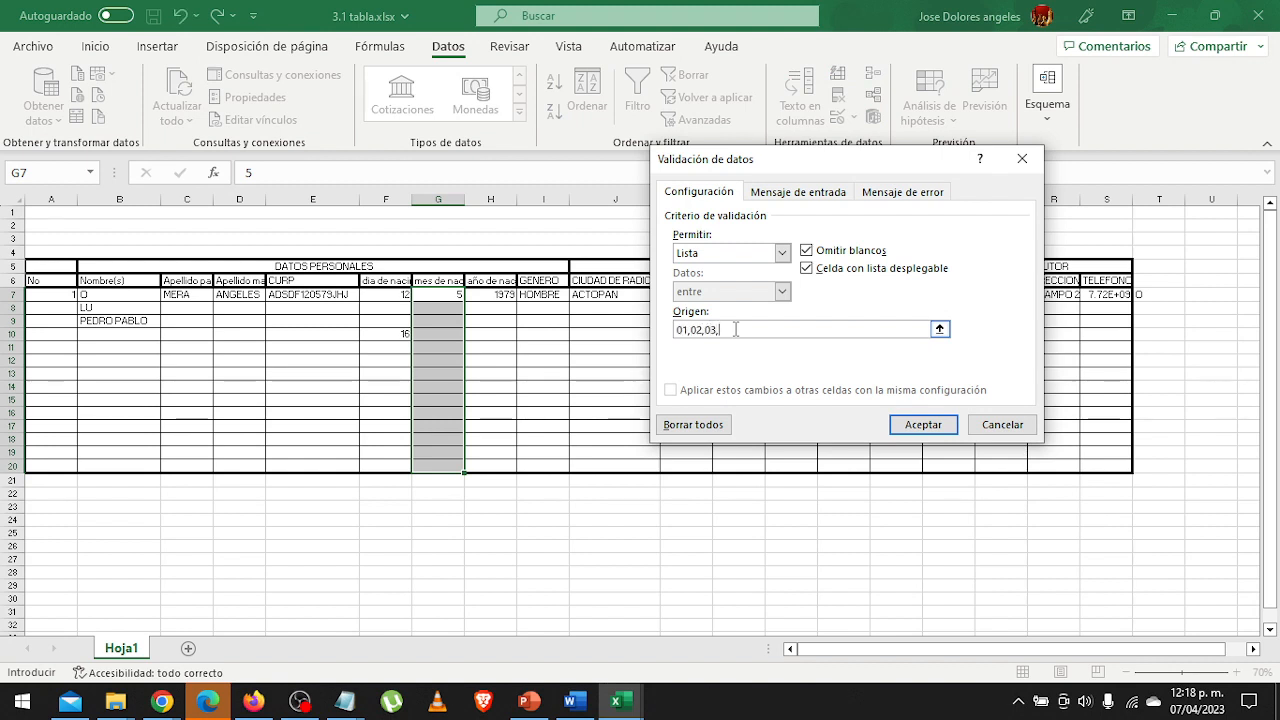
pyautogui.write('04,05,06,07,08')
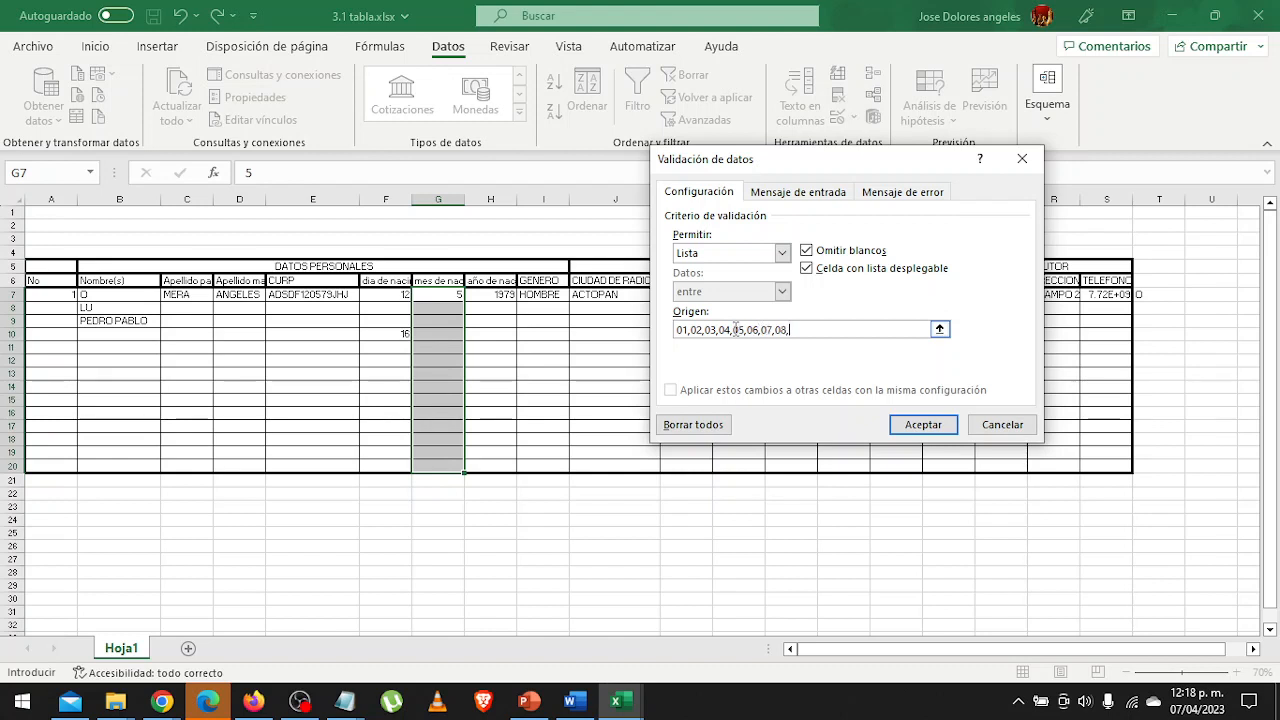
pyautogui.write(',09,10,11,12')
# Set SCDP as the title of both the input message and the error message for the birth-month cells.
pyautogui.click(798, 191)
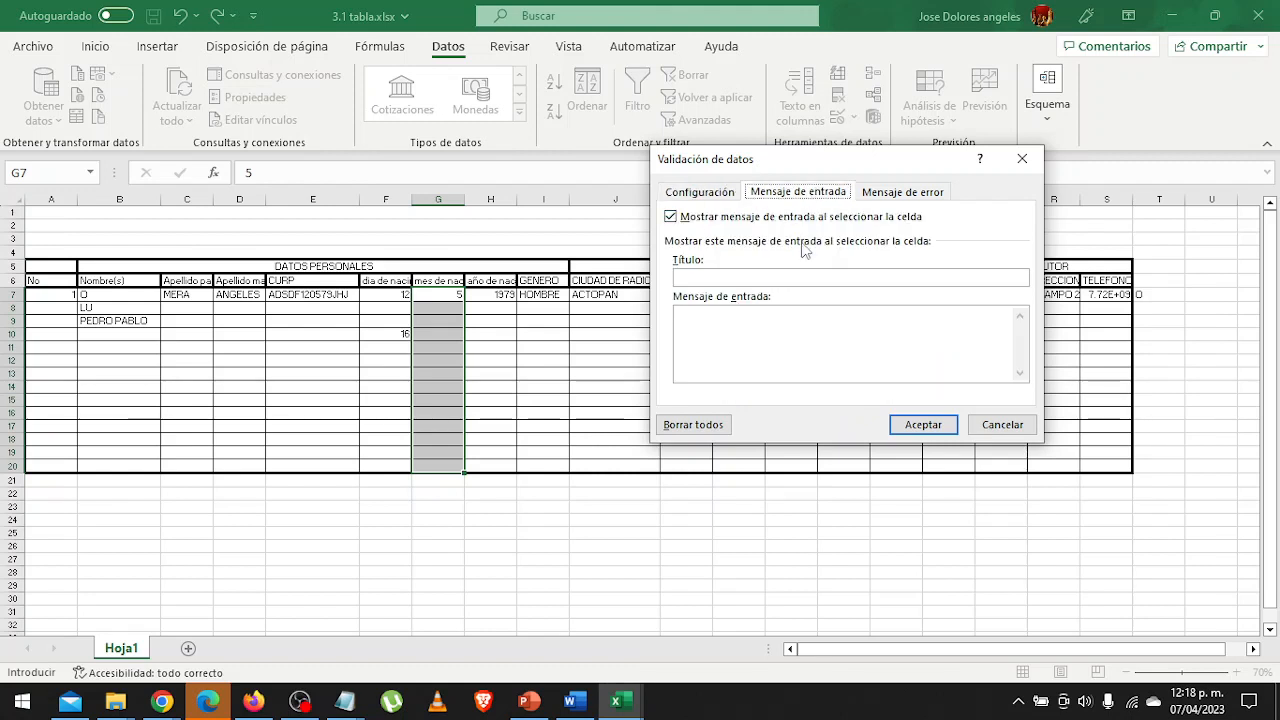
pyautogui.click(785, 280)
pyautogui.write('UCEM')
pyautogui.click(914, 194)
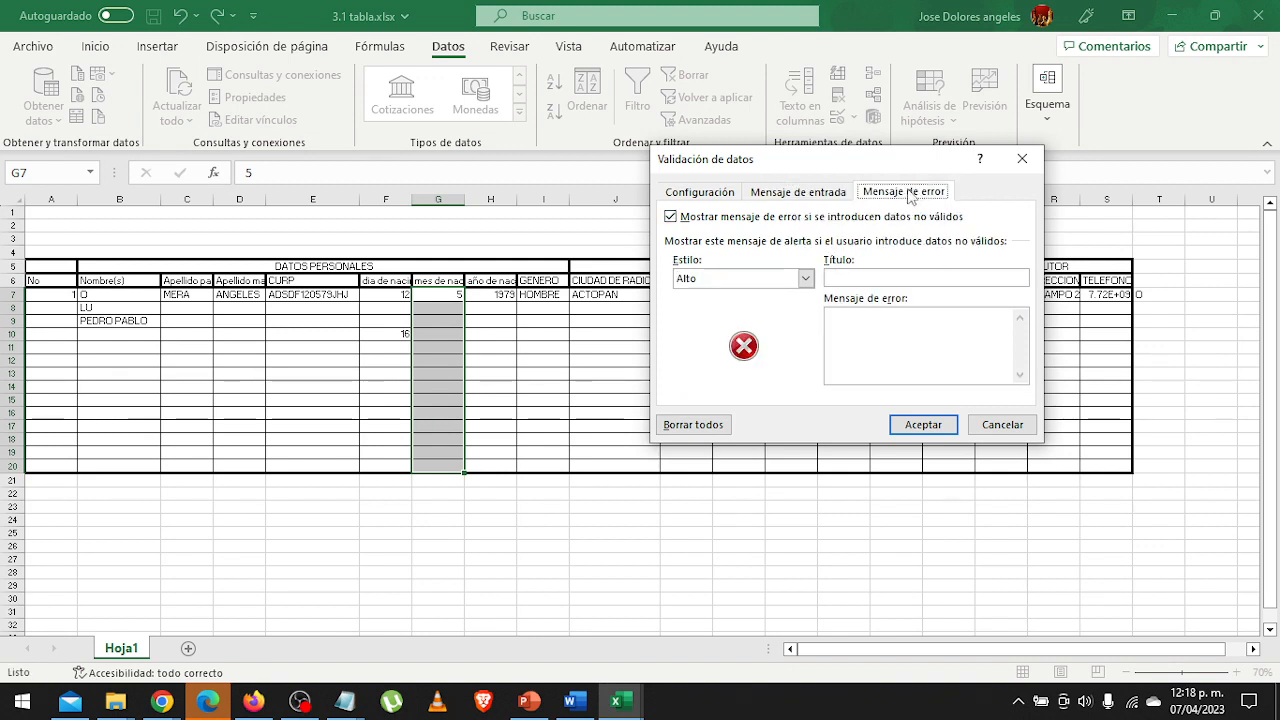
pyautogui.click(832, 277)
pyautogui.write('SCDP')
# Enter "Seleccione el numero de mes" as the input message for the birth-month cells.
pyautogui.click(798, 191)
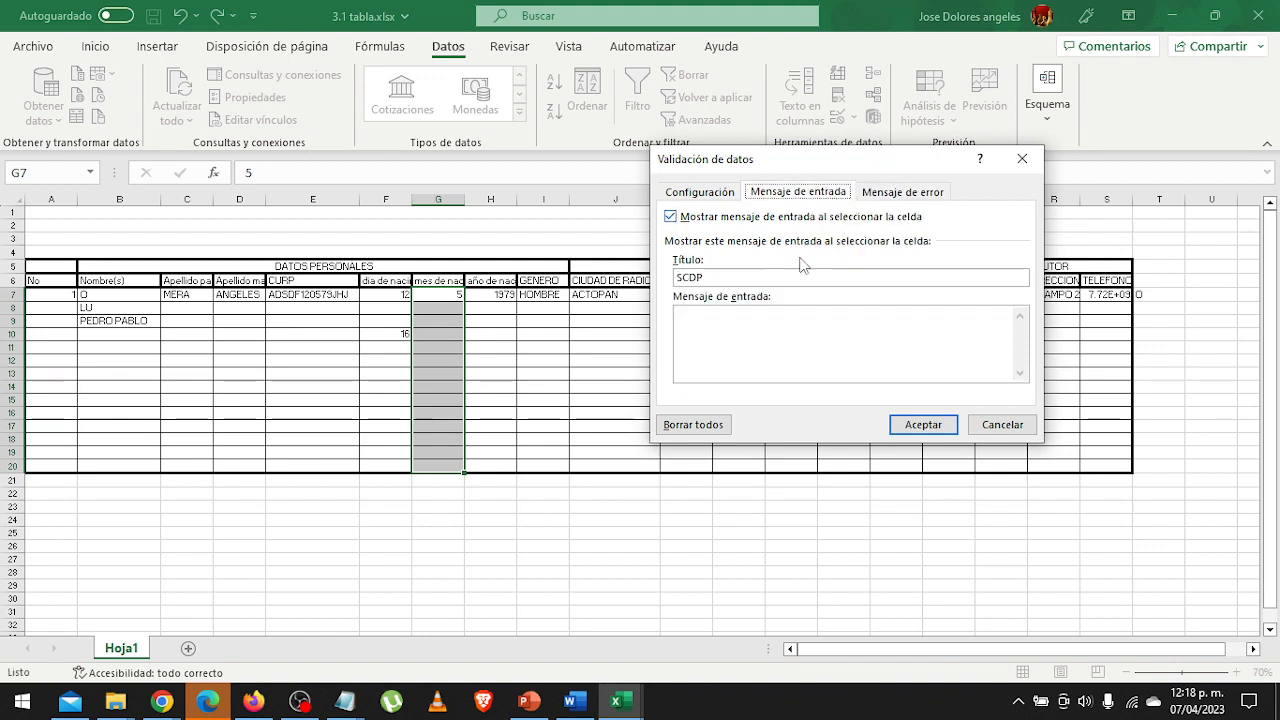
pyautogui.click(771, 340)
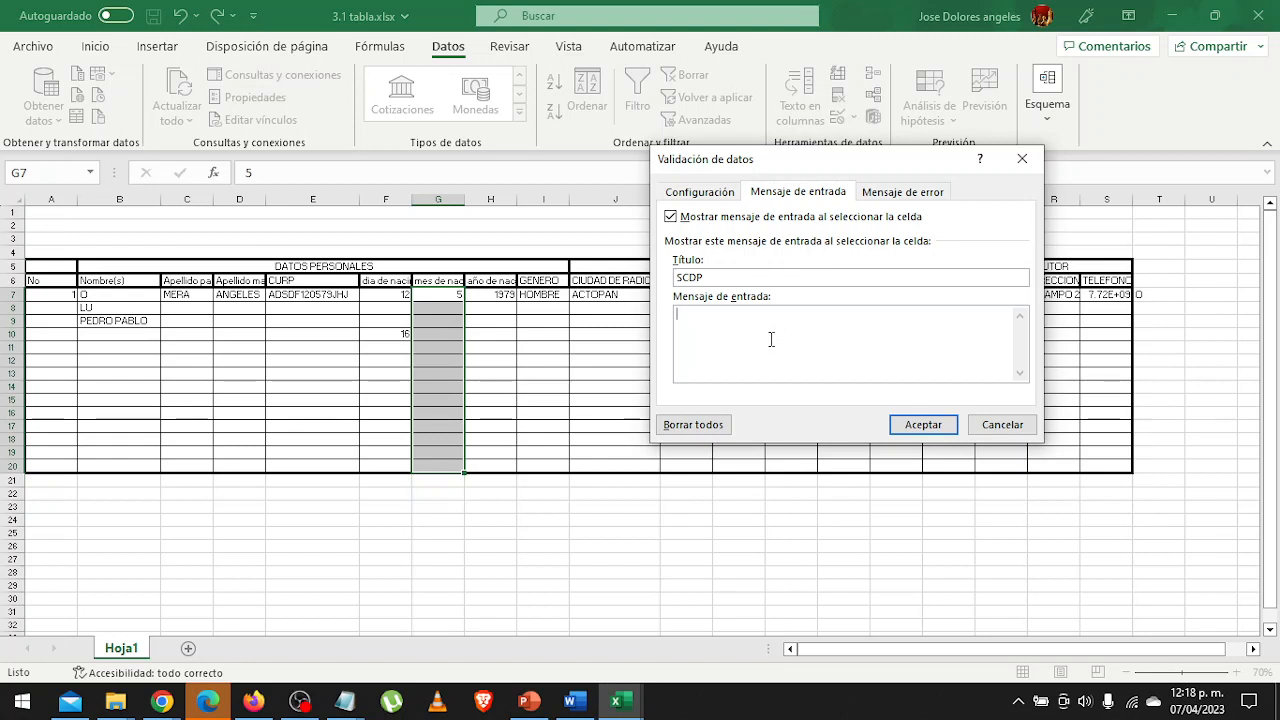
pyautogui.write('Seleccion')
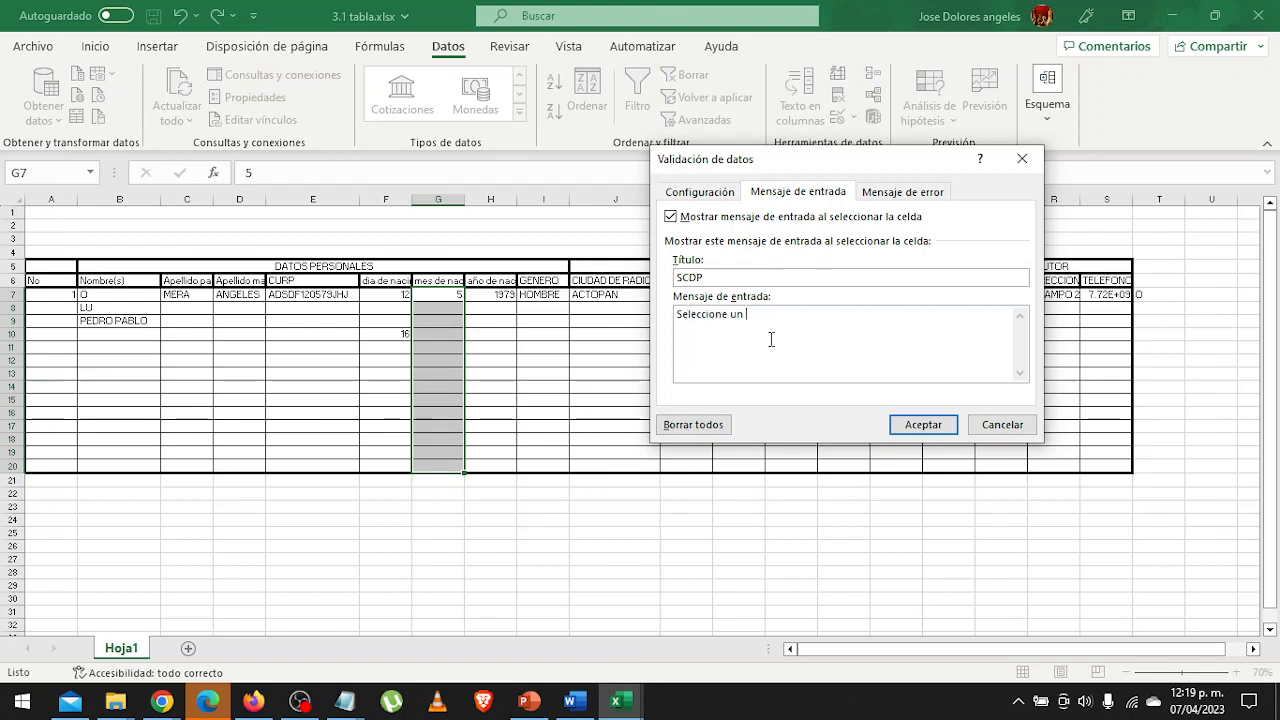
pyautogui.write('el numero de mes')
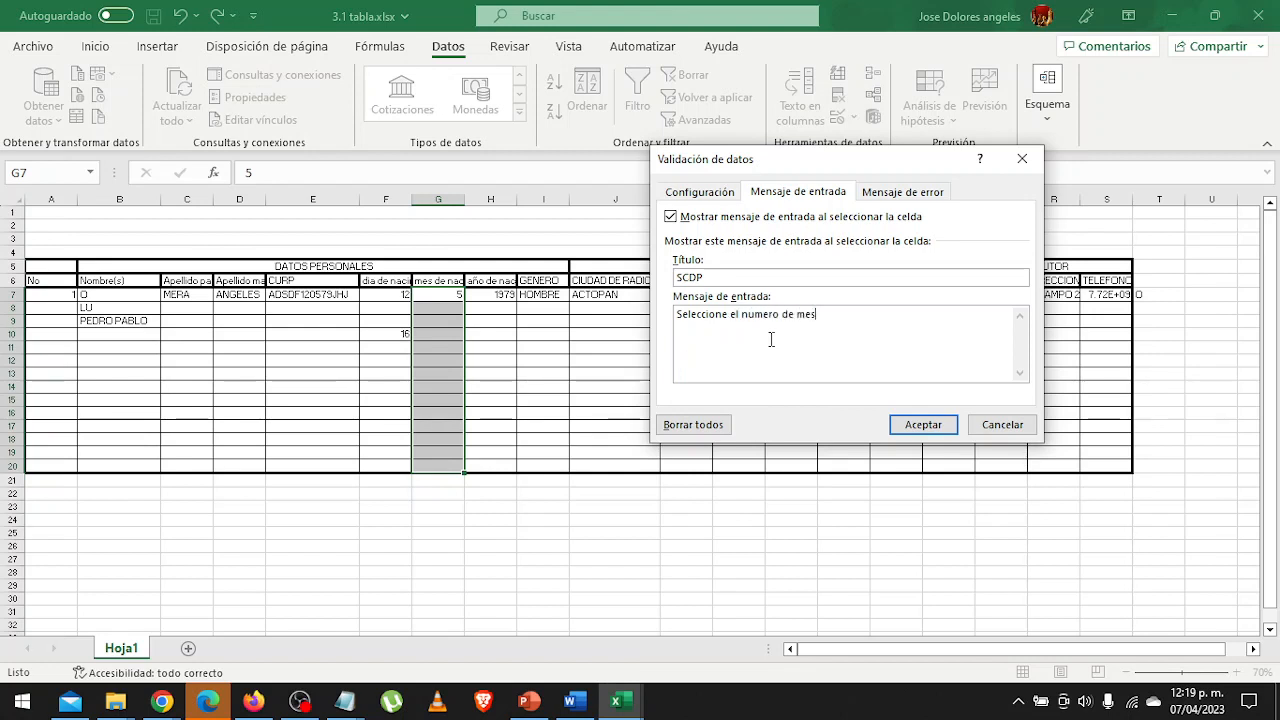
# Enter the error message "Solo se puede eleginr un numero que represente al mes." and apply the birth-month validation.
pyautogui.click(878, 191)
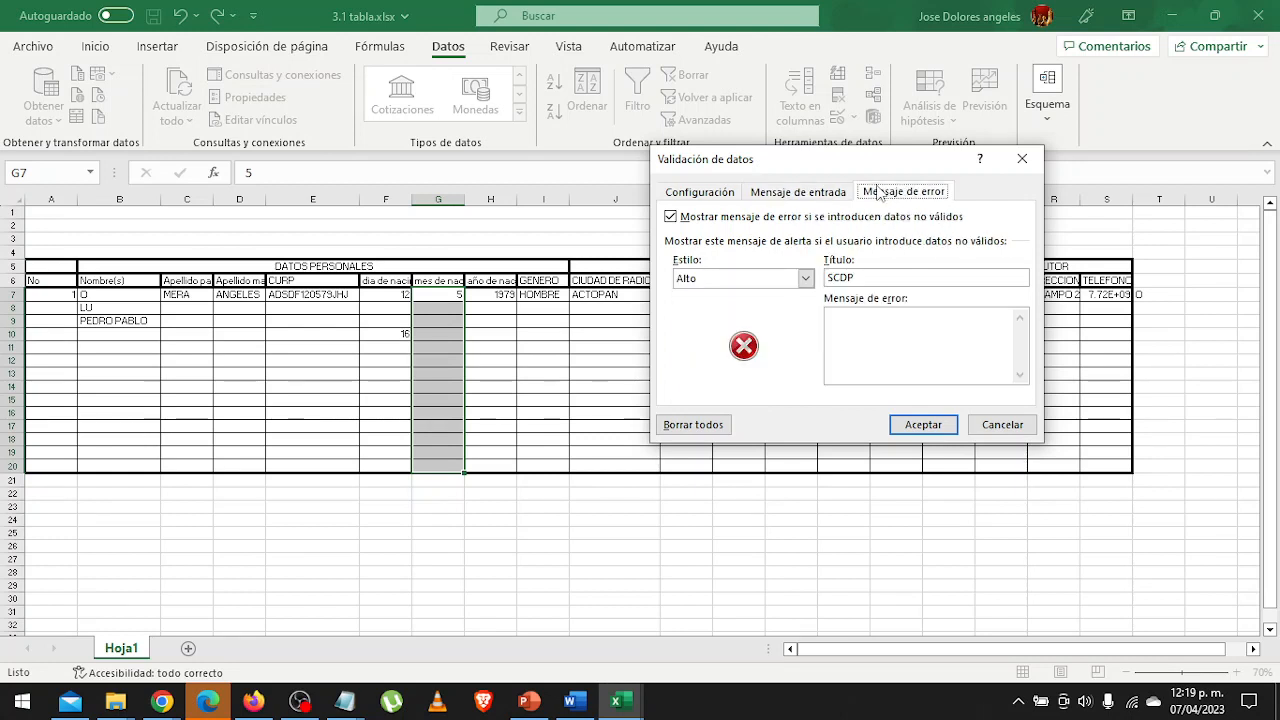
pyautogui.click(889, 345)
pyautogui.write('Solo se puede elegin')
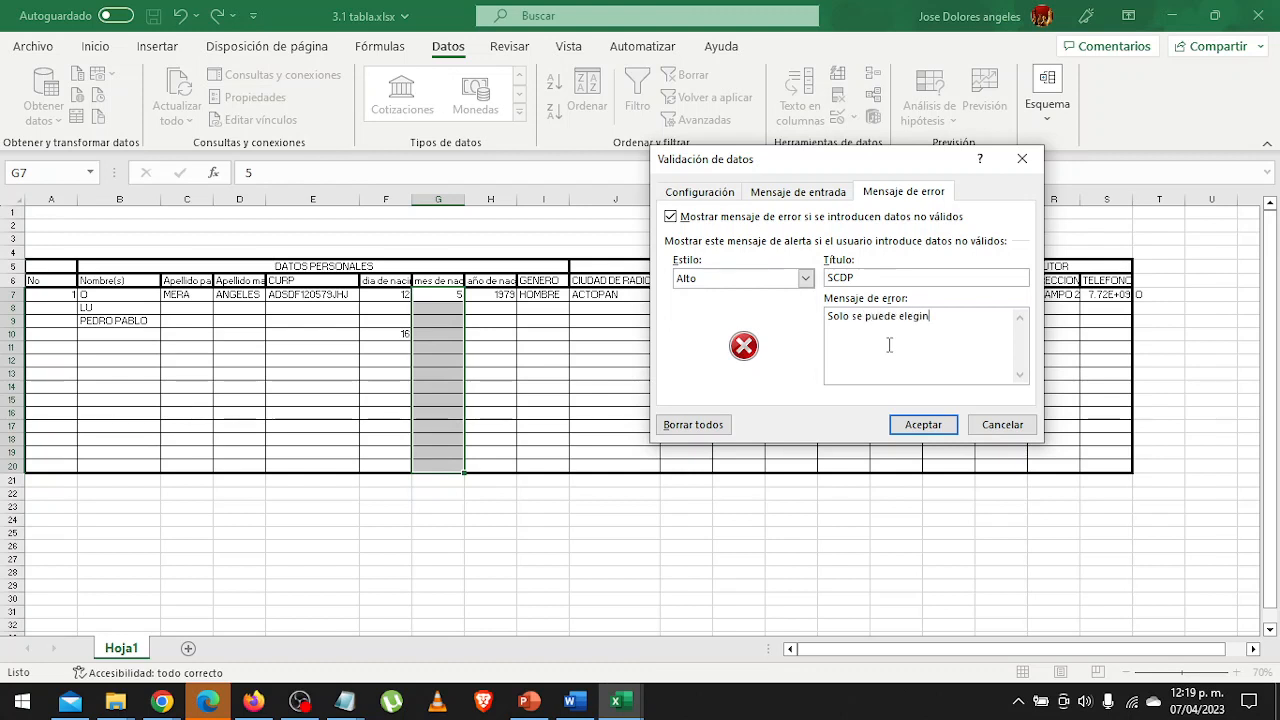
pyautogui.write('r un munero d')
pyautogui.write('e')
pyautogui.press('BackSpace')
pyautogui.press('BackSpace')
pyautogui.press('BackSpace')
pyautogui.press('BackSpace')
pyautogui.press('BackSpace')
pyautogui.press('BackSpace')
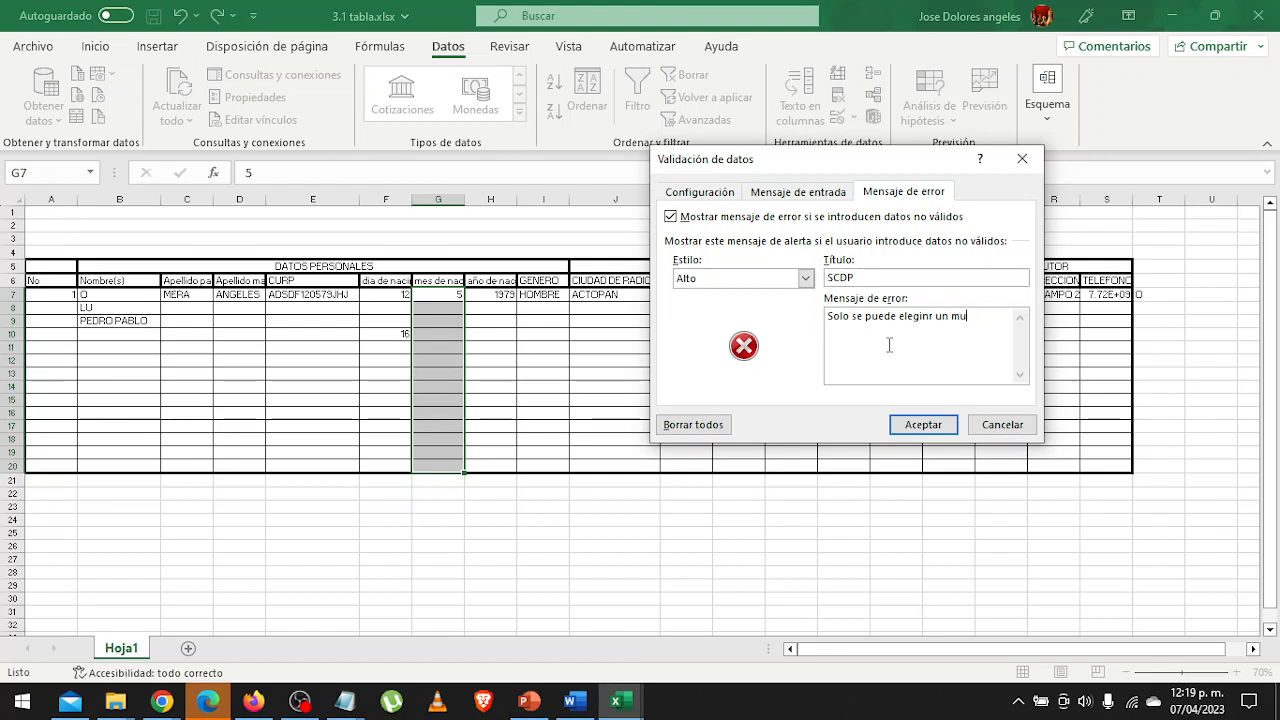
pyautogui.write('numero que n')
pyautogui.write('epresente al mes.')
pyautogui.click(923, 424)
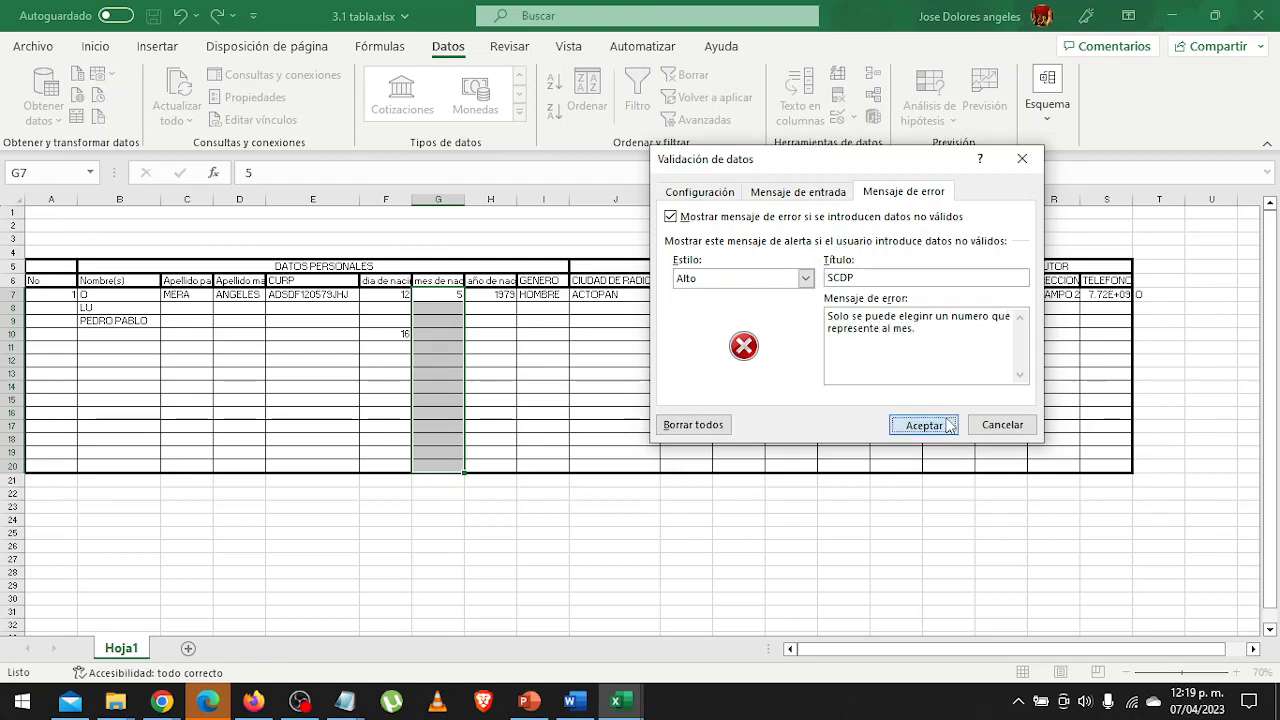
# Test the birth-month drop-down list by choosing 01 in cell G8 and 02 in cell G10.
pyautogui.click(434, 307)
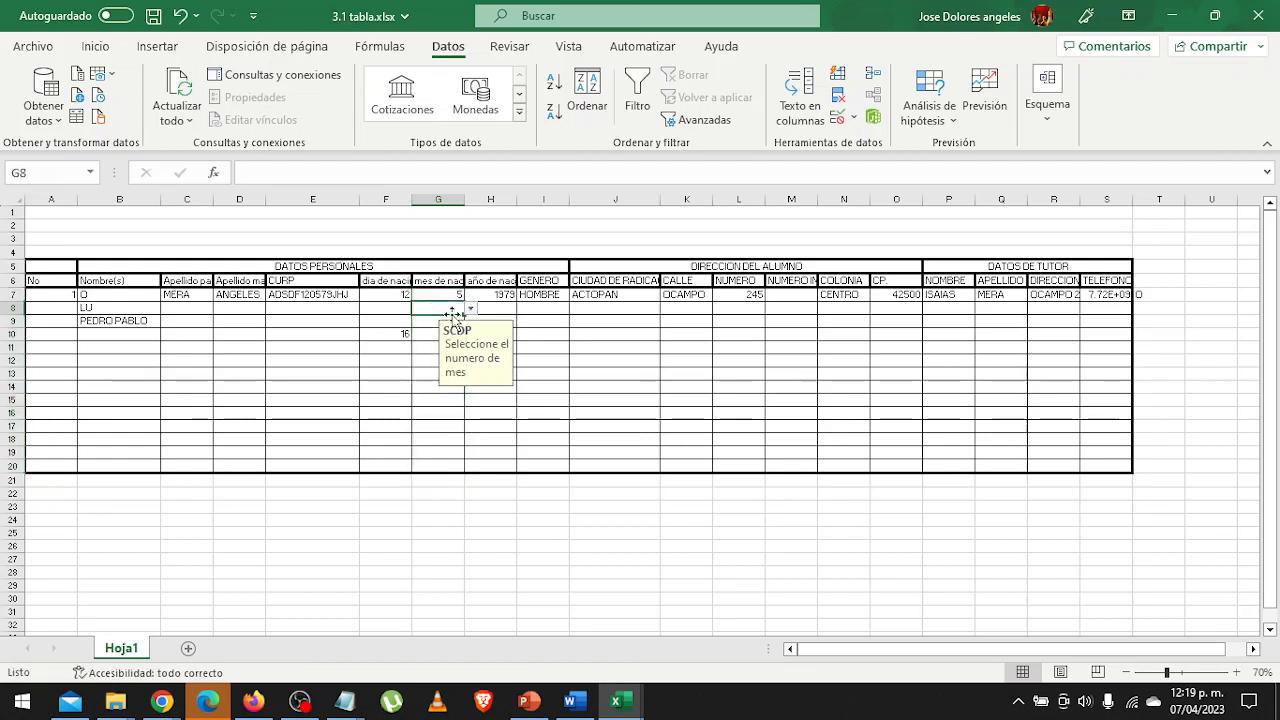
pyautogui.click(470, 310)
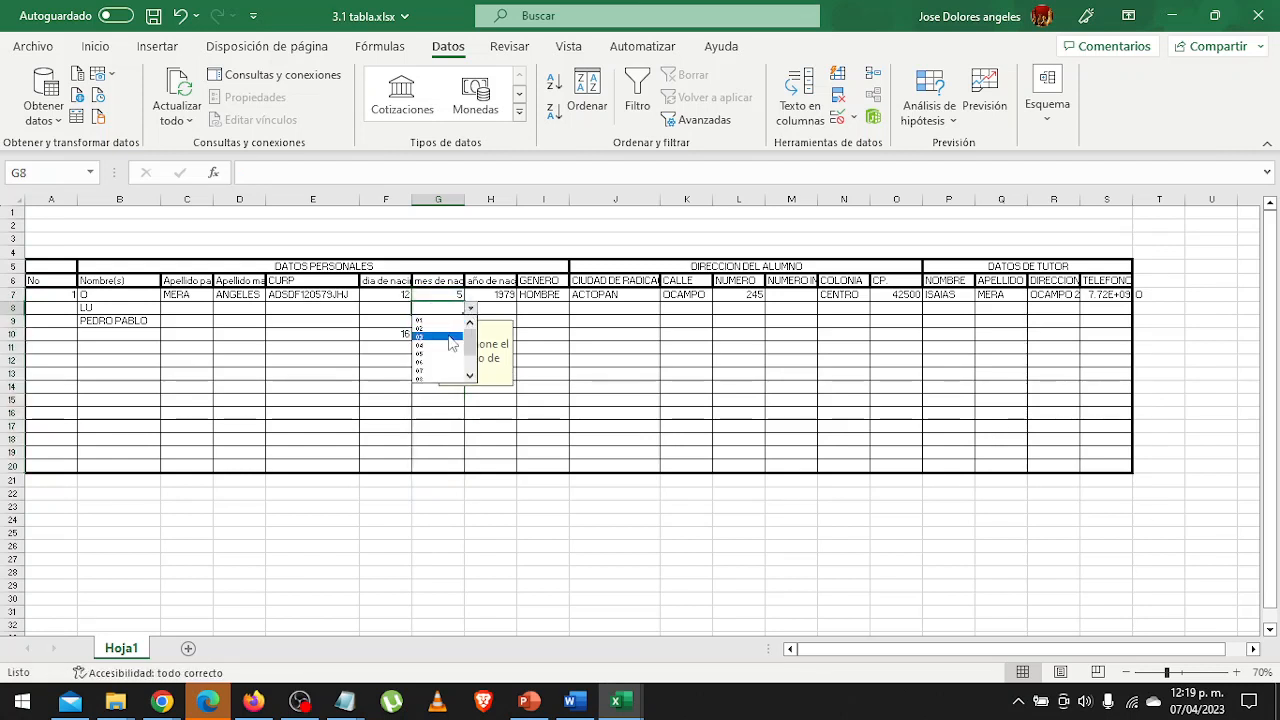
pyautogui.click(424, 319)
pyautogui.click(432, 334)
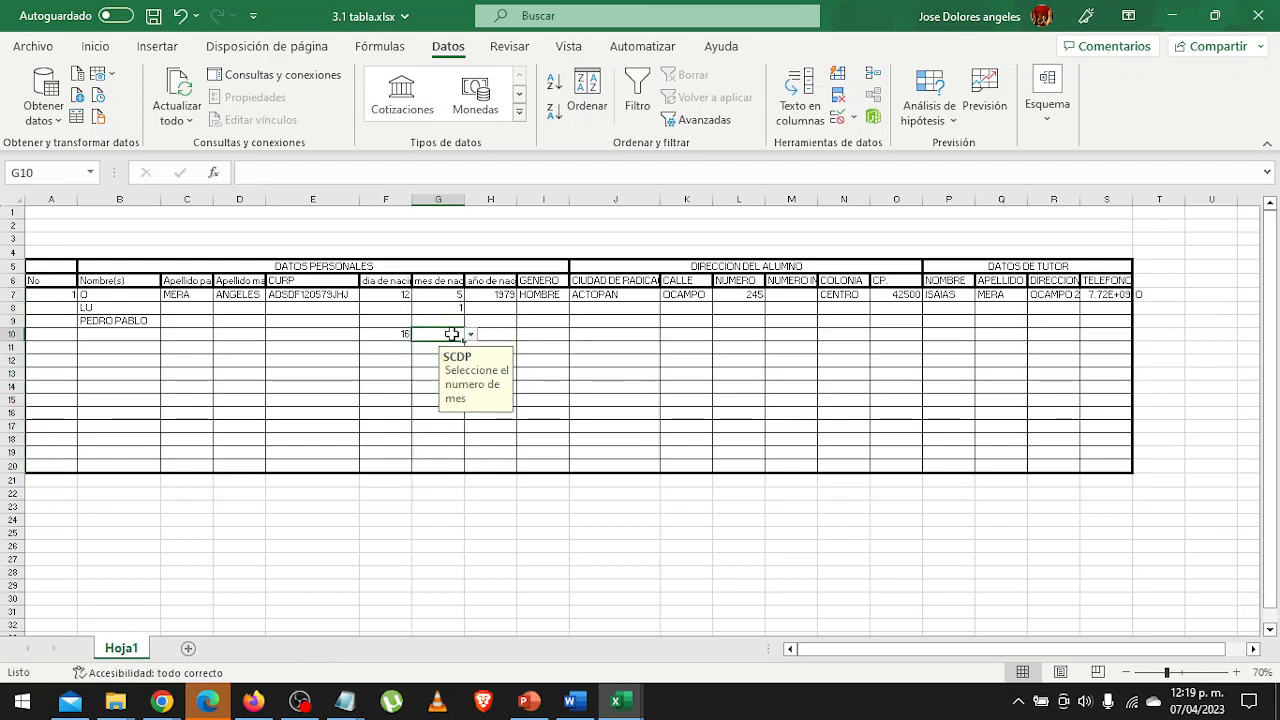
pyautogui.click(470, 335)
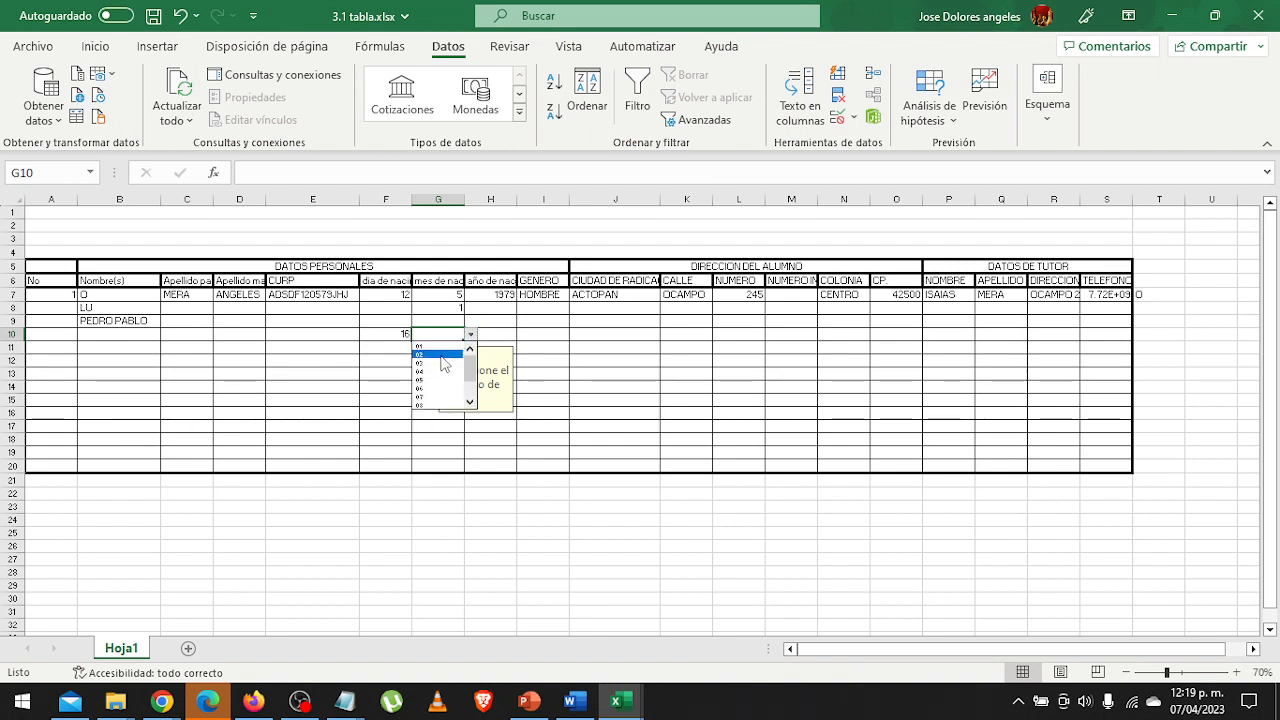
pyautogui.click(441, 356)
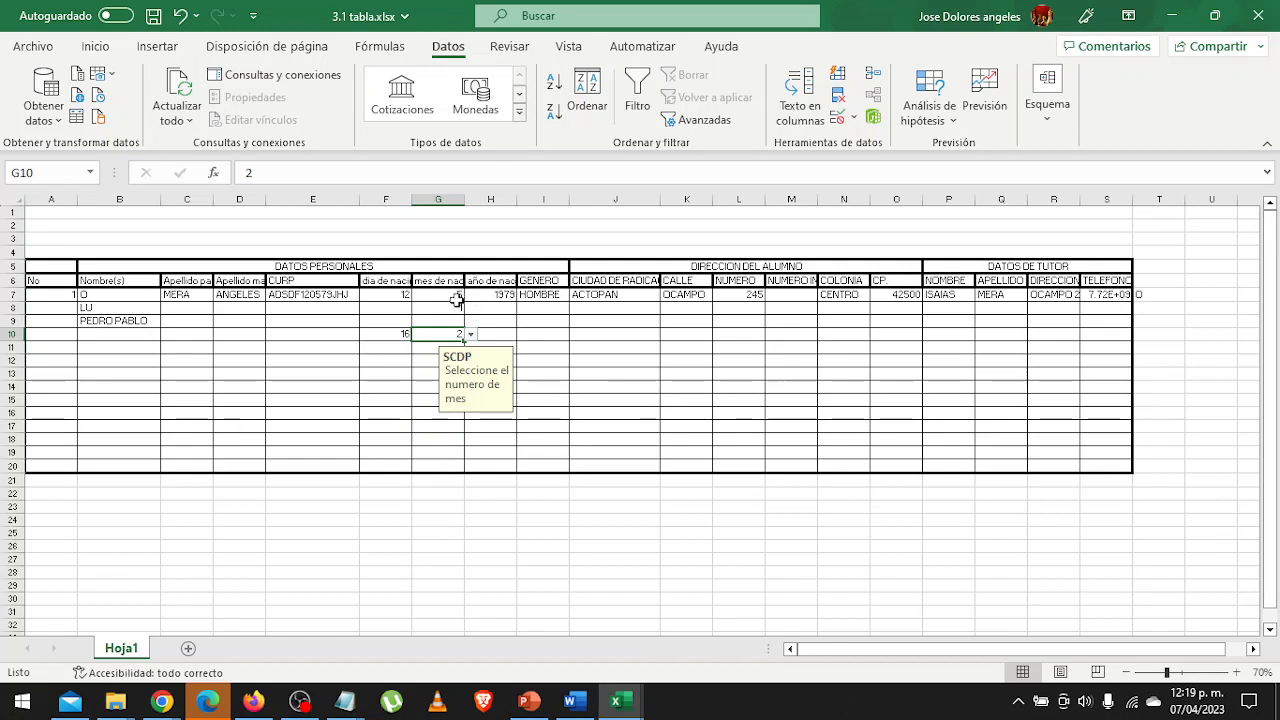
pyautogui.moveTo(440, 298); pyautogui.dragTo(435, 448)
pyautogui.click(472, 386)
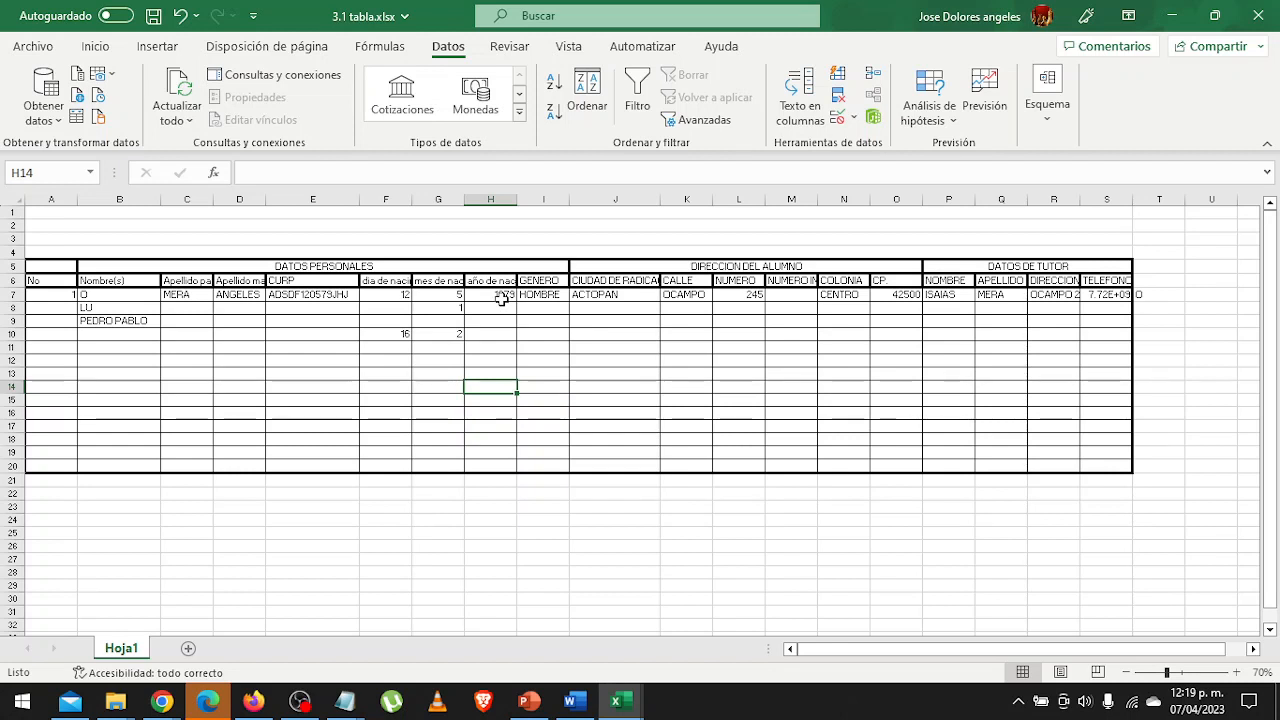
# Set the validation of the birth-year cells H7:H20 to allow only whole numbers (Número entero) using the "entre" condition.
pyautogui.moveTo(500, 298); pyautogui.dragTo(497, 462)
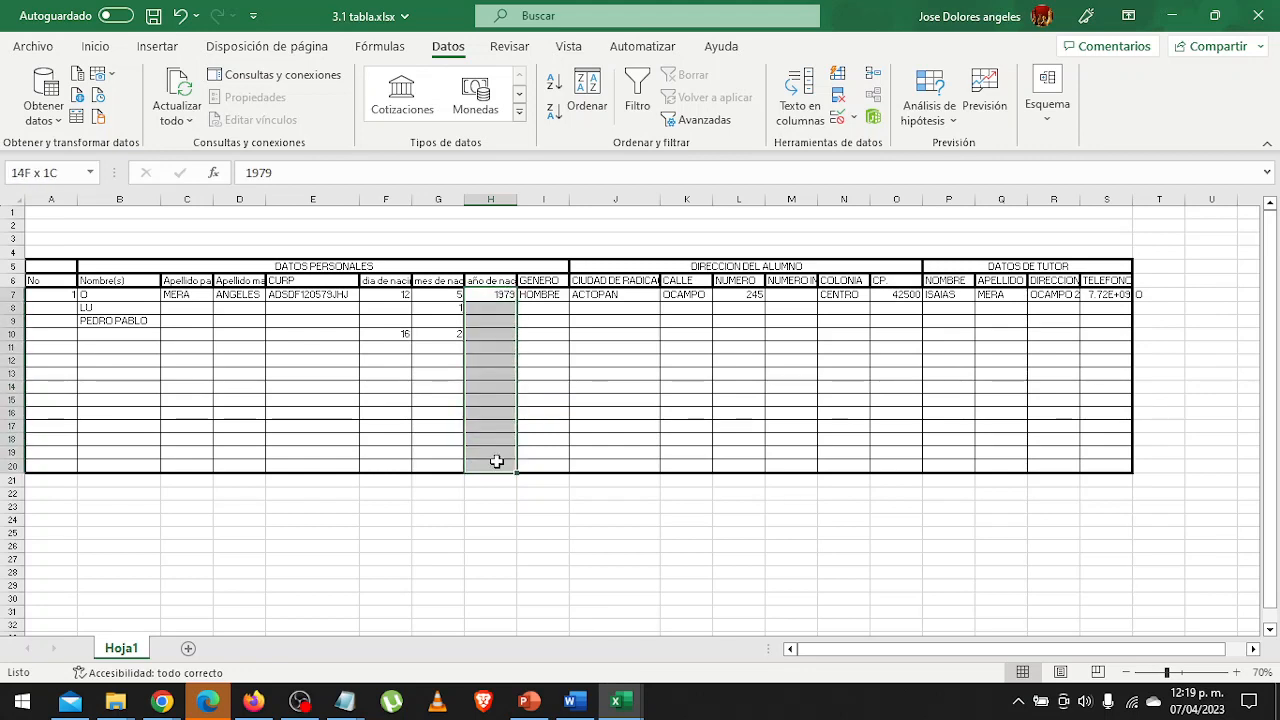
pyautogui.click(838, 118)
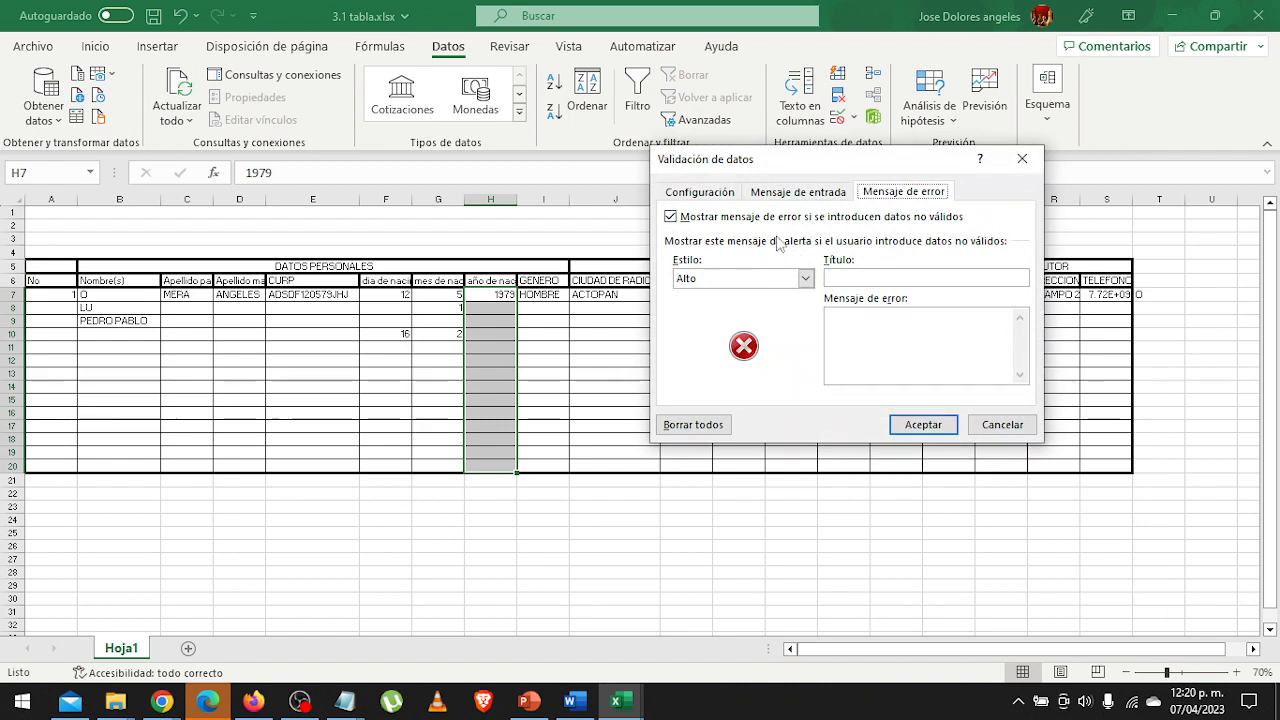
pyautogui.click(709, 191)
pyautogui.click(781, 253)
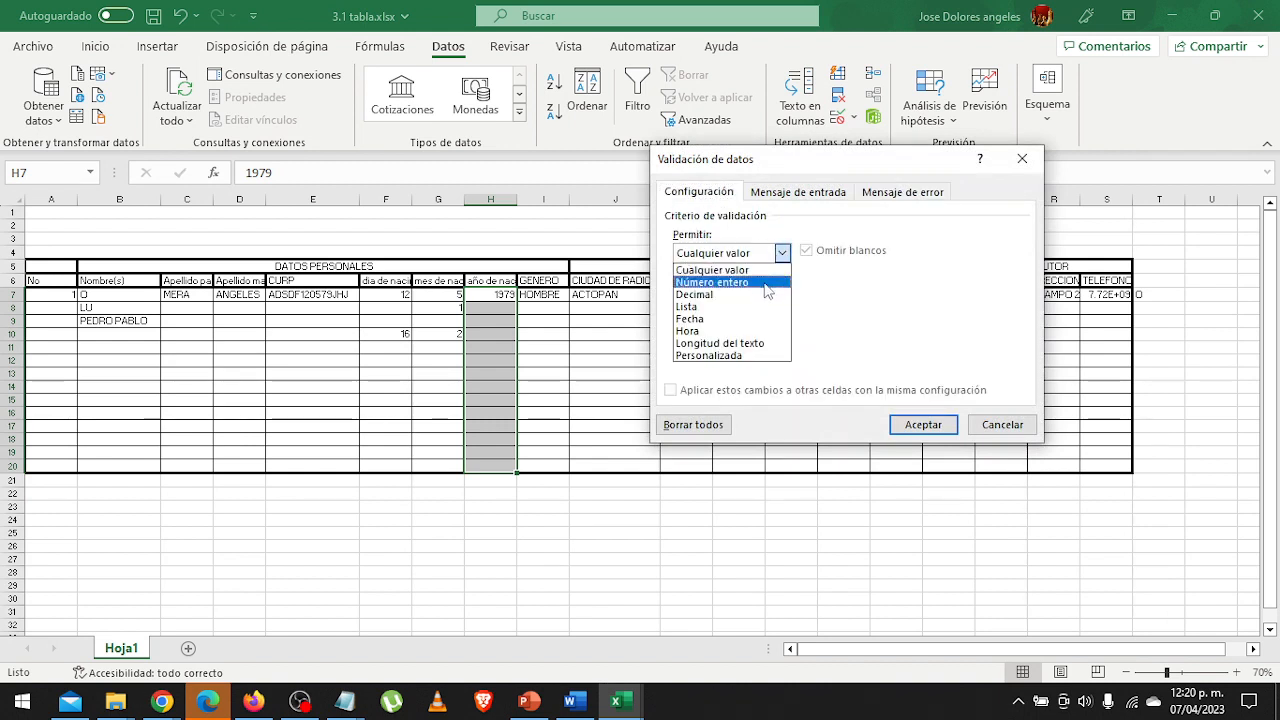
pyautogui.click(765, 284)
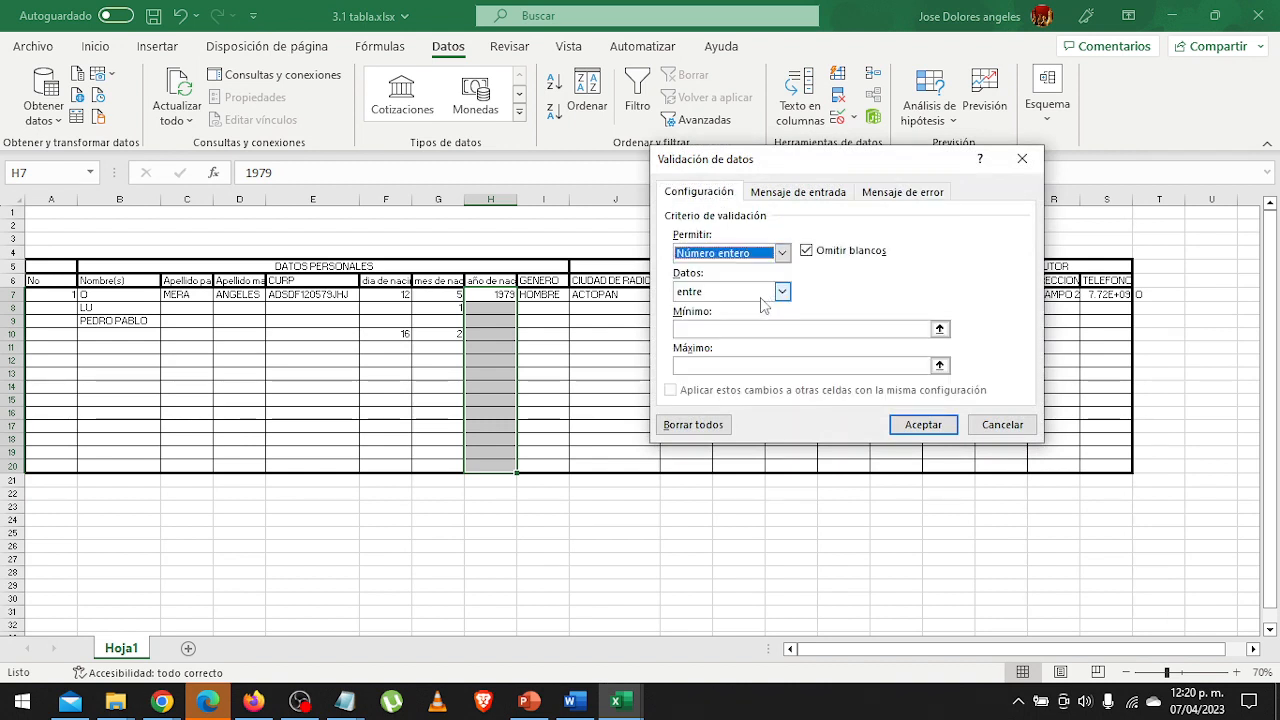
pyautogui.click(741, 329)
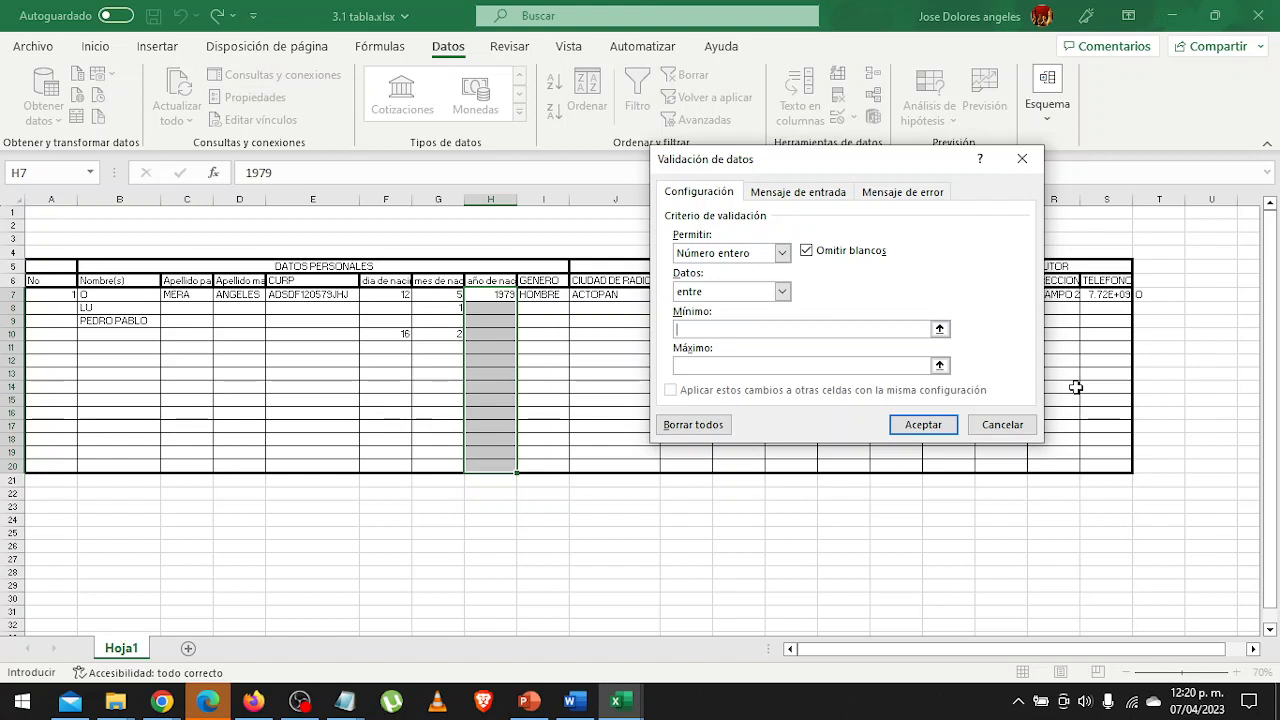
pyautogui.write('2017')
pyautogui.click(770, 367)
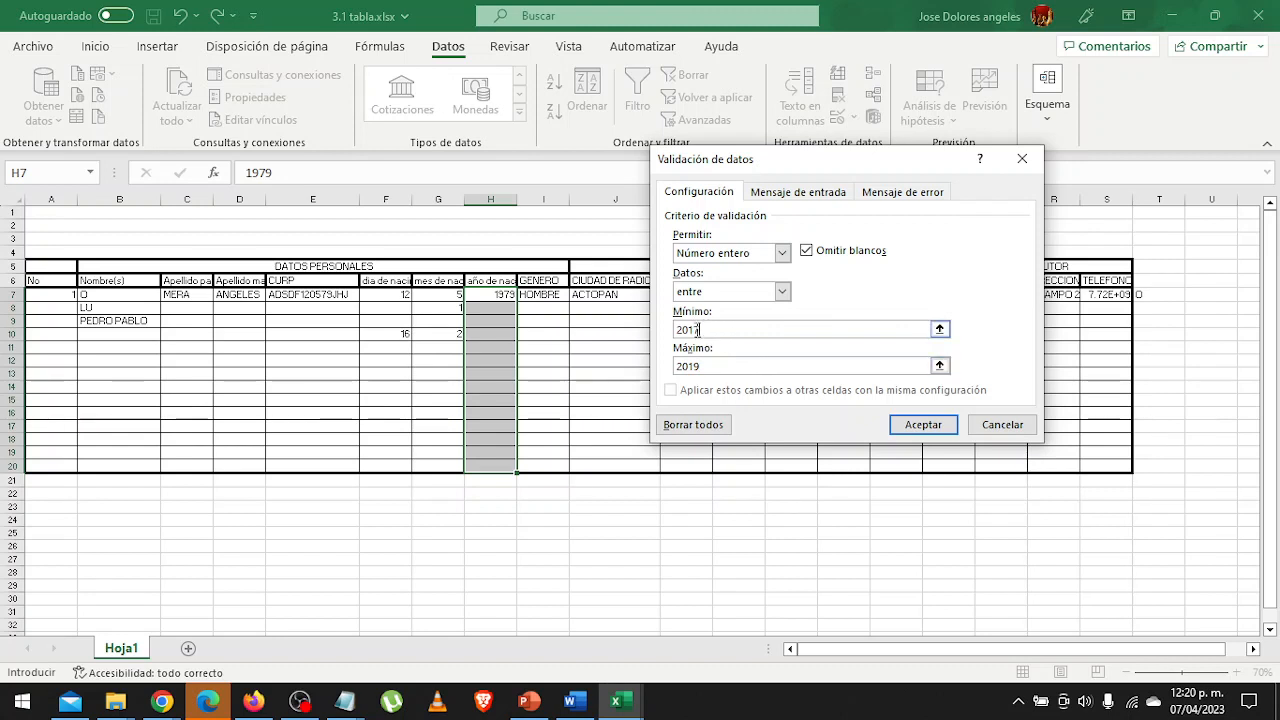
pyautogui.click(705, 328)
pyautogui.click(807, 195)
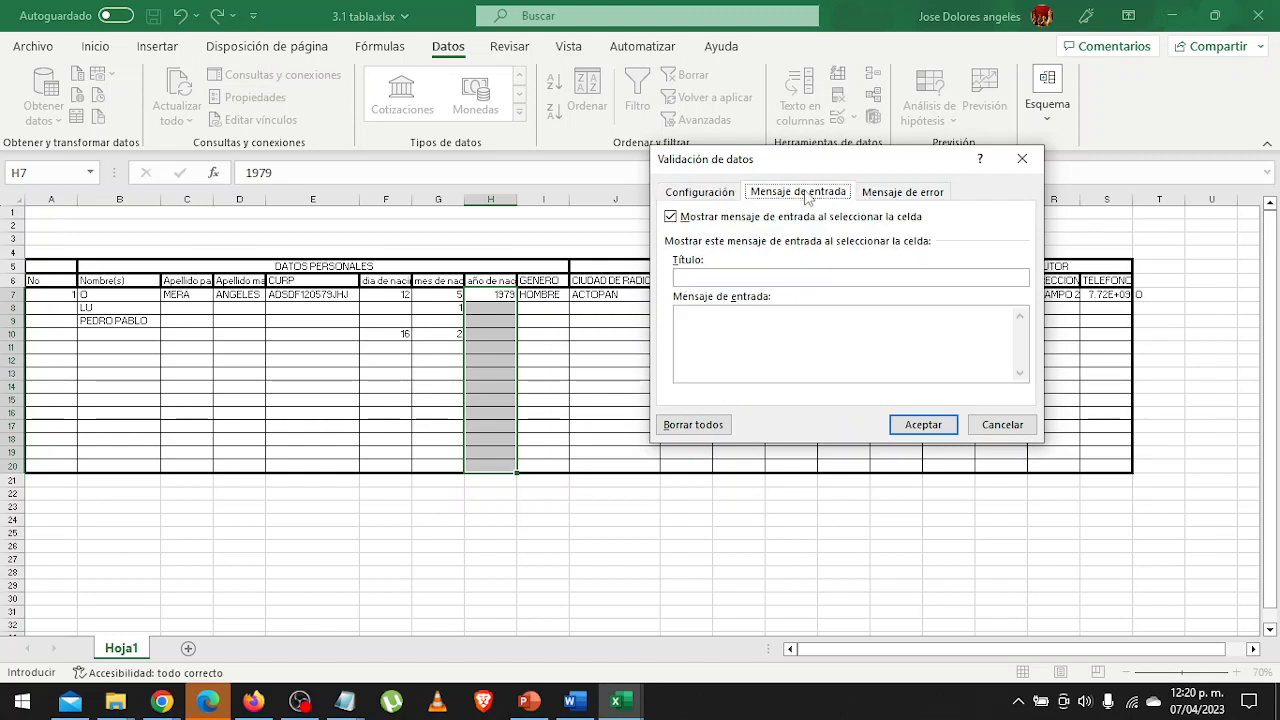
pyautogui.click(903, 199)
pyautogui.click(806, 278)
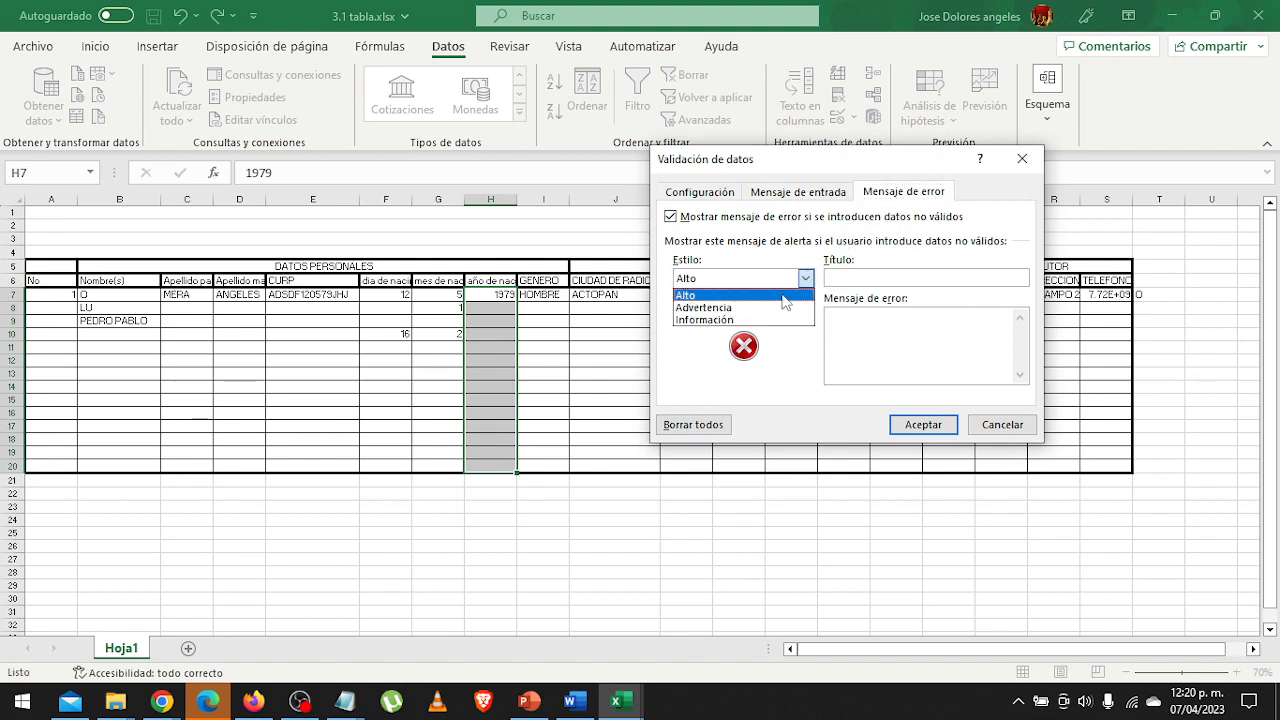
pyautogui.click(775, 307)
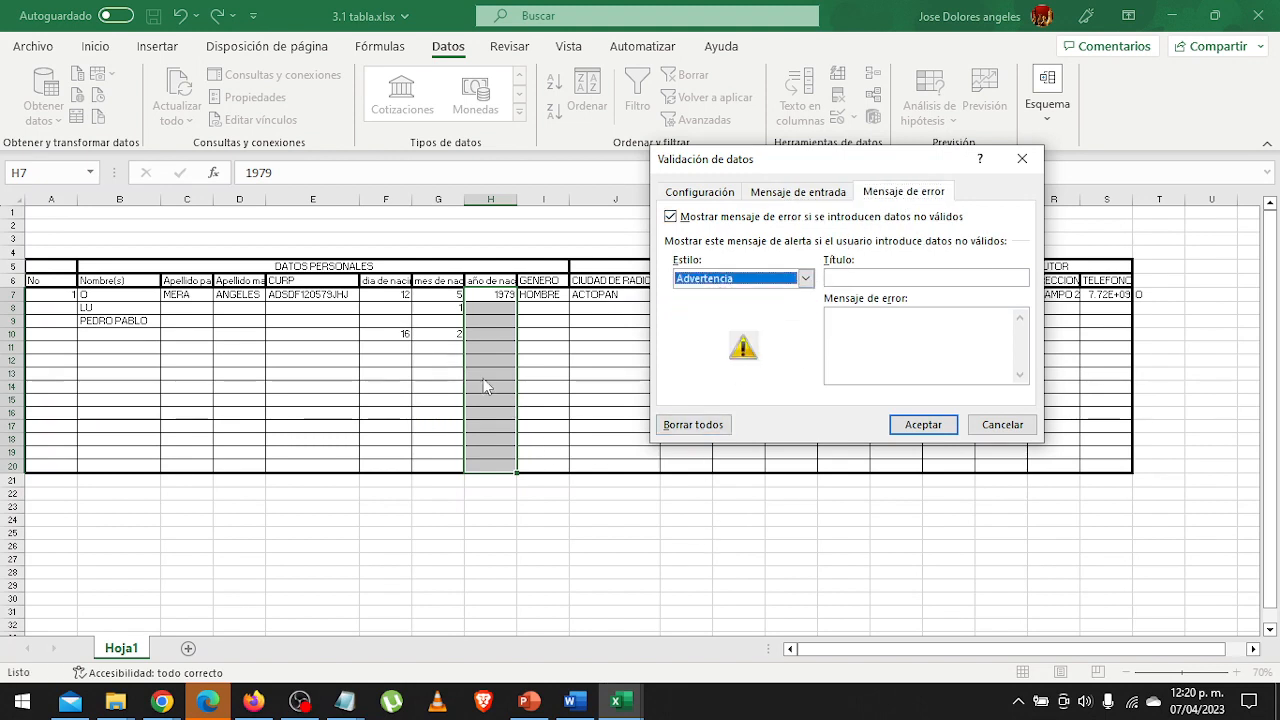
pyautogui.click(980, 426)
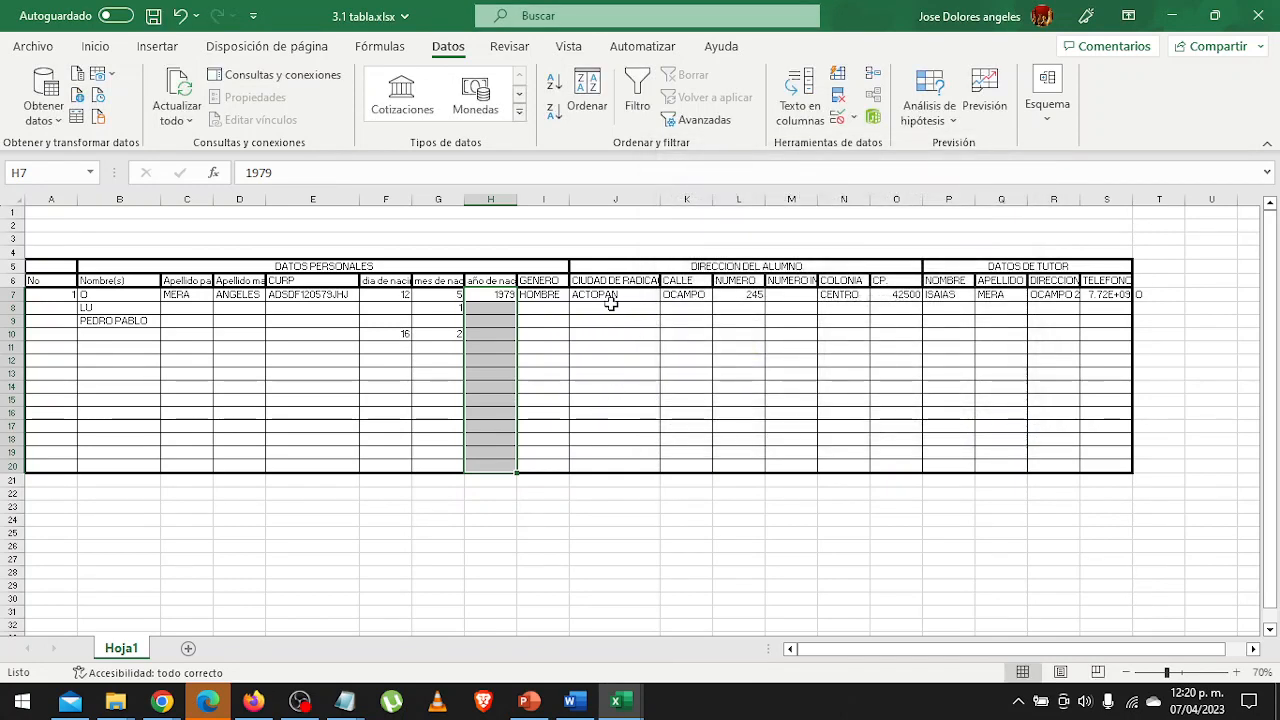
# Add a new sheet and start a city list with the heading Ciudades in A1, Actopan in A2 and Pachuca in A3.
pyautogui.moveTo(608, 295); pyautogui.dragTo(595, 456)
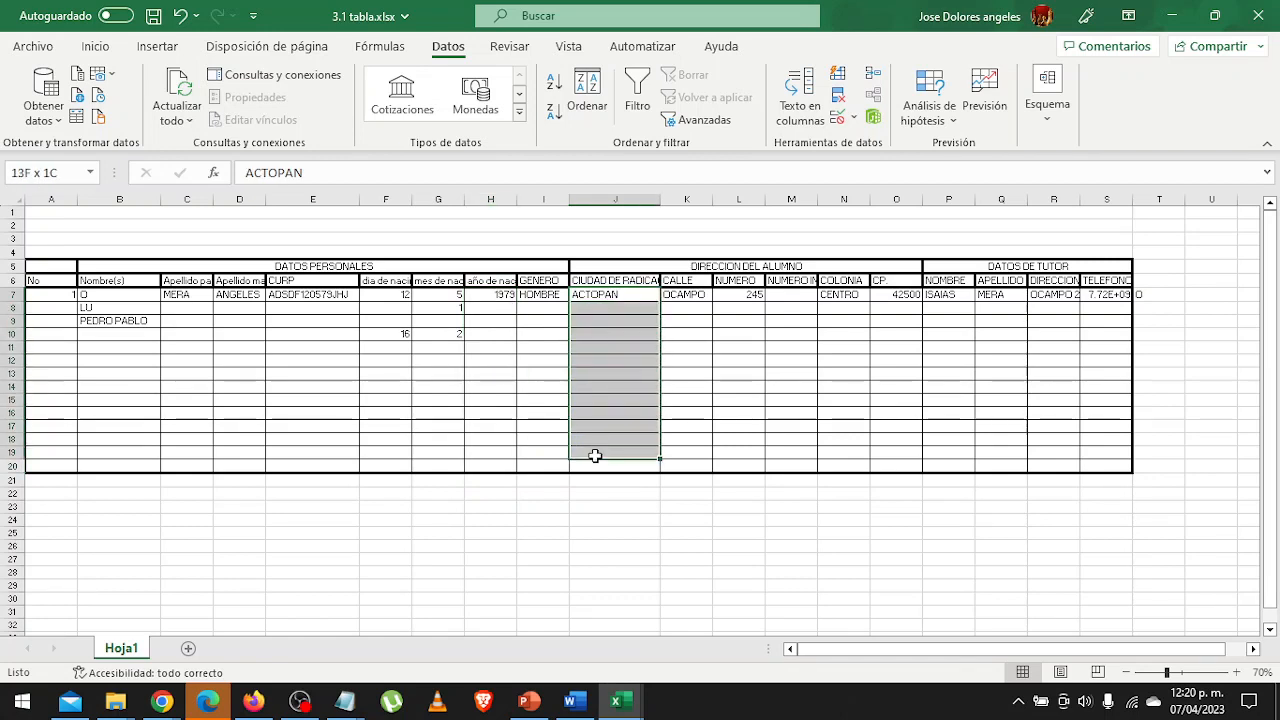
pyautogui.click(188, 648)
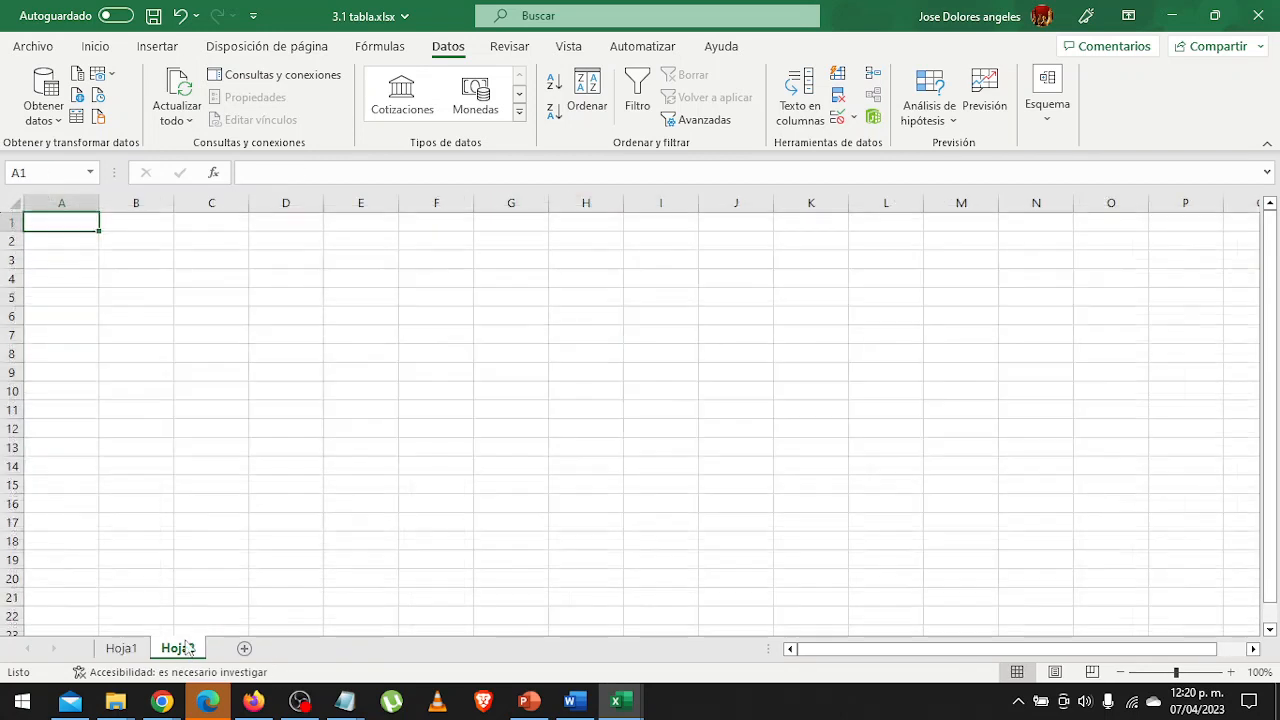
pyautogui.write('Ciudades')
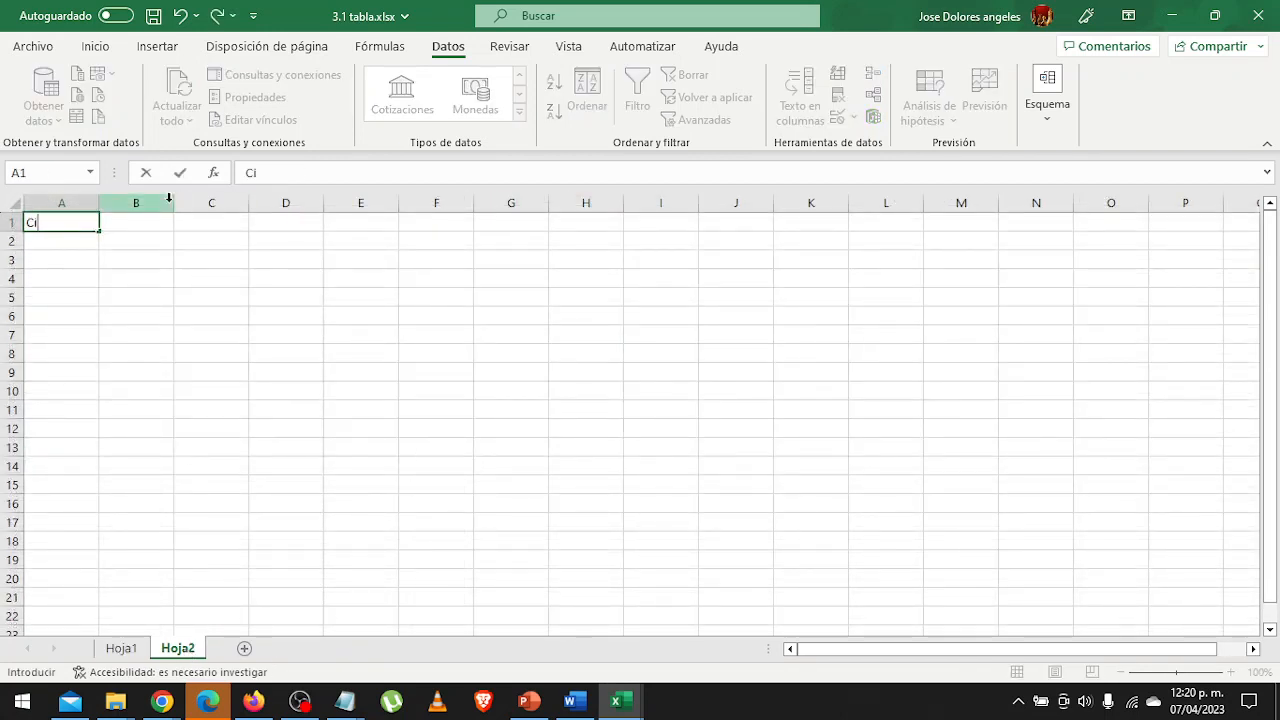
pyautogui.press('Return')
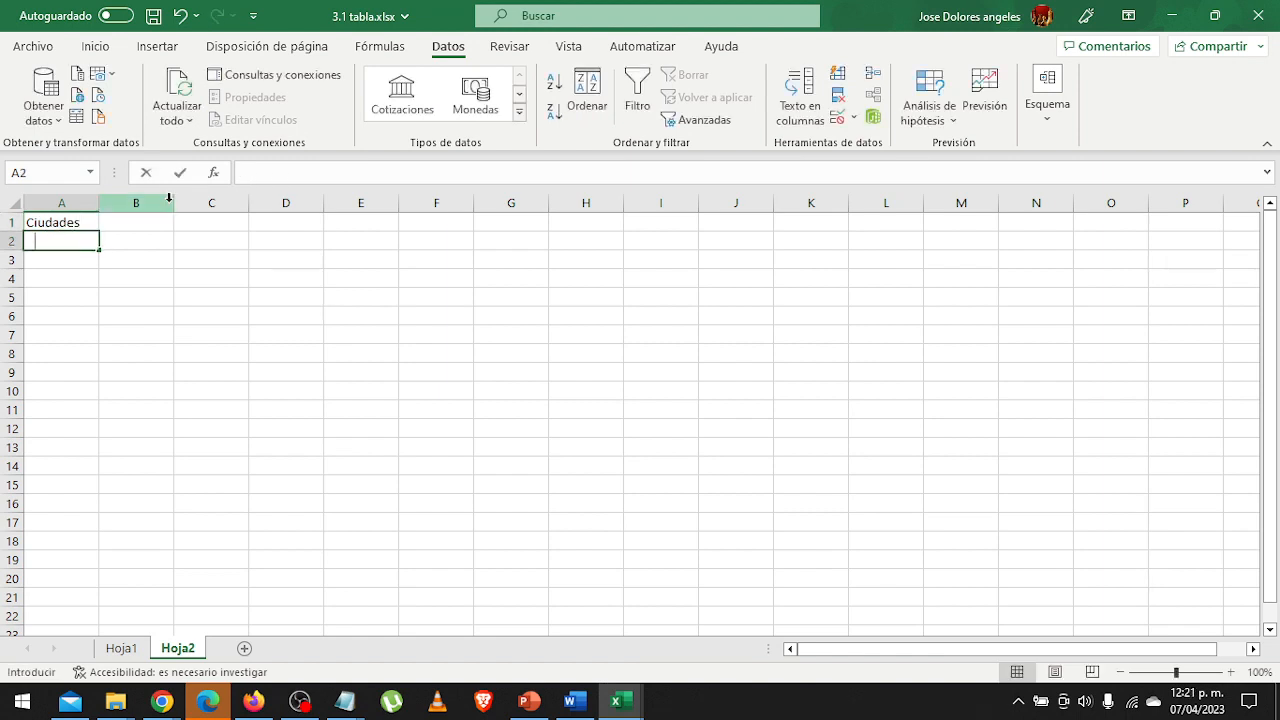
pyautogui.write('Actopan')
pyautogui.press('Return')
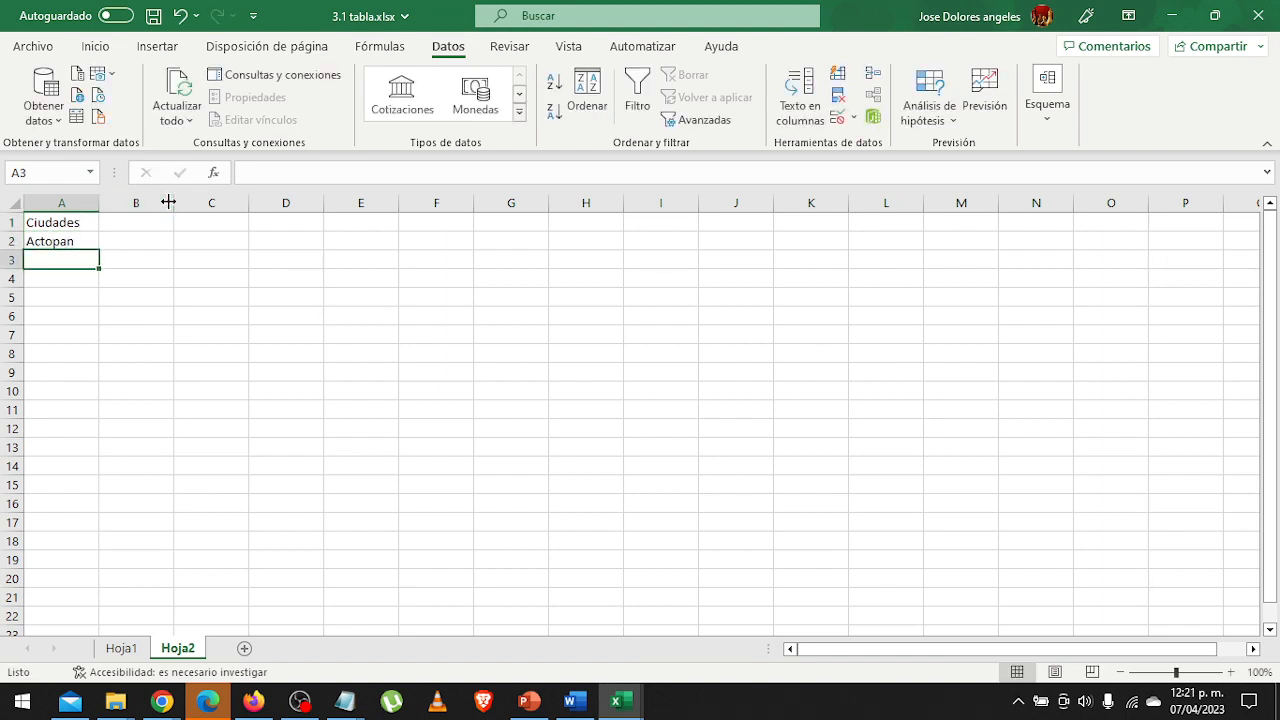
pyautogui.write('Pachuca')
pyautogui.press('Return')
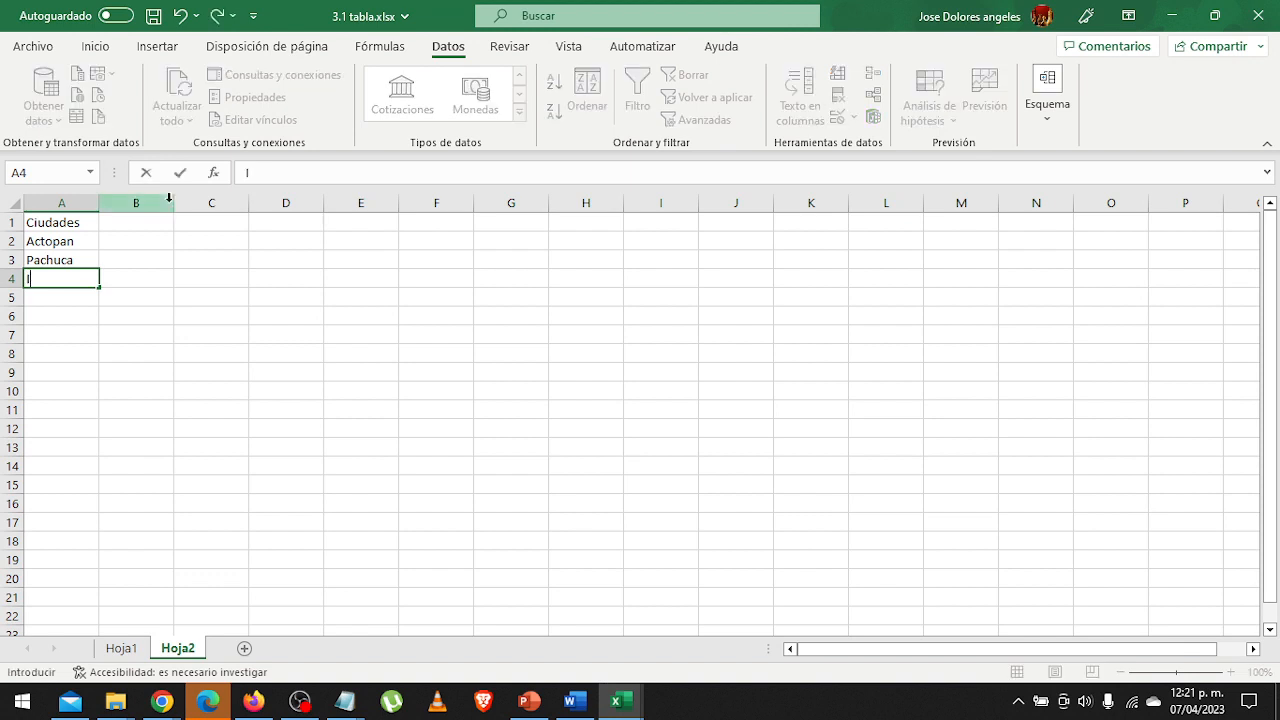
# Continue the city list in A4:A7 with Ixmiquilpan, Apan, Mixquiahuala and Tulancingo.
pyautogui.write('Ixmiquilp')
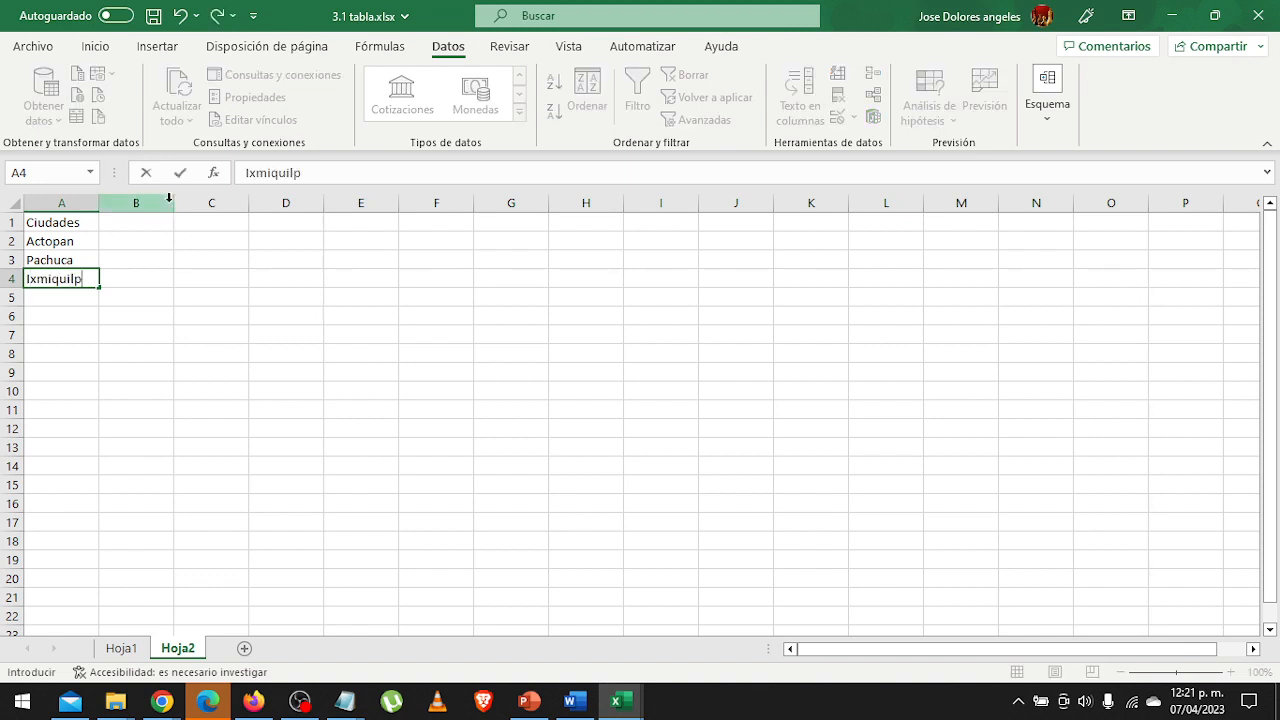
pyautogui.write('an')
pyautogui.press('Return')
pyautogui.write('Apan')
pyautogui.press('Return')
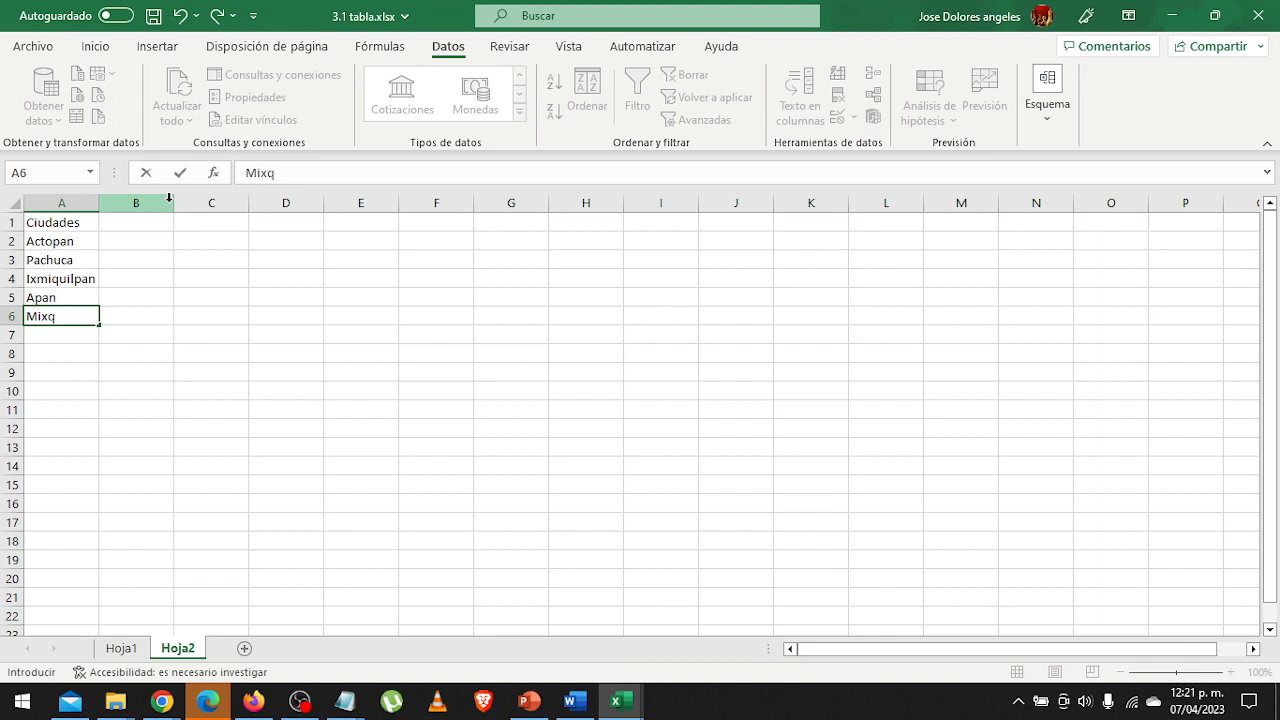
pyautogui.write('ala')
pyautogui.press('Return')
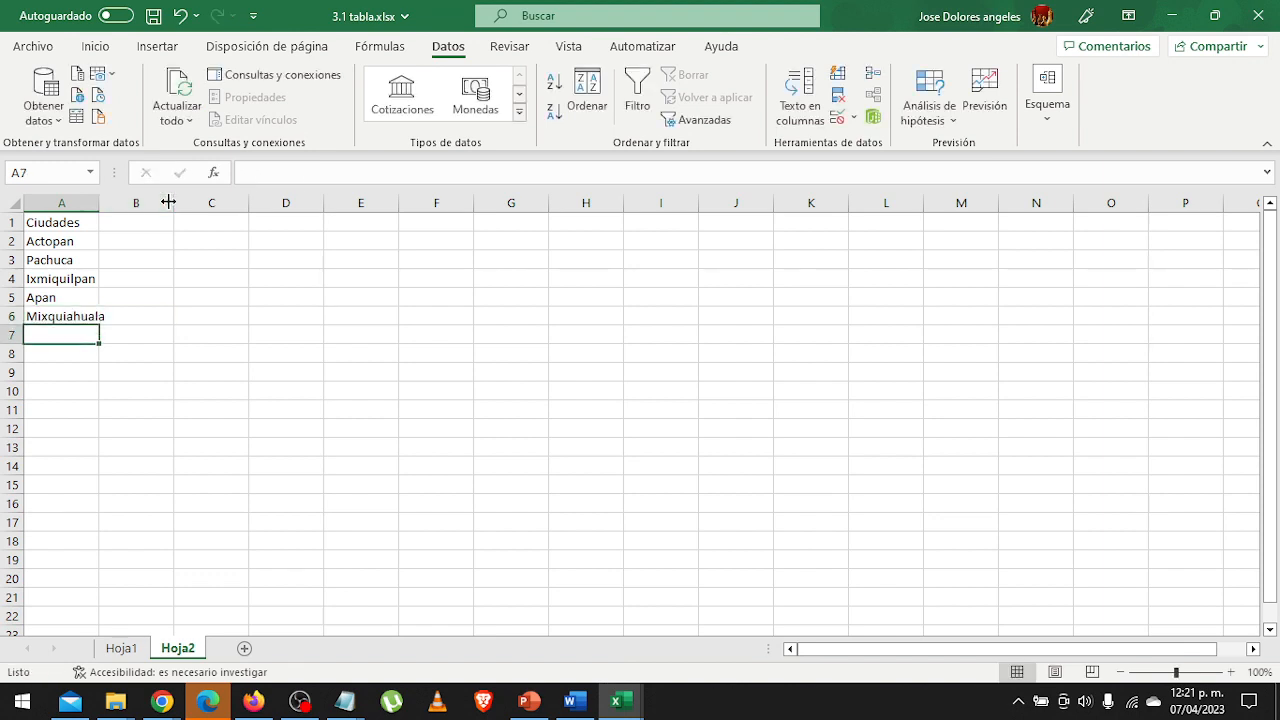
pyautogui.write('S')
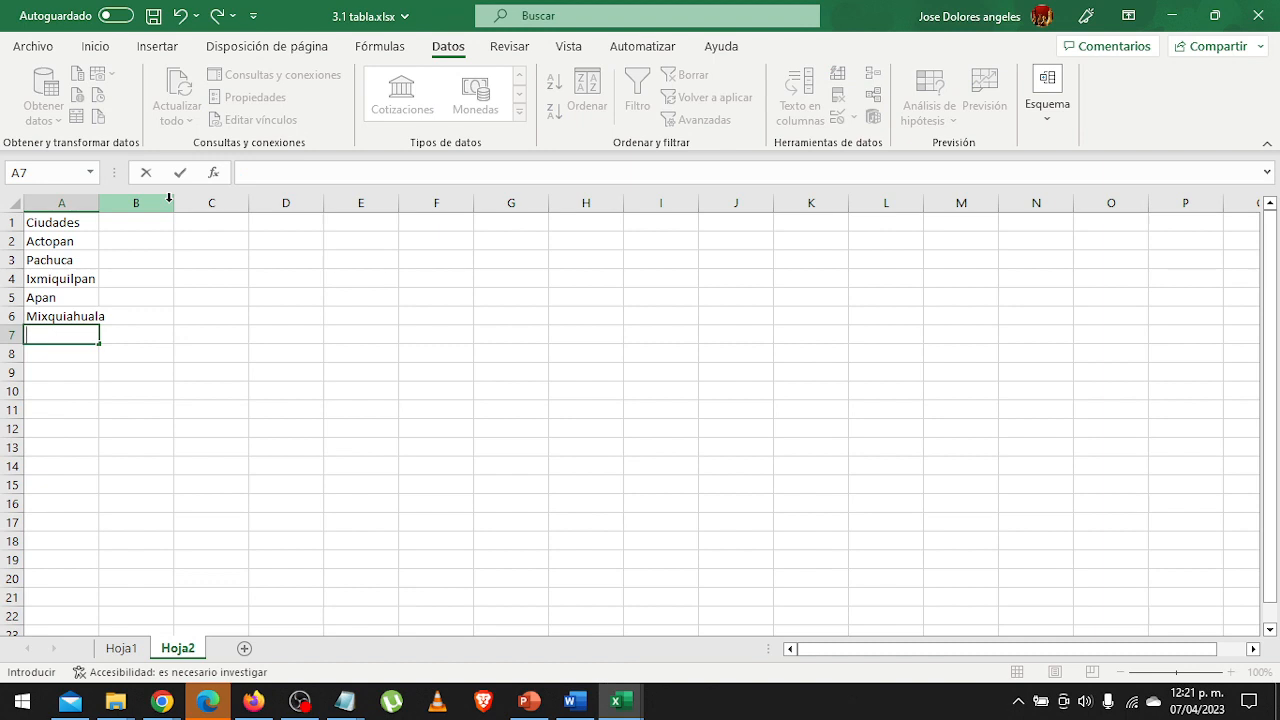
pyautogui.write('lancingo')
pyautogui.press('Return')
pyautogui.press('Up')
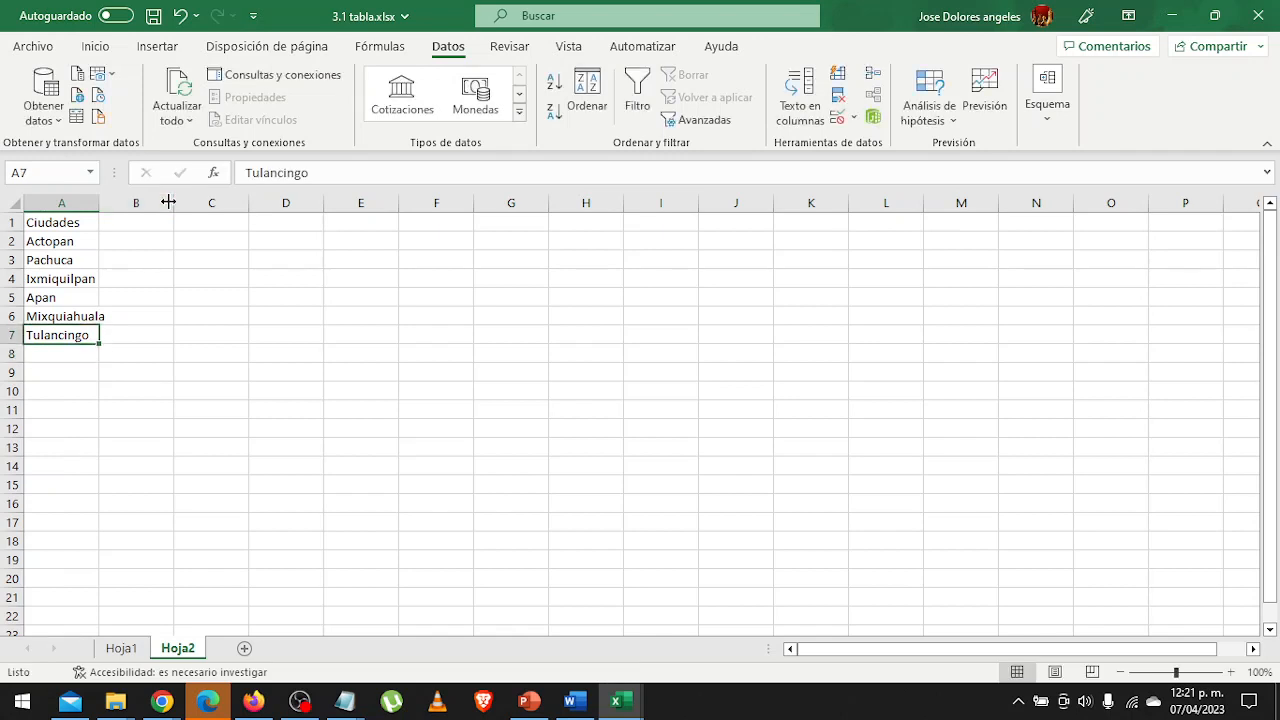
pyautogui.press('Up')
pyautogui.press('Up')
pyautogui.press('Up')
pyautogui.press('Up')
pyautogui.press('Up')
pyautogui.press('Up')
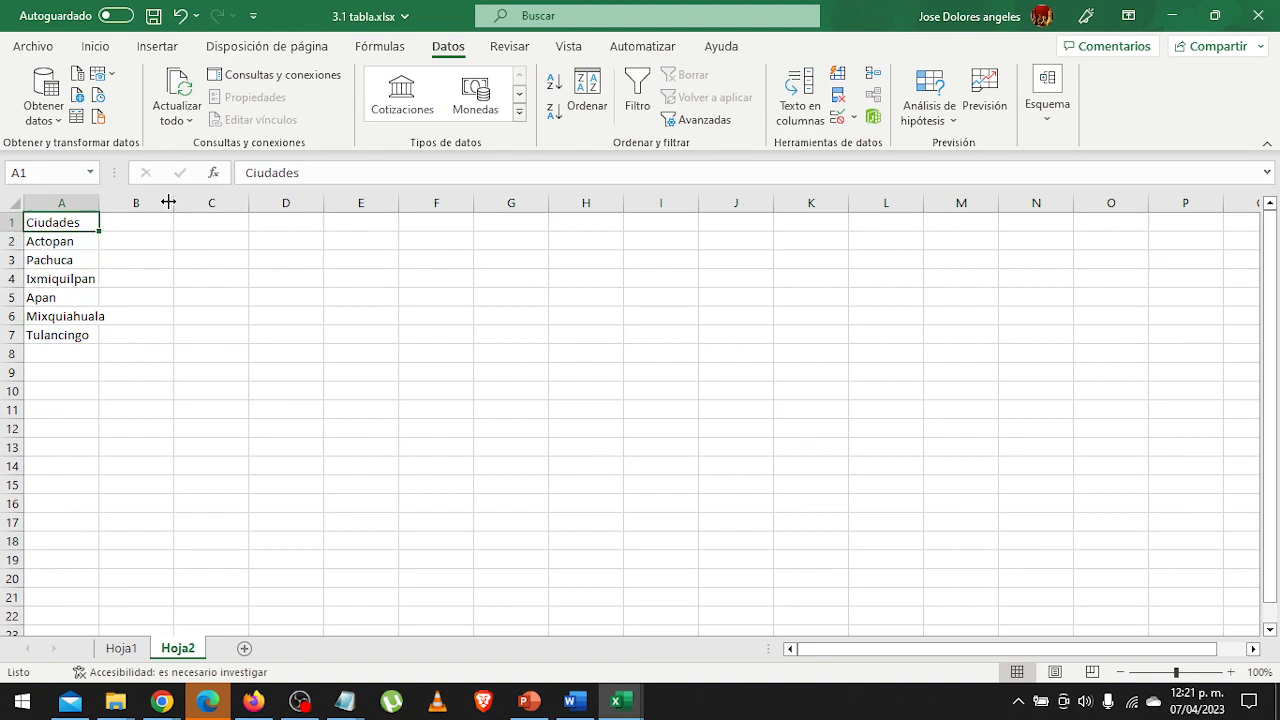
# Start a data validation for the city cells J7:J20 on Hoja1 that allows only a list (Lista).
pyautogui.click(118, 648)
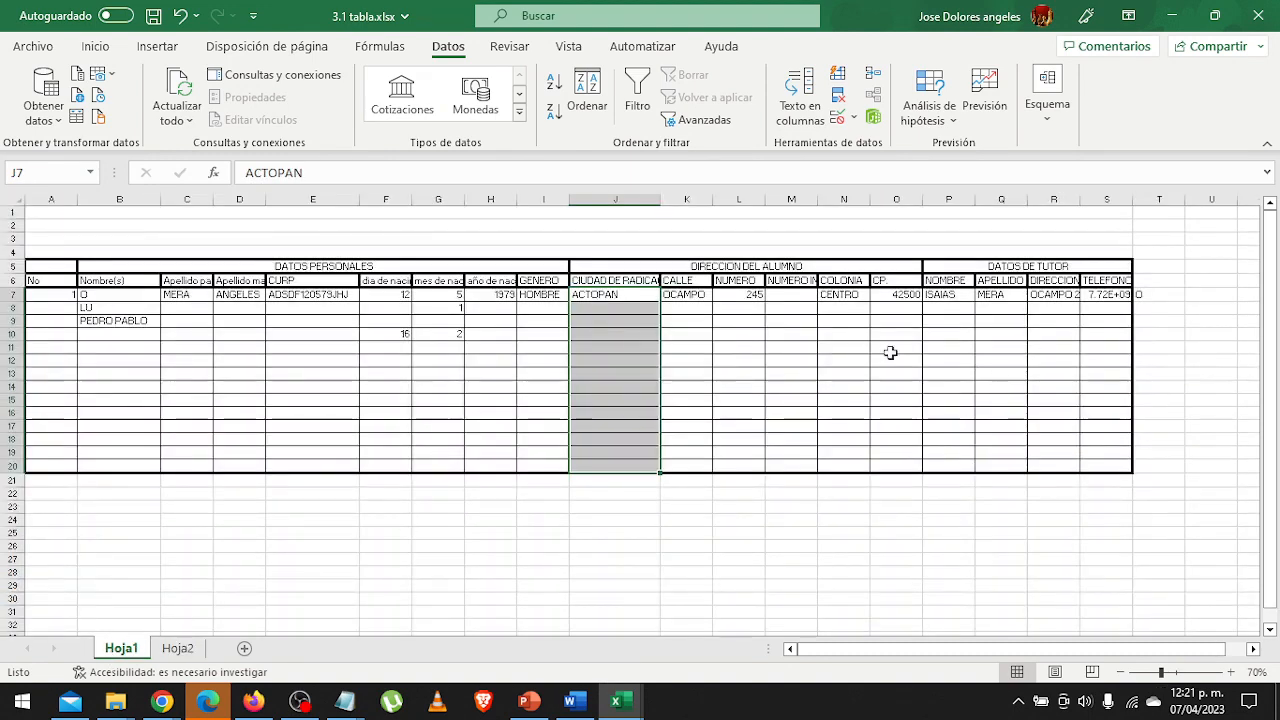
pyautogui.moveTo(626, 296); pyautogui.dragTo(586, 463)
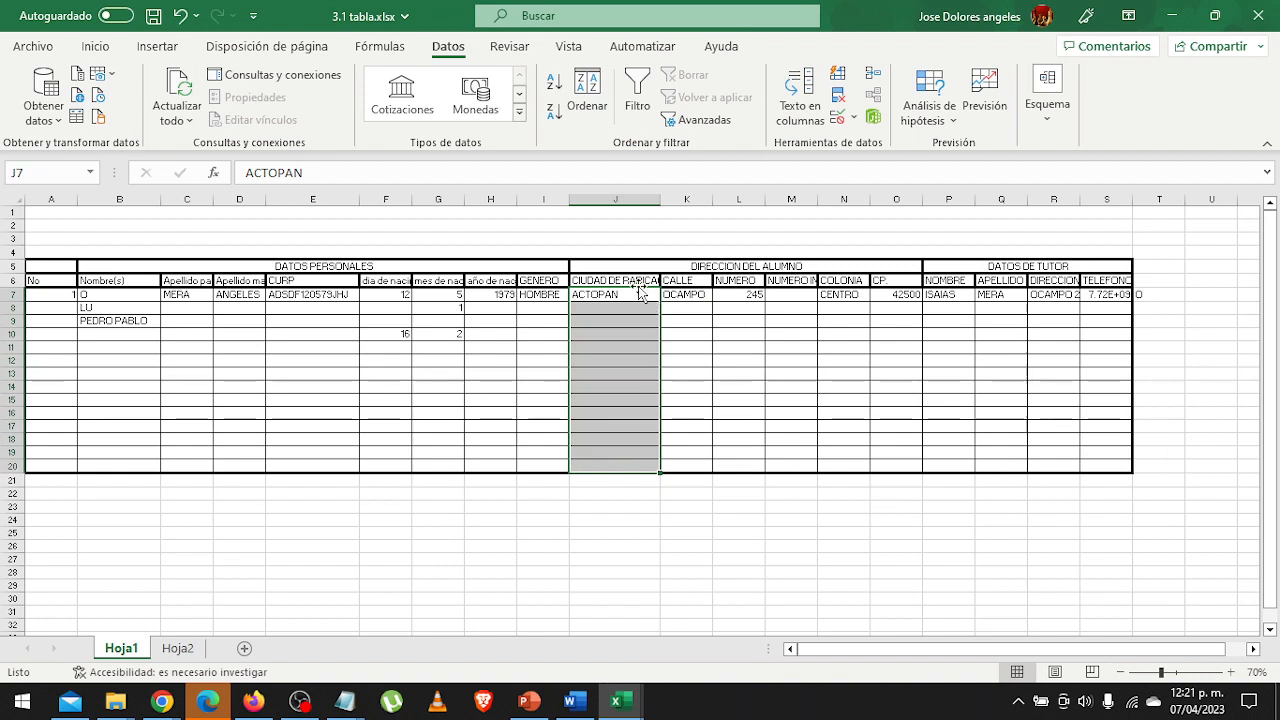
pyautogui.click(854, 117)
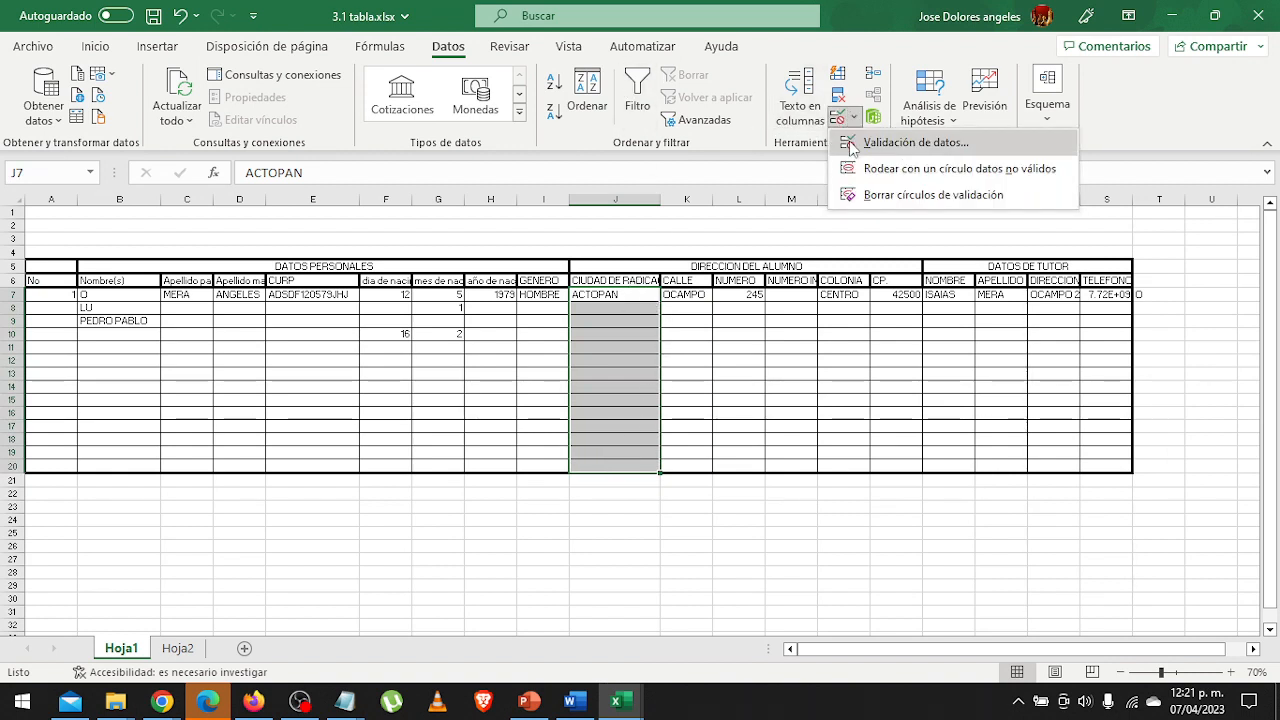
pyautogui.click(851, 145)
pyautogui.click(712, 192)
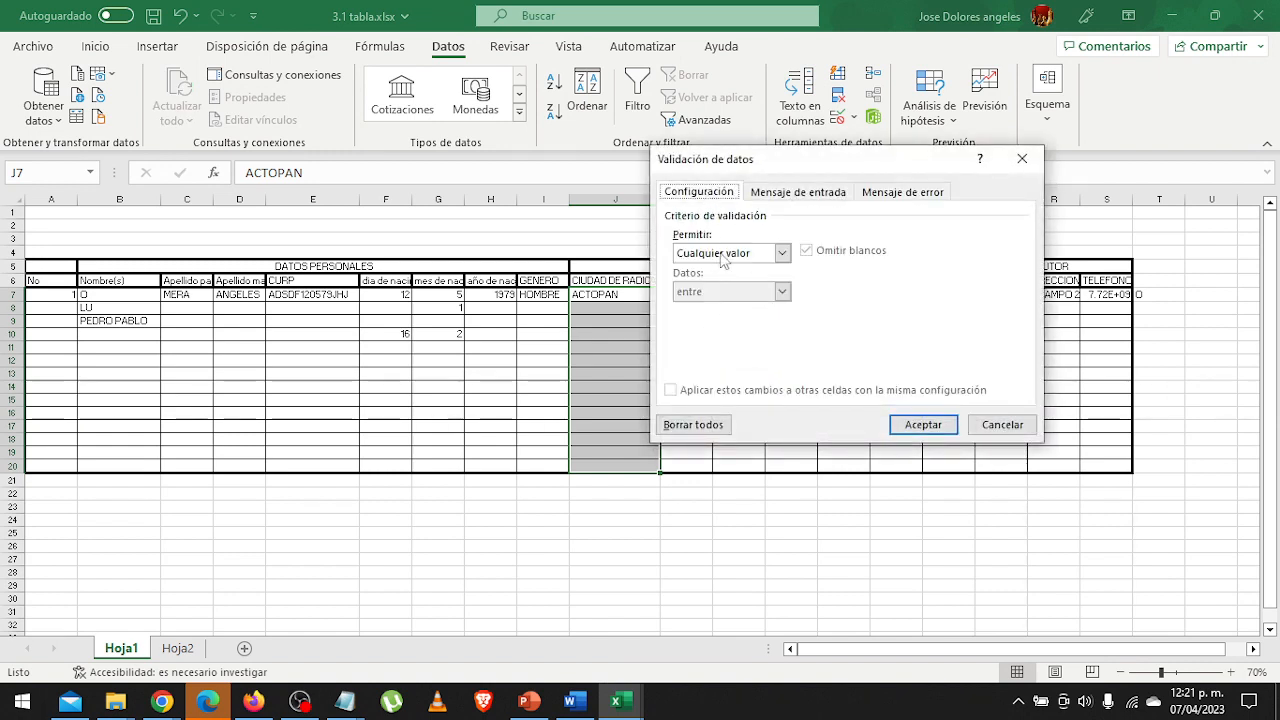
pyautogui.click(725, 255)
pyautogui.click(752, 311)
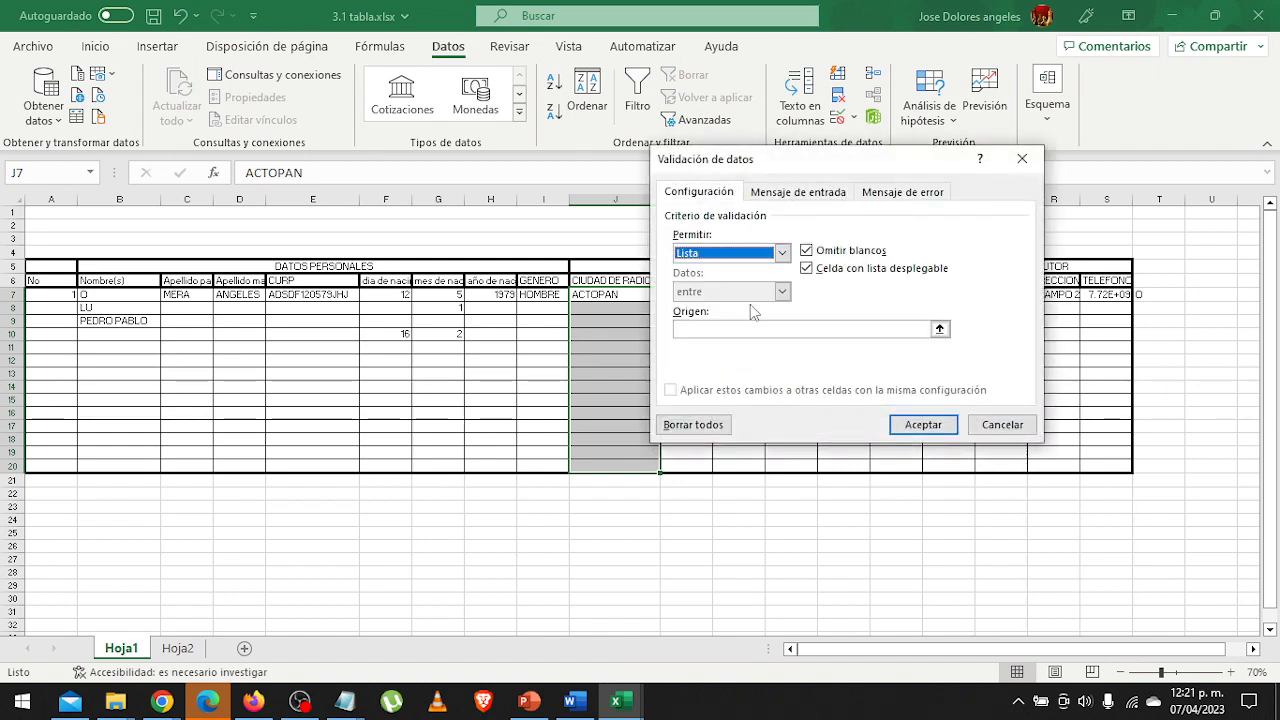
# Set the source of the validation list to the city names in Hoja2, cells A2:A7.
pyautogui.click(716, 329)
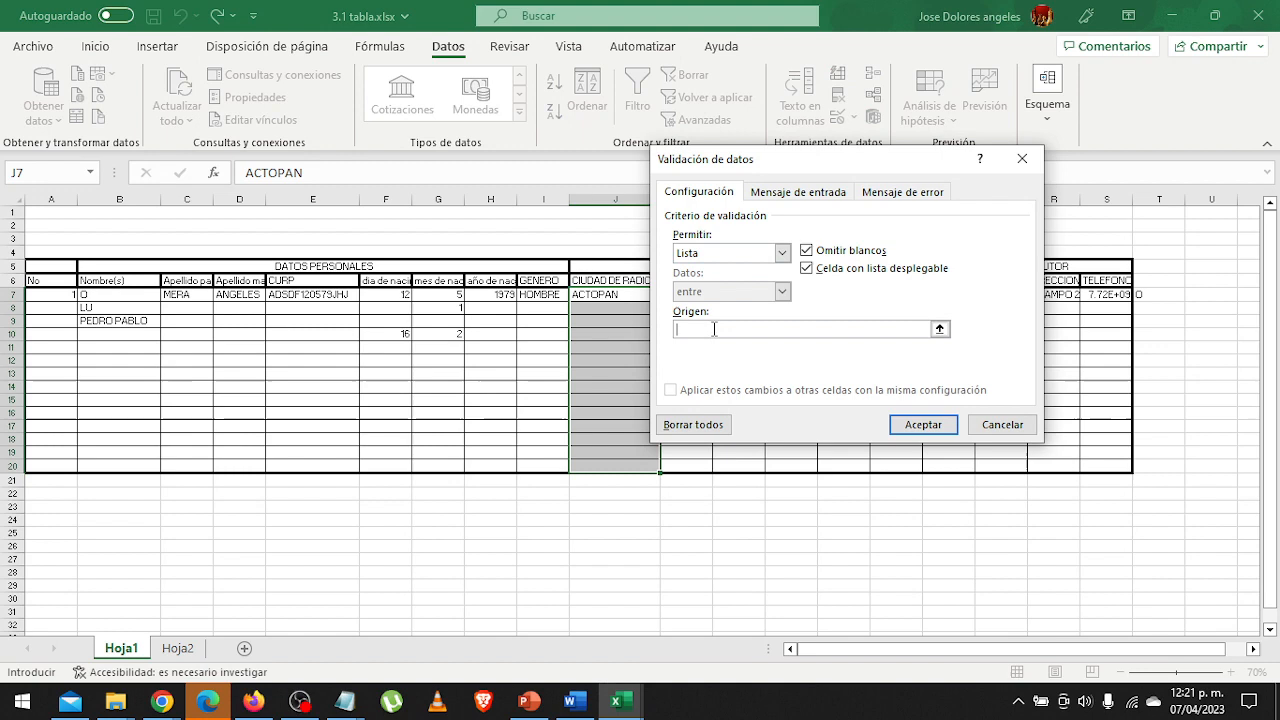
pyautogui.click(939, 330)
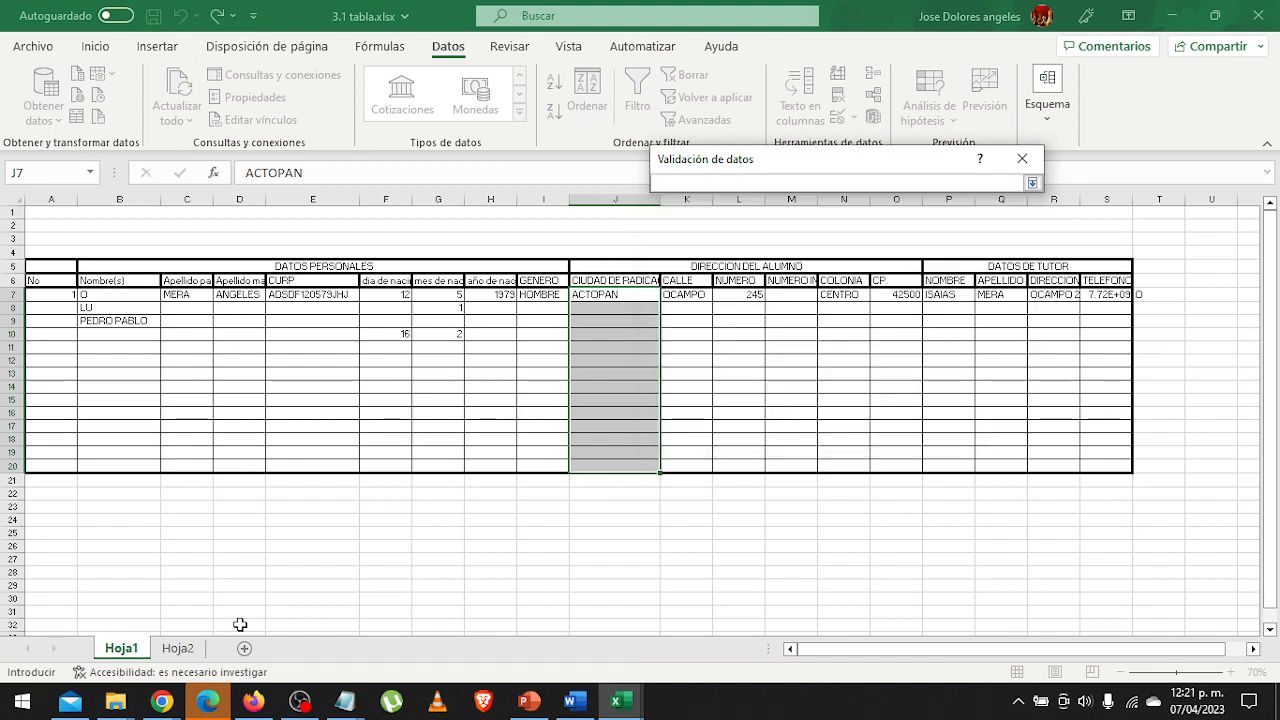
pyautogui.click(177, 647)
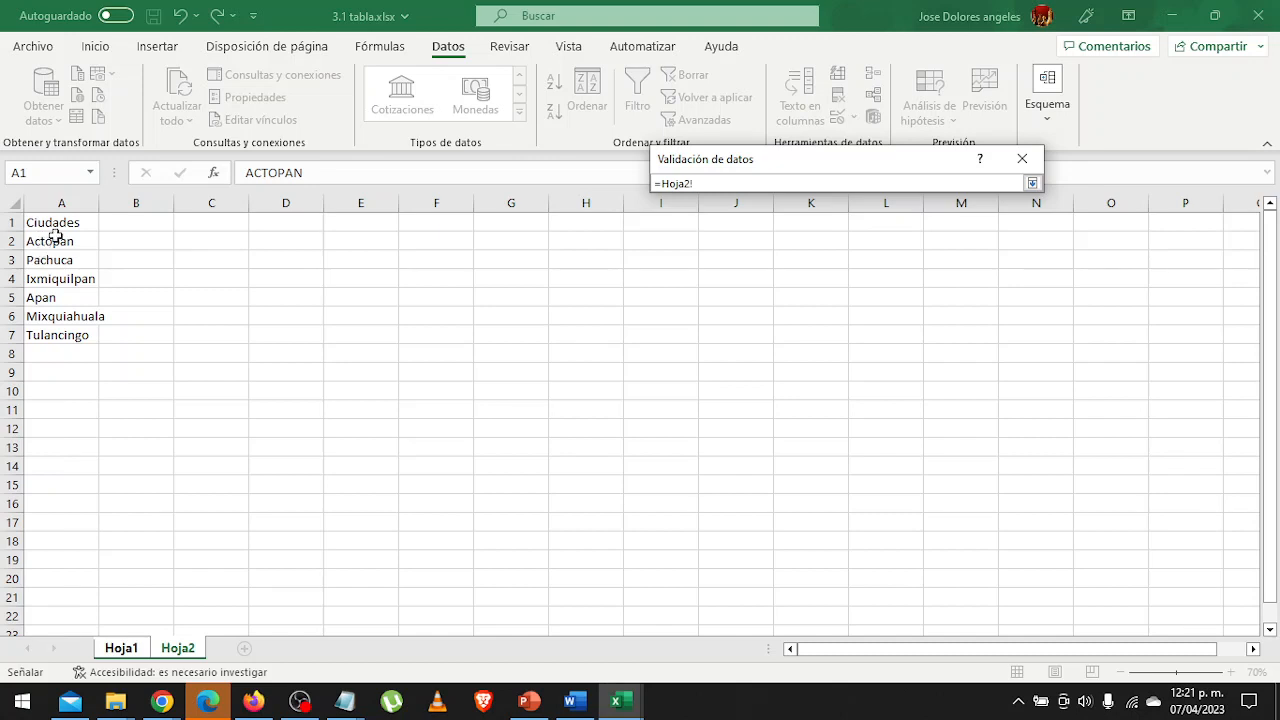
pyautogui.moveTo(54, 243); pyautogui.dragTo(51, 331)
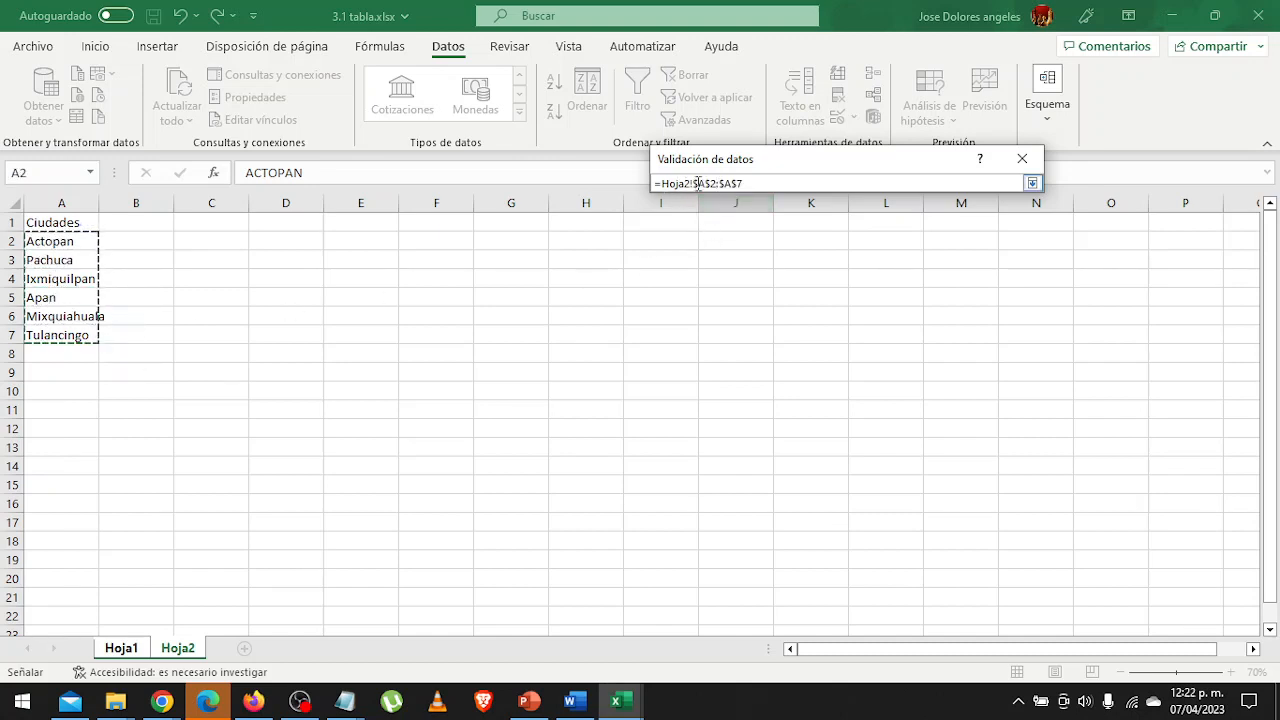
pyautogui.click(1032, 183)
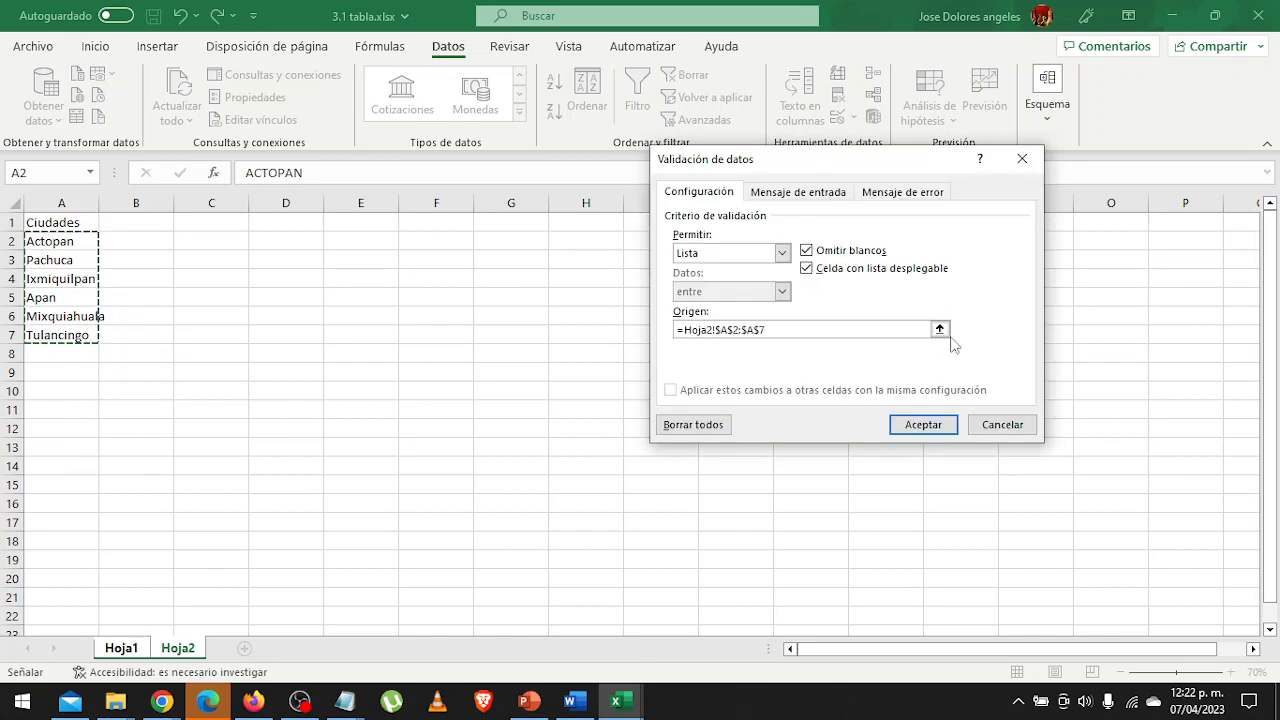
# Enter SCDP as the title of both the input message and the error message for the city cells.
pyautogui.click(800, 192)
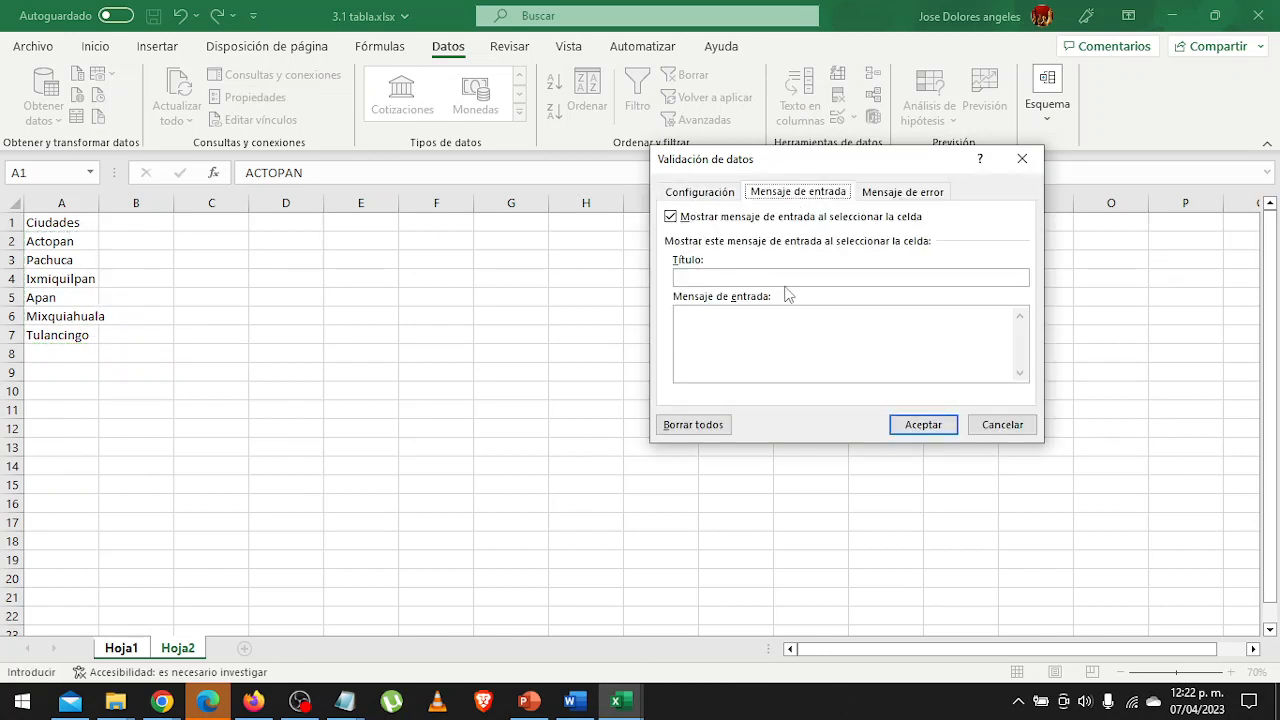
pyautogui.click(790, 277)
pyautogui.write('SCDP')
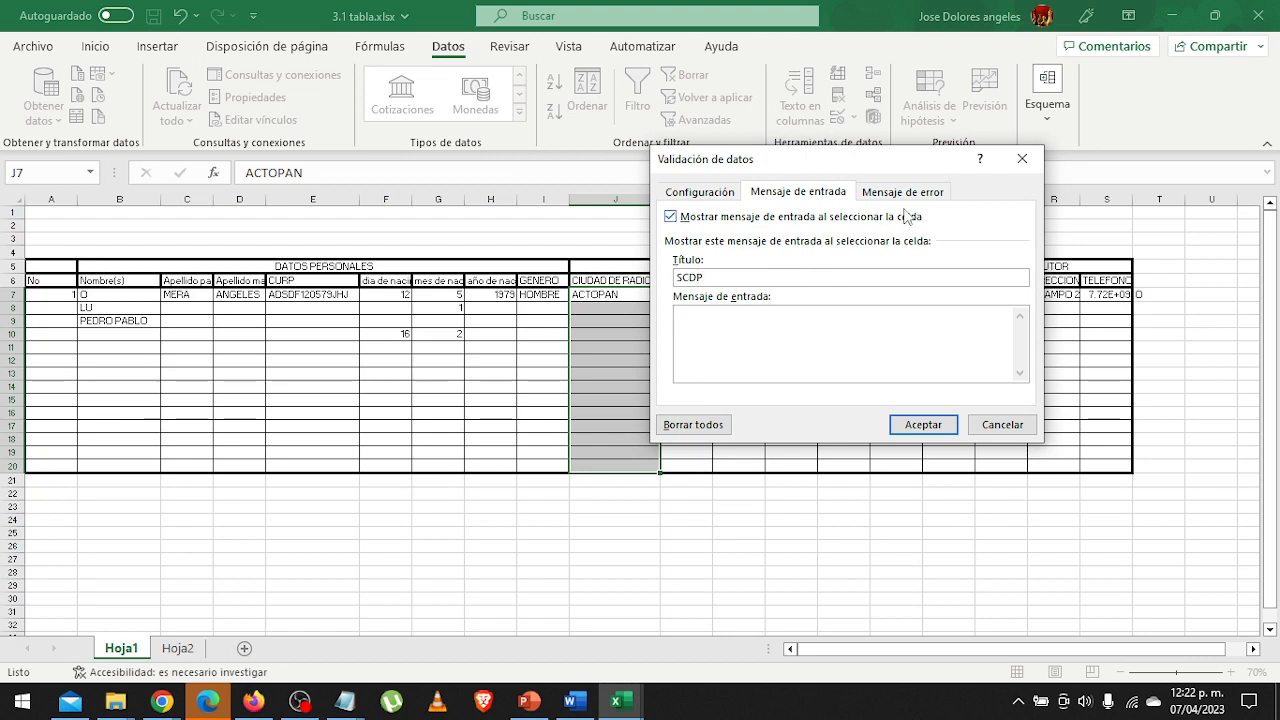
pyautogui.click(918, 194)
pyautogui.click(840, 277)
pyautogui.write('SCDP')
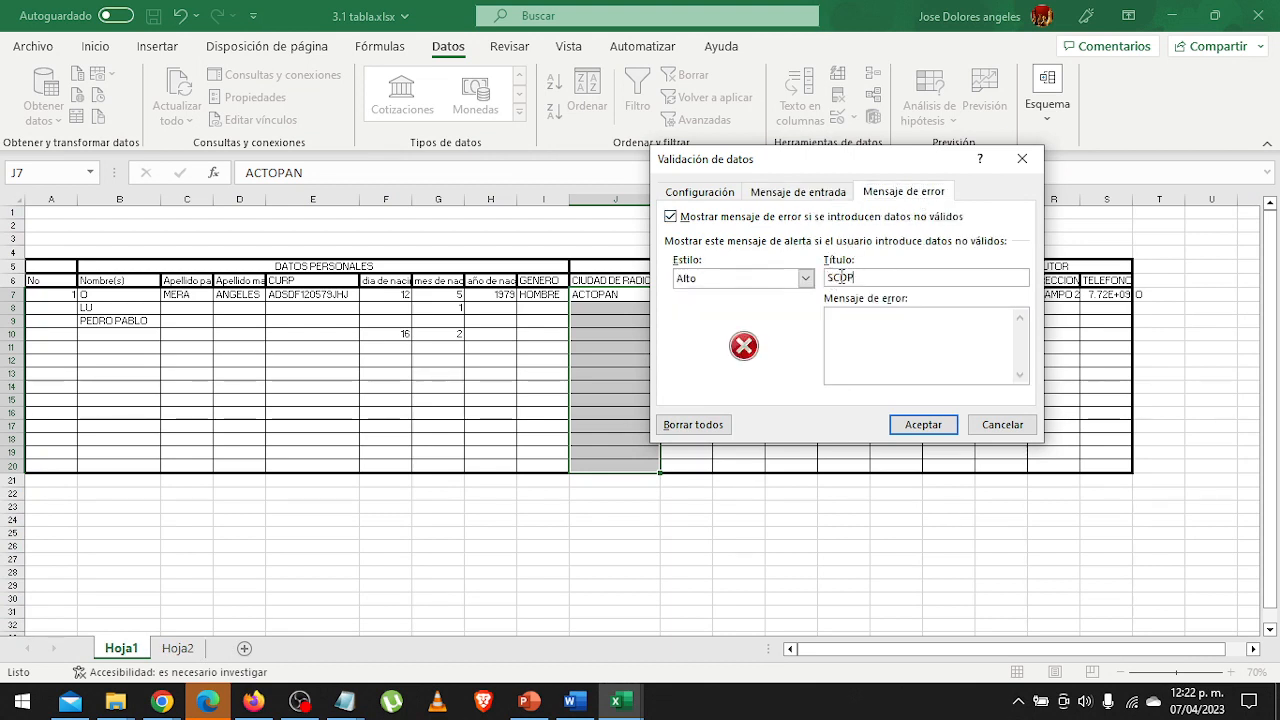
# Enter the error message "Elija una de las ciudades de la lista o intriduzca la que requiera" and set its style to Advertencia.
pyautogui.click(848, 342)
pyautogui.write('Elija una de las co')
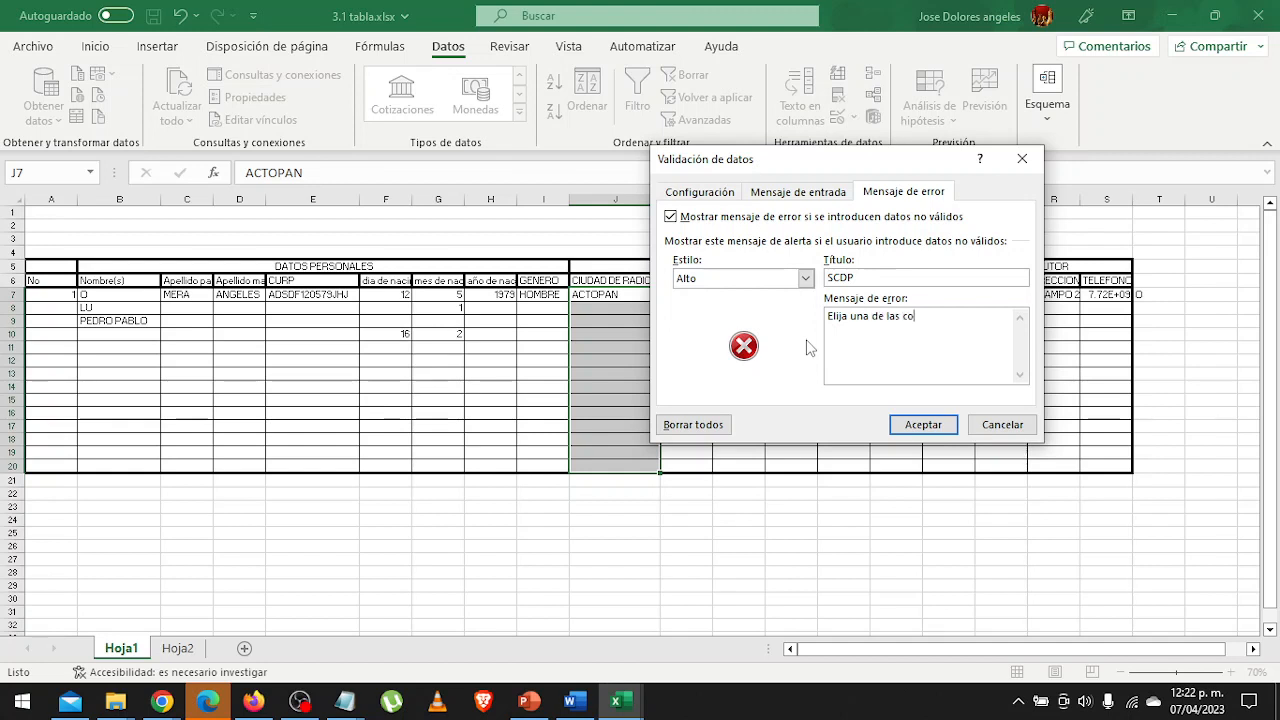
pyautogui.press('BackSpace')
pyautogui.write('iudades de la lista o intriduzca la')
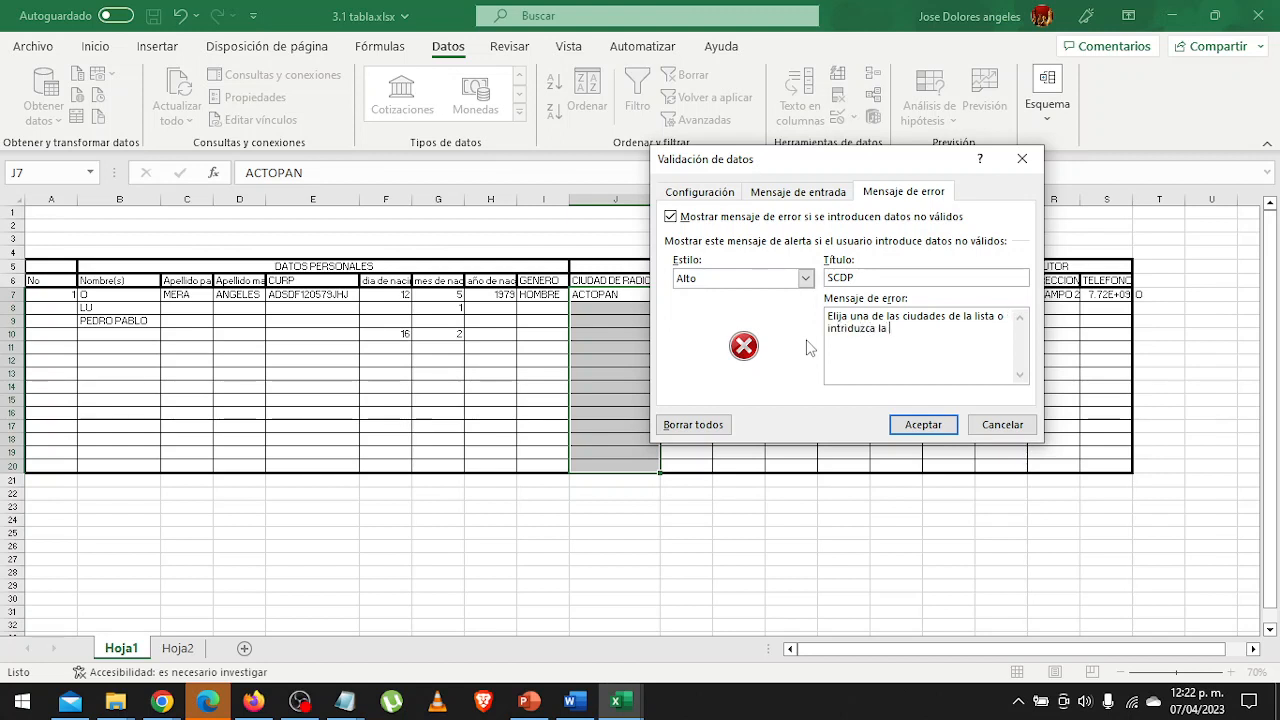
pyautogui.write(' que requiera')
pyautogui.click(799, 283)
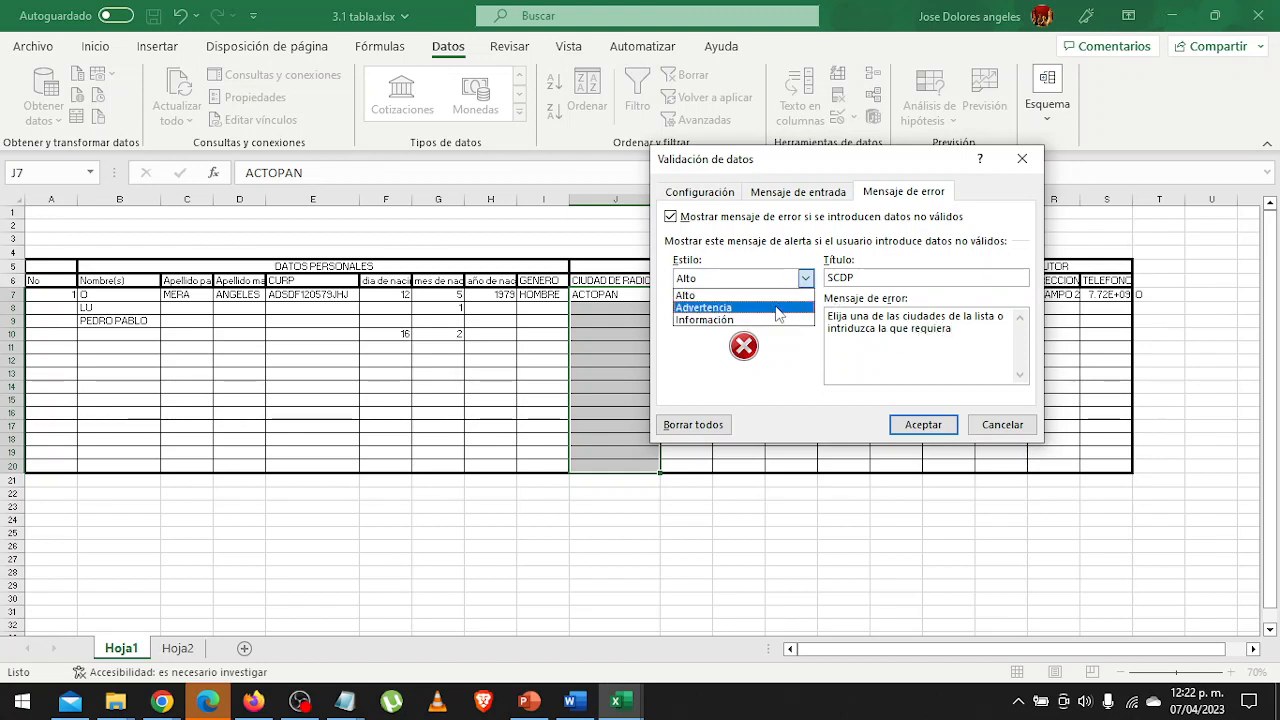
pyautogui.click(780, 307)
# Replace the city cells' error message with "La ciudad que introdujo no esta en el listado, ¿desea continuar?".
pyautogui.moveTo(969, 338); pyautogui.dragTo(817, 303)
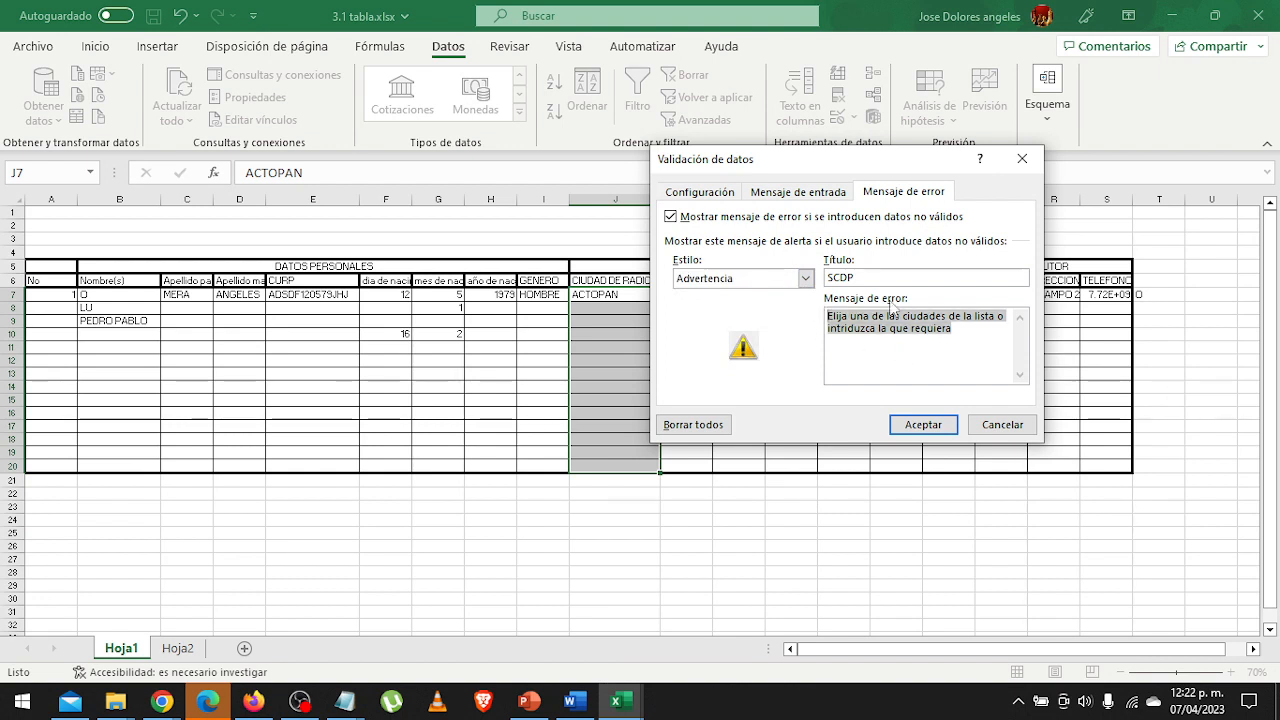
pyautogui.write('La ciu')
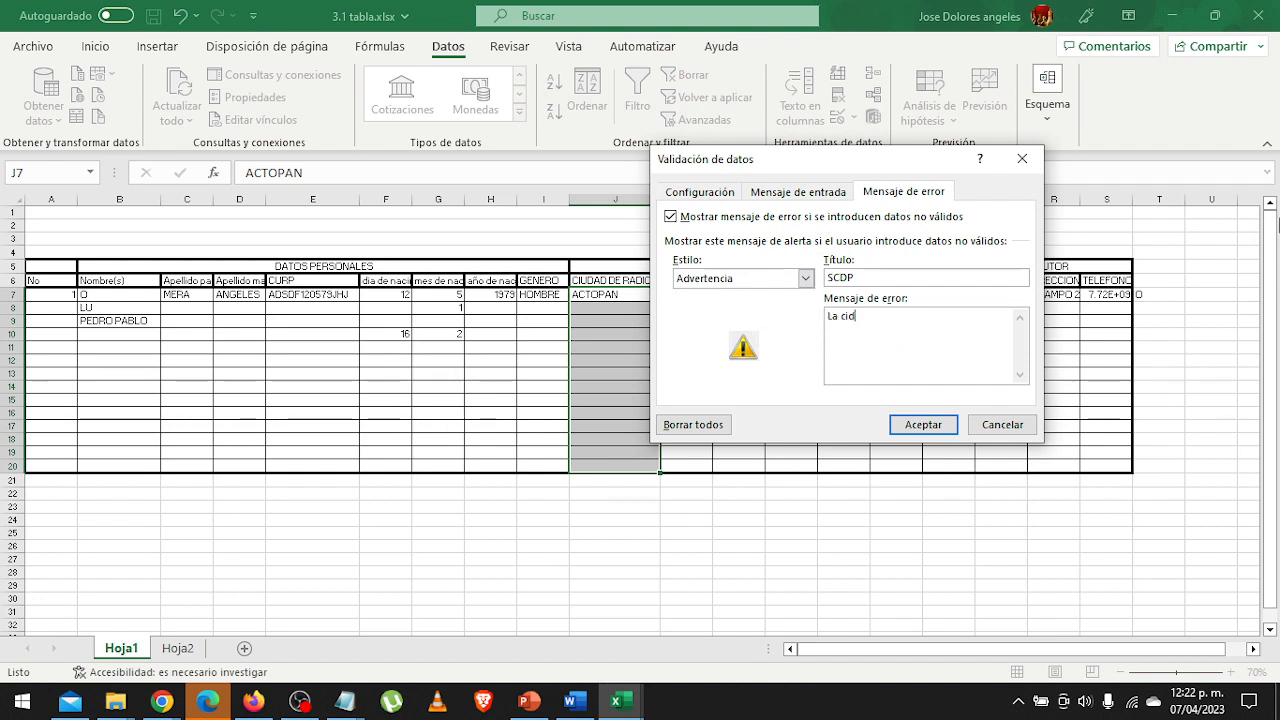
pyautogui.write('dad que')
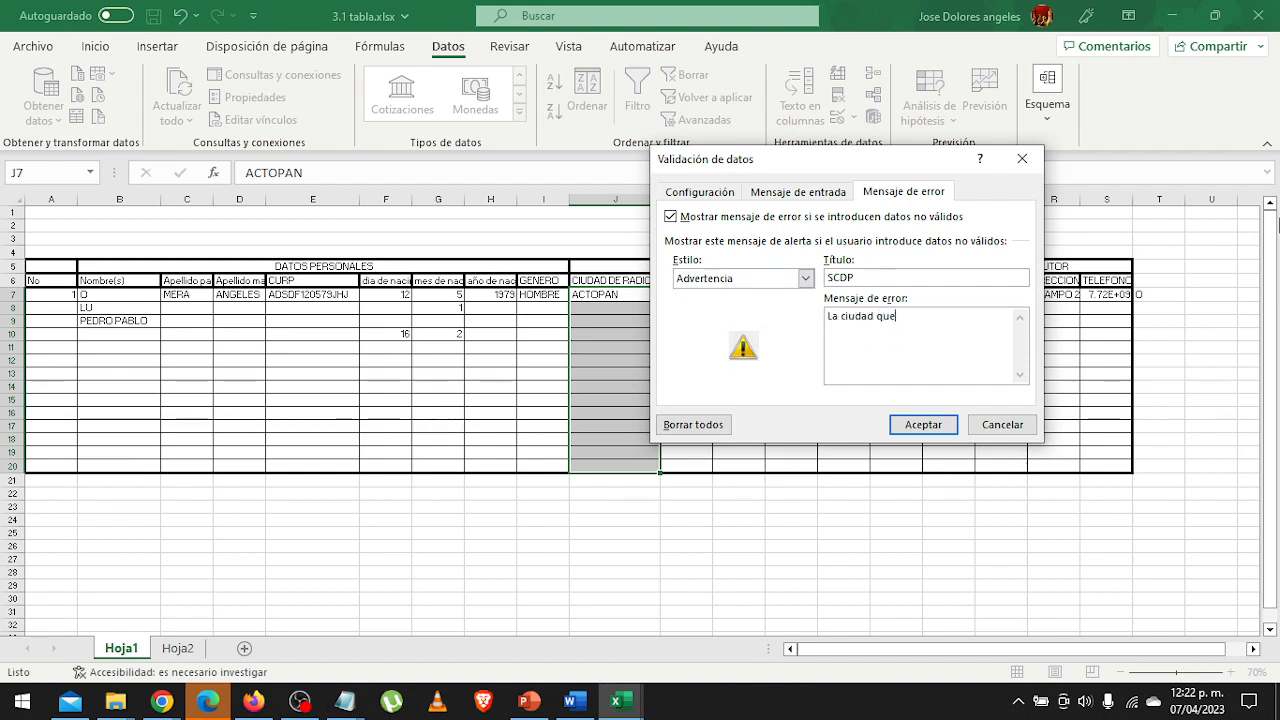
pyautogui.write(' introdujo no esta en')
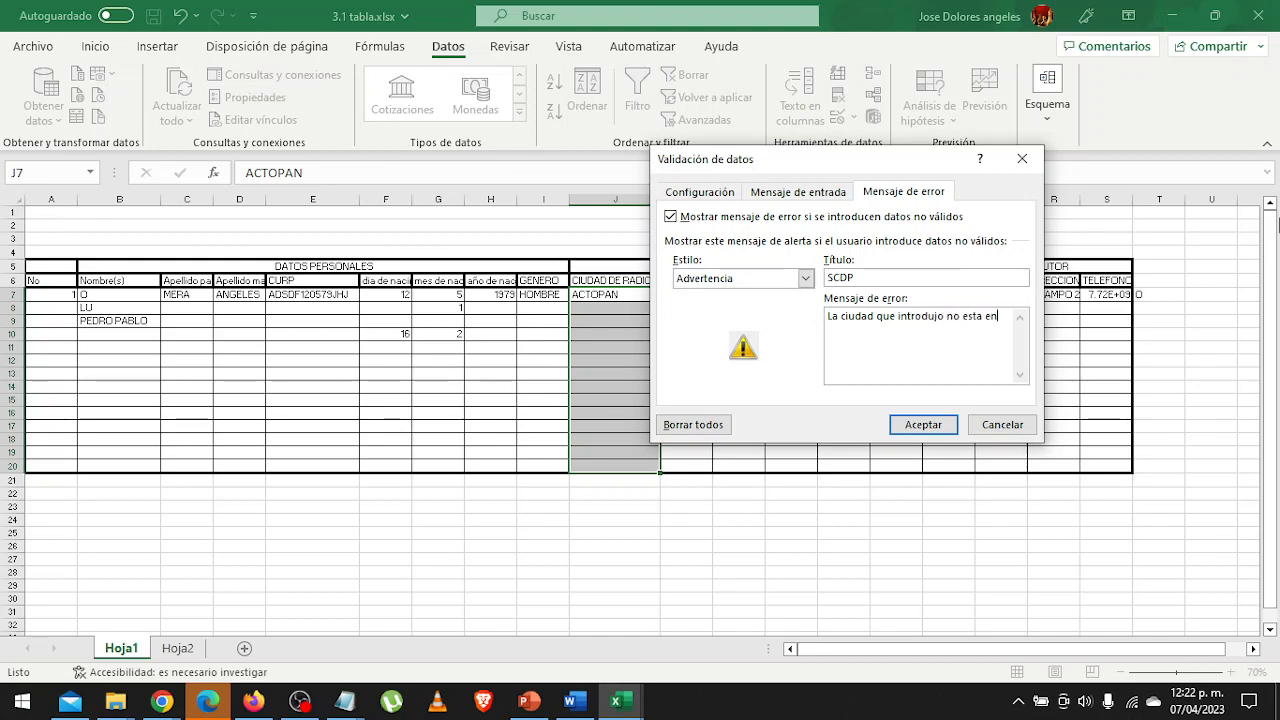
pyautogui.write(' el listado, ')
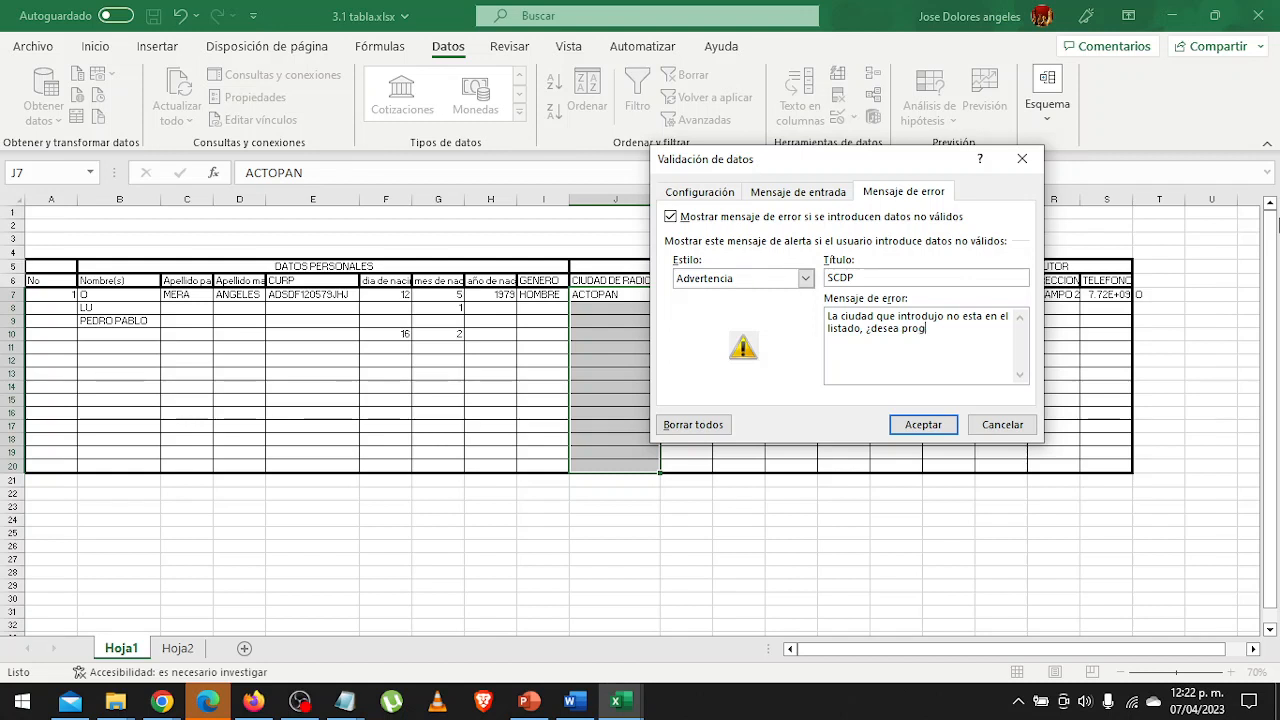
pyautogui.write('¿desea prog')
pyautogui.press('BackSpace')
pyautogui.press('BackSpace')
pyautogui.press('BackSpace')
pyautogui.press('BackSpace')
pyautogui.write('continuar?')
# Enter the input message "Seleccione una ciudad del listado" for the city cells and apply the validation.
pyautogui.click(795, 192)
pyautogui.click(767, 349)
pyautogui.write('S')
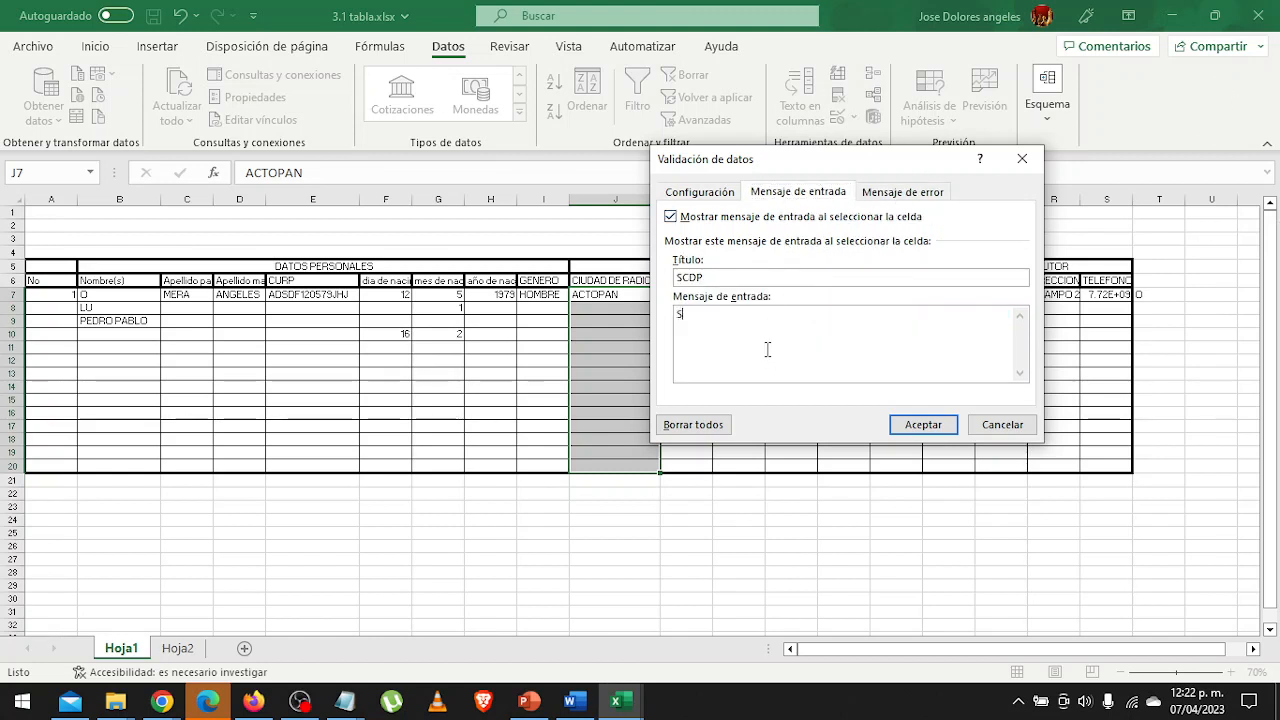
pyautogui.write('ellecione')
pyautogui.press('BackSpace')
pyautogui.press('BackSpace')
pyautogui.press('BackSpace')
pyautogui.press('BackSpace')
pyautogui.press('BackSpace')
pyautogui.press('BackSpace')
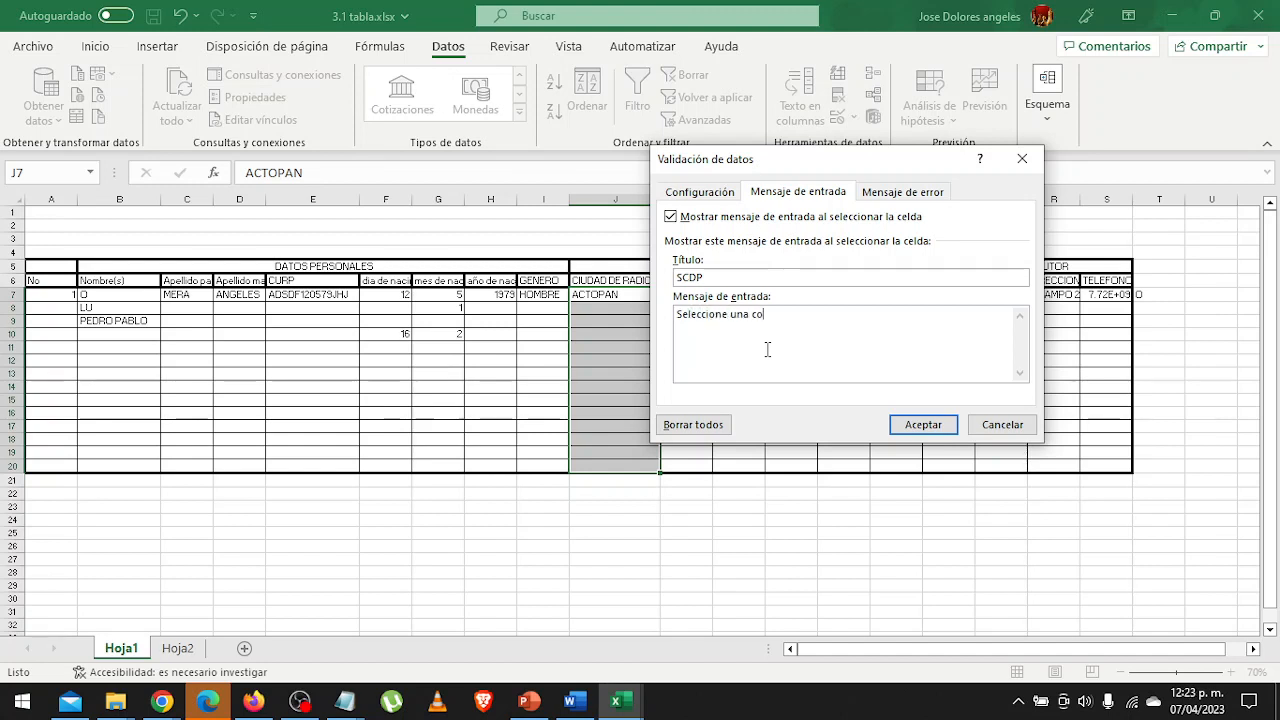
pyautogui.write('dad del listado')
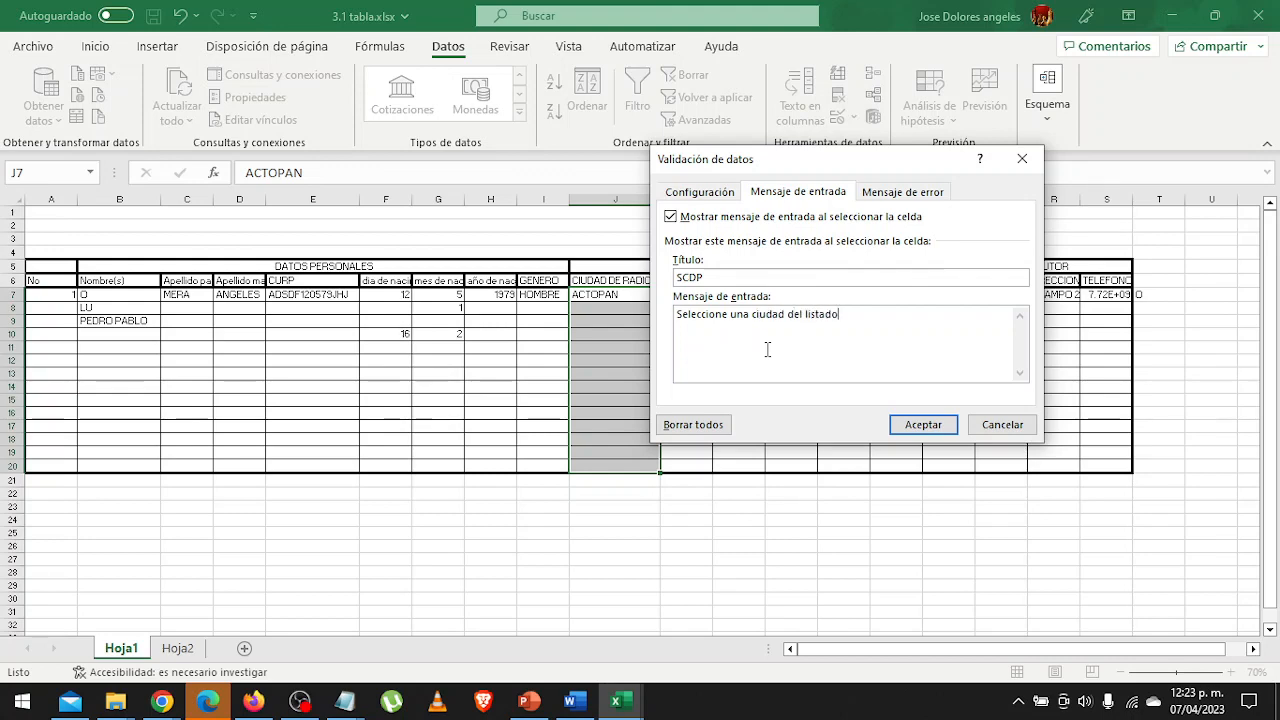
pyautogui.click(912, 425)
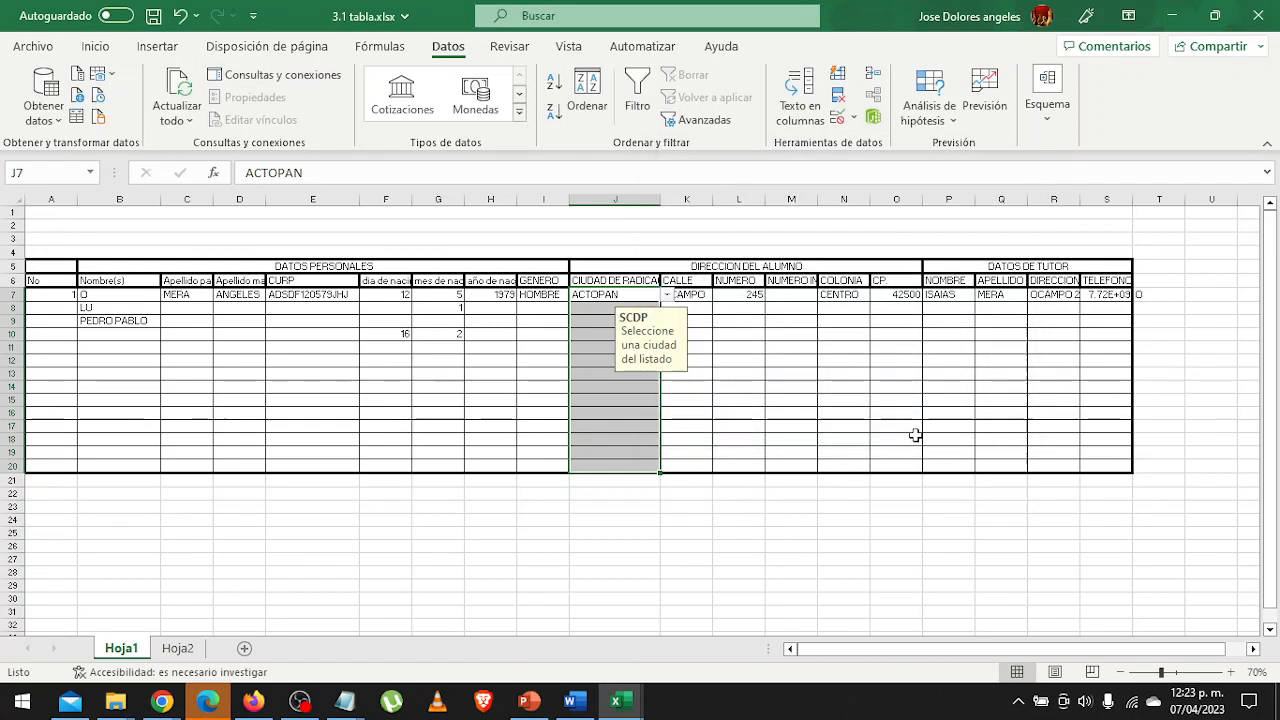
# Choose Actopan from the drop-down list of city cell J7.
pyautogui.click(578, 384)
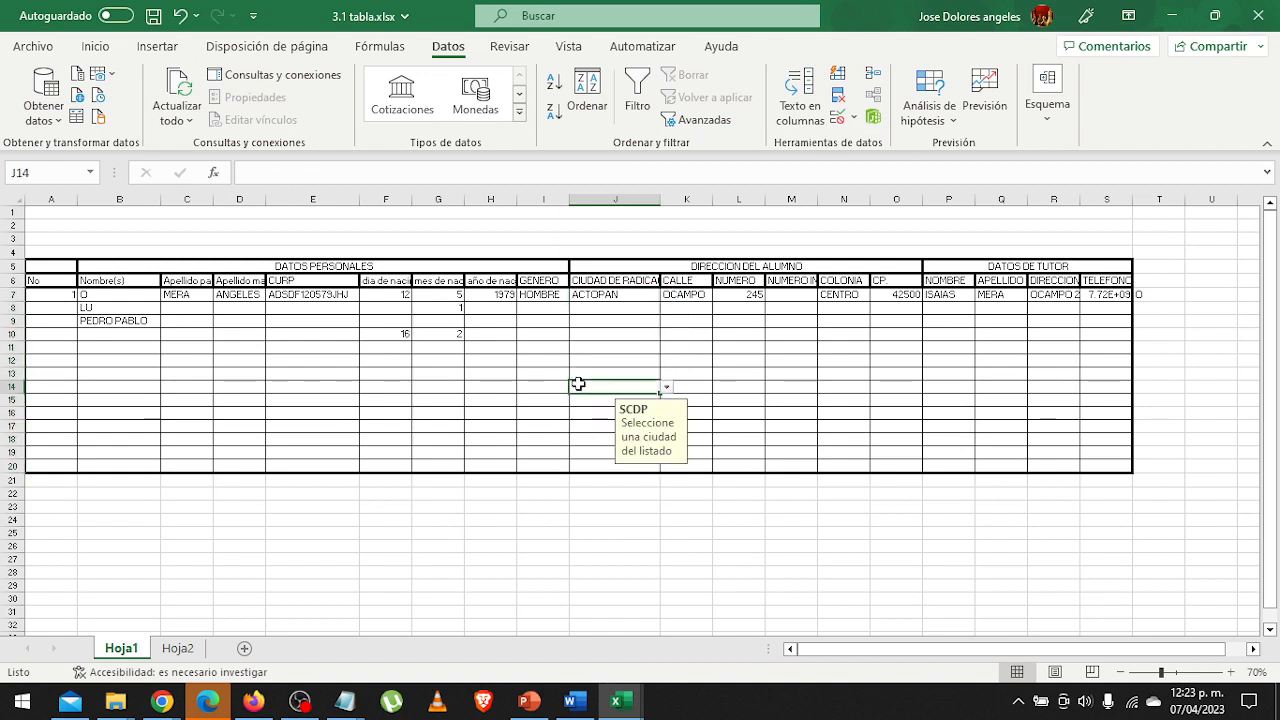
pyautogui.click(636, 307)
pyautogui.click(650, 295)
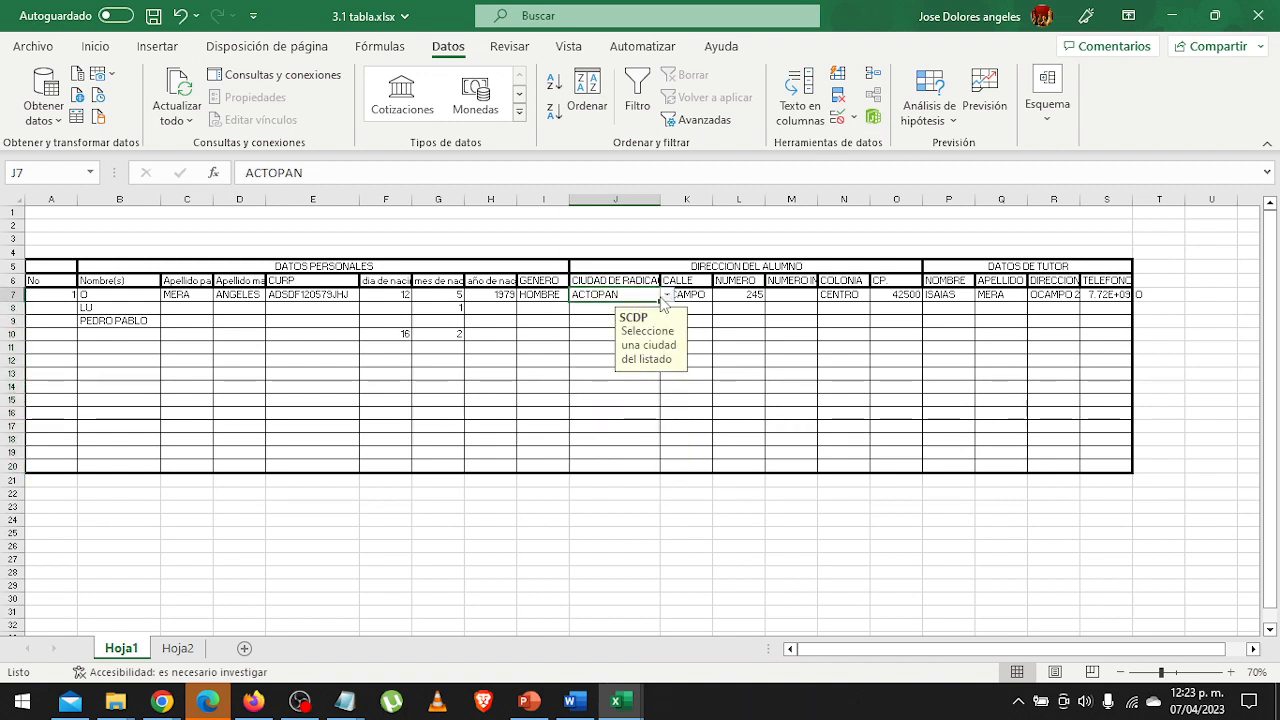
pyautogui.click(665, 296)
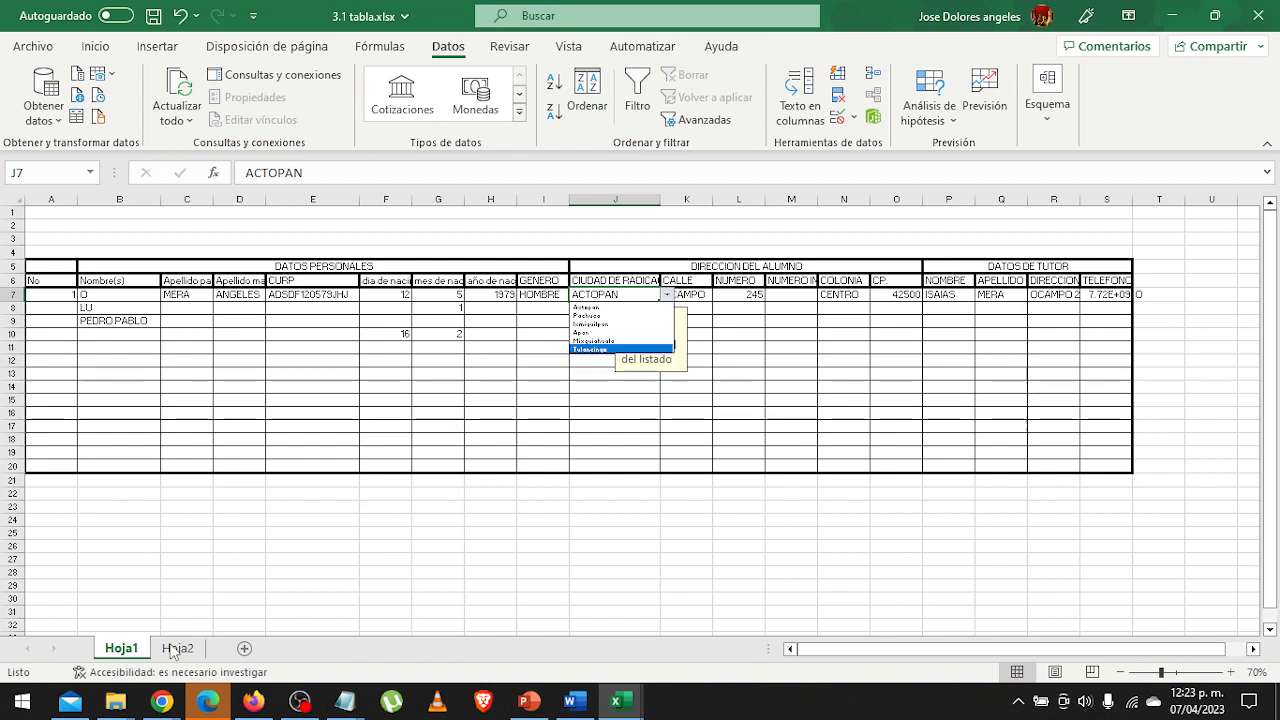
pyautogui.click(587, 307)
# Choose Ixmiquilpan from the drop-down list in city cell J8 and Actopan in J9.
pyautogui.click(594, 309)
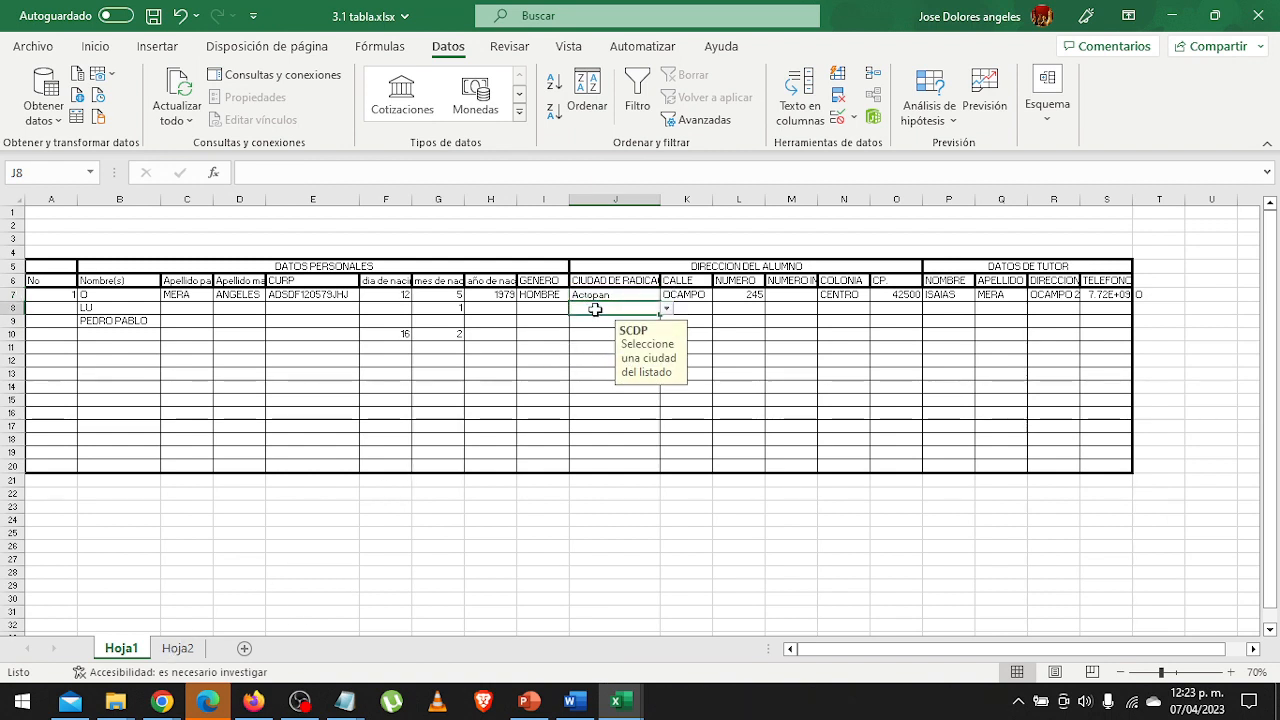
pyautogui.click(665, 308)
pyautogui.click(647, 338)
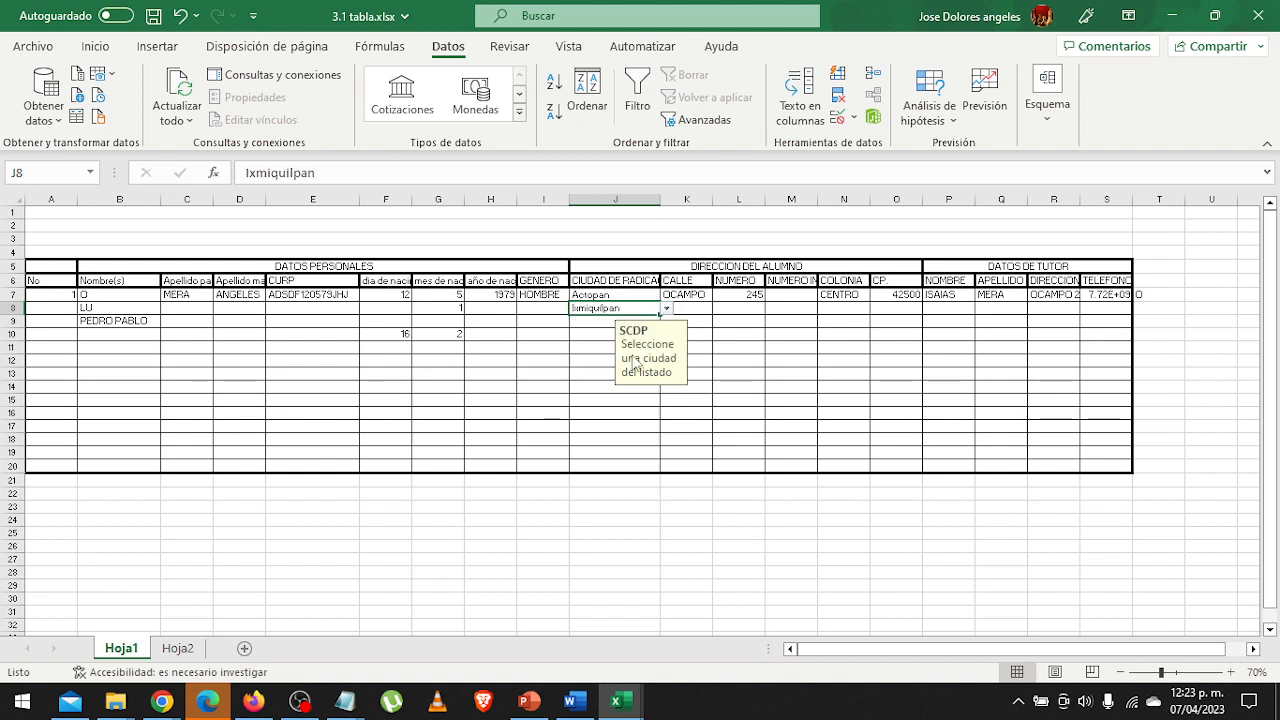
pyautogui.click(597, 321)
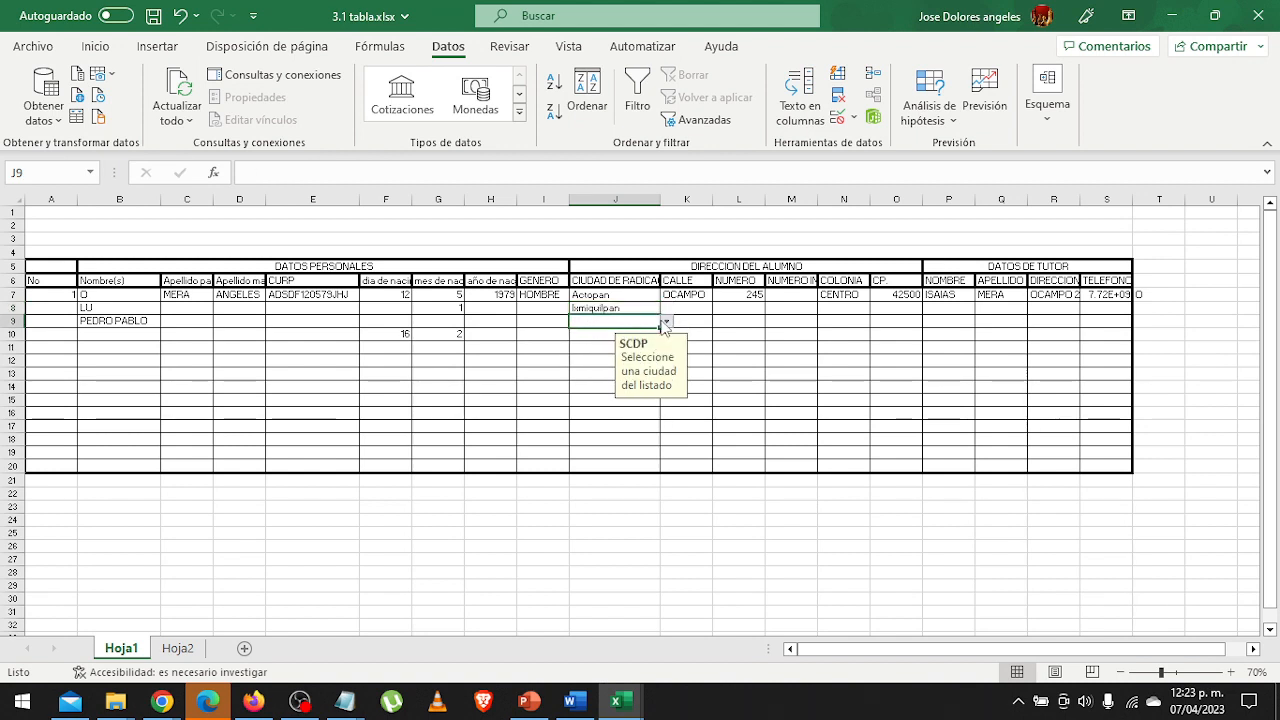
pyautogui.click(665, 321)
pyautogui.click(655, 335)
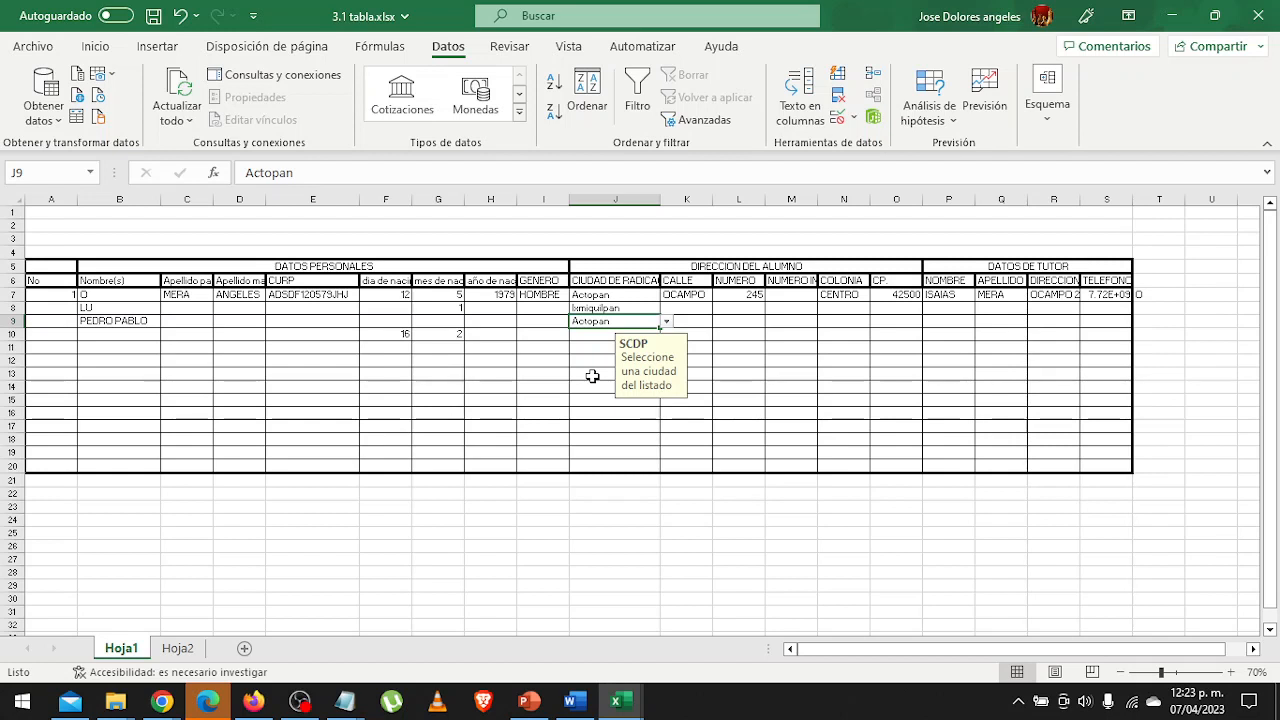
# Enter ACTOPAN in capitals in city cell J13 to test the validation with manually entered text.
pyautogui.click(592, 376)
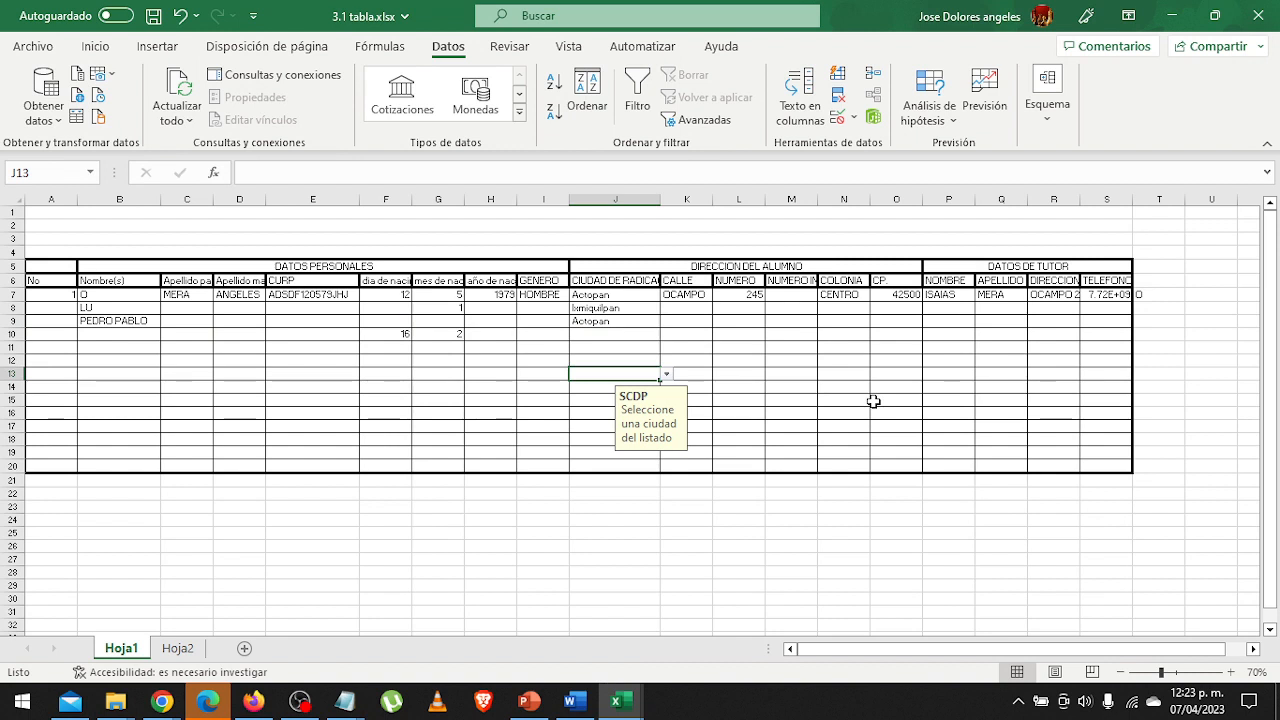
pyautogui.write('ACTOPAN')
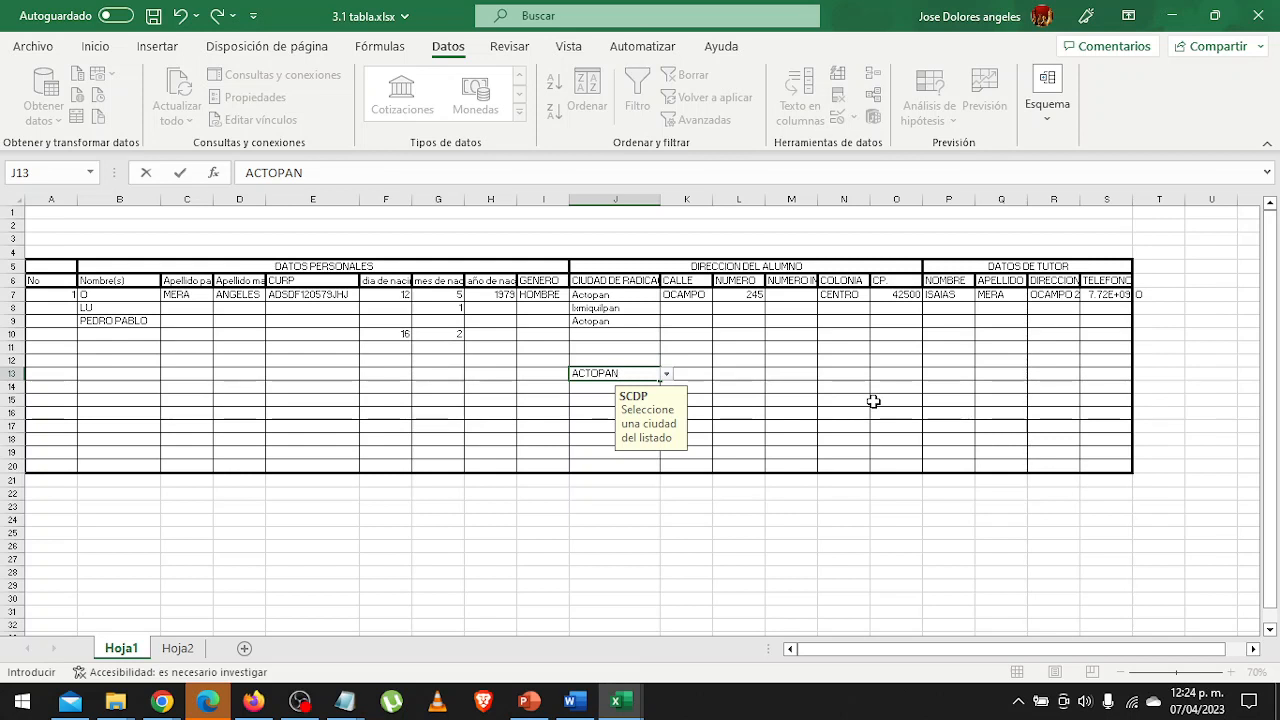
pyautogui.press('Return')
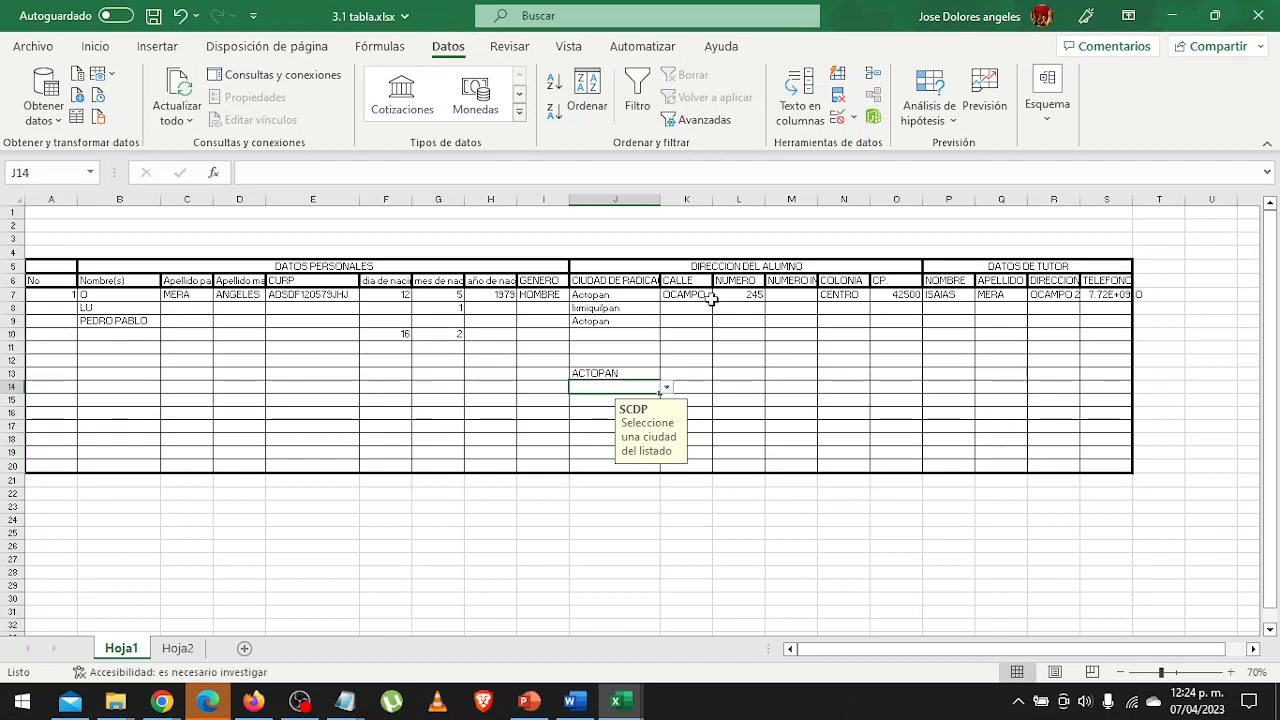
# Start a data validation for the gender cells I7:I20 that allows only a list (Lista).
pyautogui.click(547, 299)
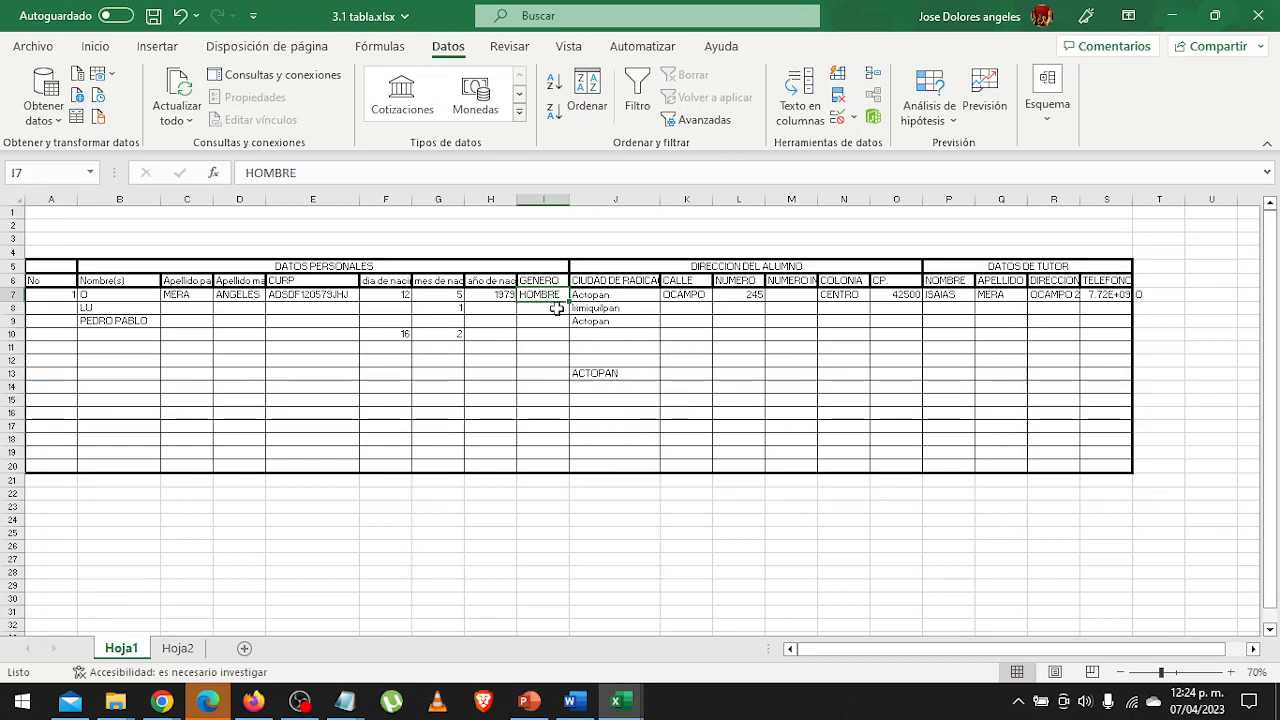
pyautogui.moveTo(554, 293); pyautogui.dragTo(552, 466)
pyautogui.click(855, 118)
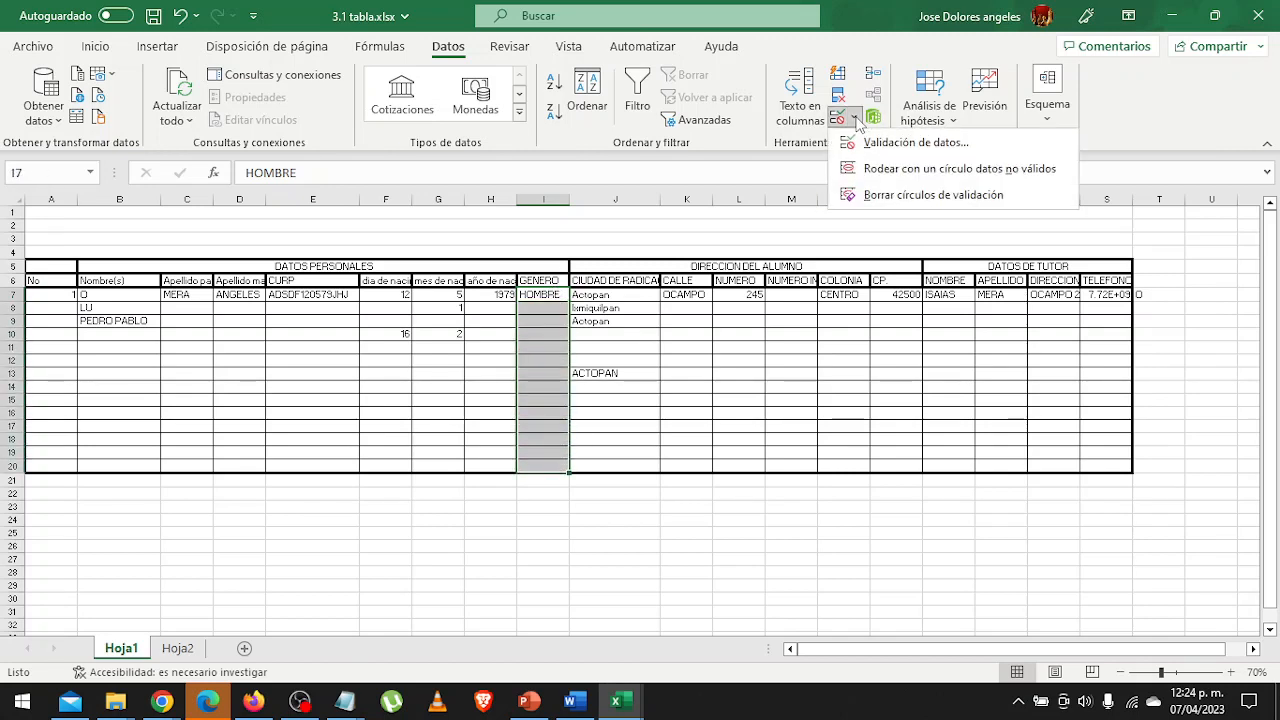
pyautogui.click(880, 142)
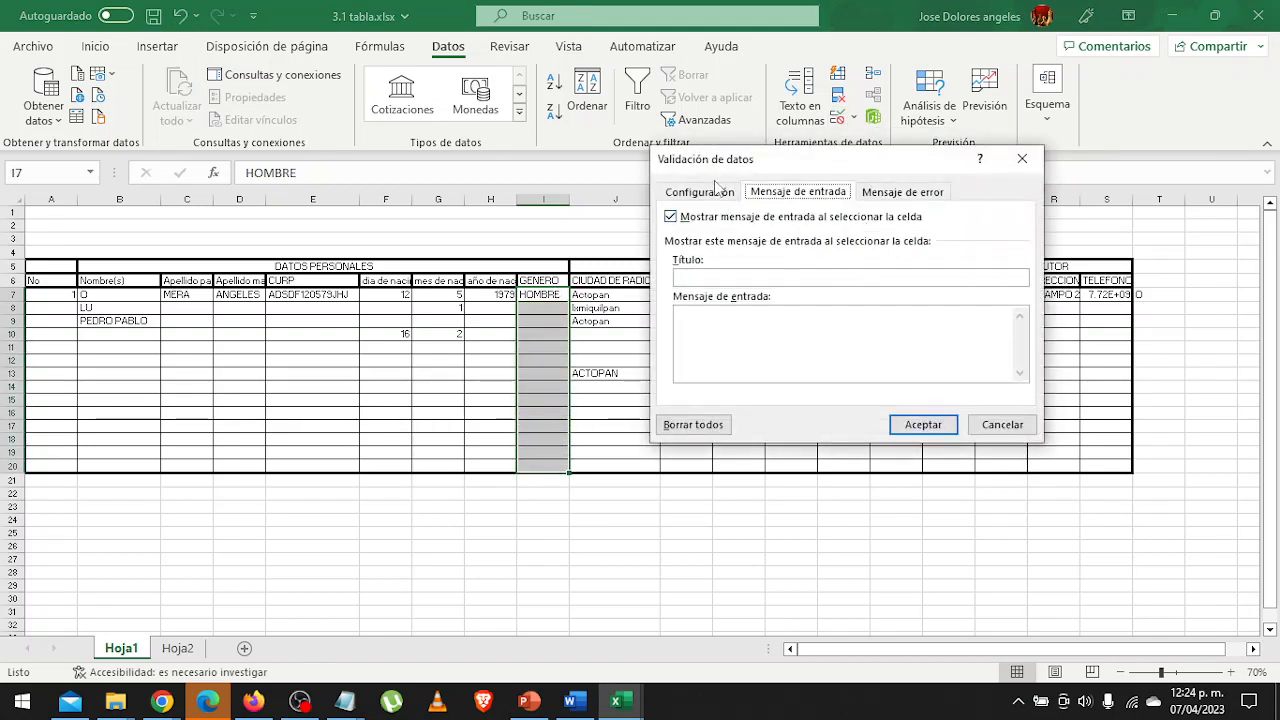
pyautogui.click(716, 192)
pyautogui.click(771, 258)
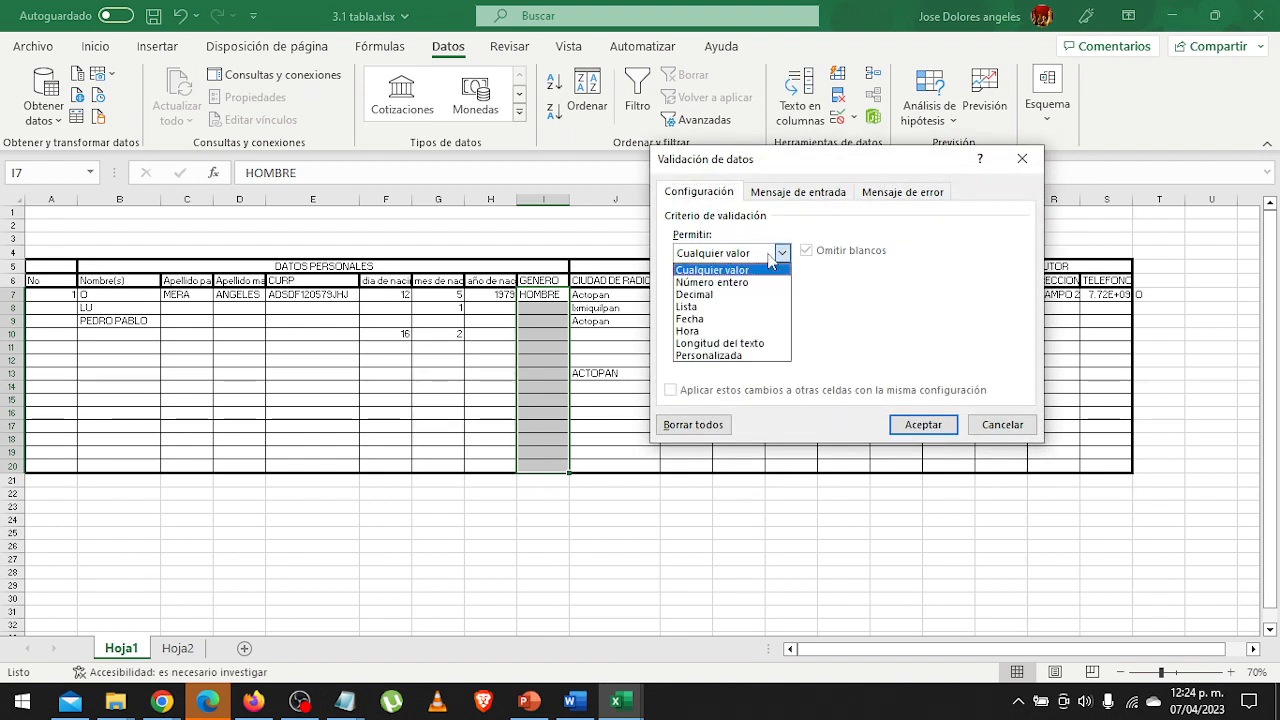
pyautogui.click(764, 307)
pyautogui.click(757, 329)
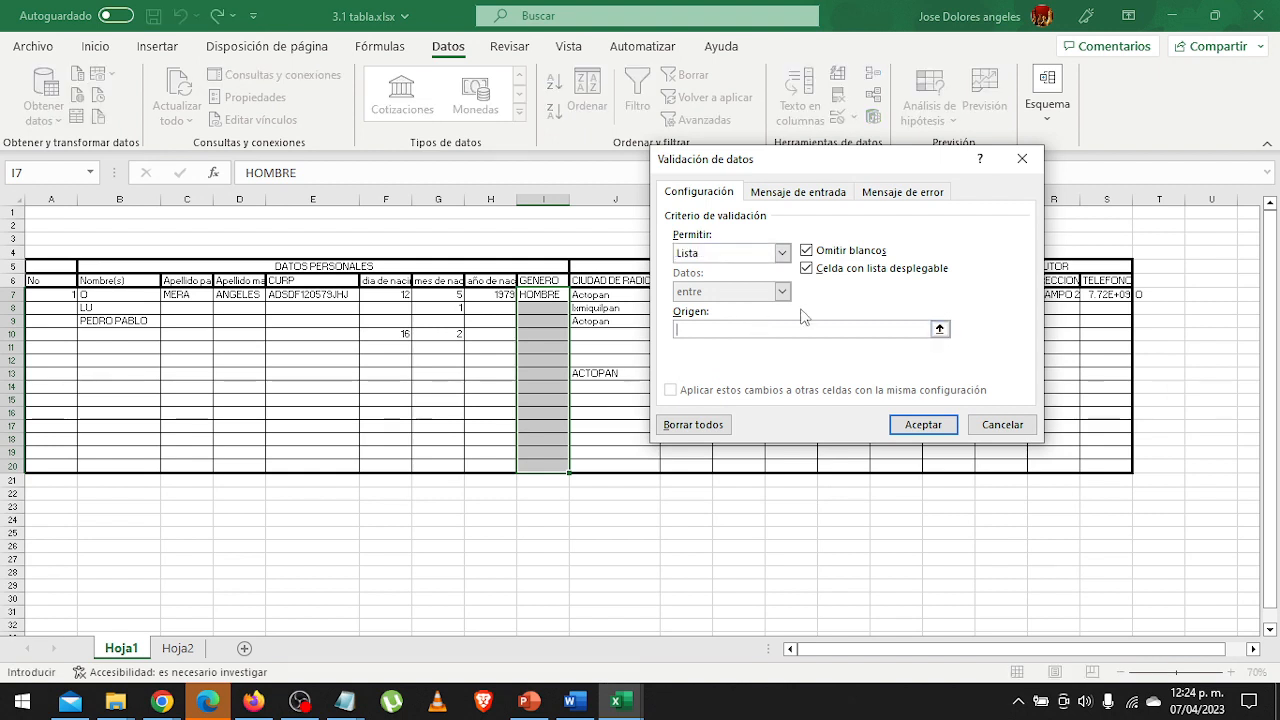
# Set the gender list's source to HOMBRE, MUJER, NO BINARIO and apply the validation.
pyautogui.write('HOMBRE, MUJER,')
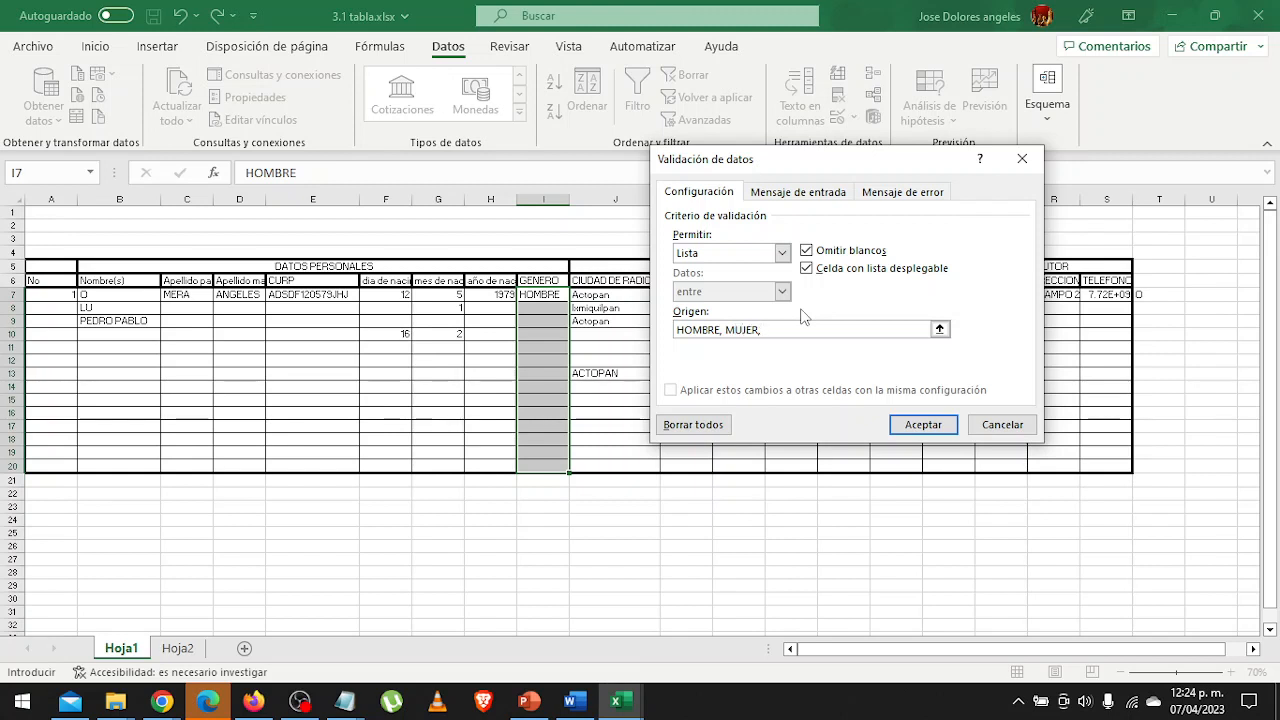
pyautogui.write('B')
pyautogui.press('BackSpace')
pyautogui.write('NO BINARIO')
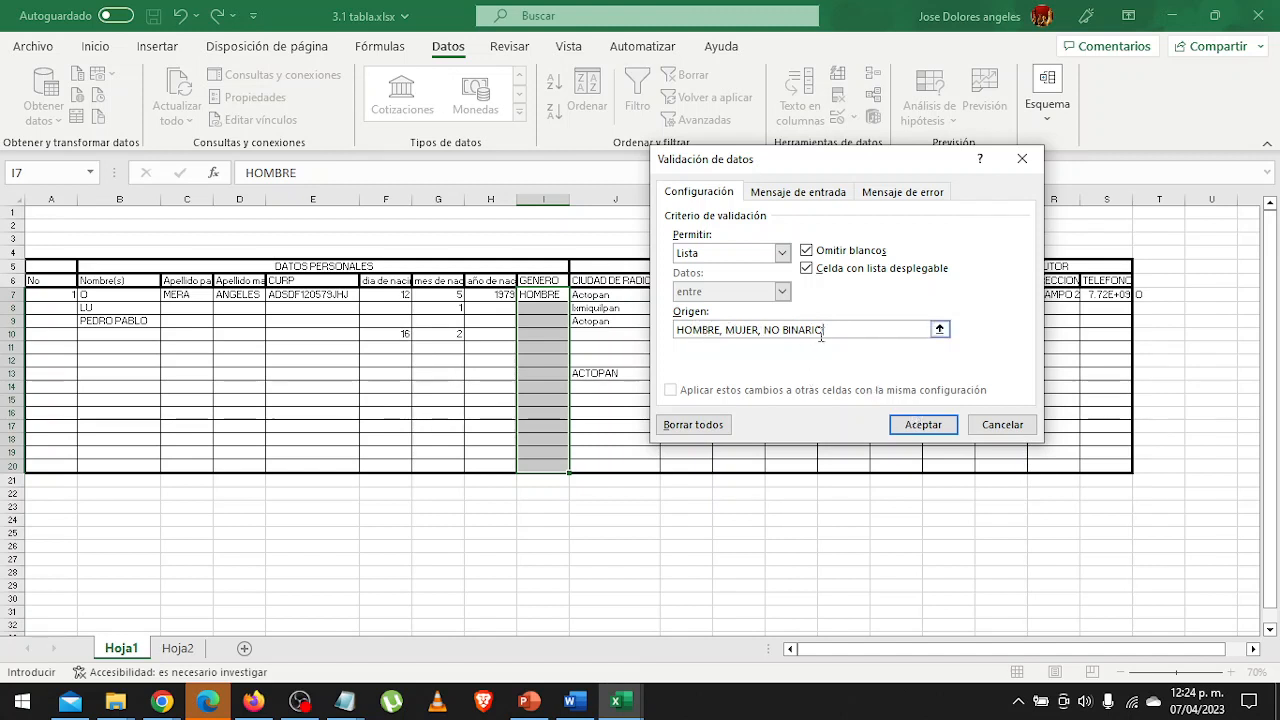
pyautogui.click(932, 430)
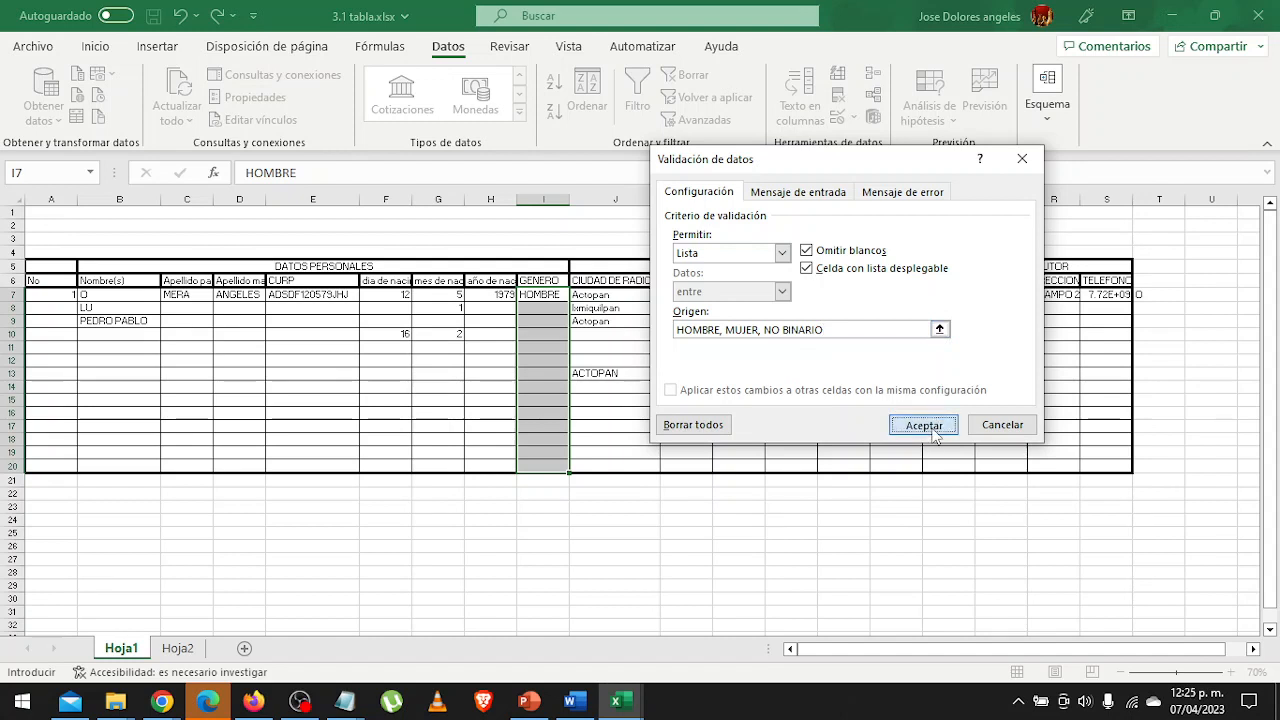
# Choose MUJER from the drop-down list of gender cell I7.
pyautogui.click(545, 296)
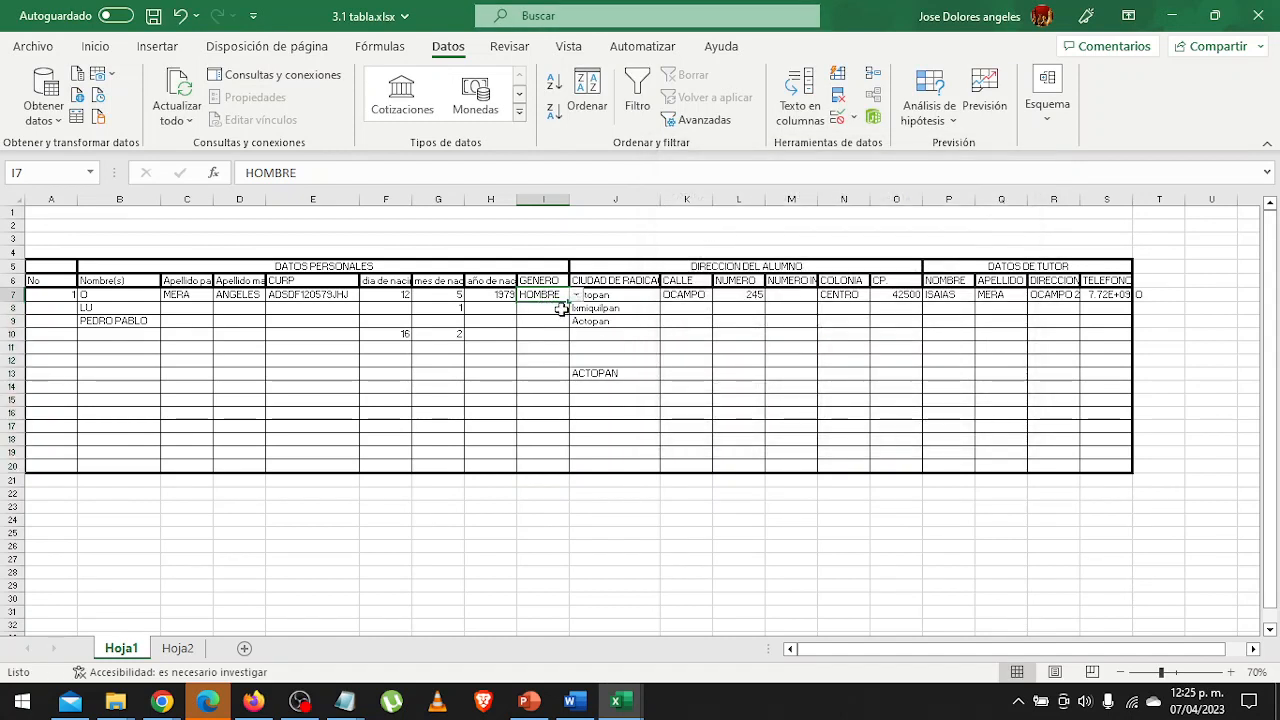
pyautogui.click(576, 295)
pyautogui.click(543, 315)
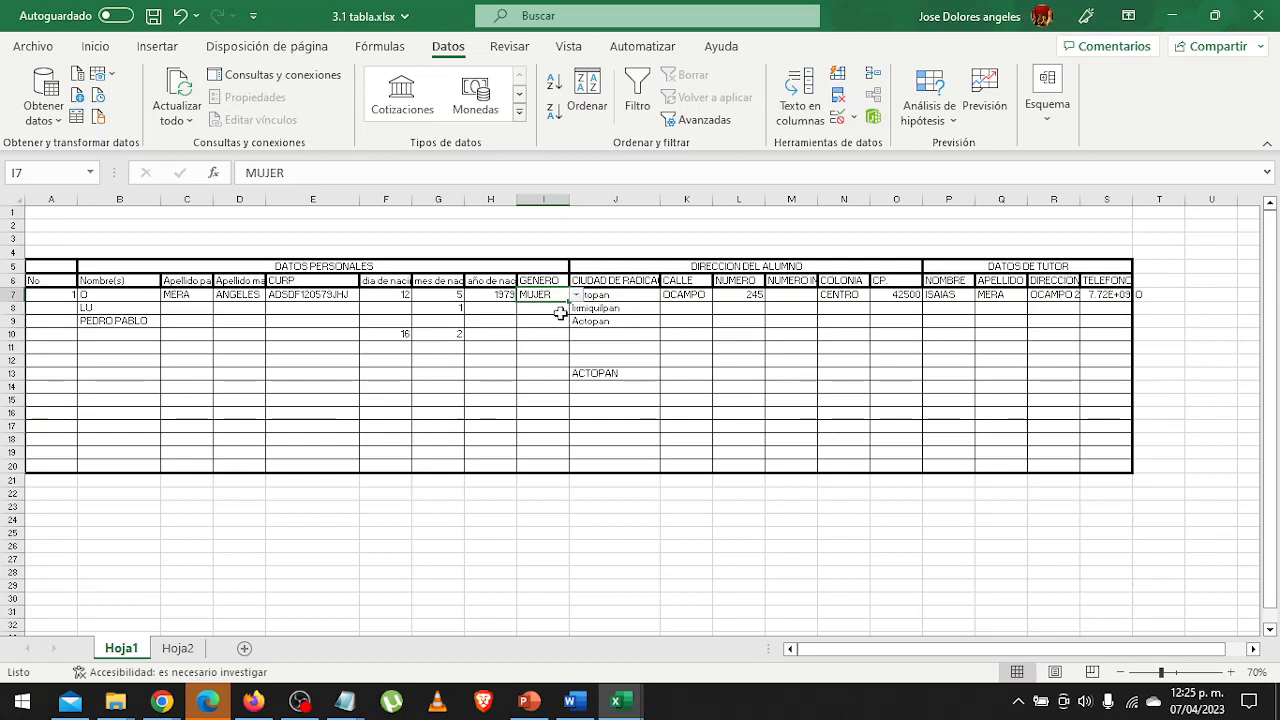
# Try to enter FEMENINO in gender cell I9 to test the validation, then cancel the entry.
pyautogui.click(546, 324)
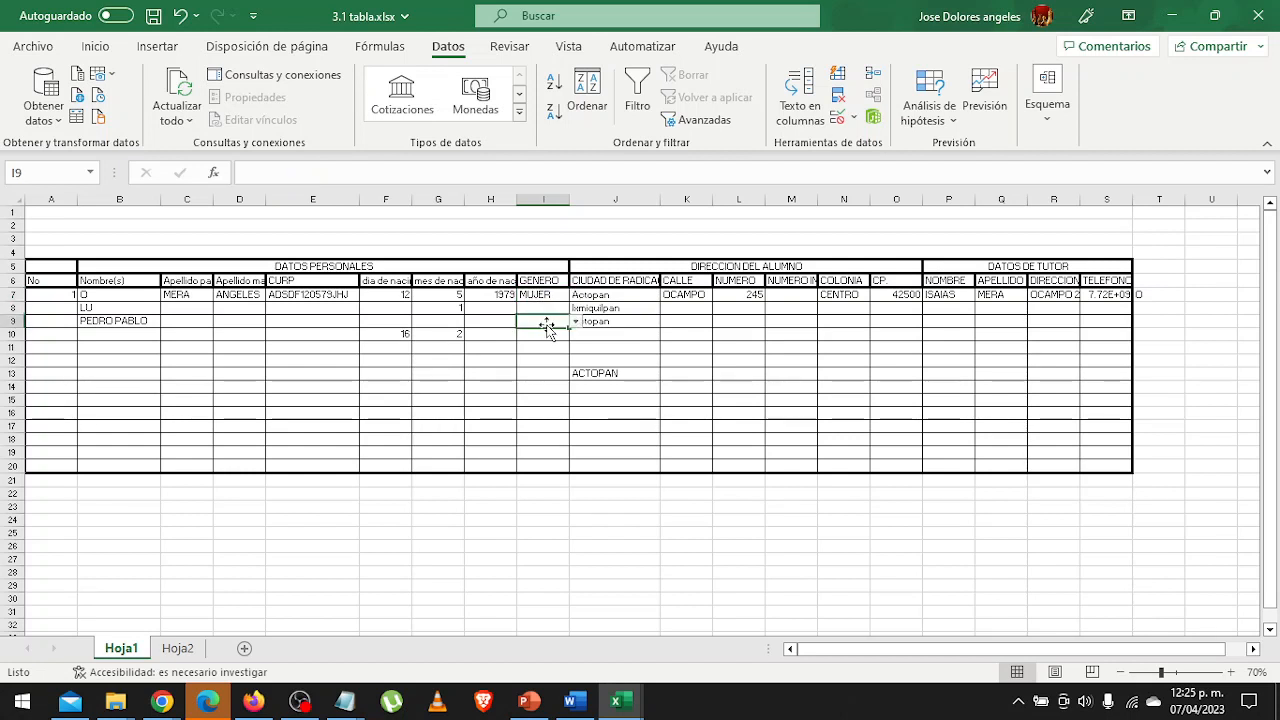
pyautogui.write('FEMENI')
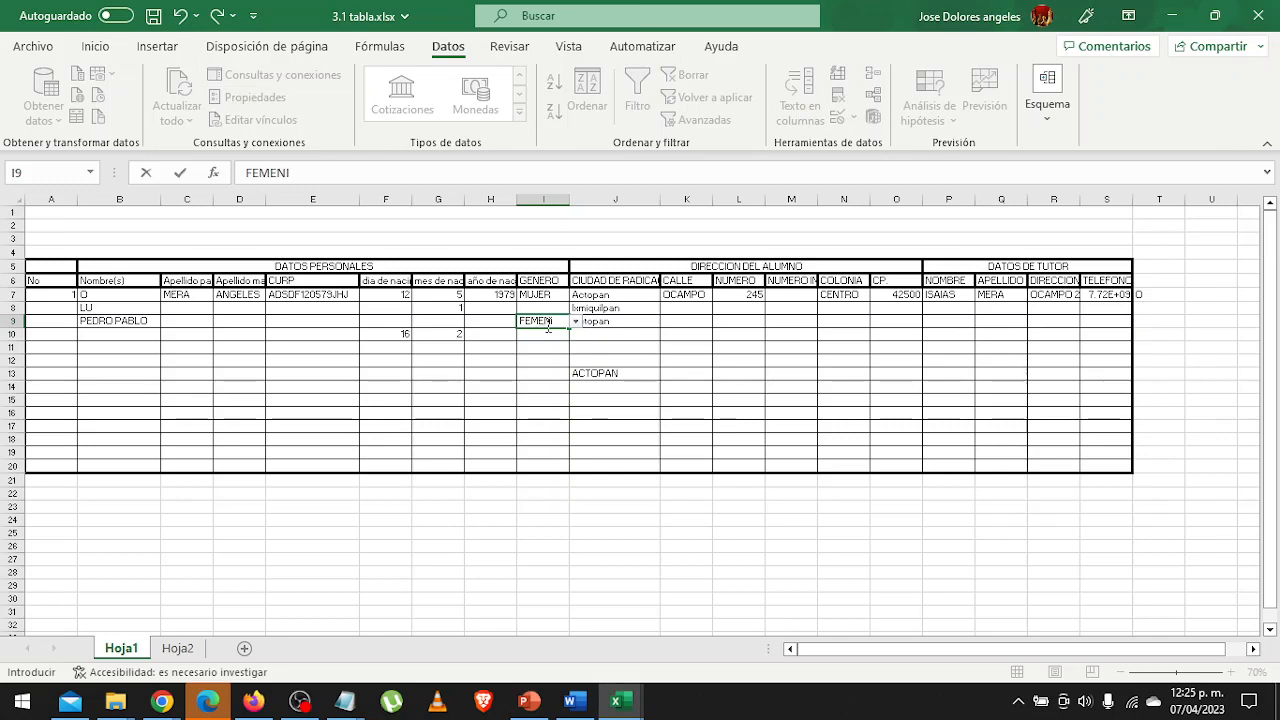
pyautogui.write('NO')
pyautogui.press('Return')
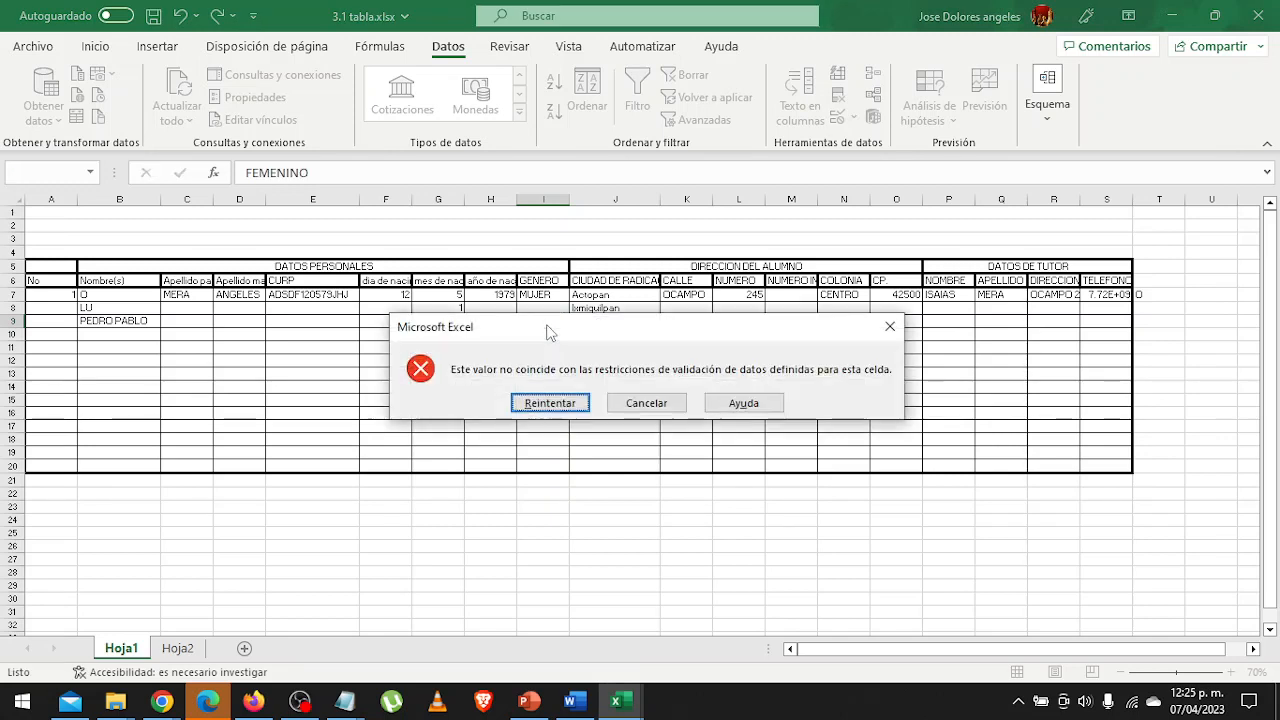
pyautogui.moveTo(547, 332); pyautogui.dragTo(557, 364)
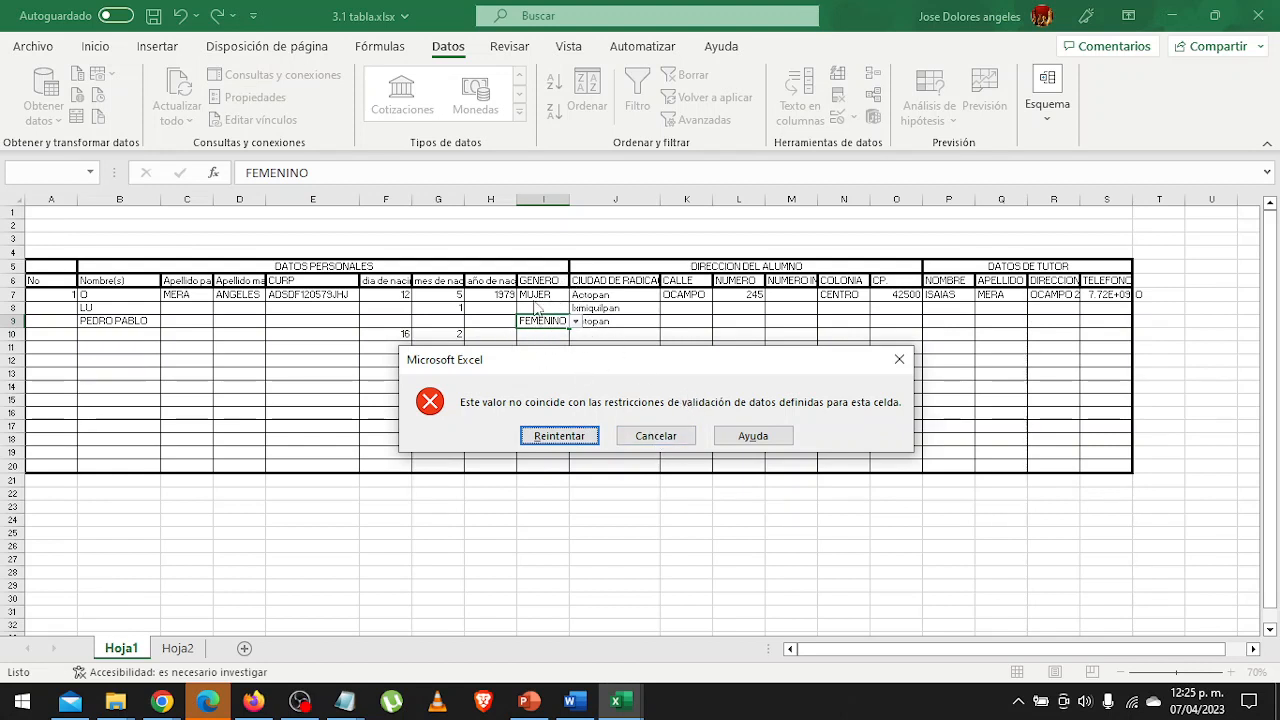
pyautogui.click(652, 441)
# Open the data validation of gender cell I13, switch the allowed type to Fecha and examine the available criteria.
pyautogui.click(541, 372)
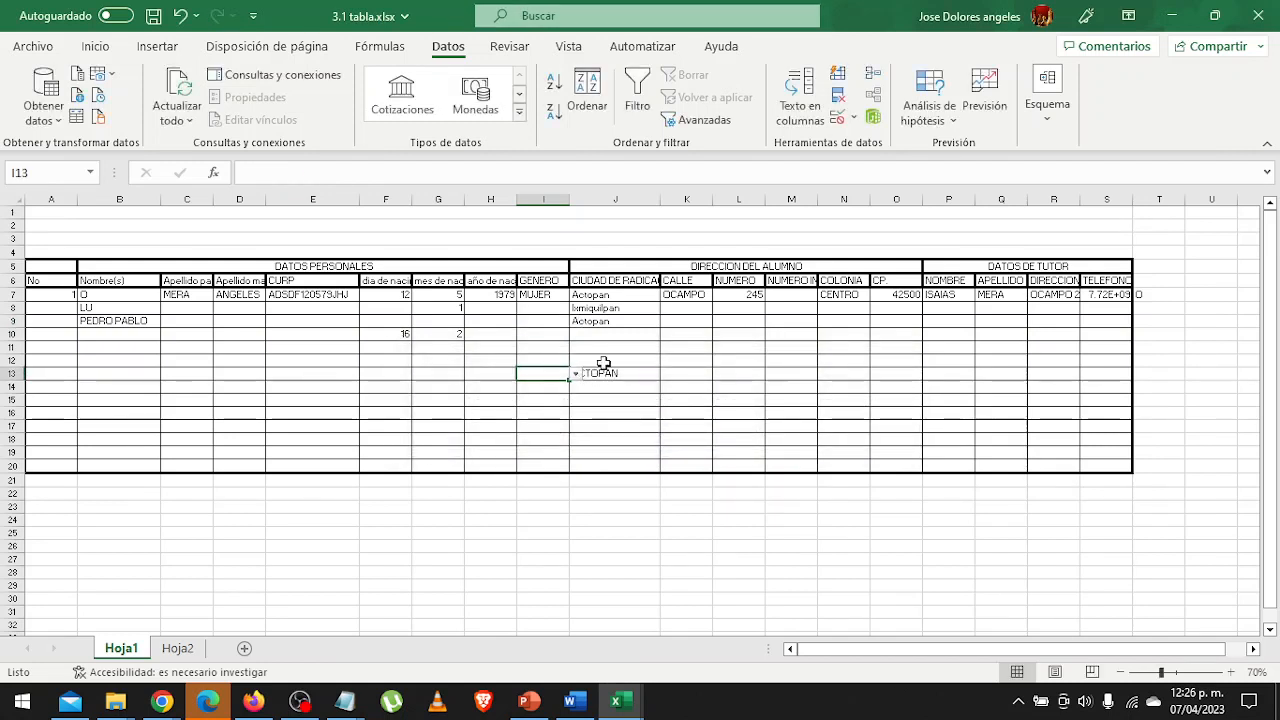
pyautogui.click(853, 119)
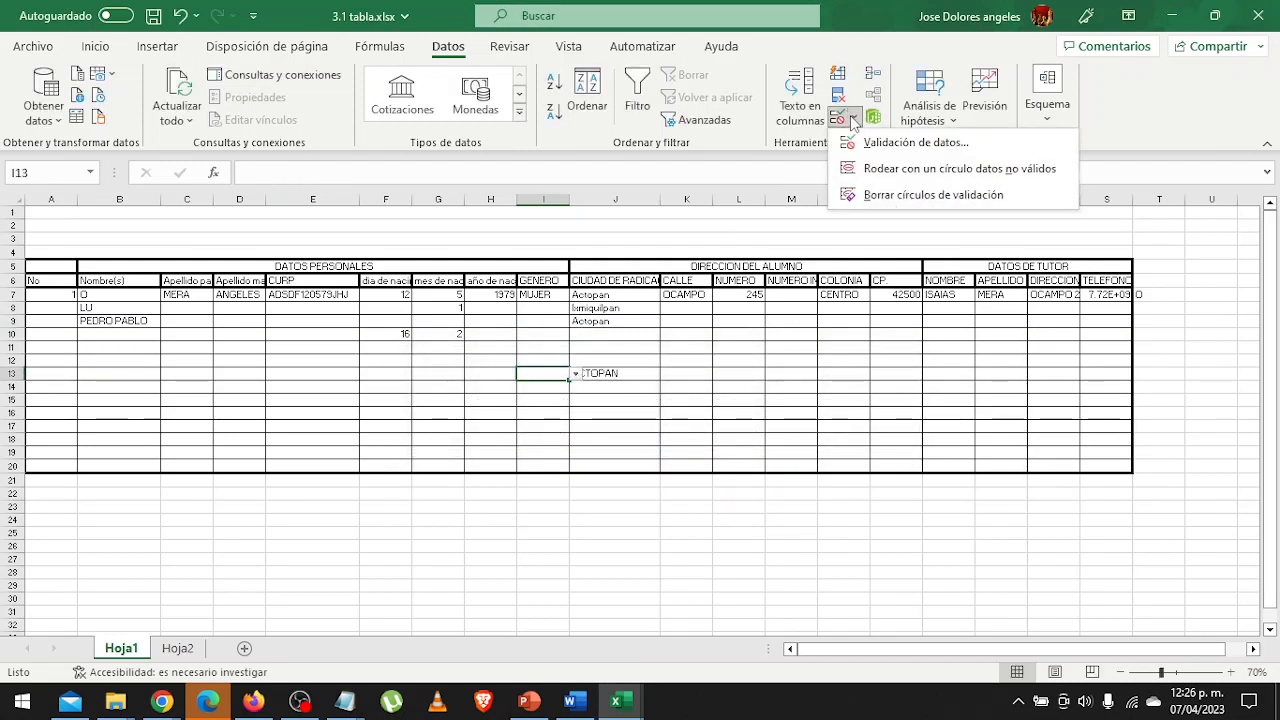
pyautogui.click(847, 148)
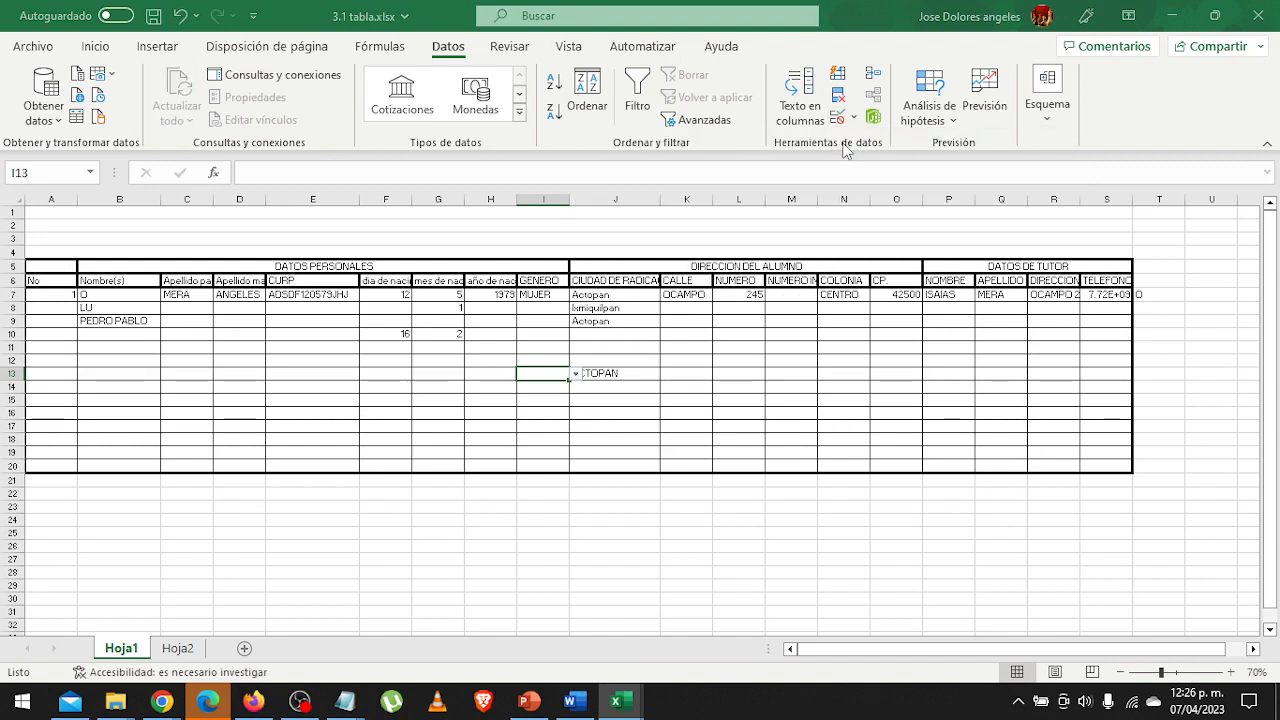
pyautogui.click(732, 256)
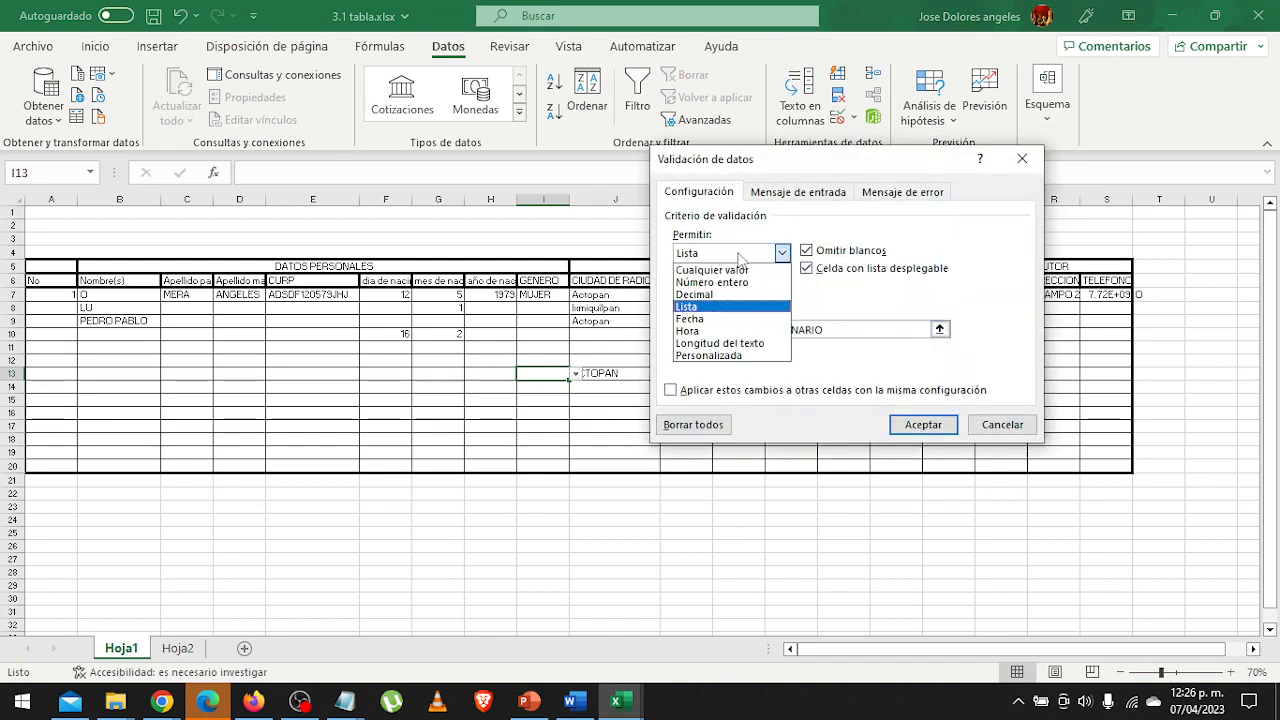
pyautogui.click(707, 320)
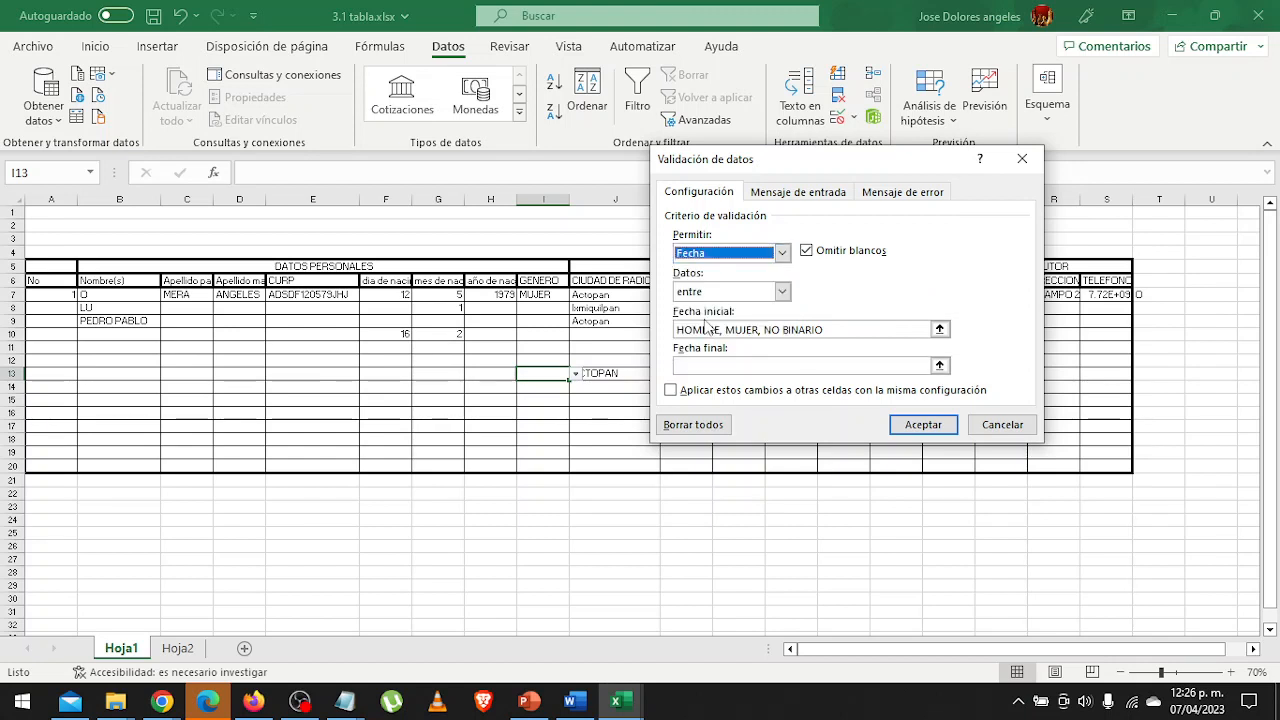
pyautogui.click(763, 253)
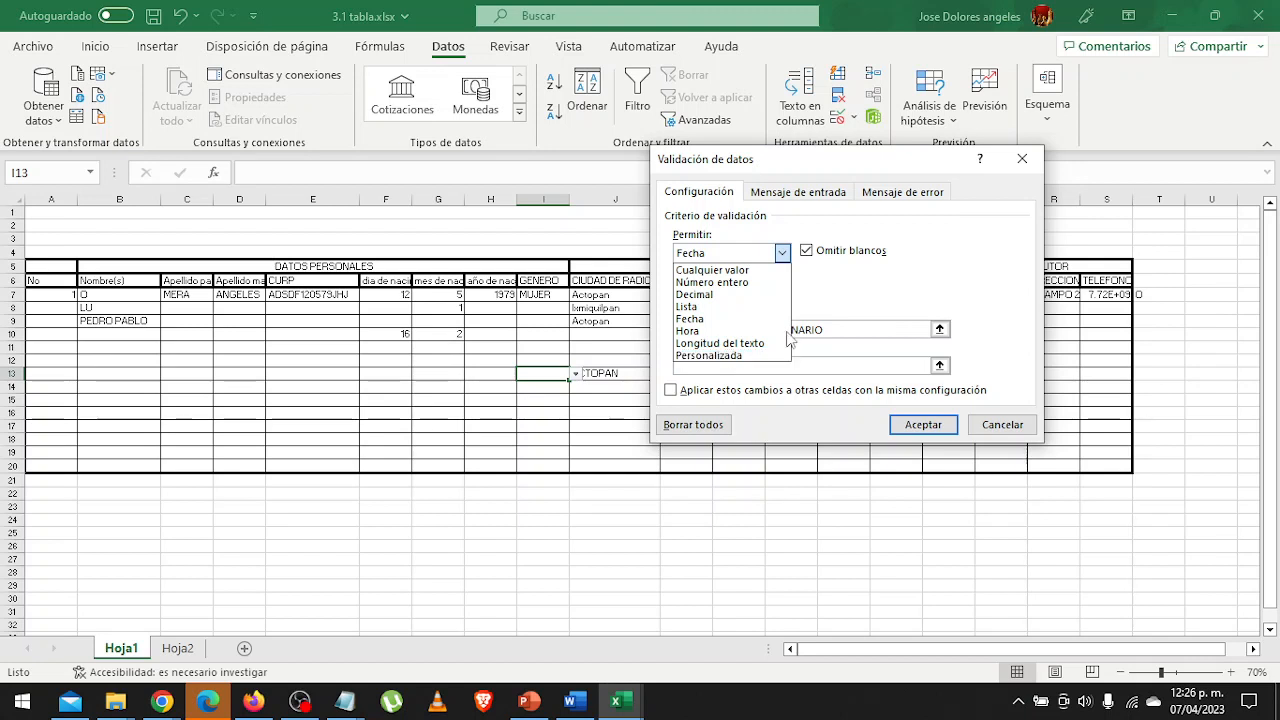
pyautogui.click(863, 306)
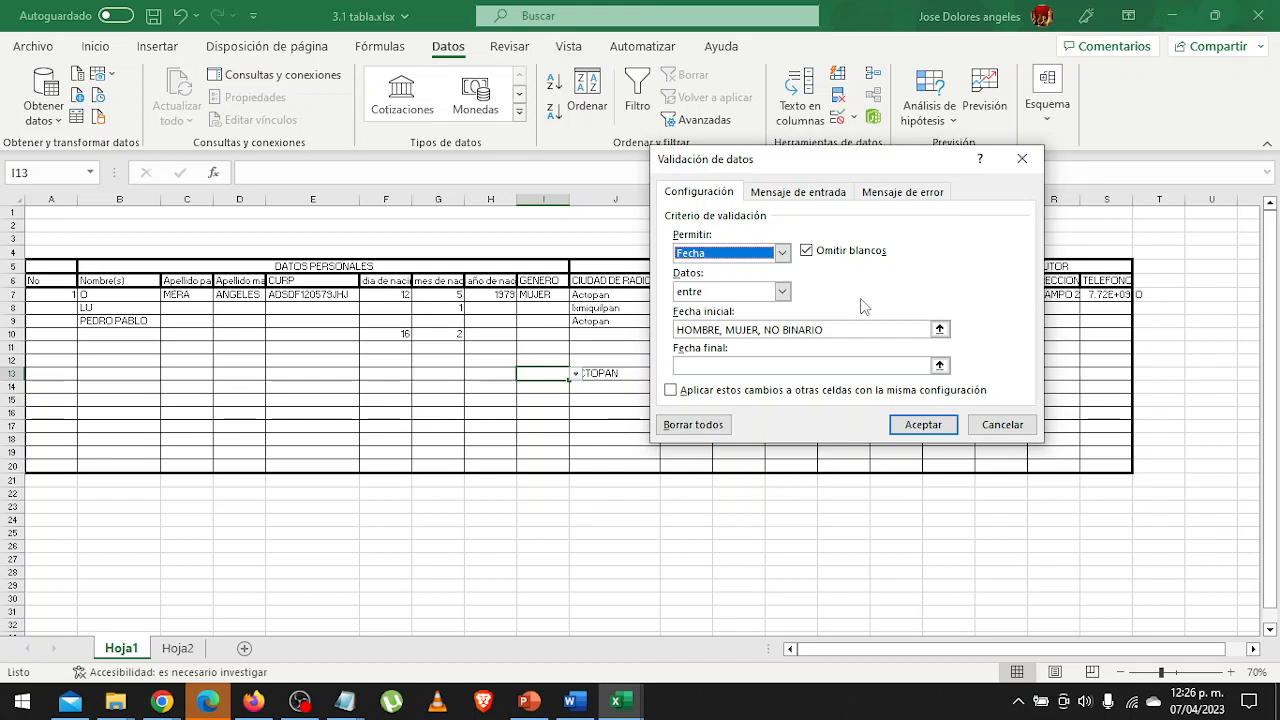